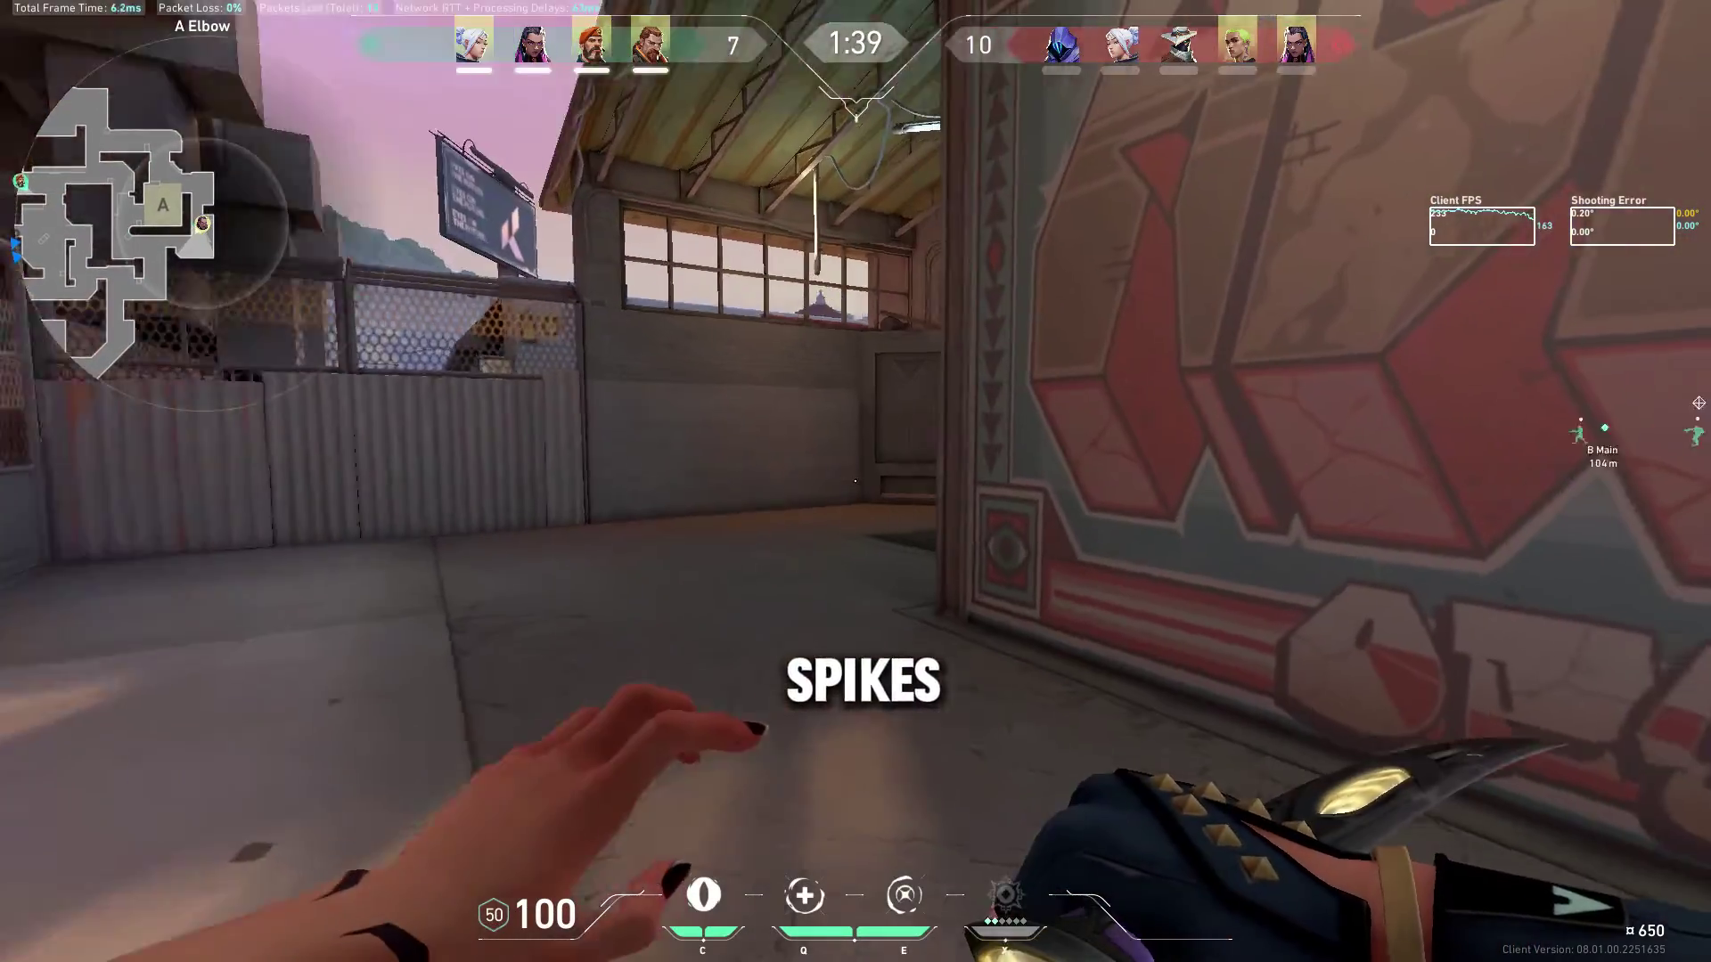
# Switch to the Vandal, advance to the doorway and kill the enemy there
pyautogui.press('1')
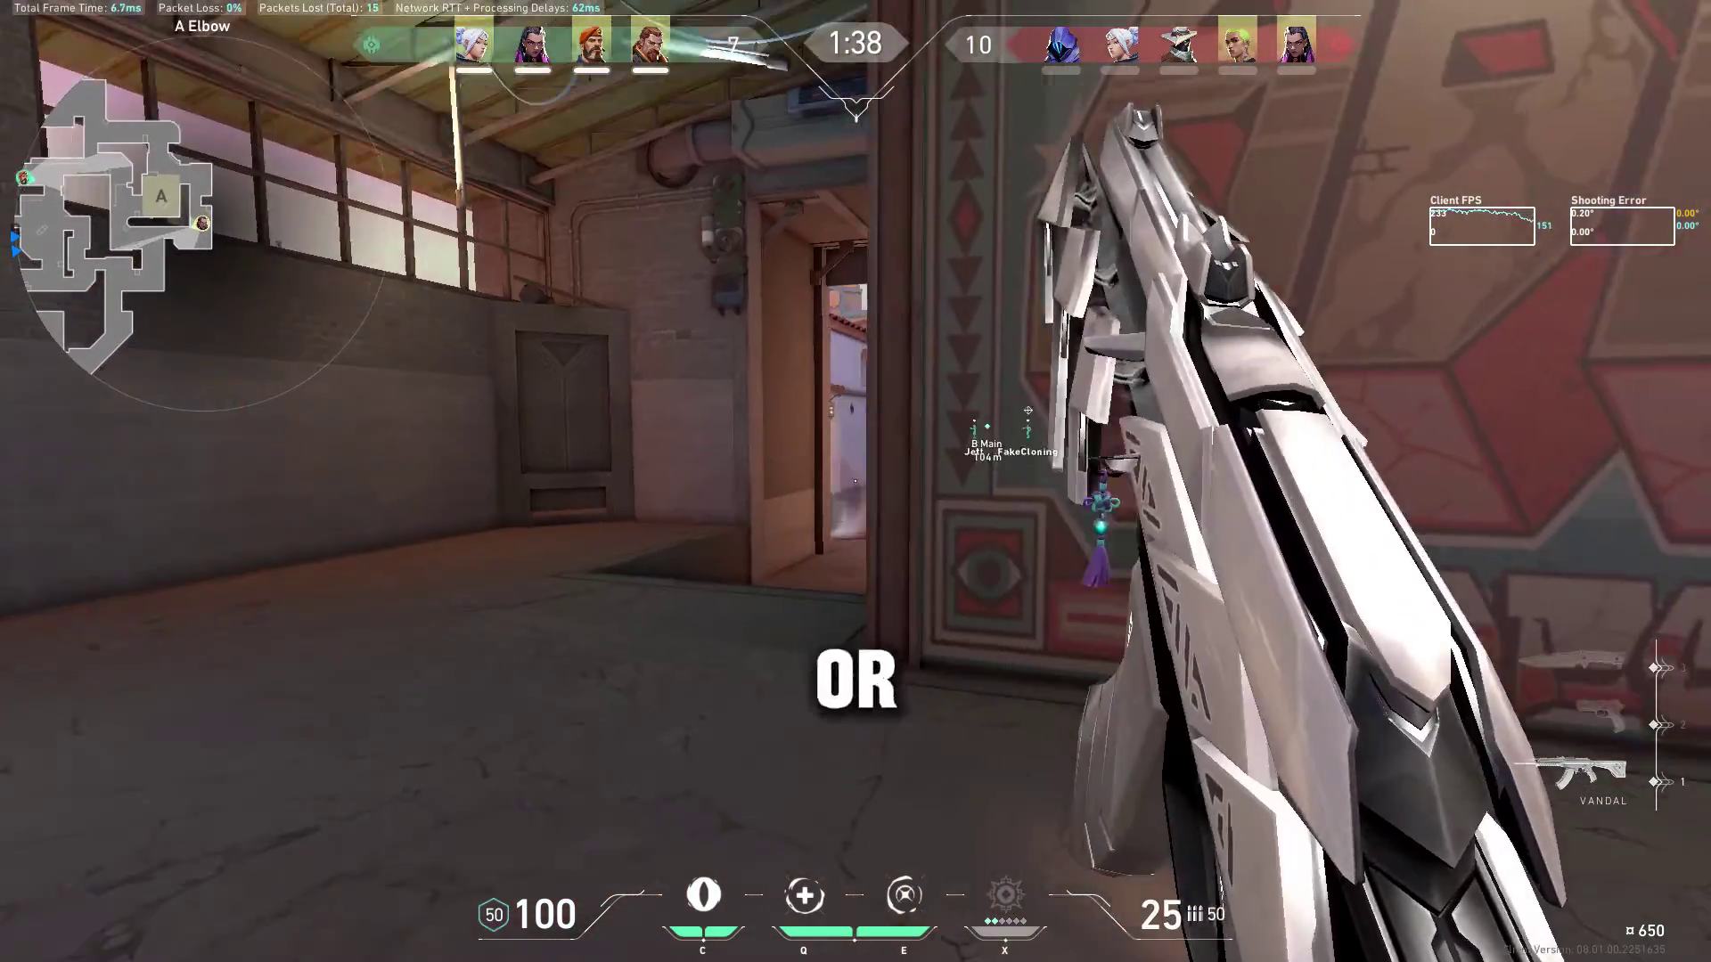
pyautogui.press('w')
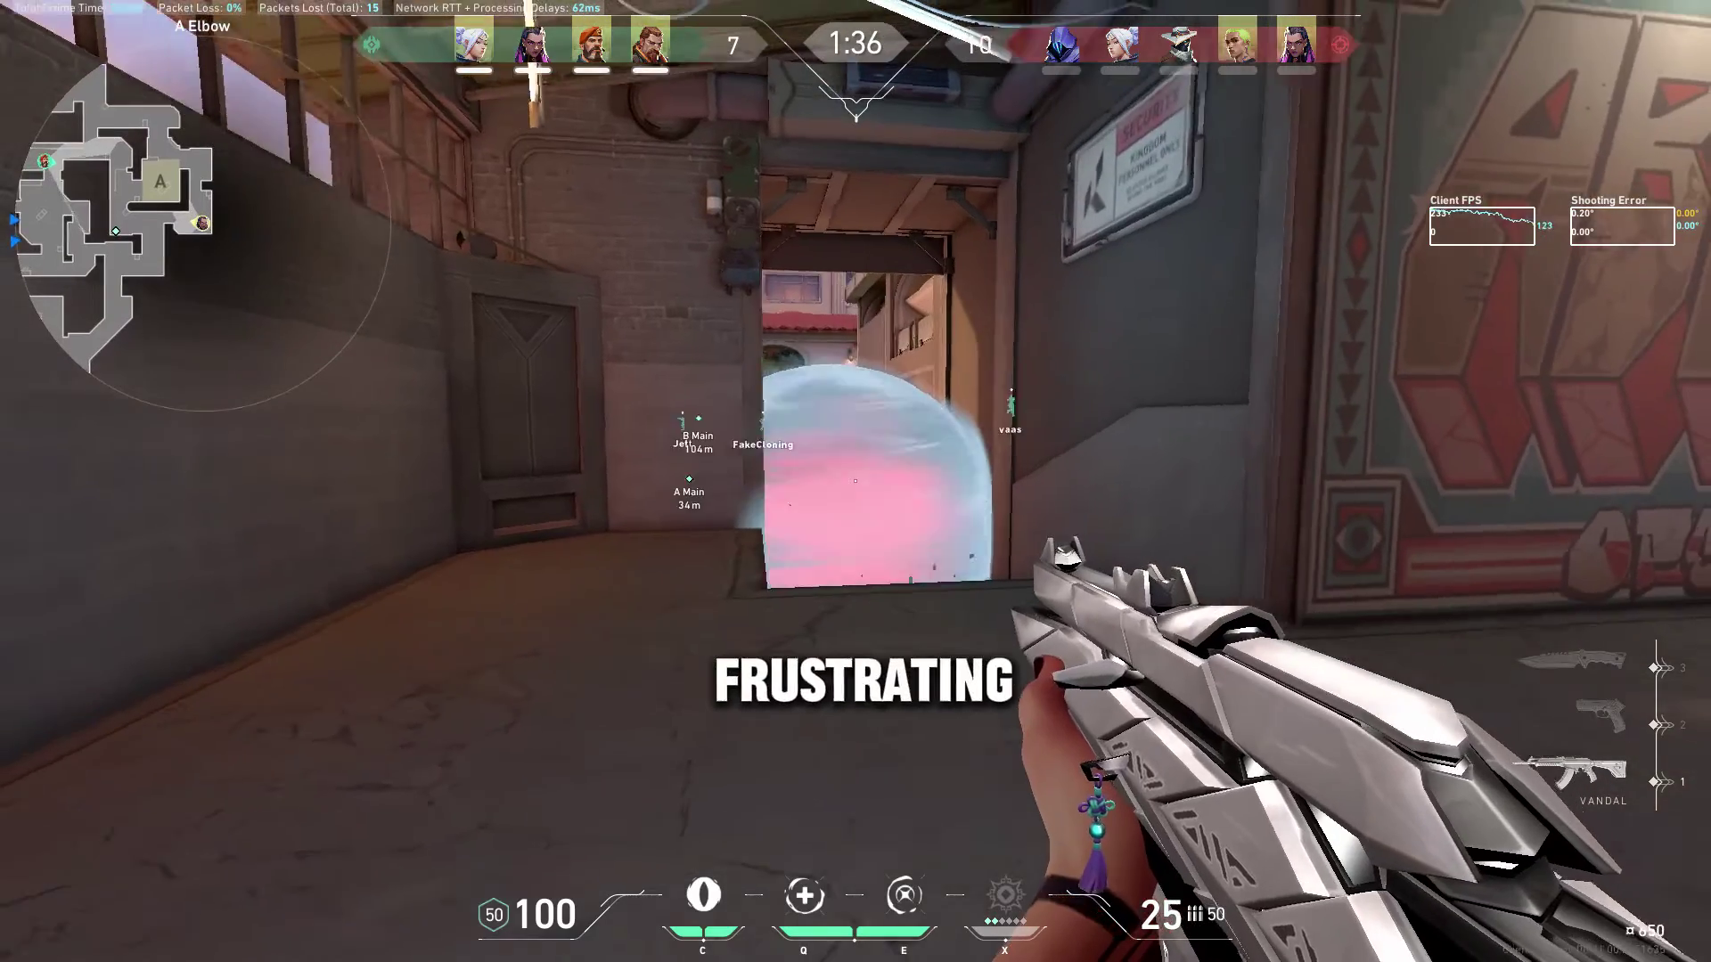
pyautogui.press('w')
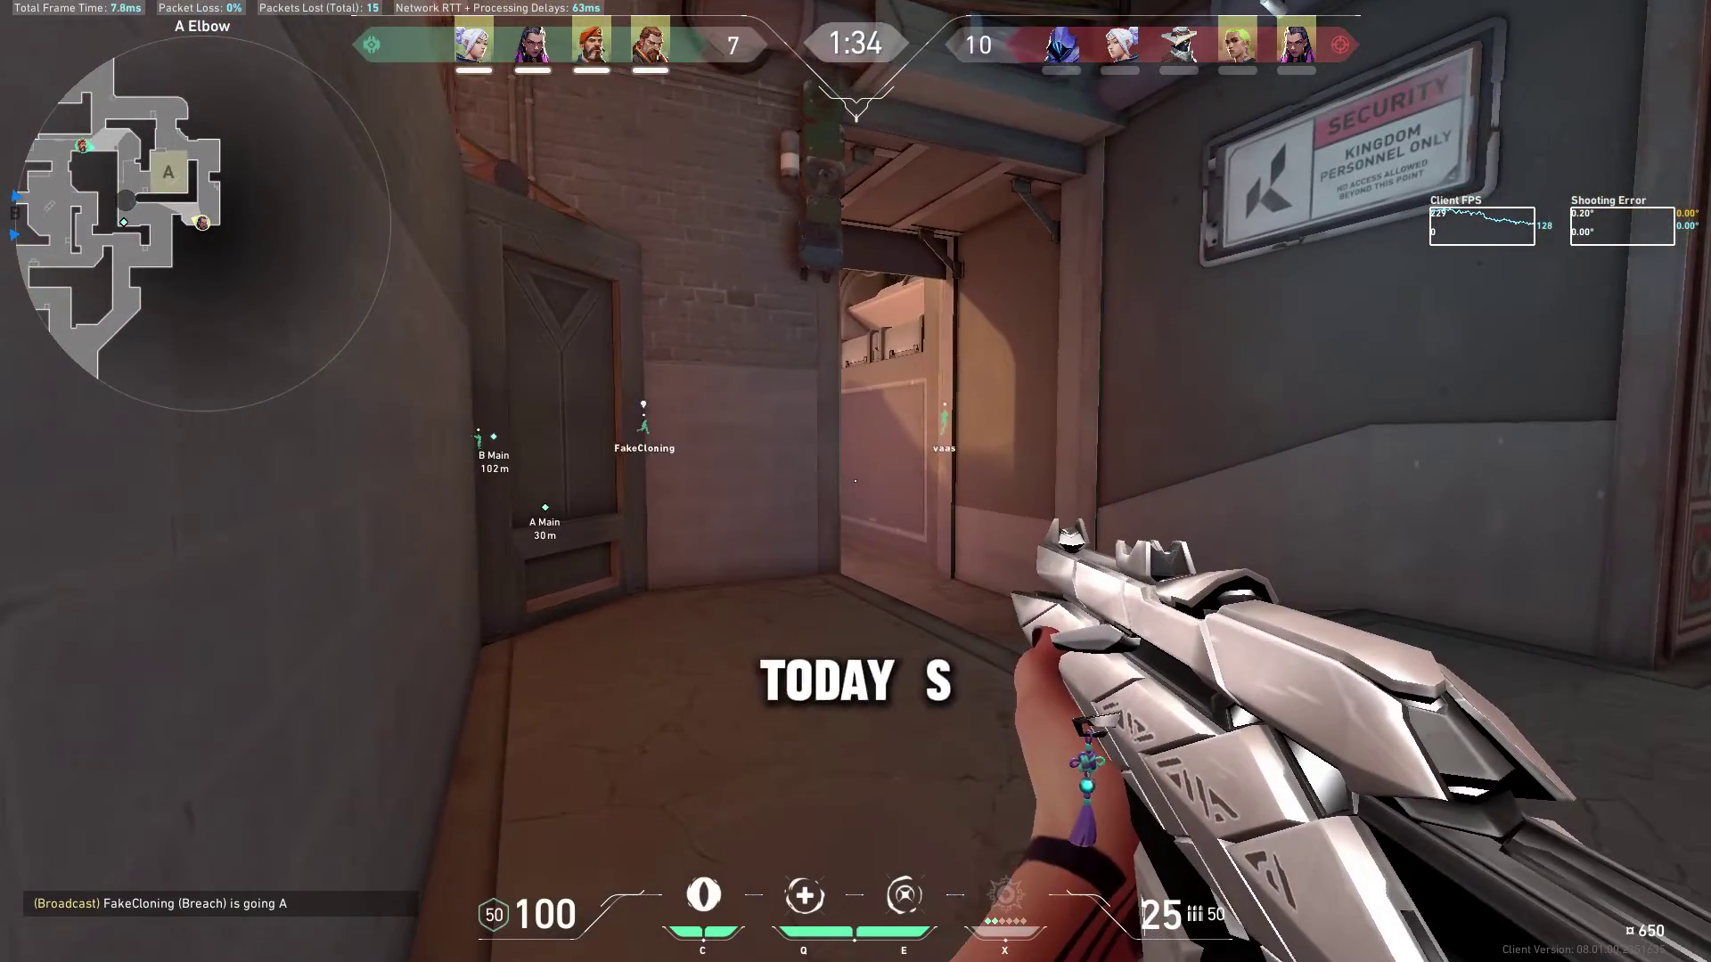
pyautogui.click(855, 481)
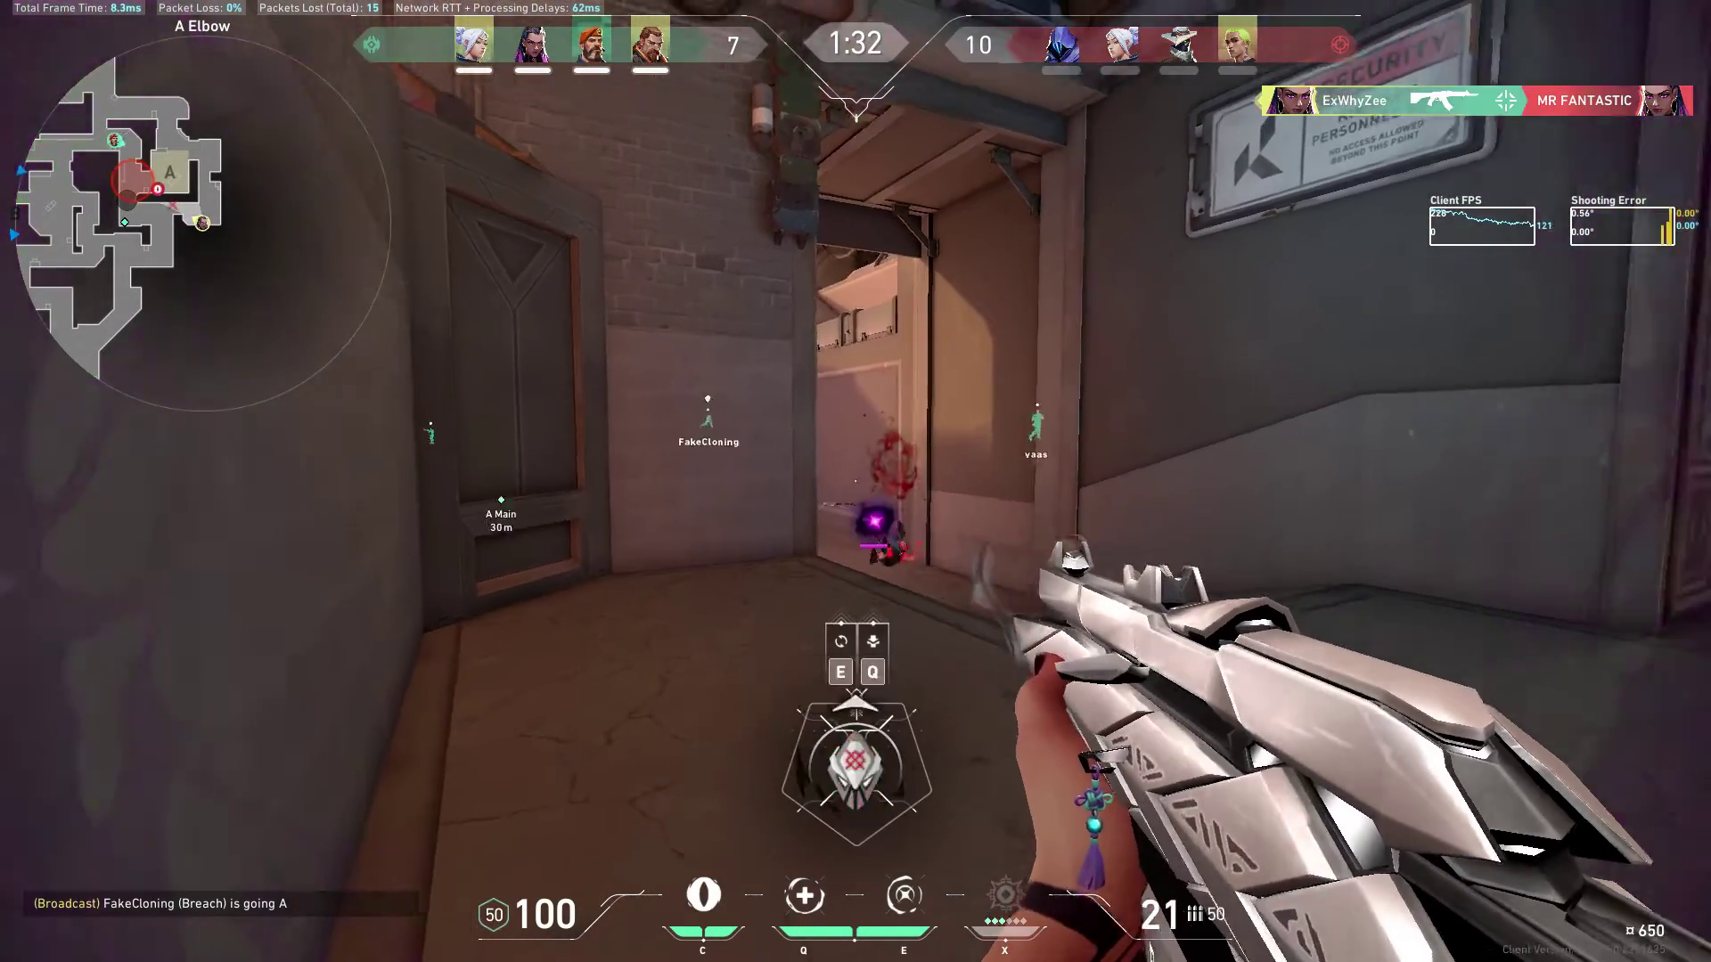
# Use Reyna's abilities, kill the second enemy and move onto the fenced walkway
pyautogui.press('e')
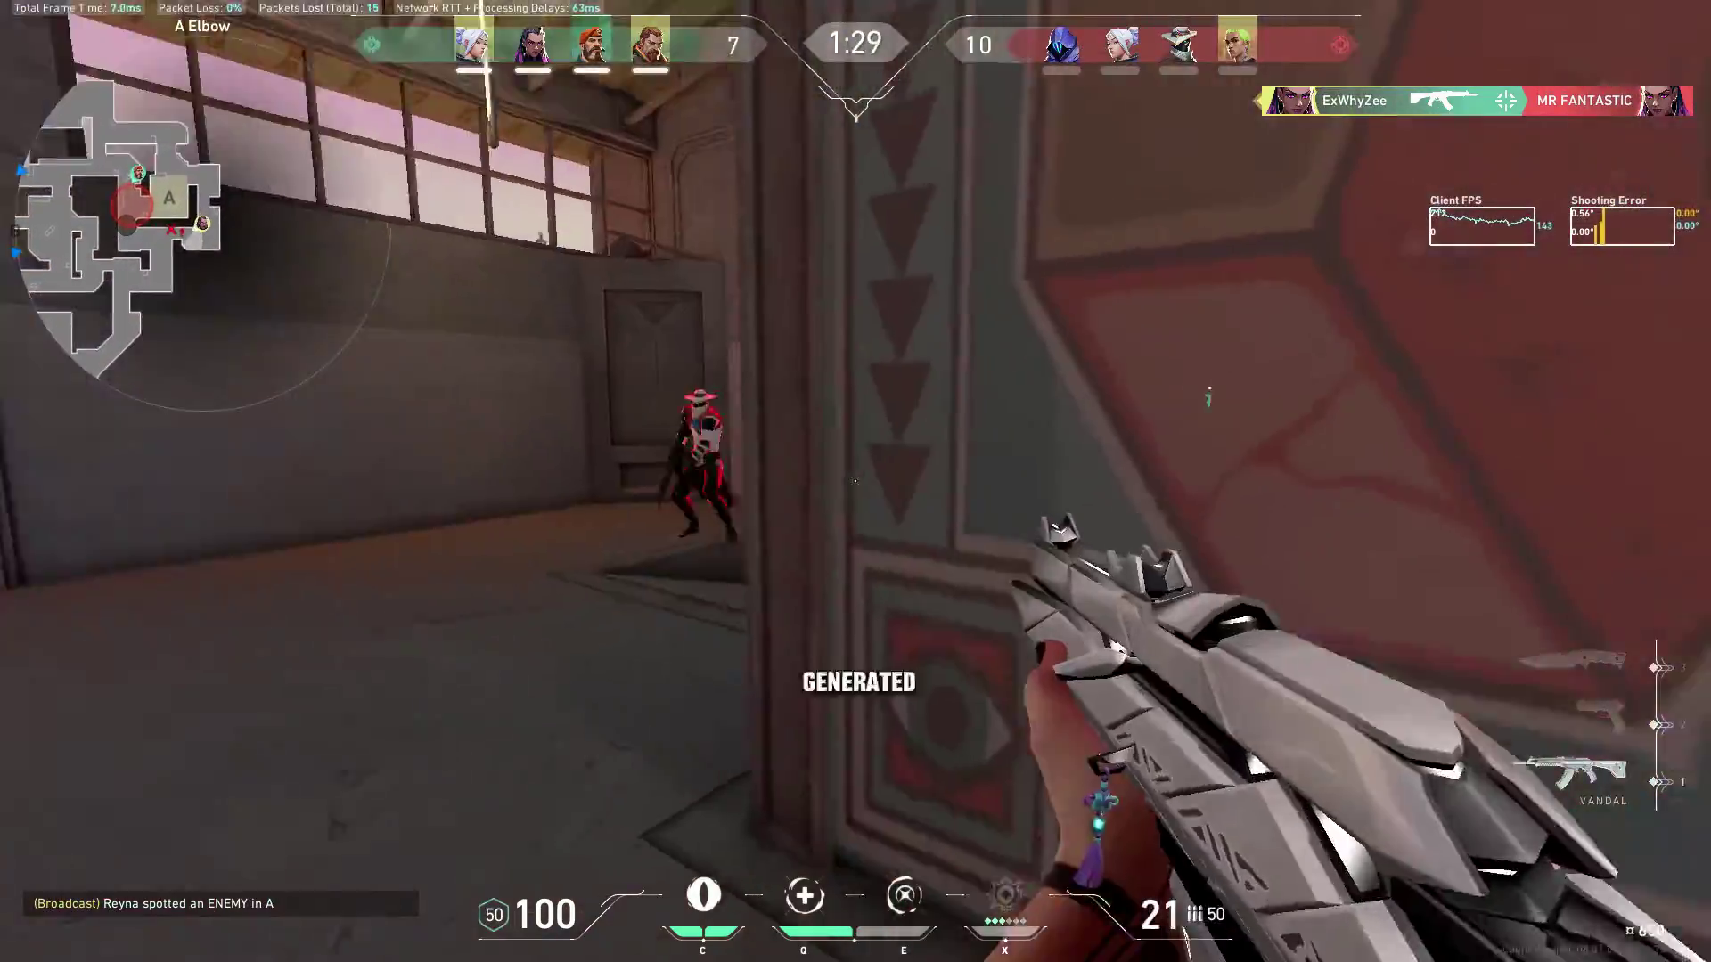
pyautogui.click(855, 481)
pyautogui.click(855, 481)
pyautogui.press('q')
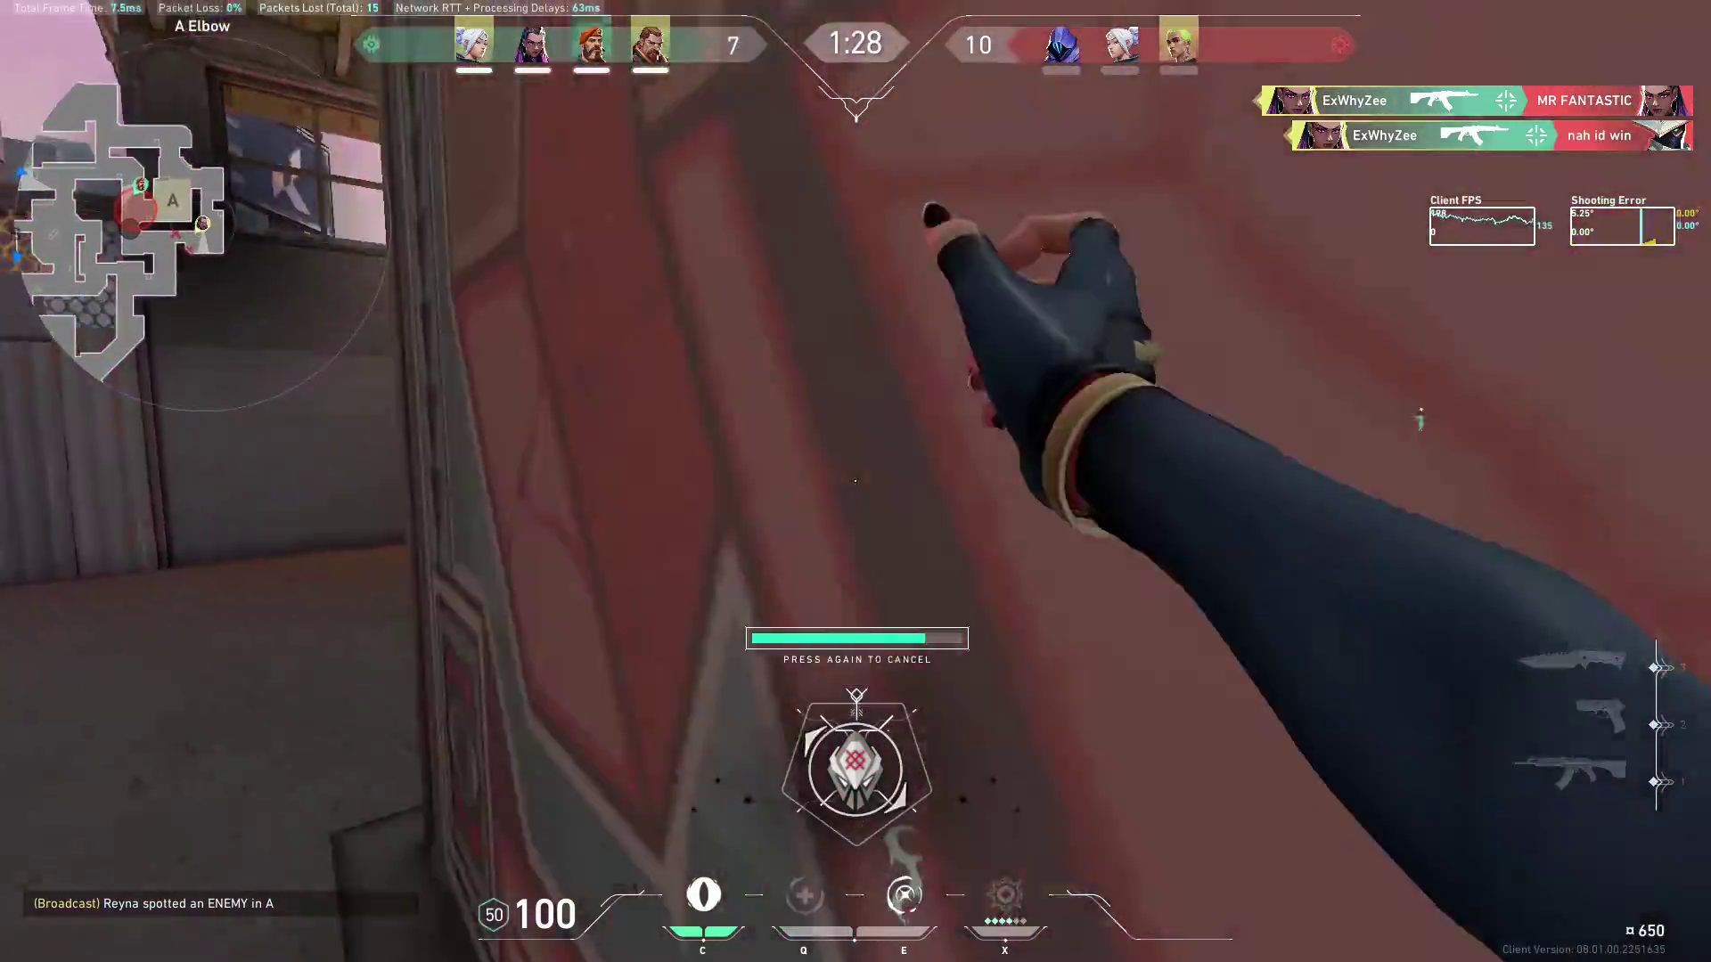
pyautogui.click(855, 481)
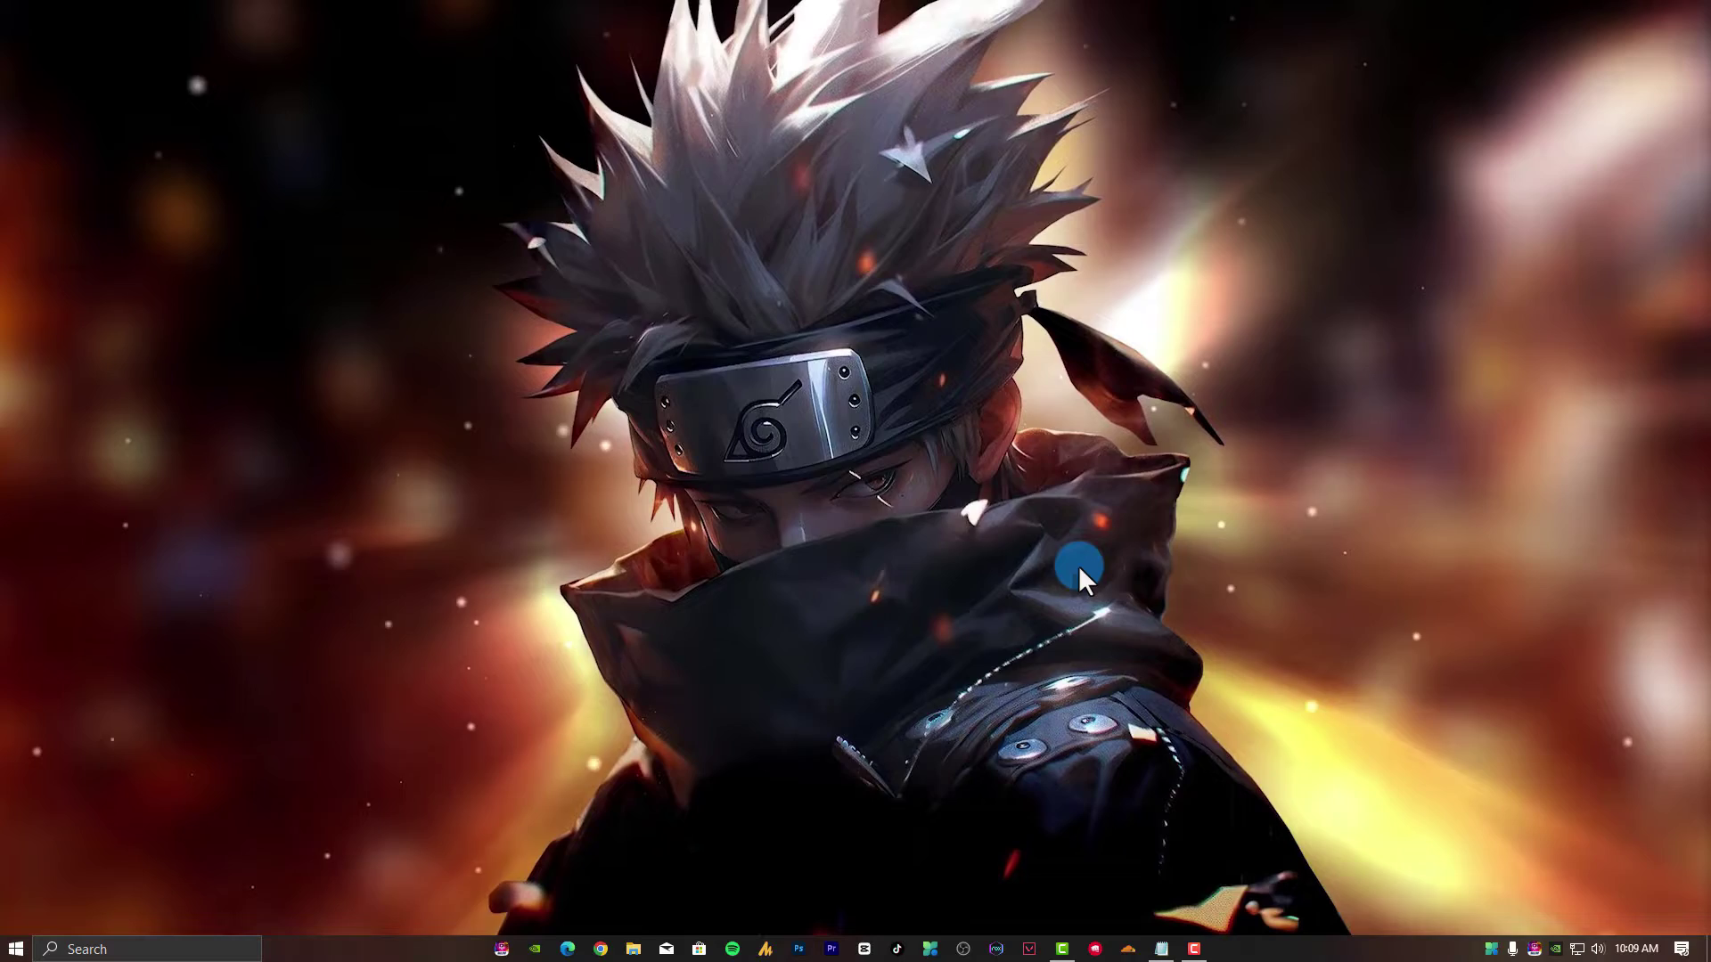
# Launch Command Prompt as administrator and centre its window
pyautogui.click(13, 950)
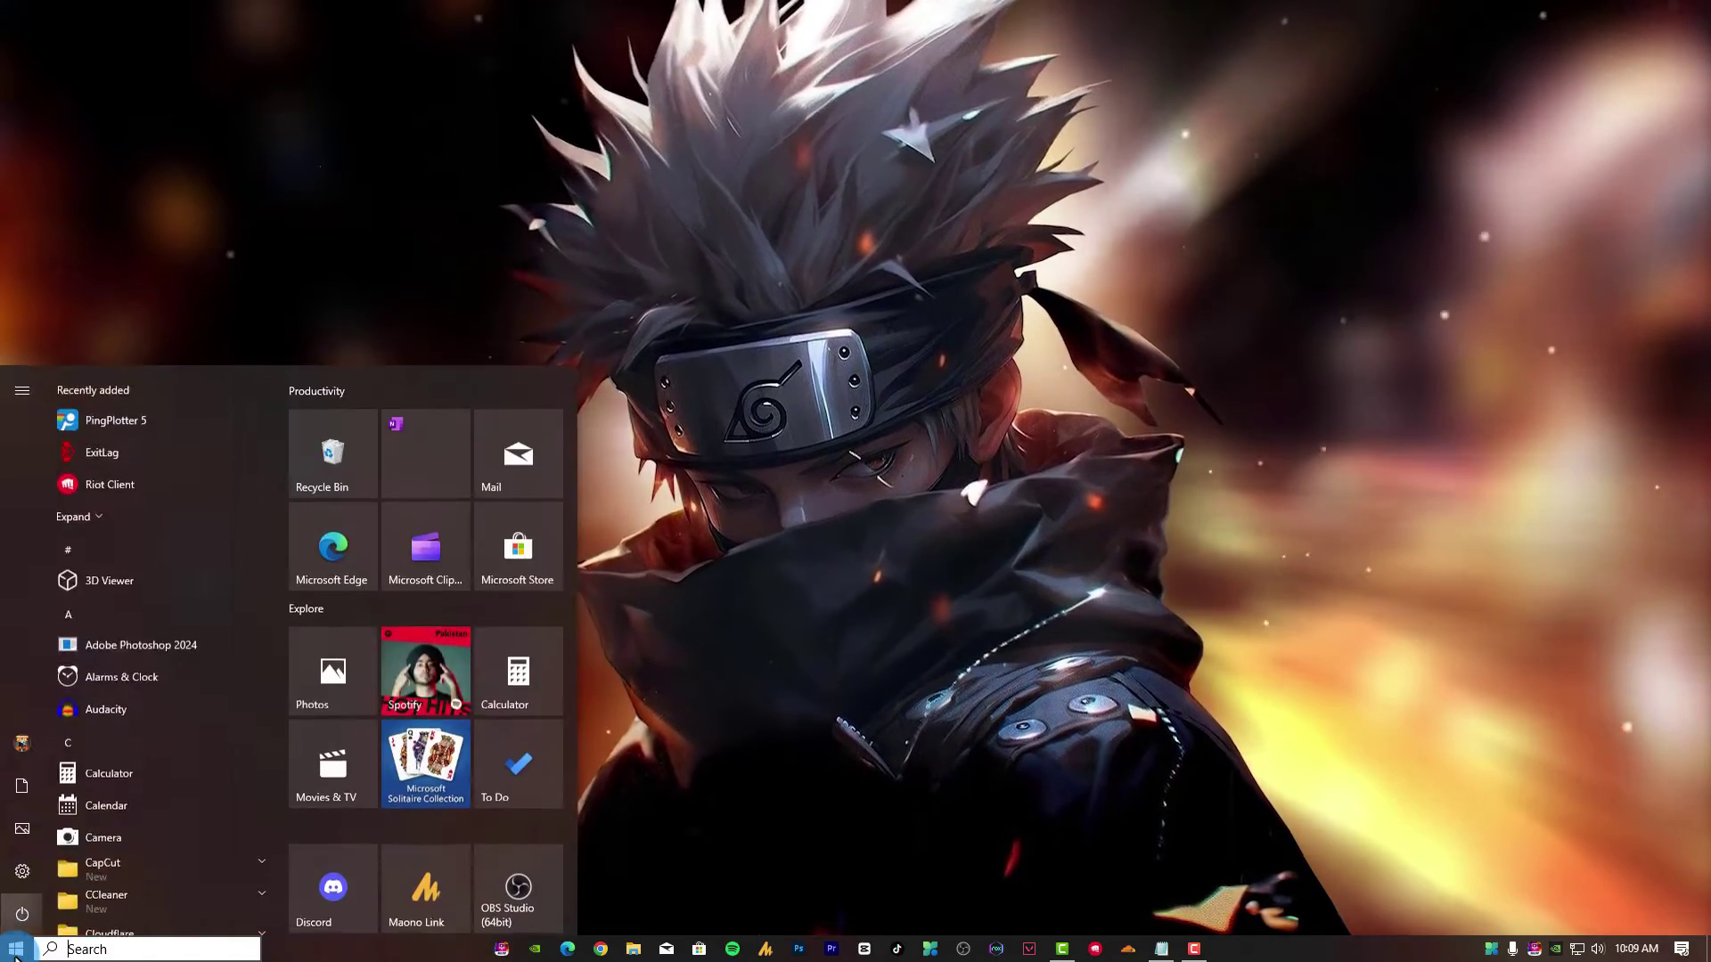
pyautogui.write('cmd')
pyautogui.hotkey('shift', 'F10')
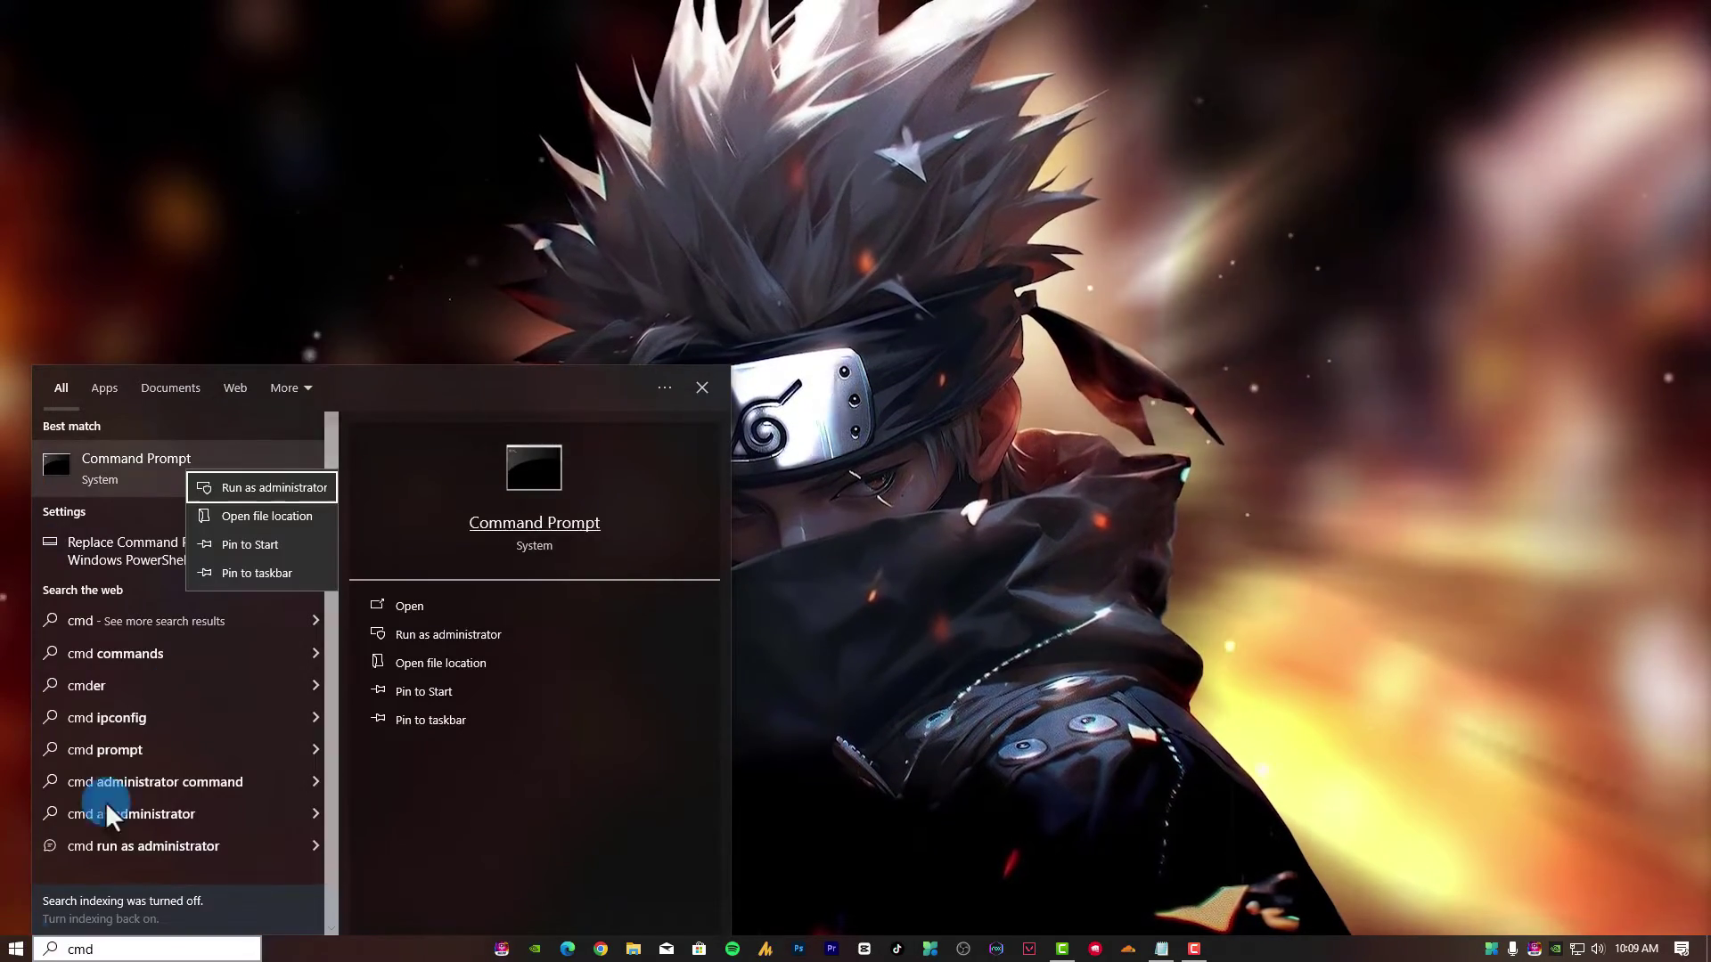
pyautogui.press('Return')
pyautogui.click(746, 506)
pyautogui.moveTo(651, 38); pyautogui.dragTo(1117, 172)
pyautogui.click(976, 292)
# Run ipconfig/flushdns and ipconfig/registerdns, then exit the console
pyautogui.write('ip')
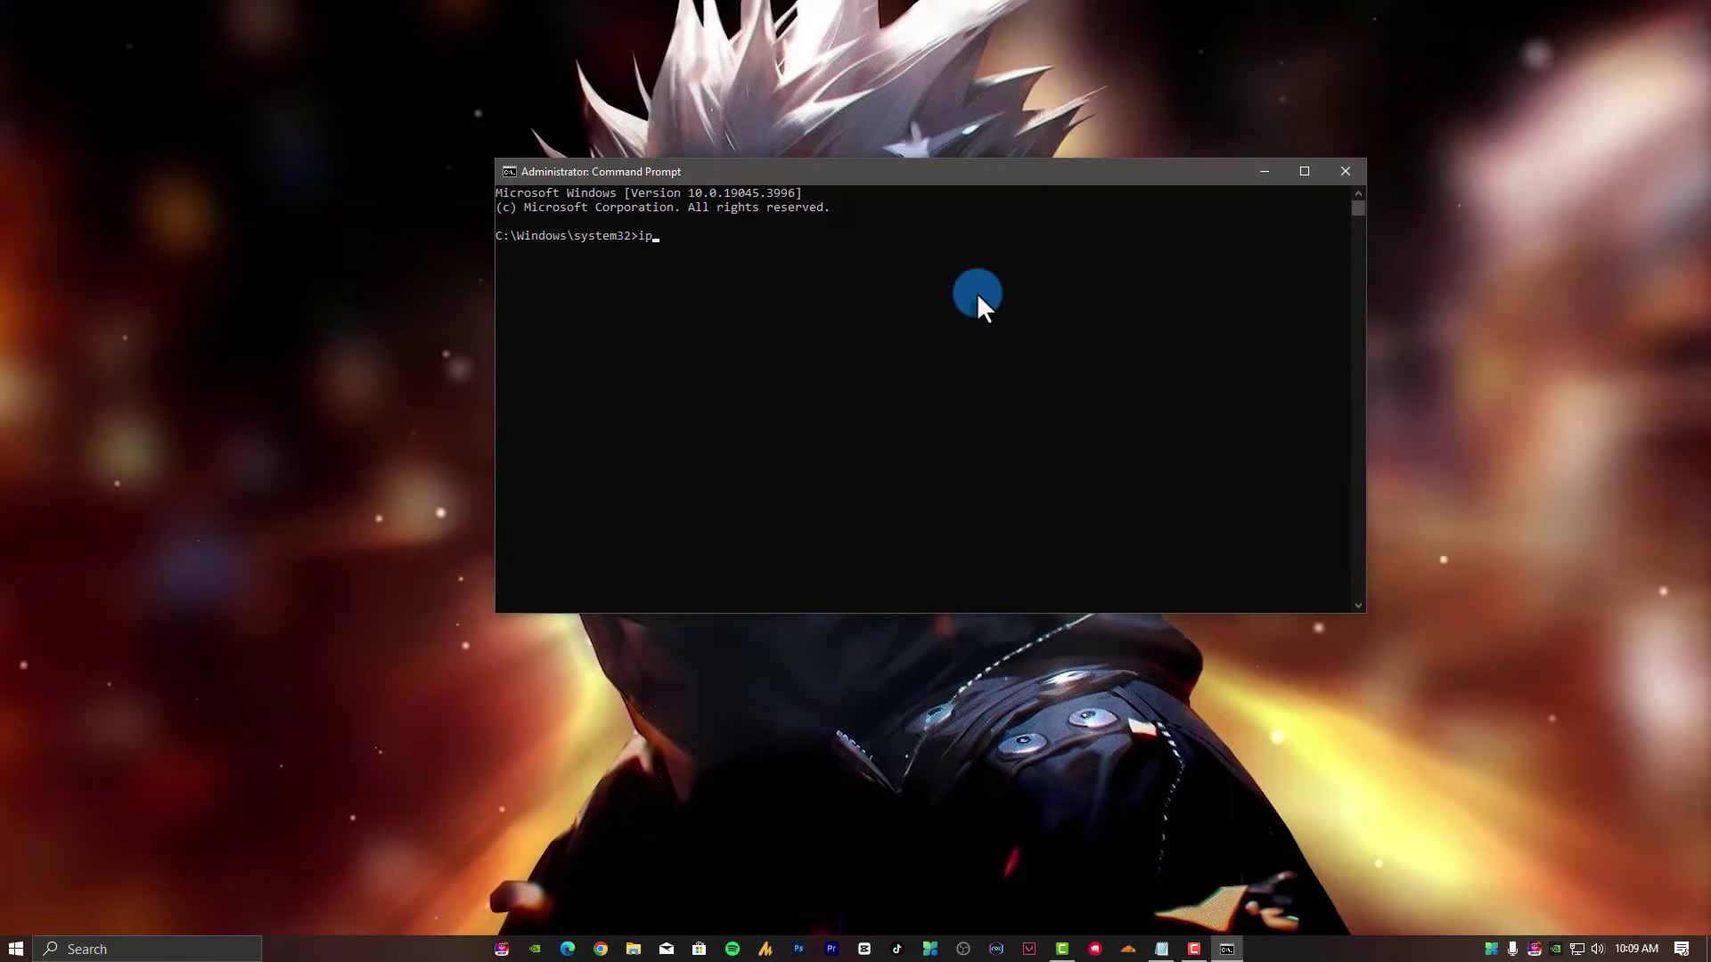
pyautogui.write('config/flushdns')
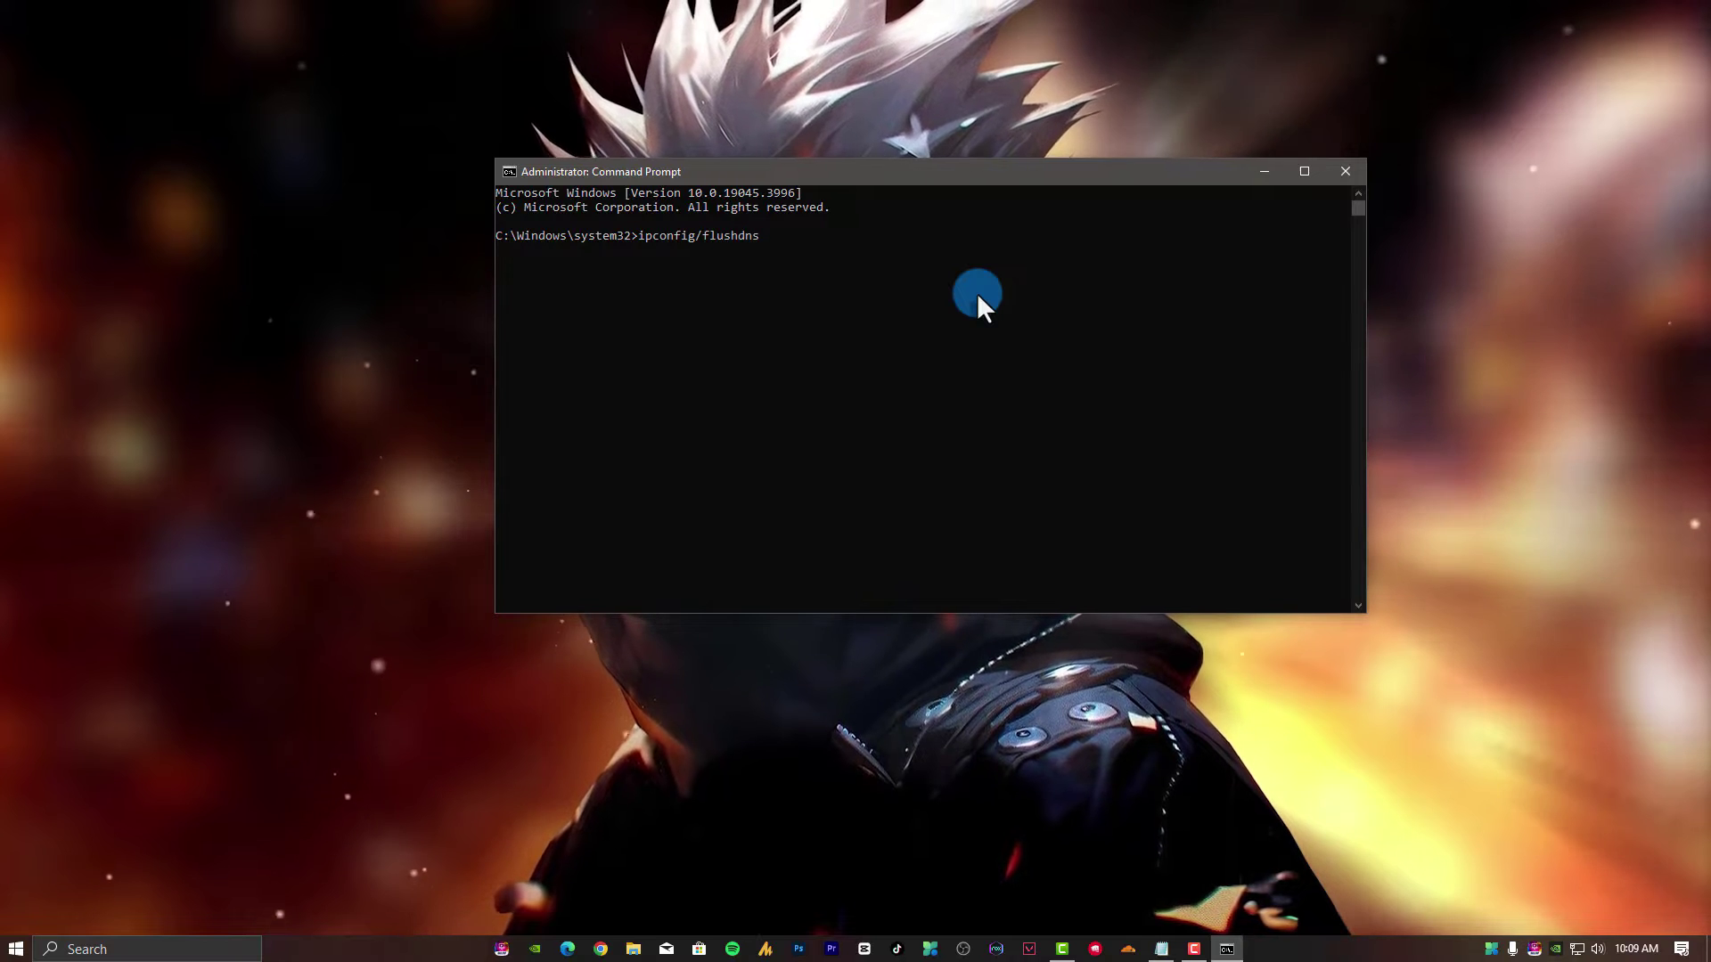
pyautogui.press('Return')
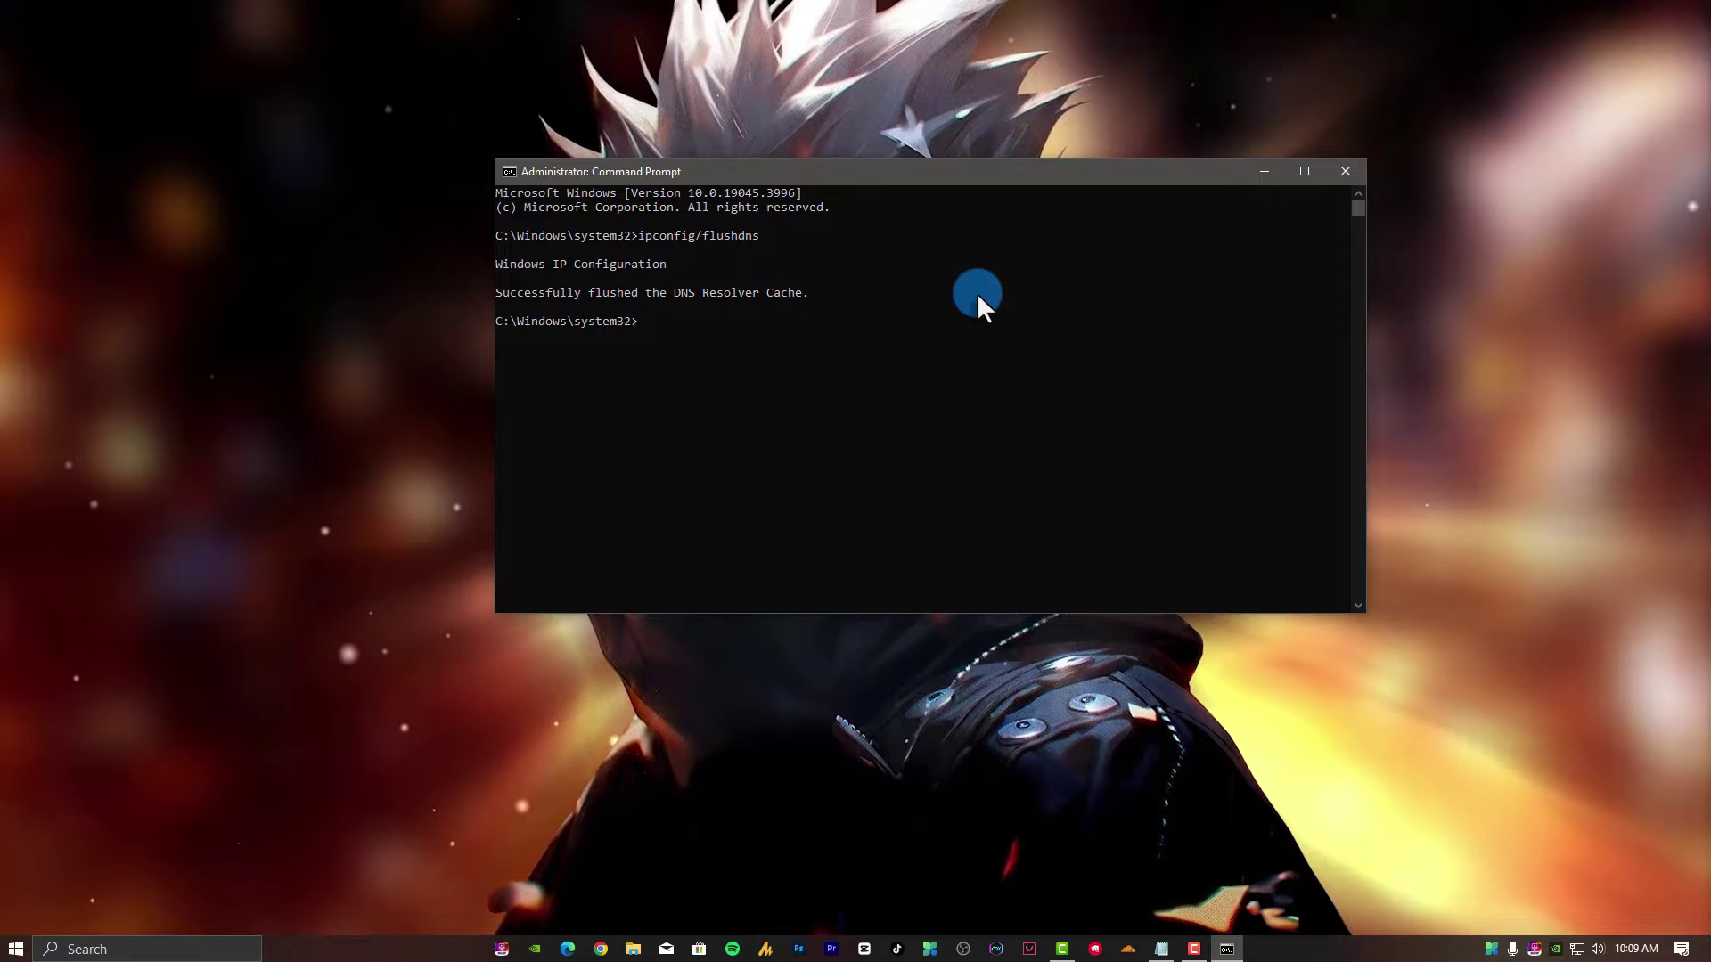
pyautogui.write('ip')
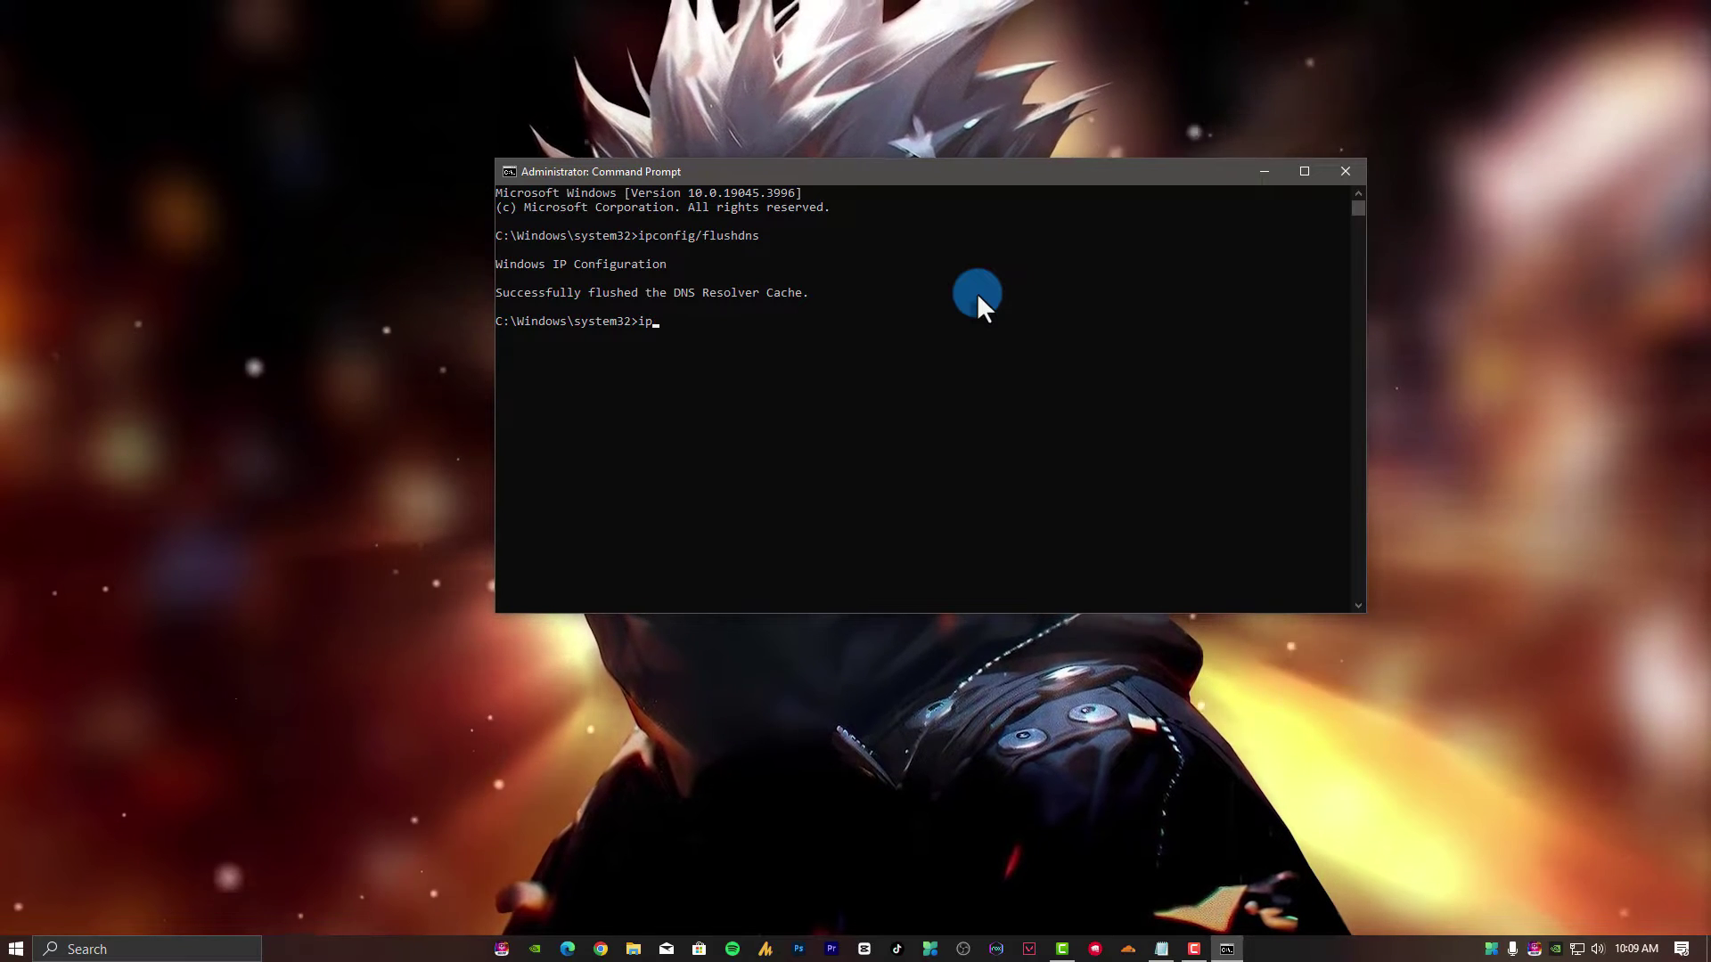
pyautogui.write('config/registerdns')
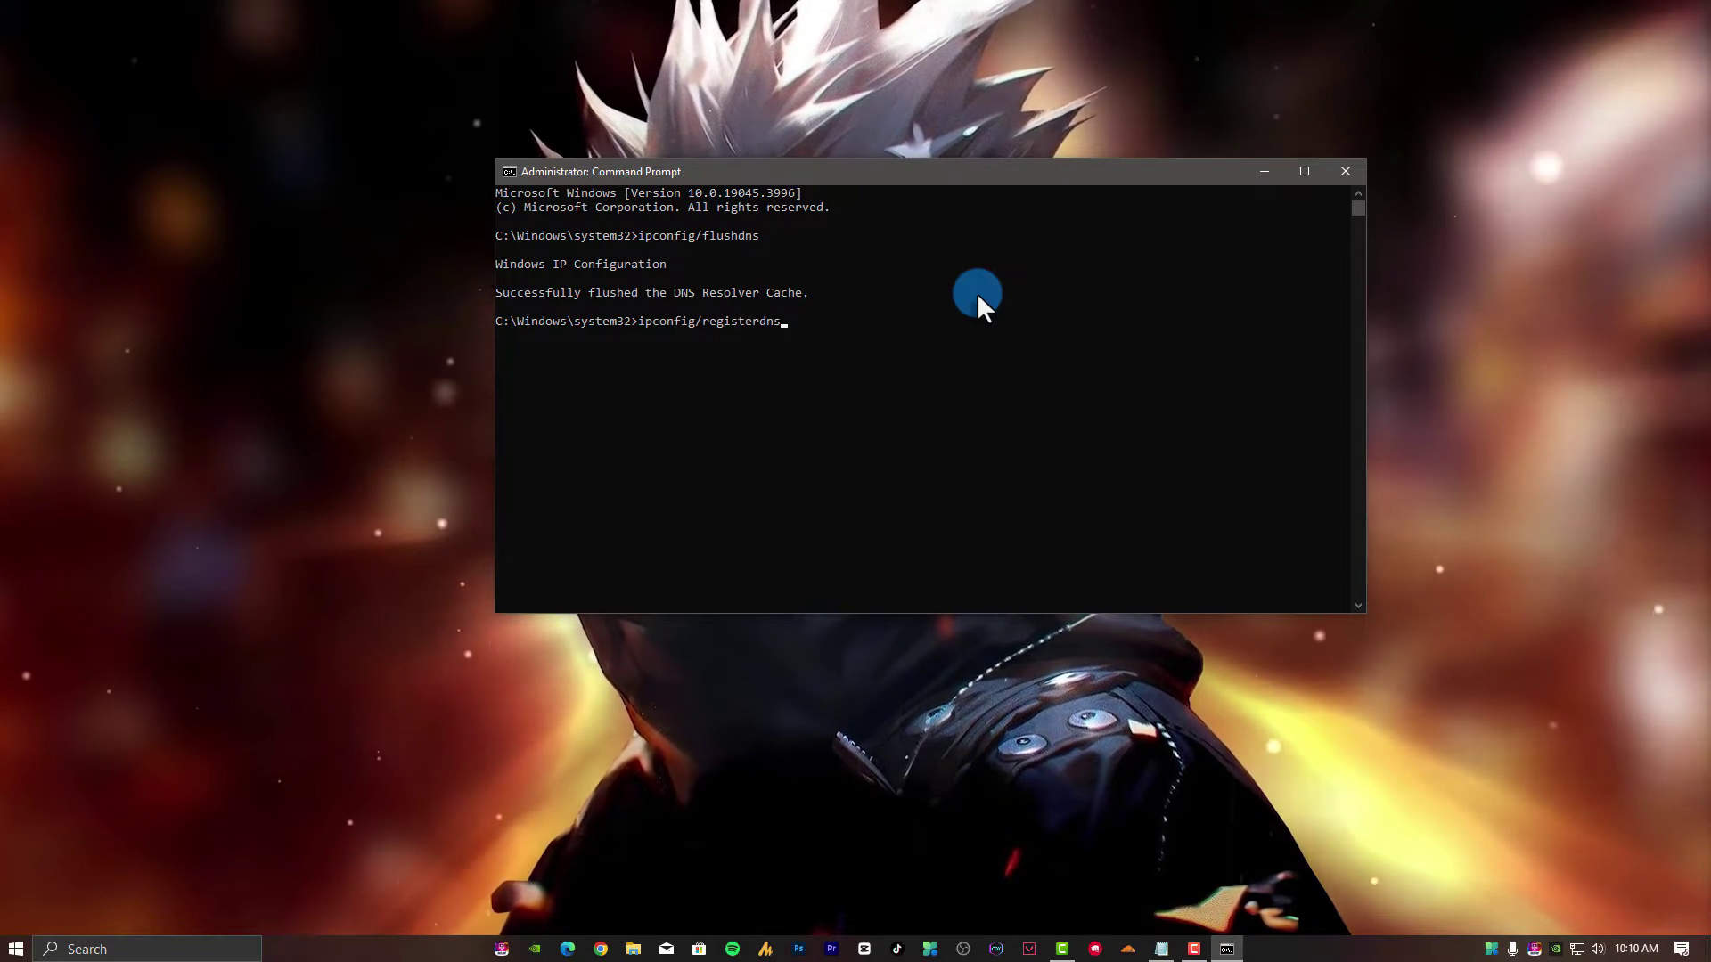
pyautogui.press('Return')
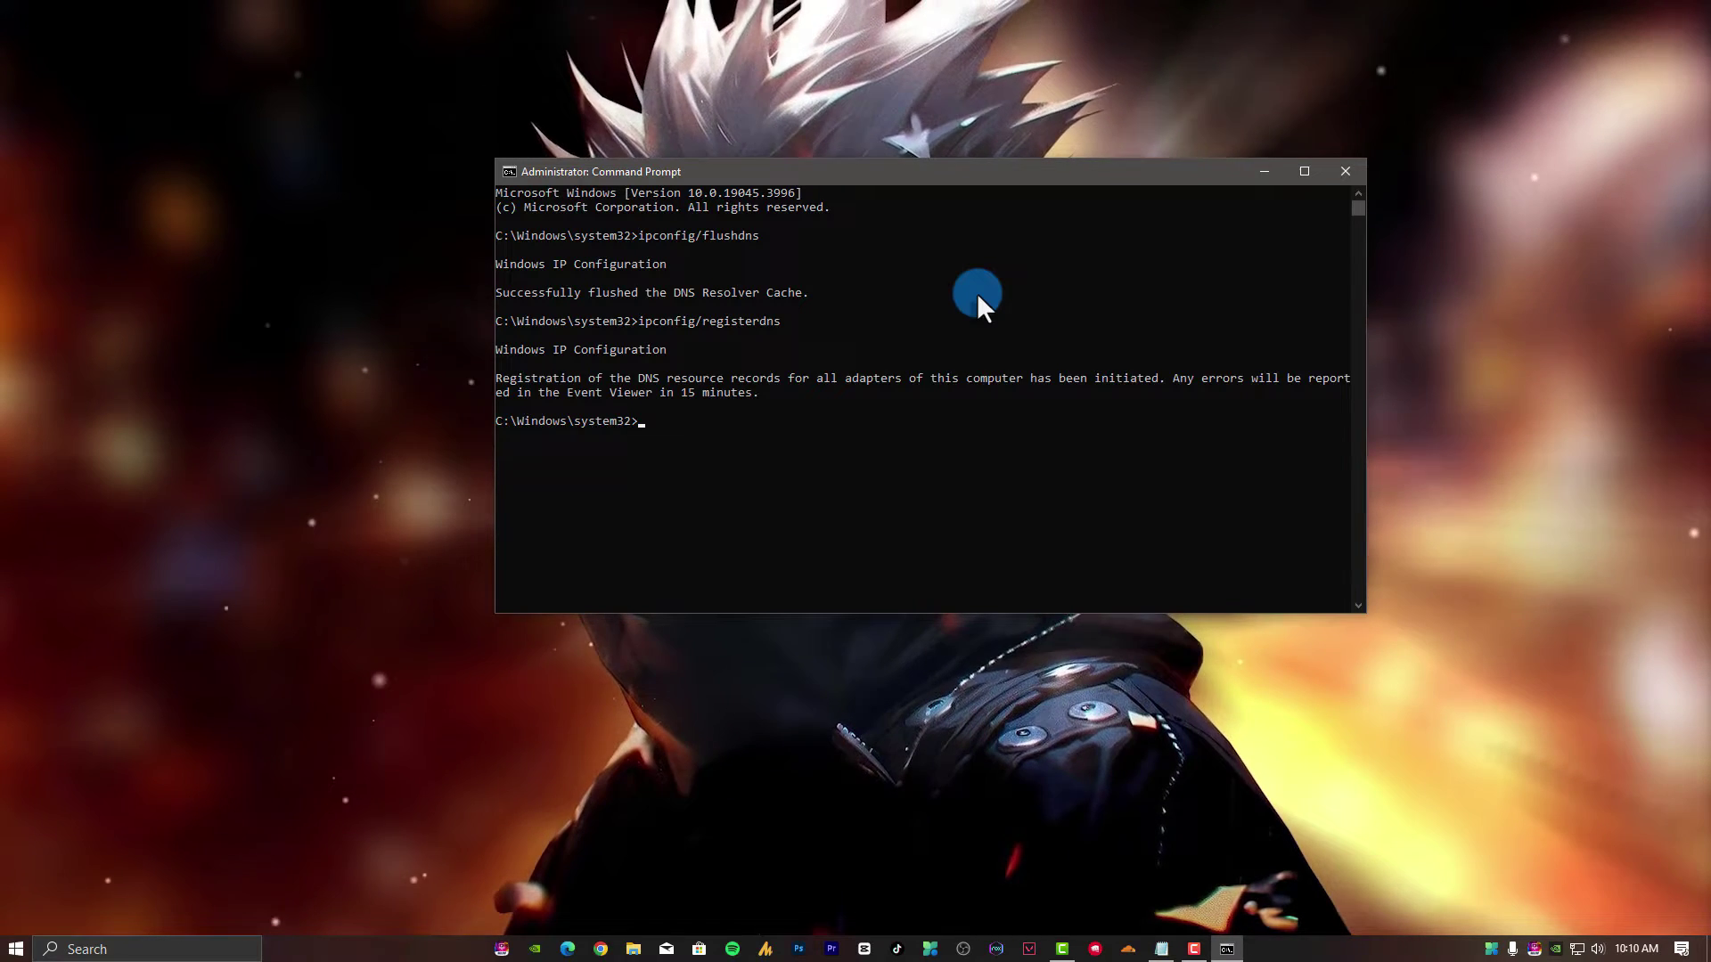
pyautogui.write('exit')
pyautogui.press('Return')
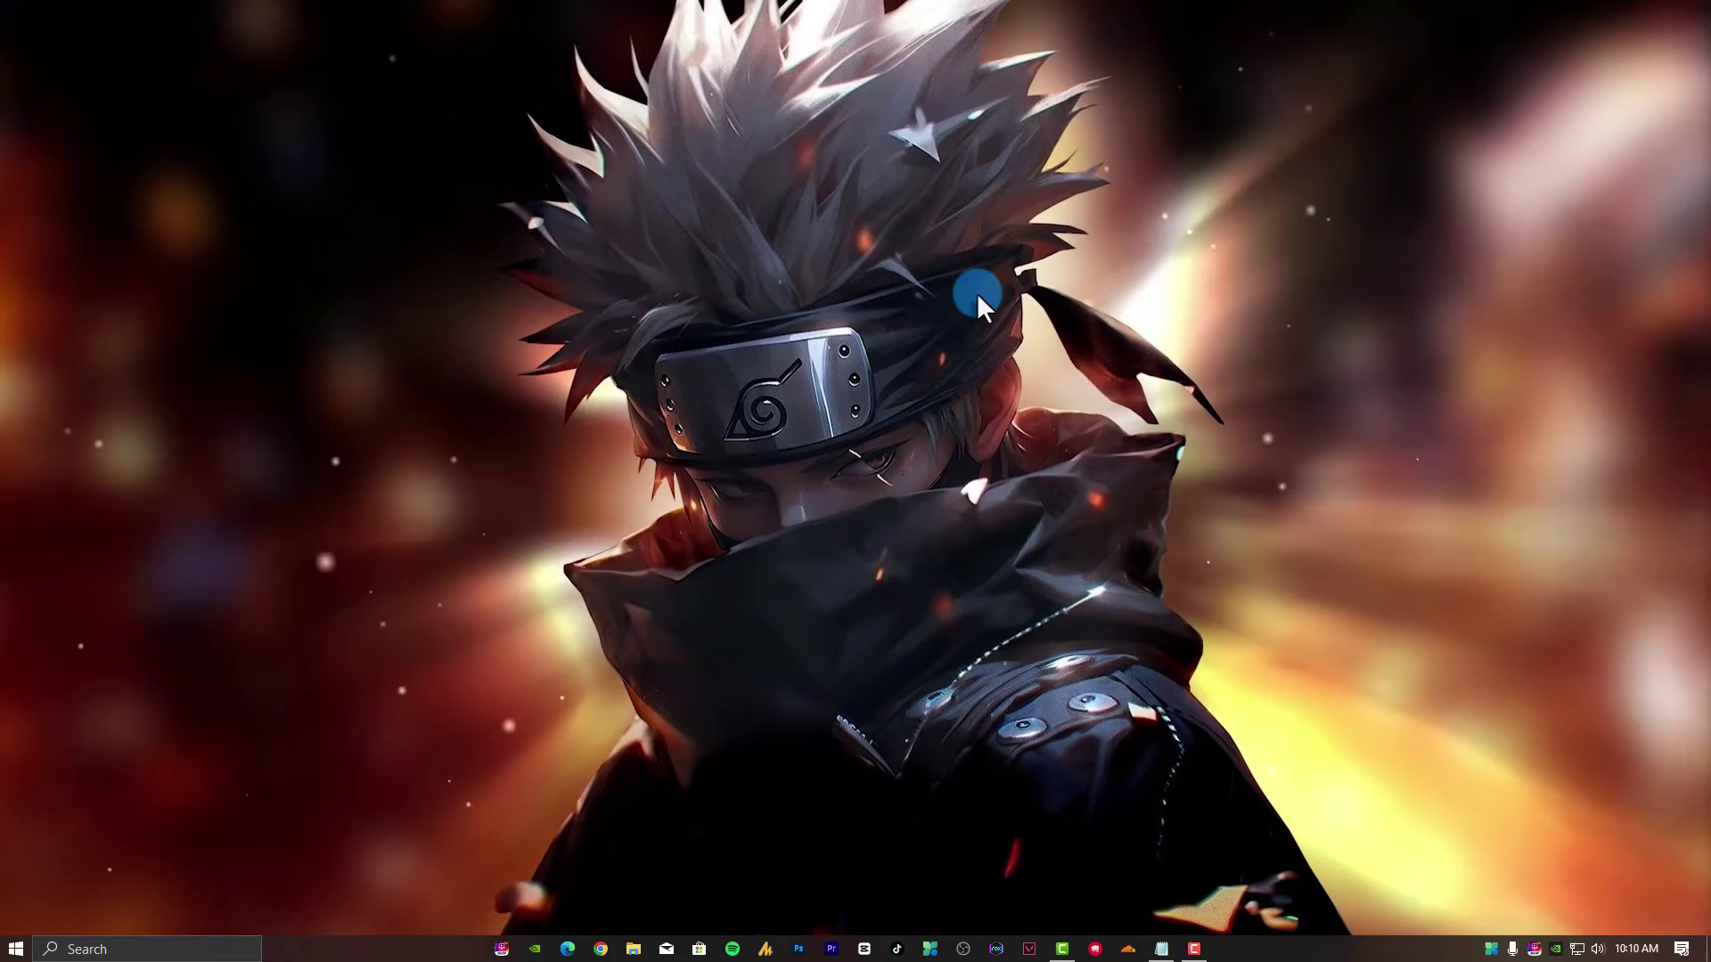
# From the network tray icon, reach Network Connections and open the Ethernet status
pyautogui.rightClick(1576, 950)
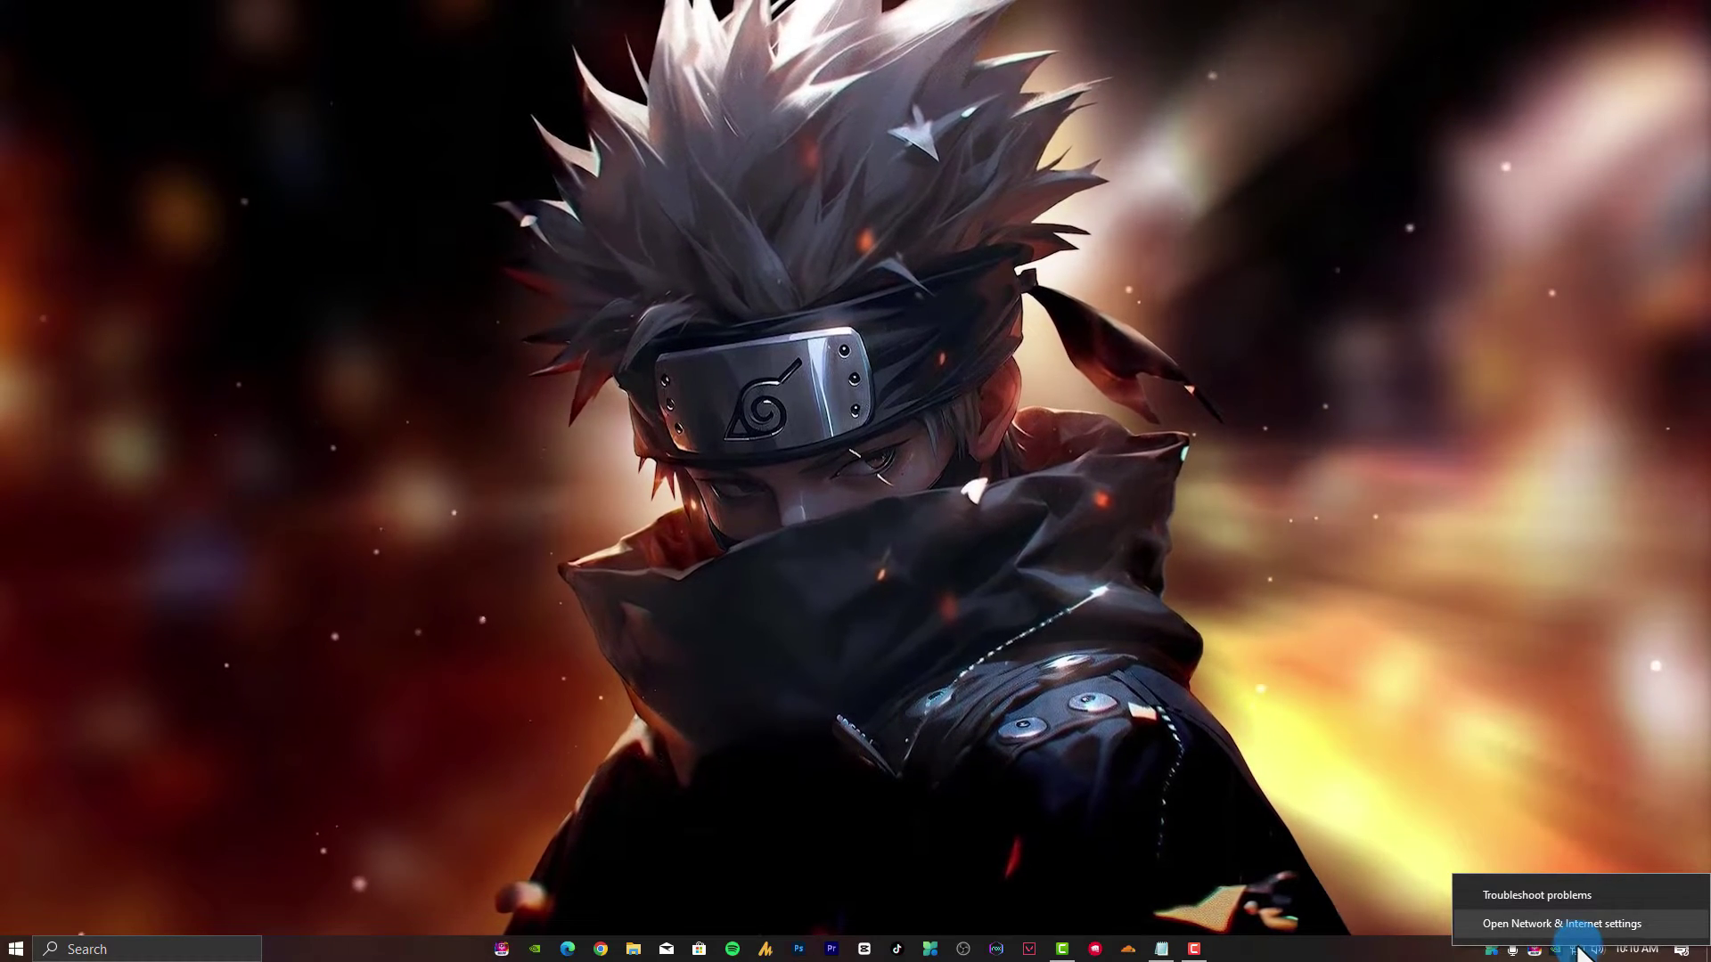
pyautogui.click(1564, 925)
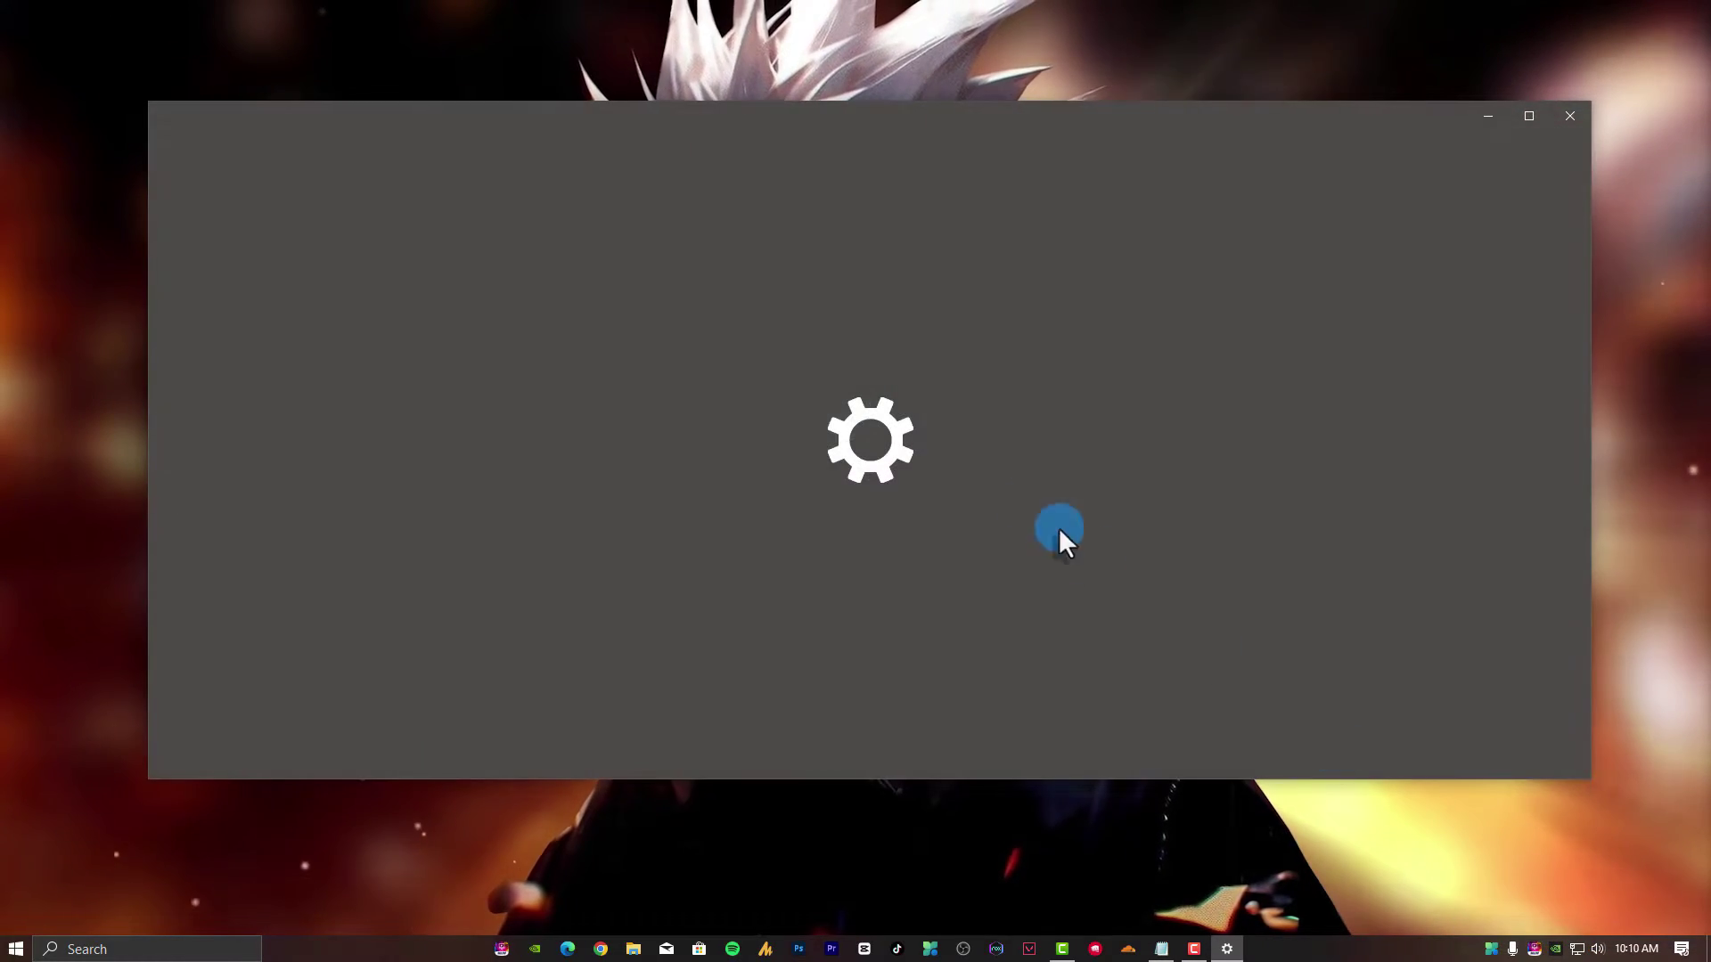
pyautogui.scroll(-2, 537, 486)
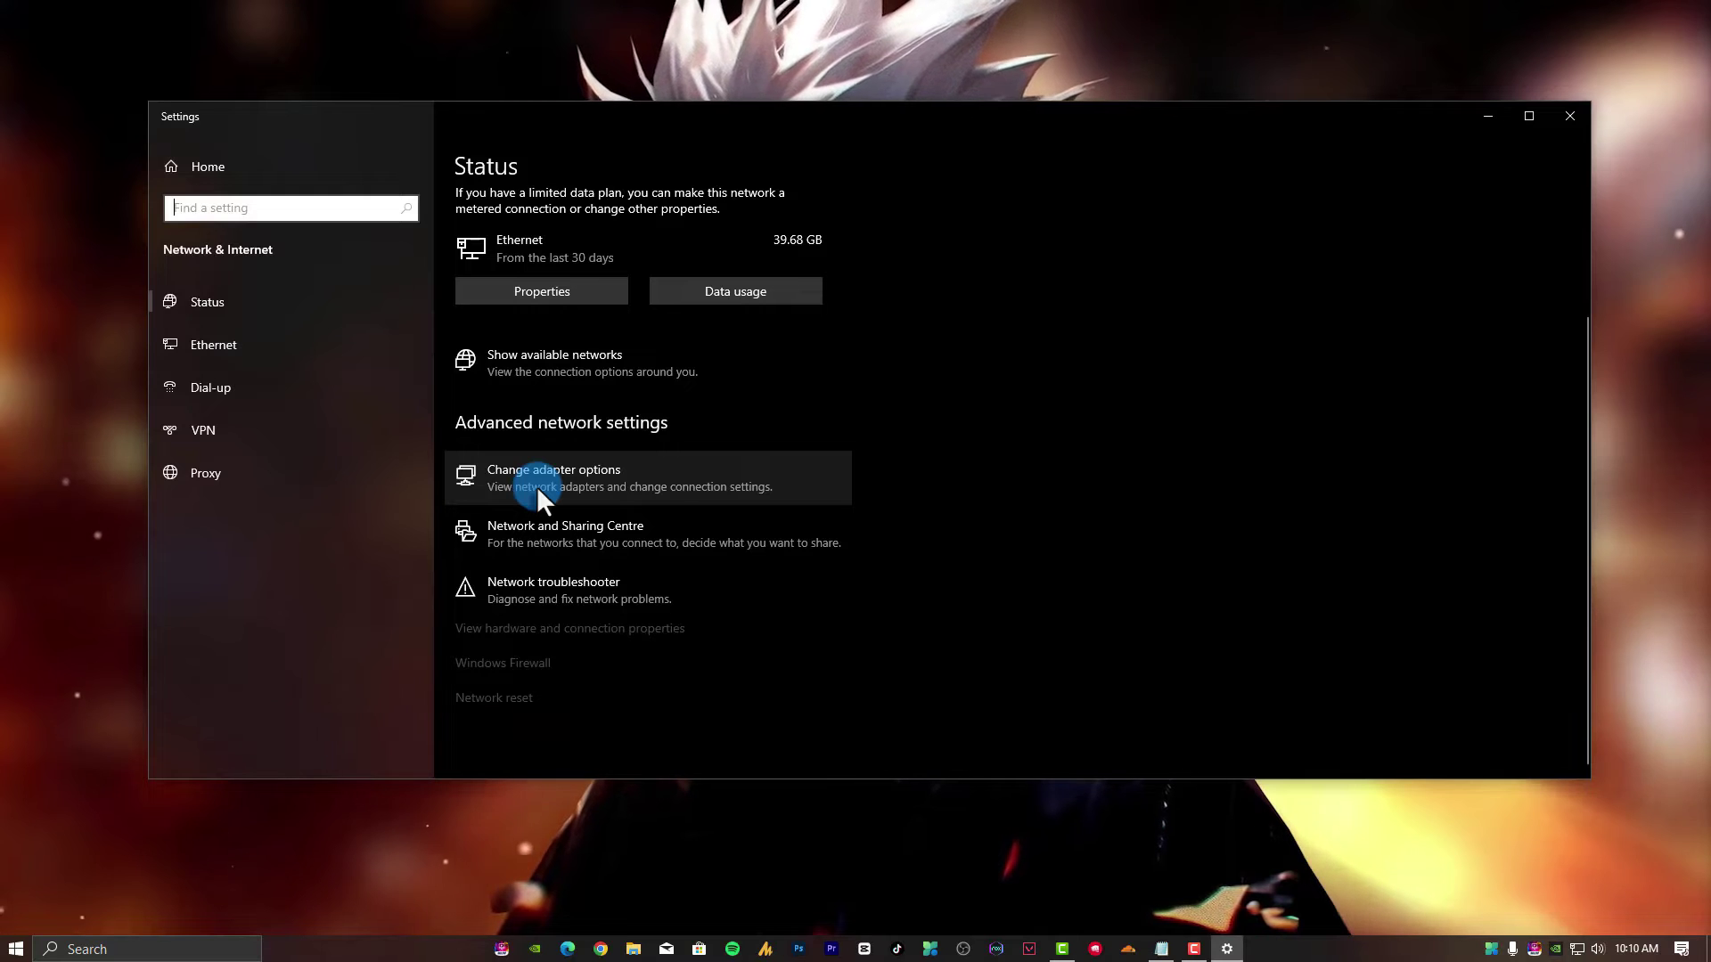
pyautogui.click(665, 490)
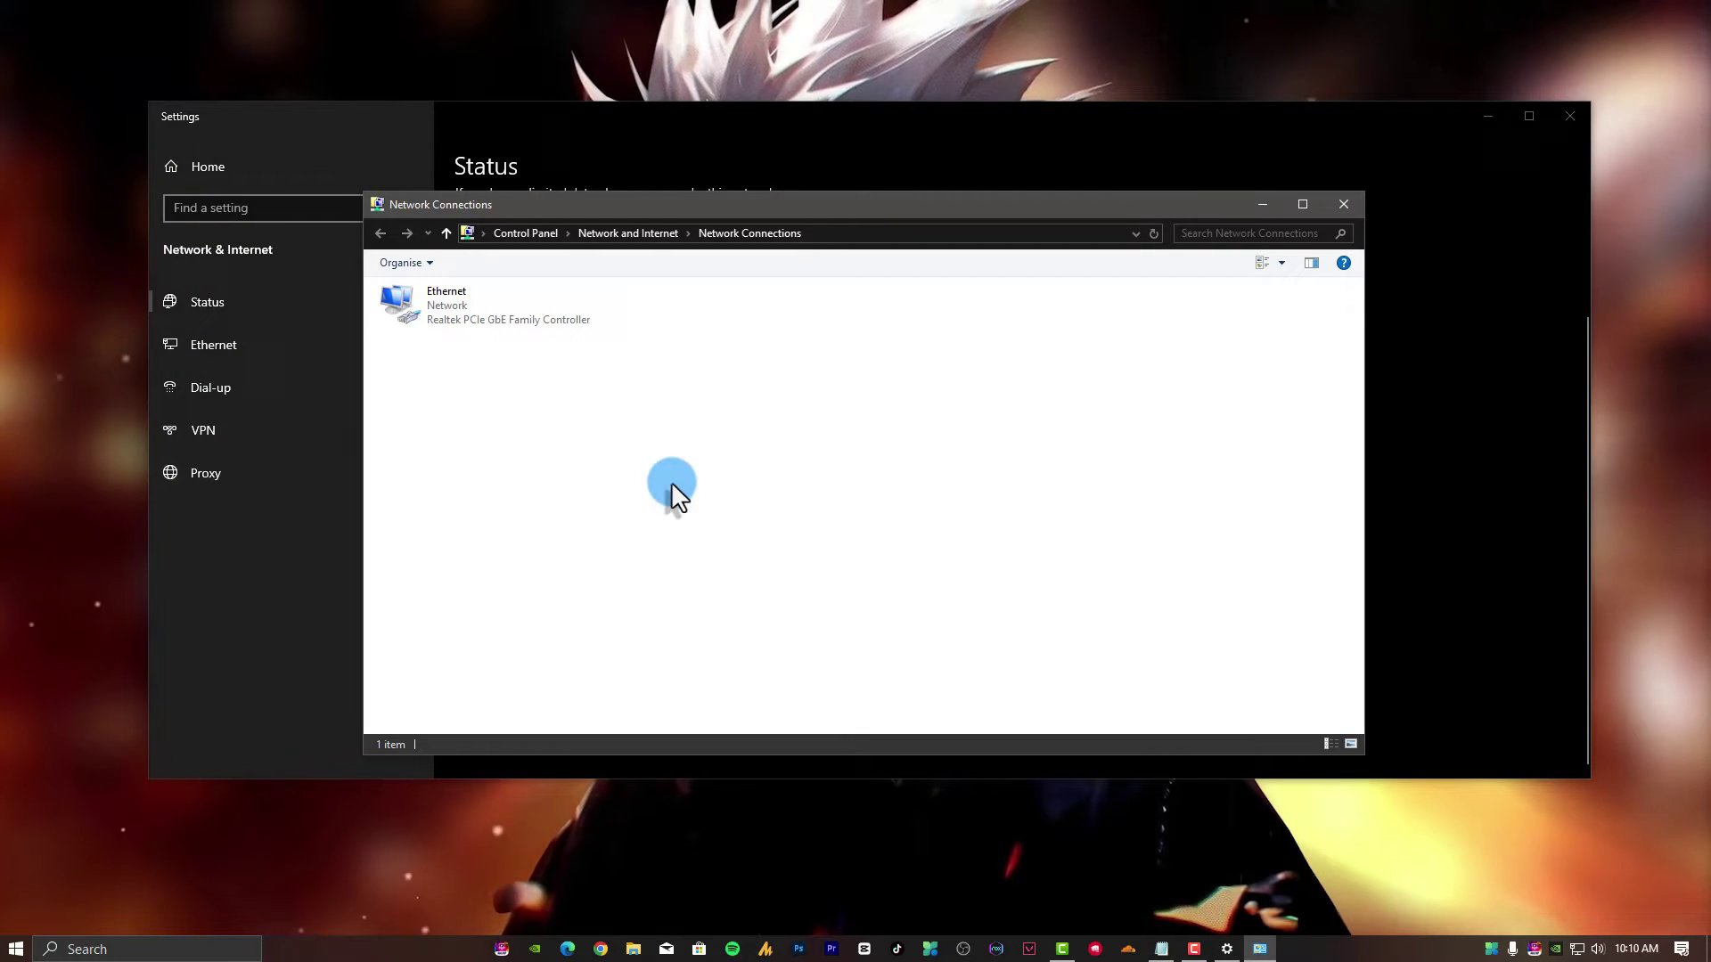
pyautogui.click(488, 319)
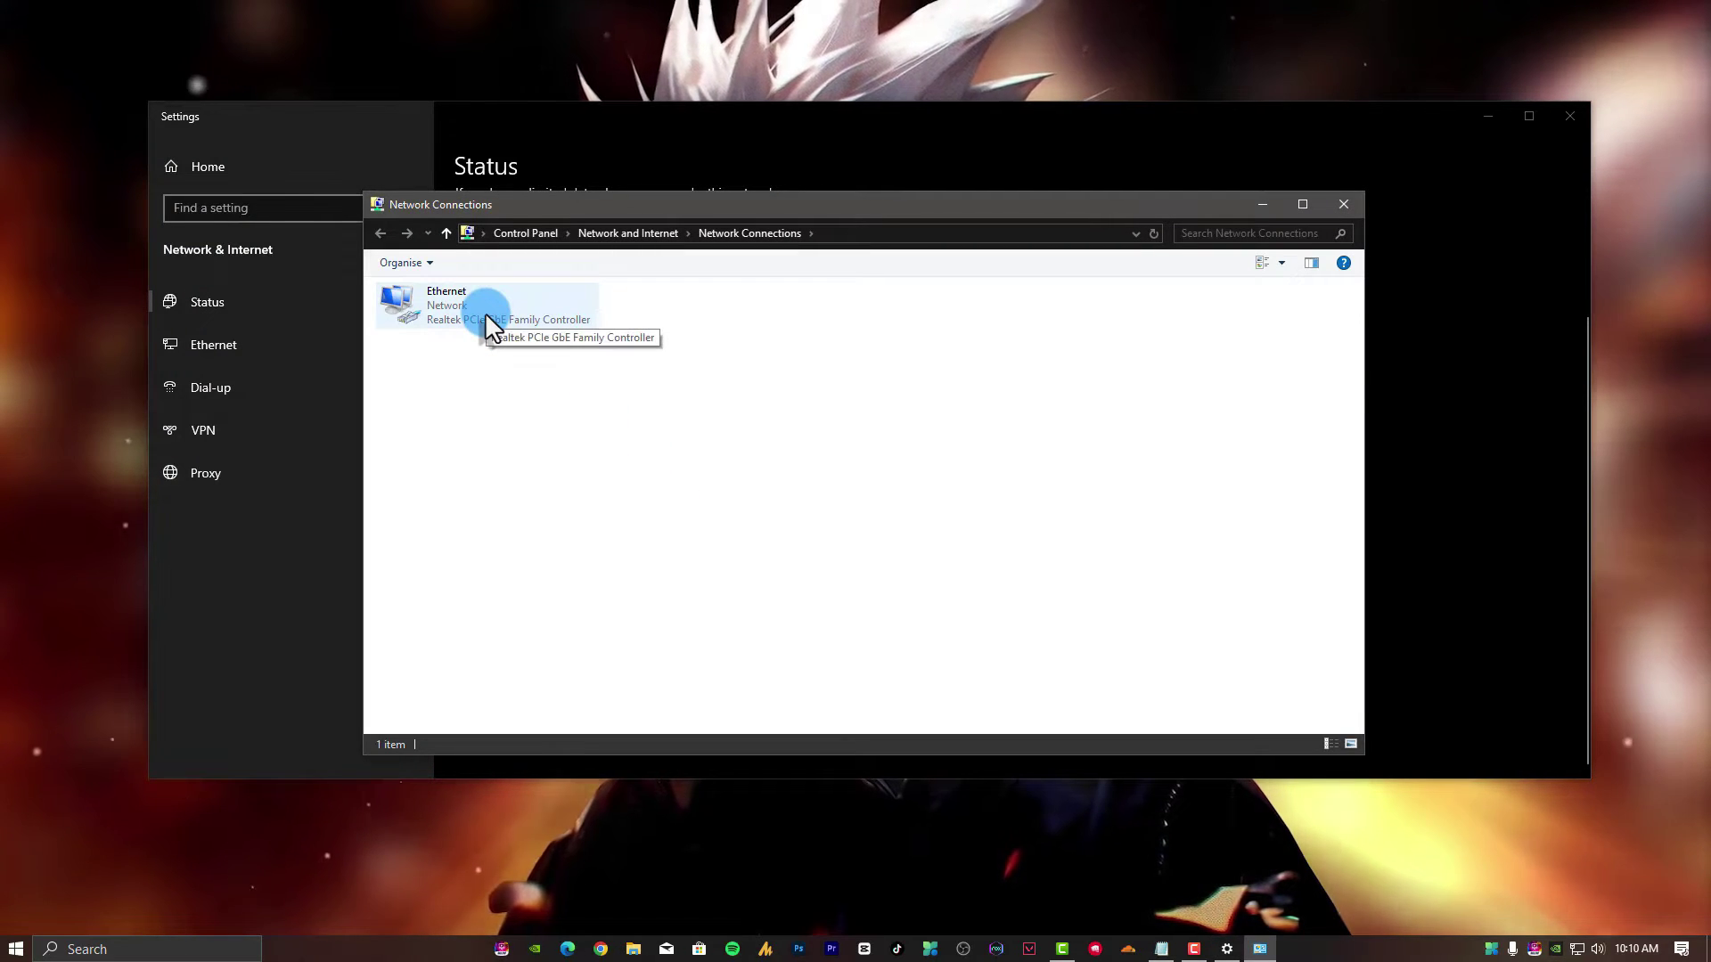
pyautogui.doubleClick(488, 319)
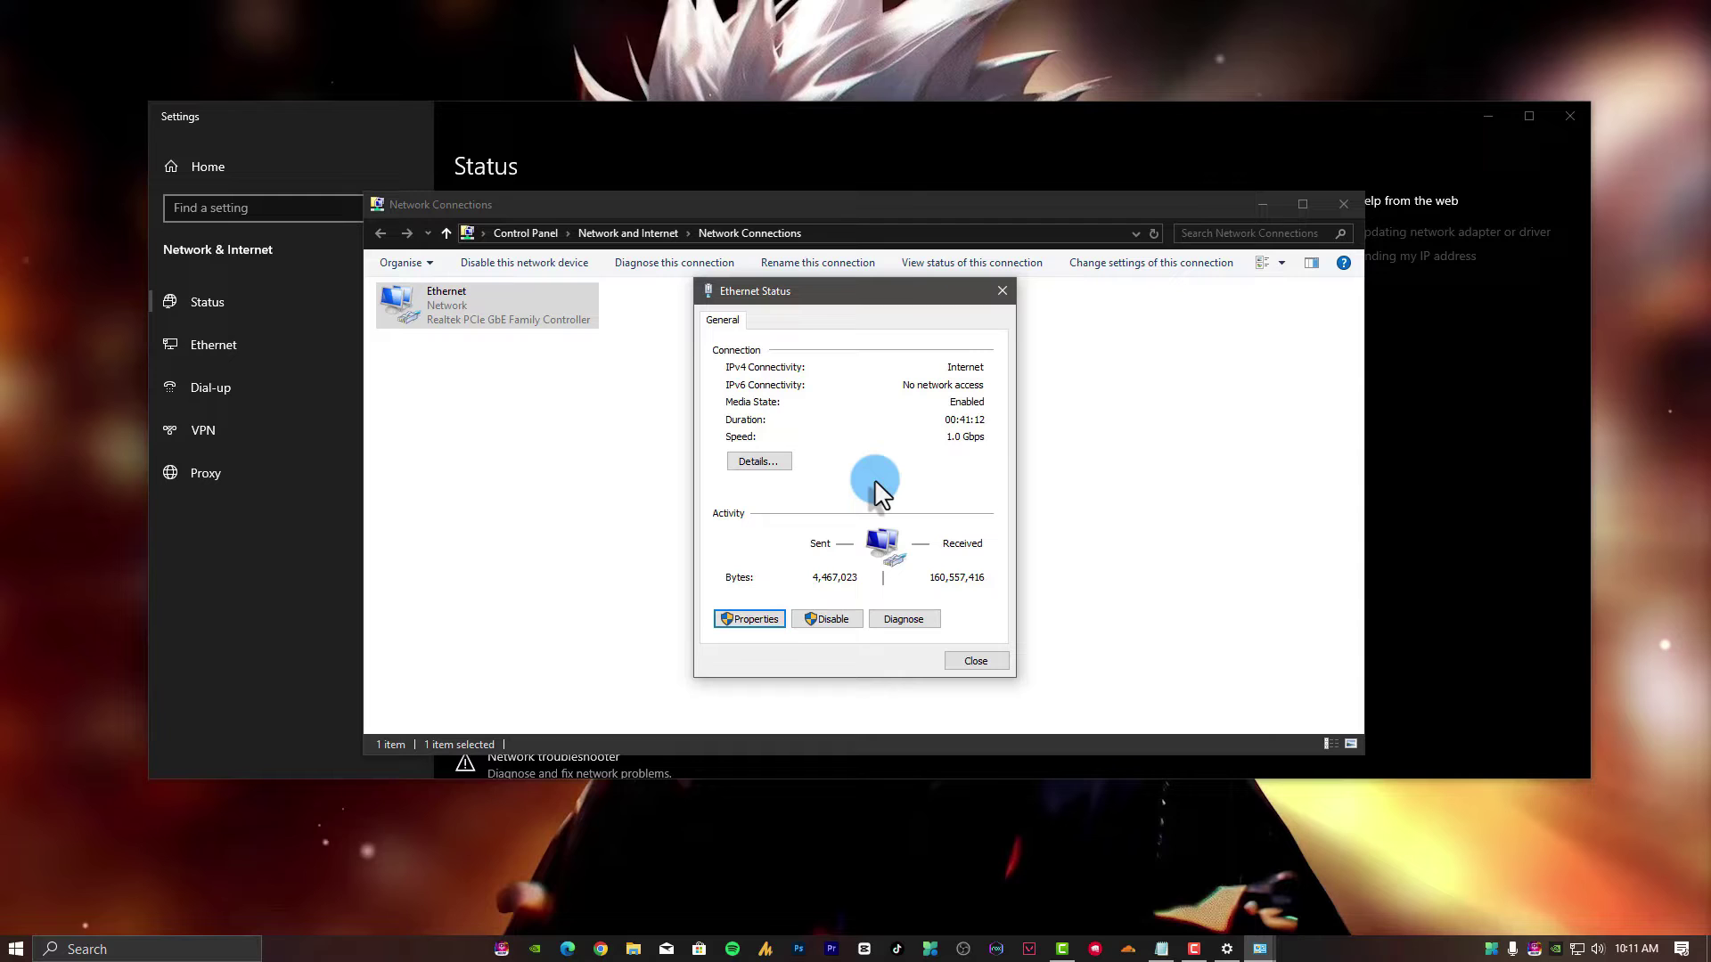
# Set the Ethernet connection's IPv4 DNS servers to 1.1.1.1 and 8.8.8.8
pyautogui.click(750, 619)
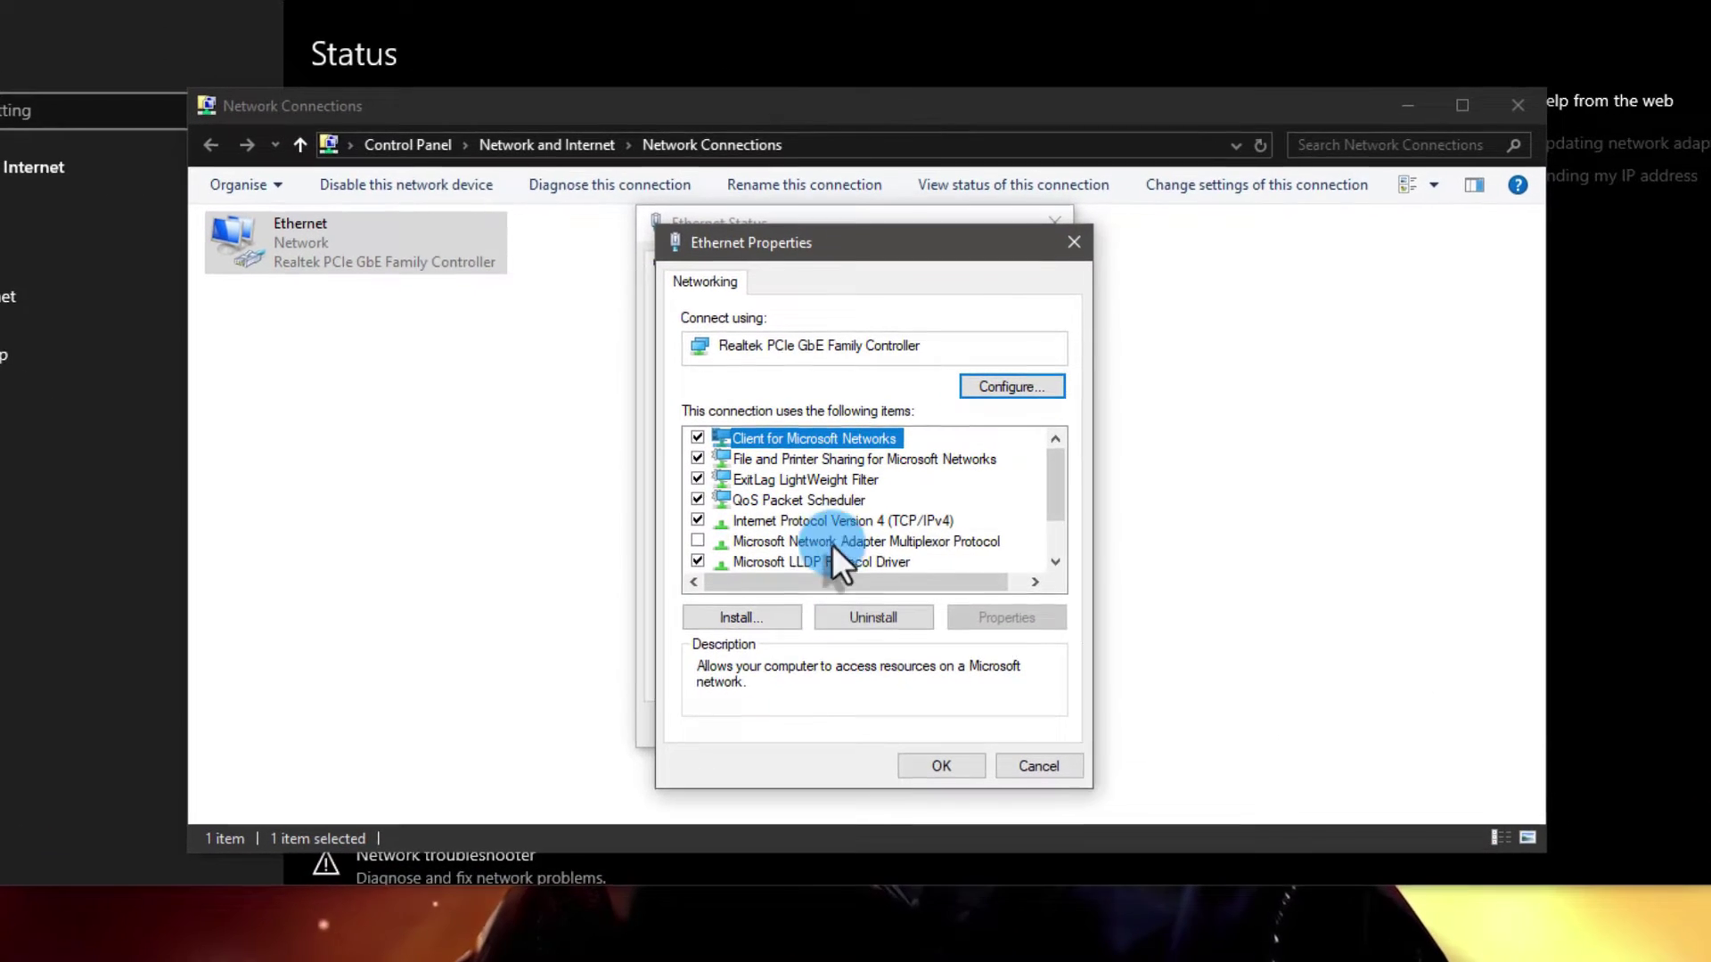
pyautogui.click(857, 520)
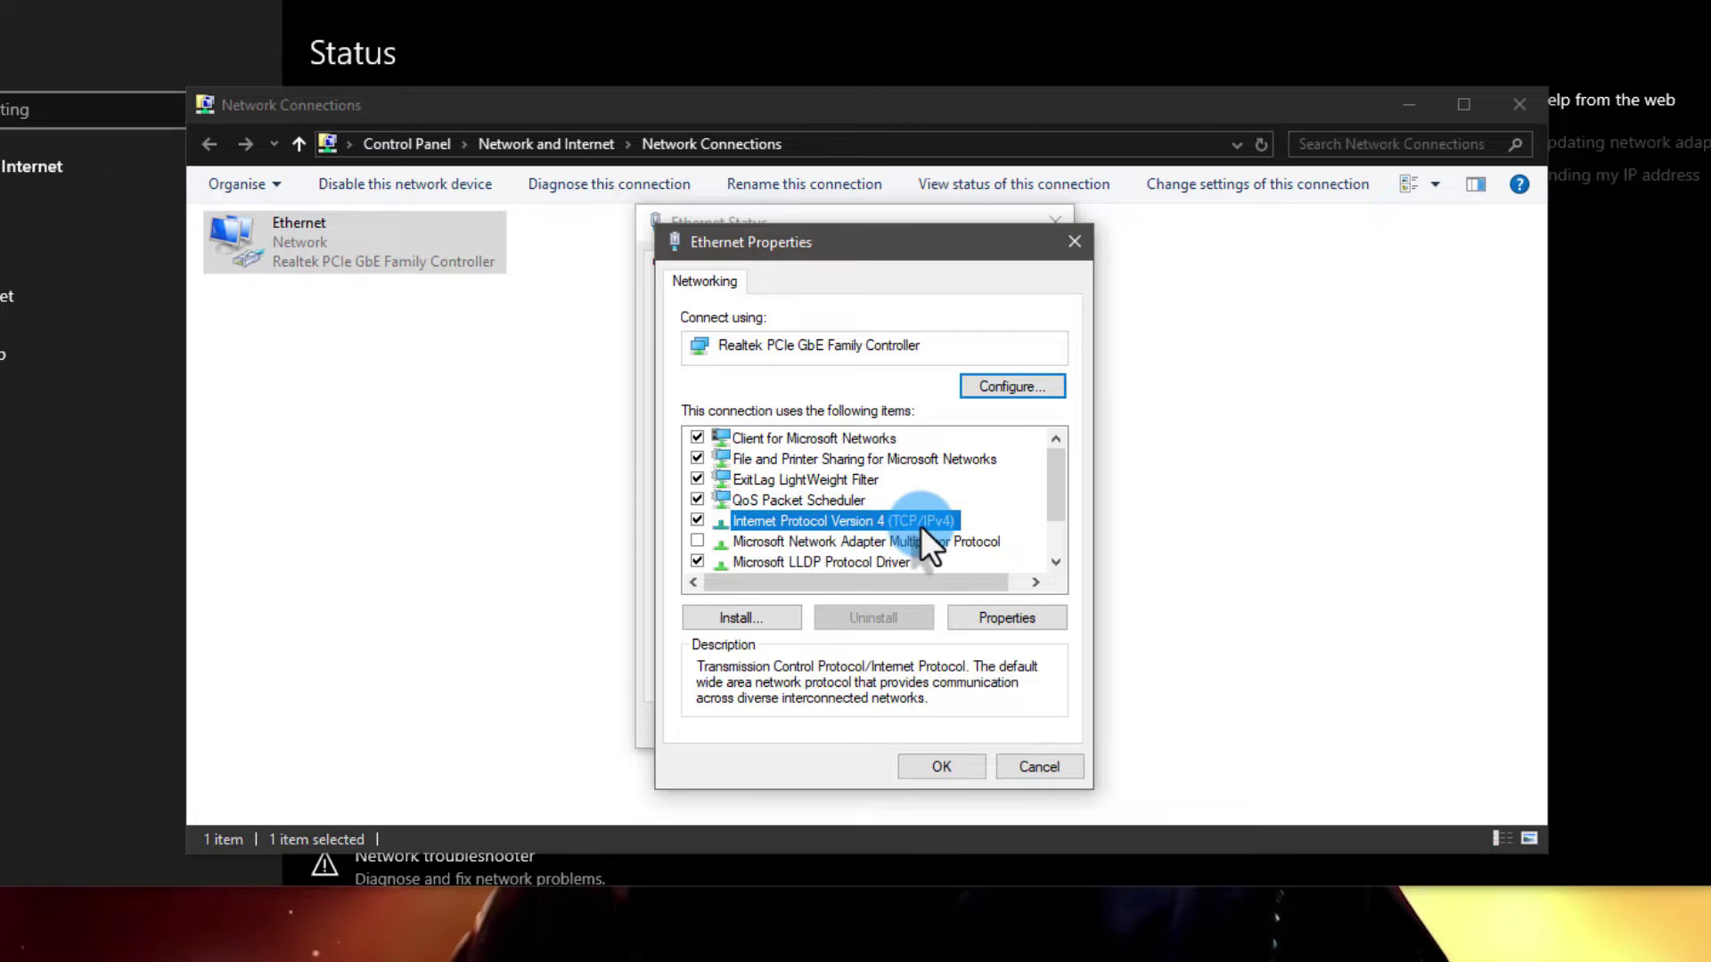
pyautogui.doubleClick(921, 526)
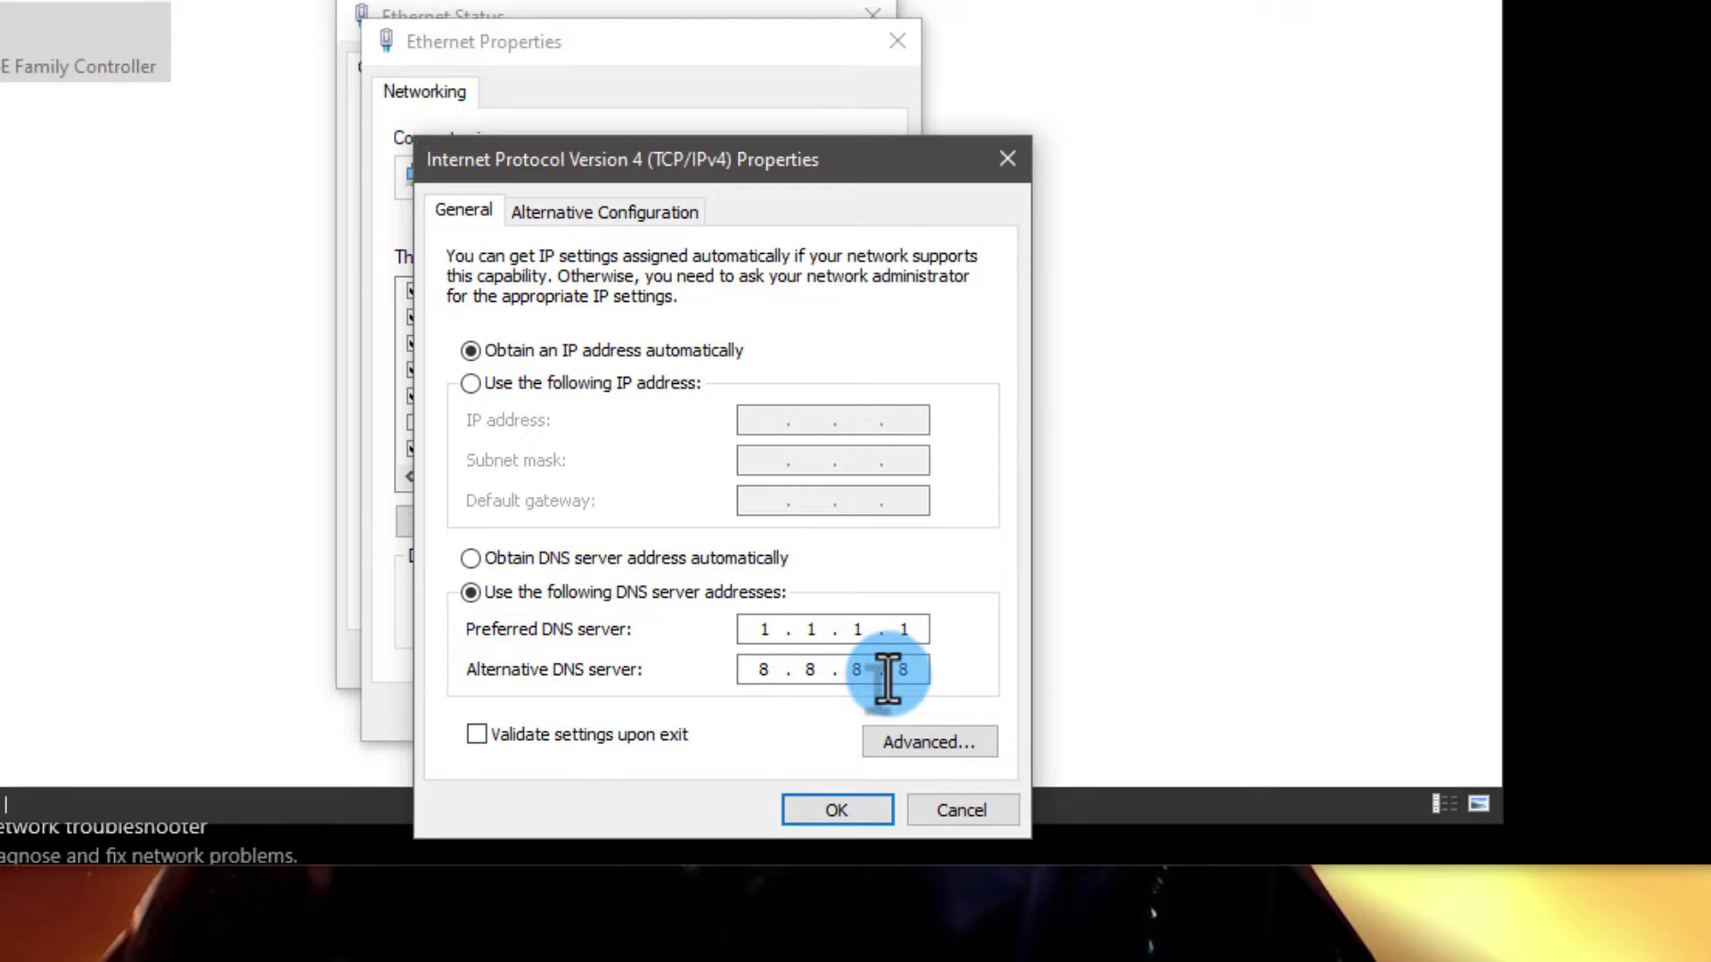
pyautogui.click(837, 806)
# Confirm the Ethernet properties and close the status, Network Connections and settings windows
pyautogui.click(756, 713)
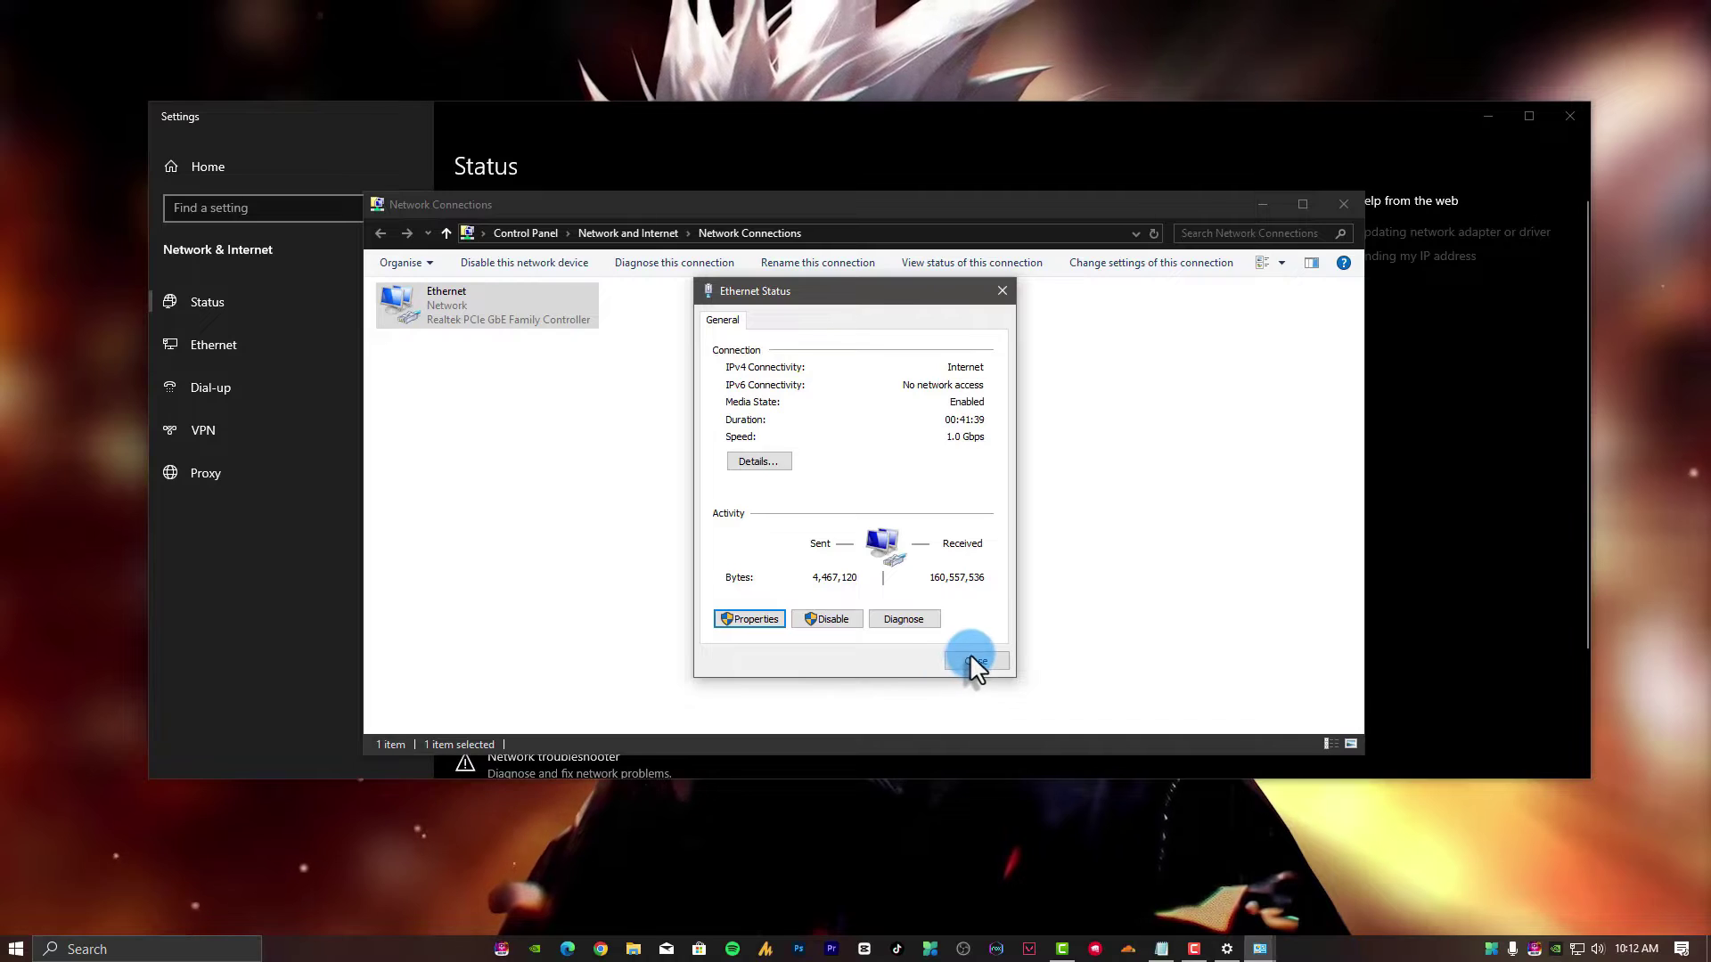
pyautogui.click(976, 661)
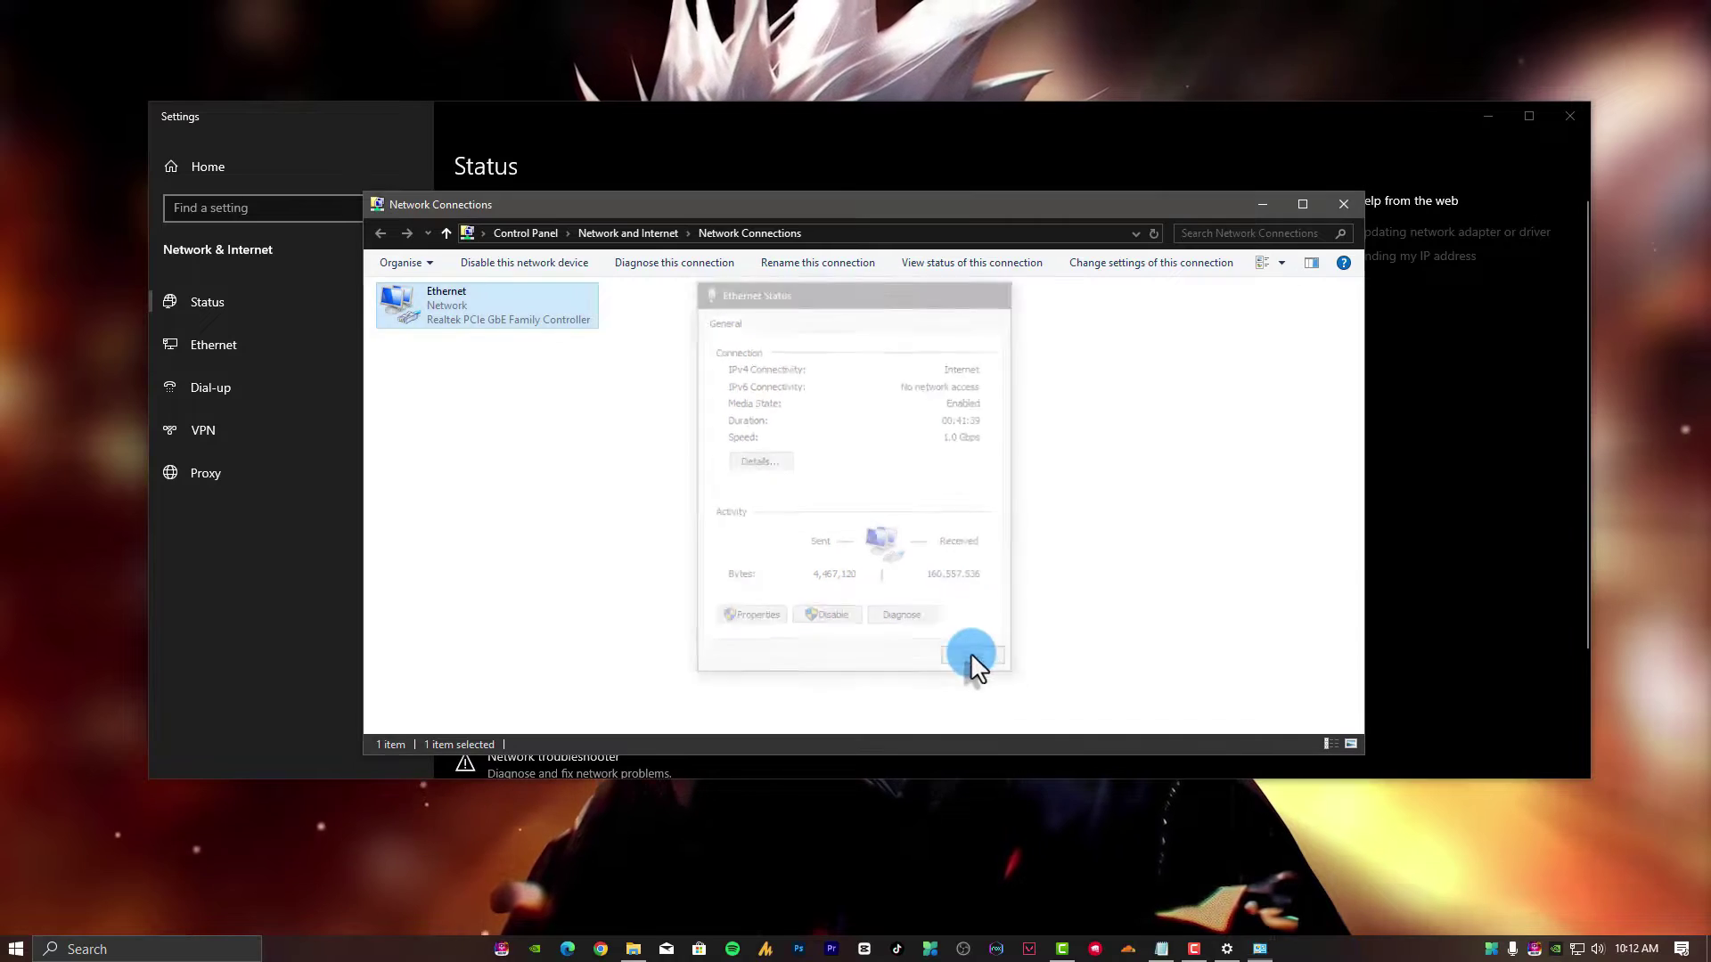
pyautogui.click(1343, 204)
pyautogui.click(1570, 116)
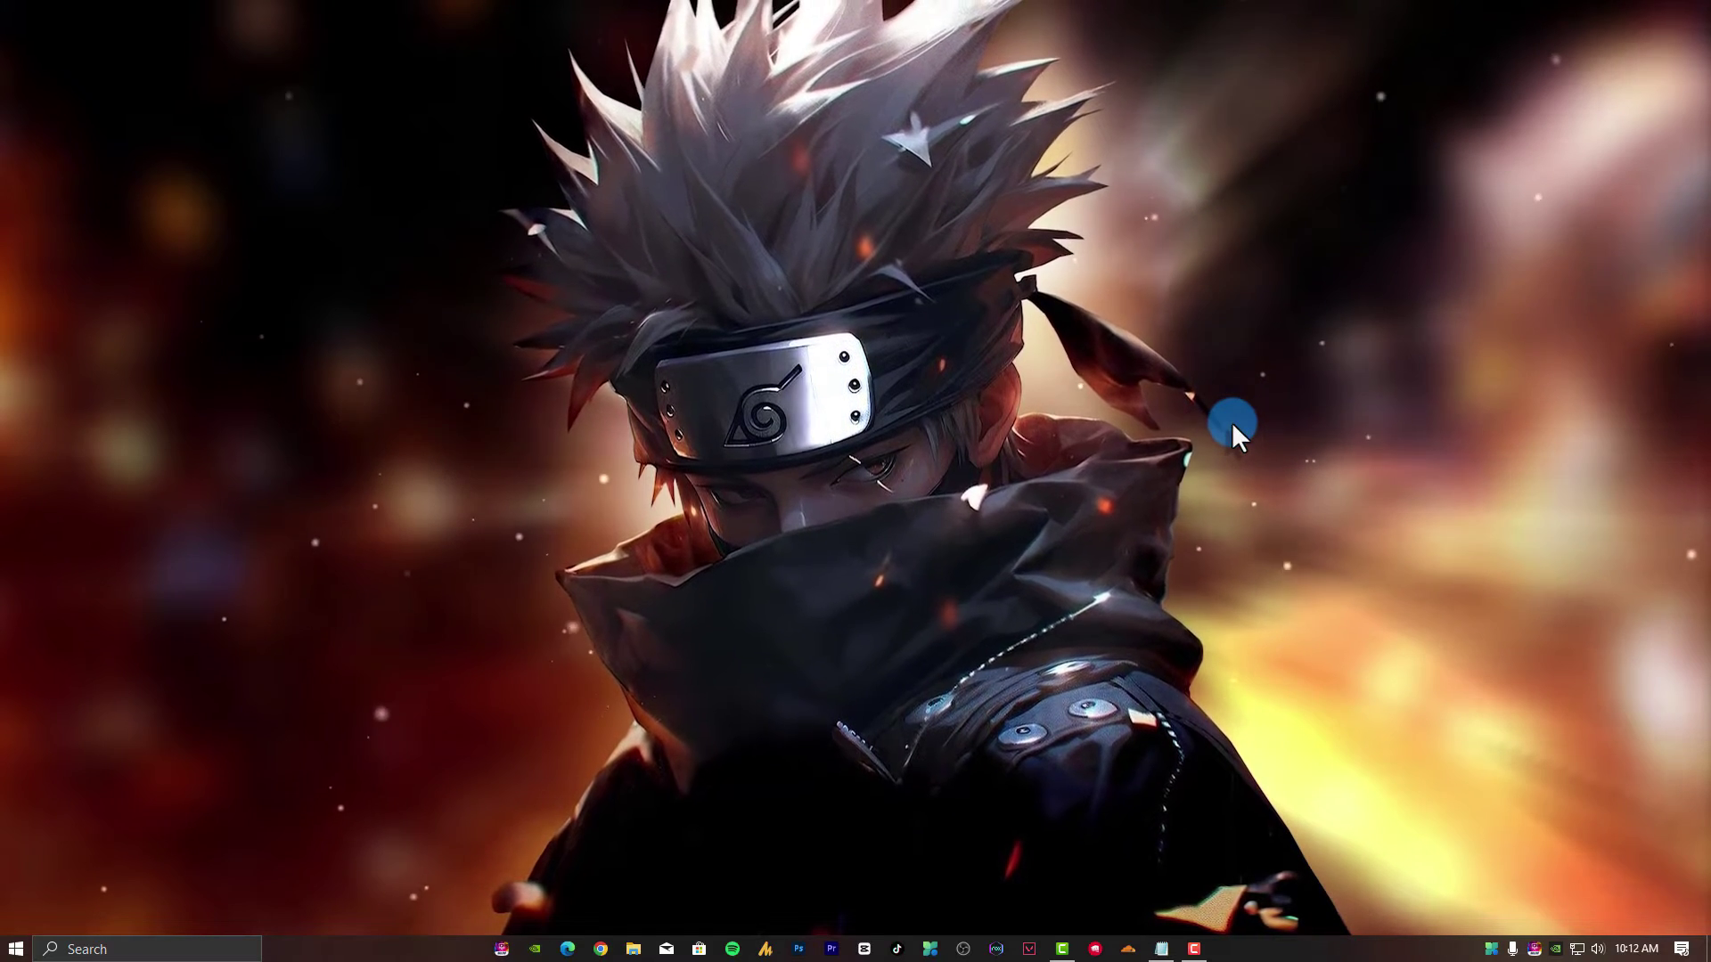
# Open Chrome with the second profile and go to the System section of Settings
pyautogui.click(602, 949)
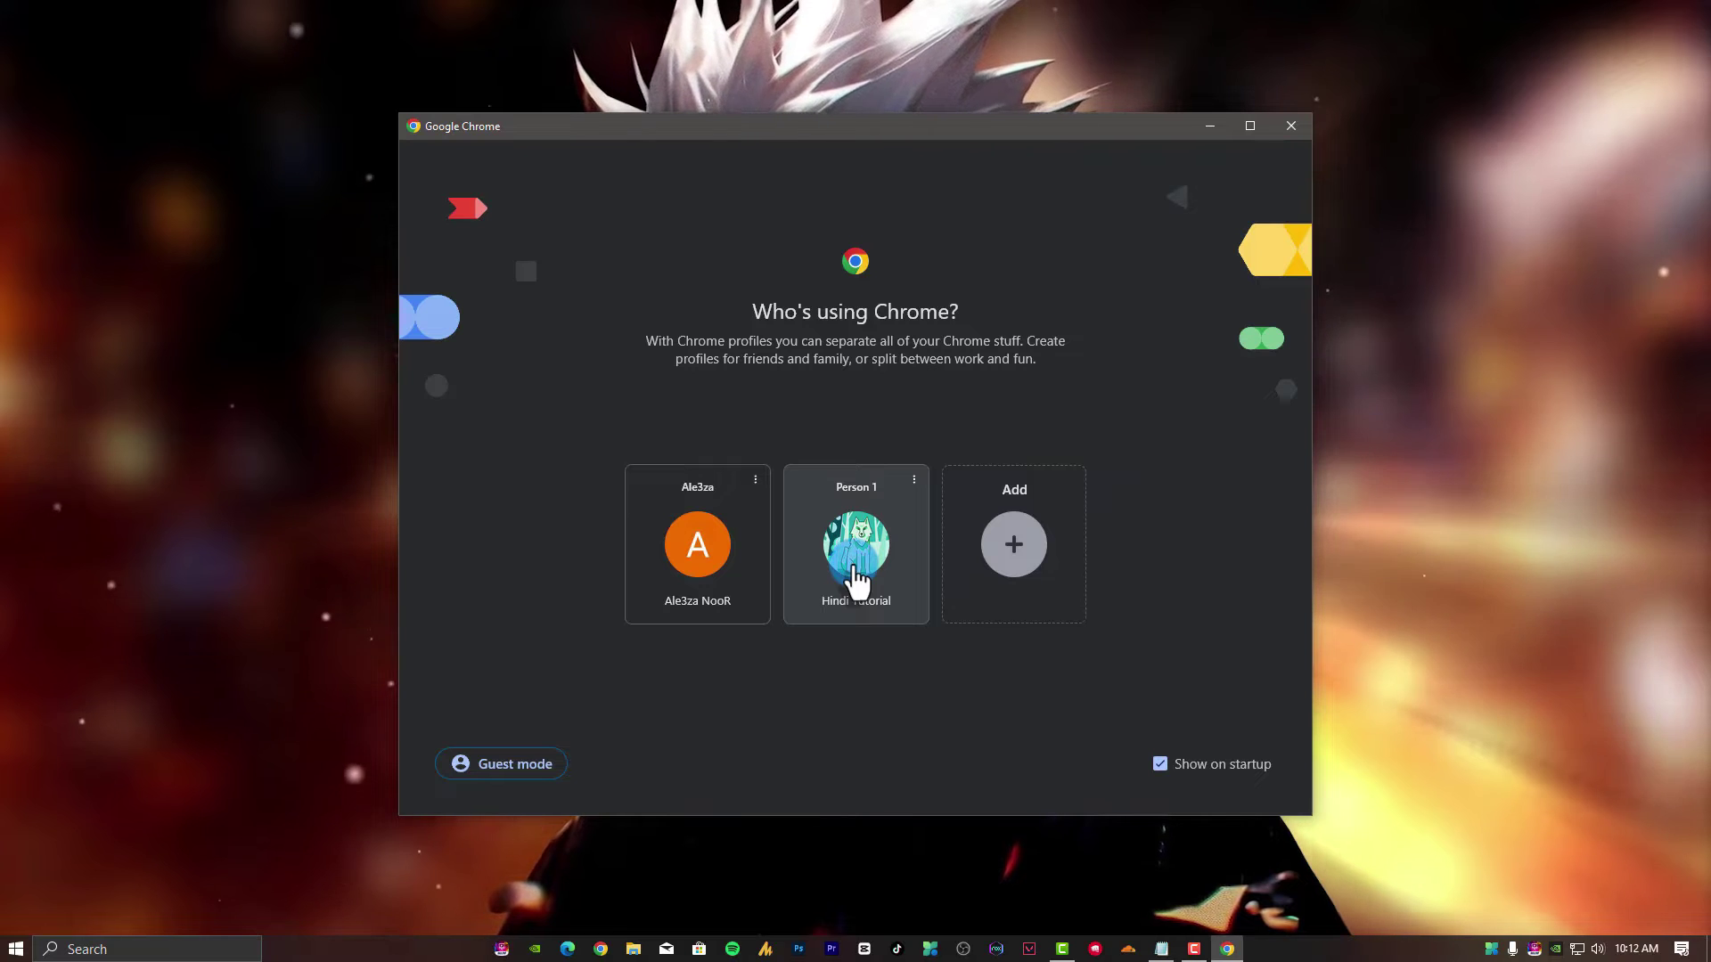
pyautogui.click(853, 575)
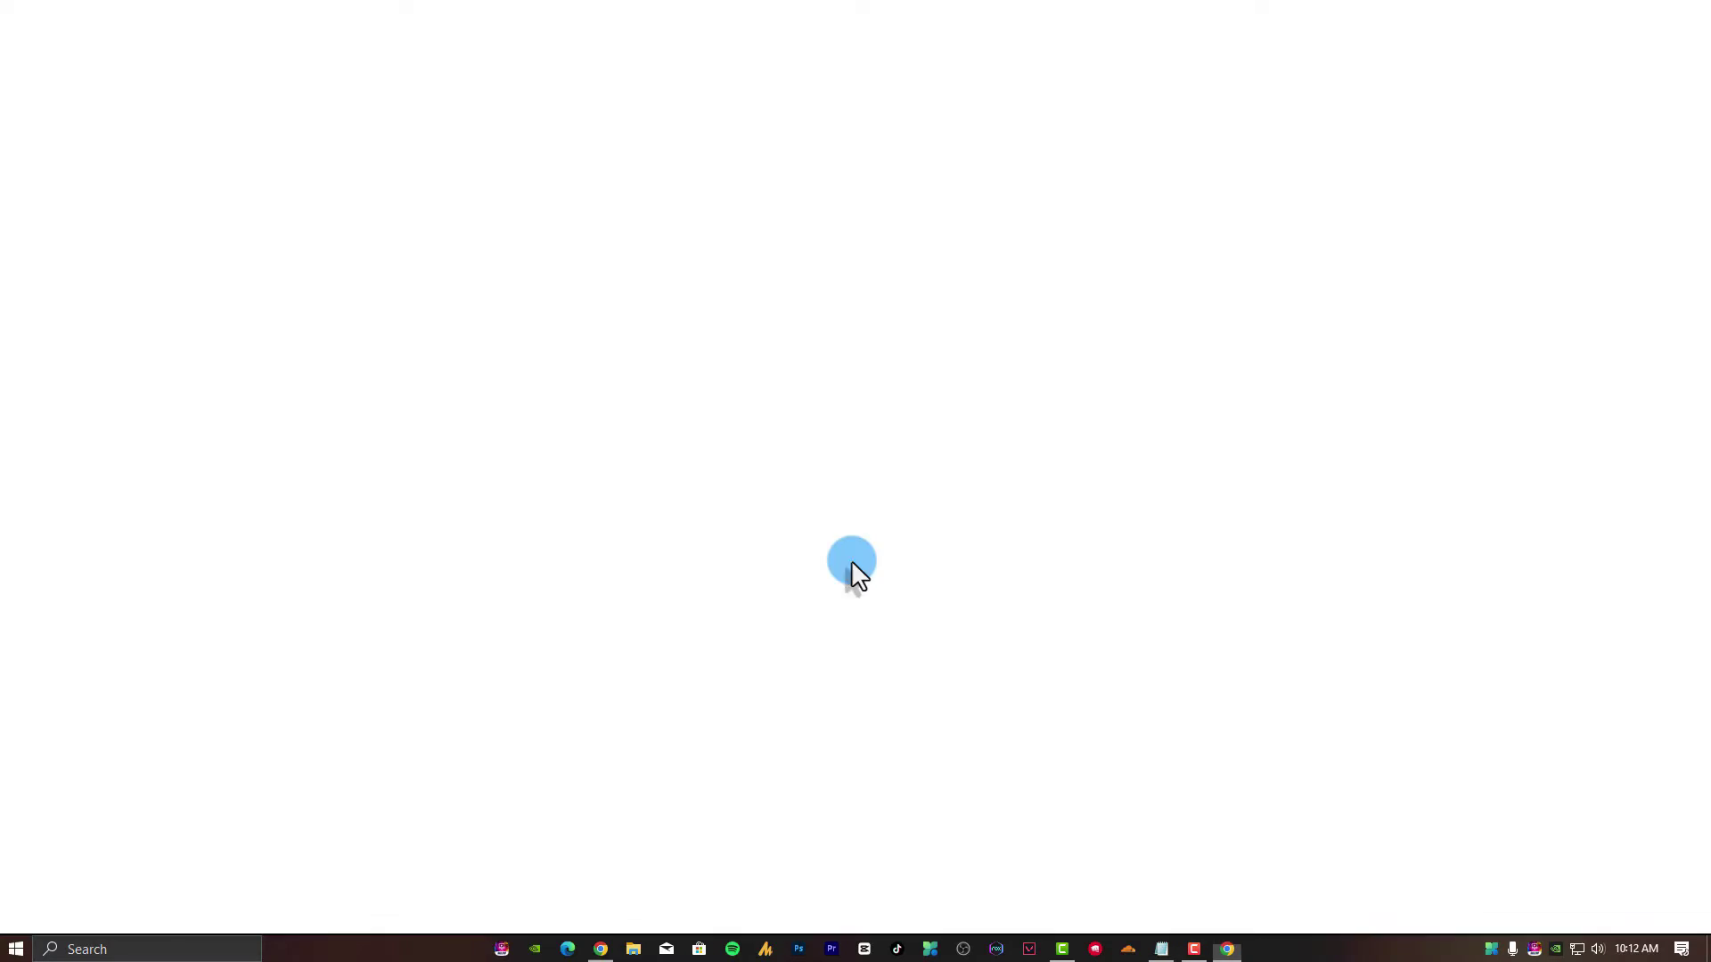
pyautogui.click(1690, 55)
pyautogui.click(1467, 644)
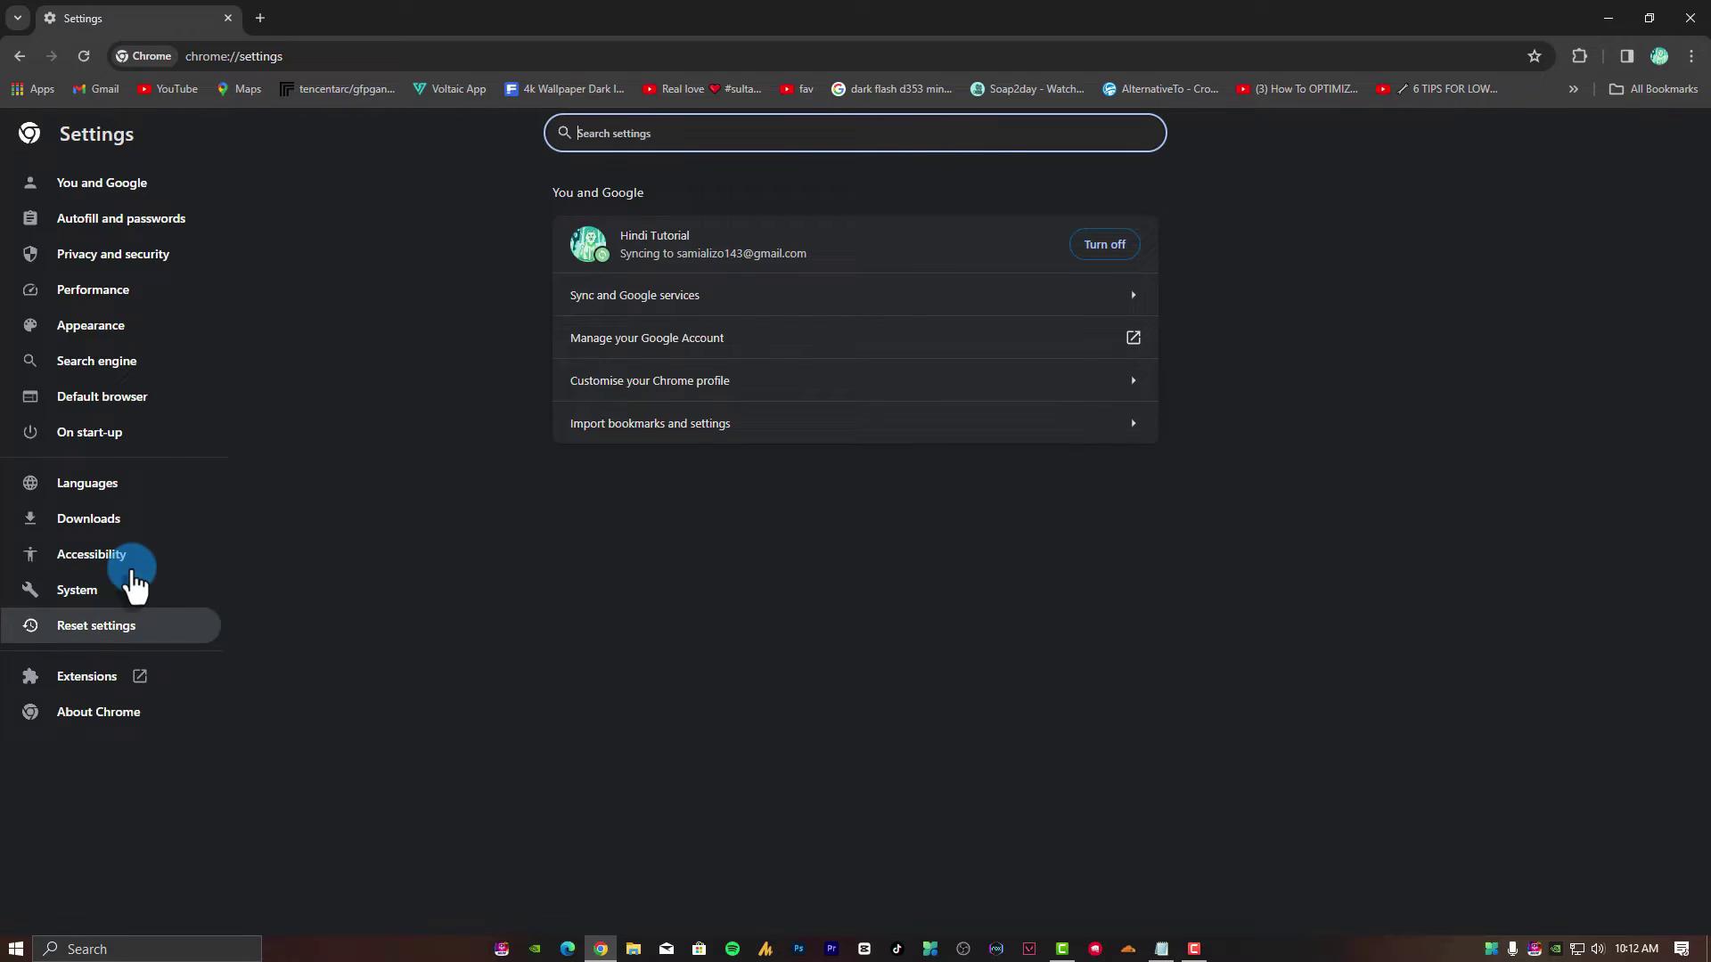
pyautogui.click(80, 589)
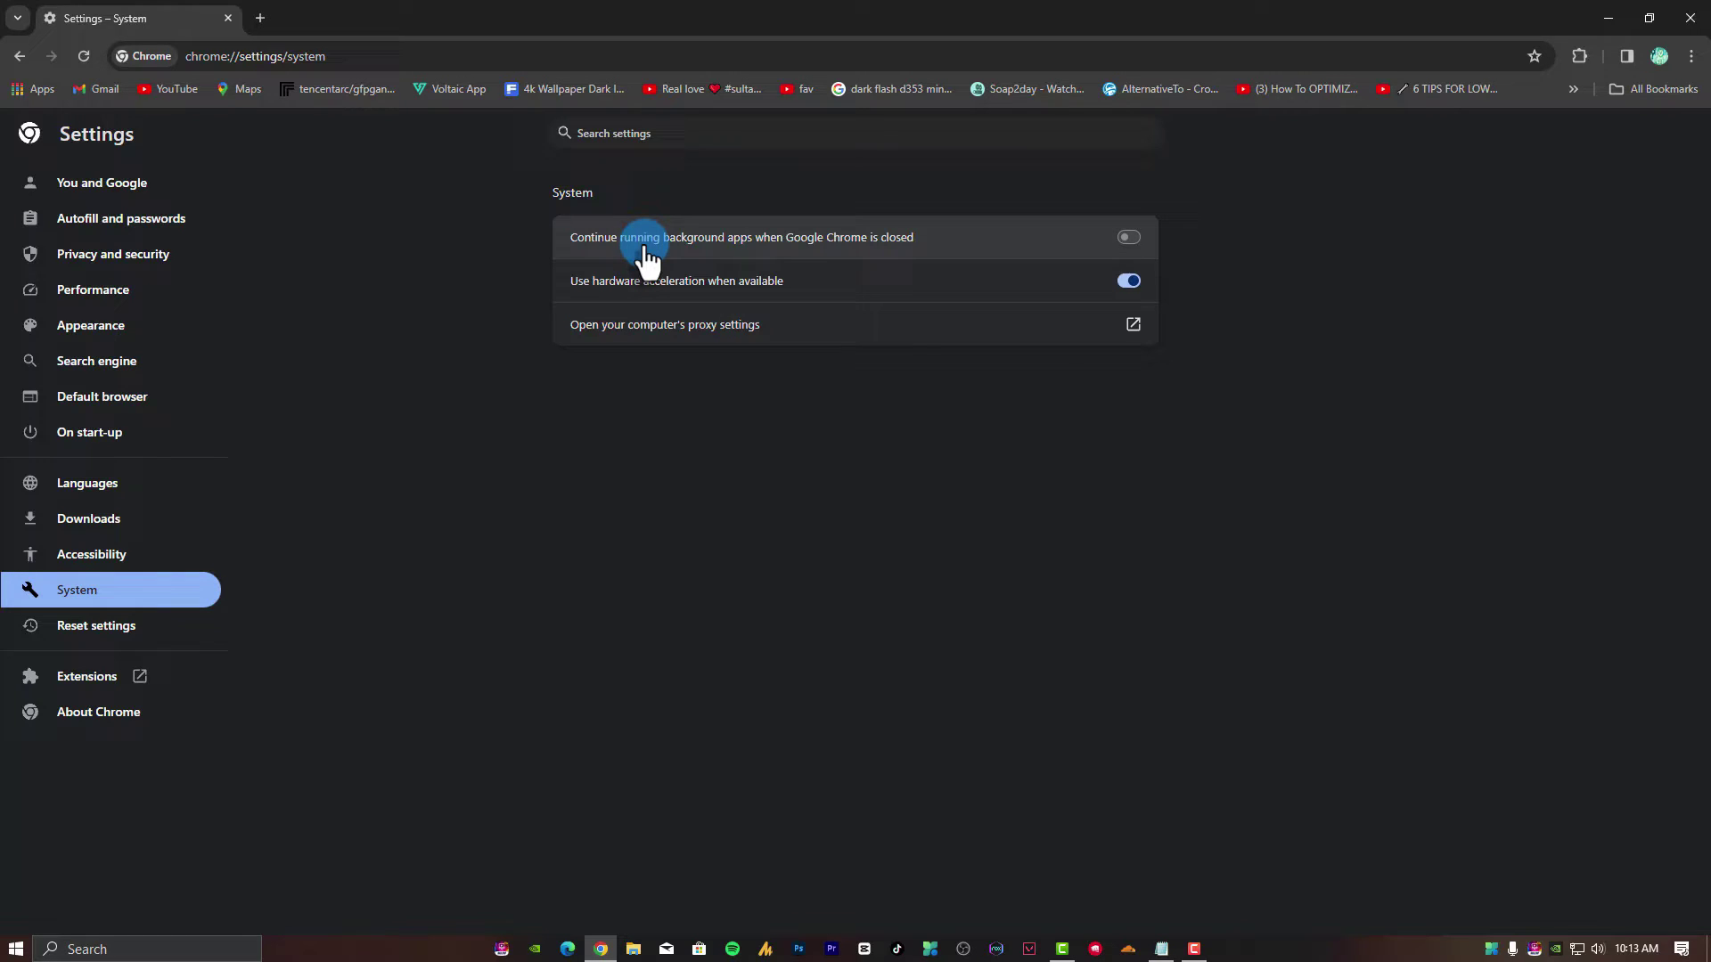
# Close Chrome and open Windows Settings from the Start menu
pyautogui.click(1690, 20)
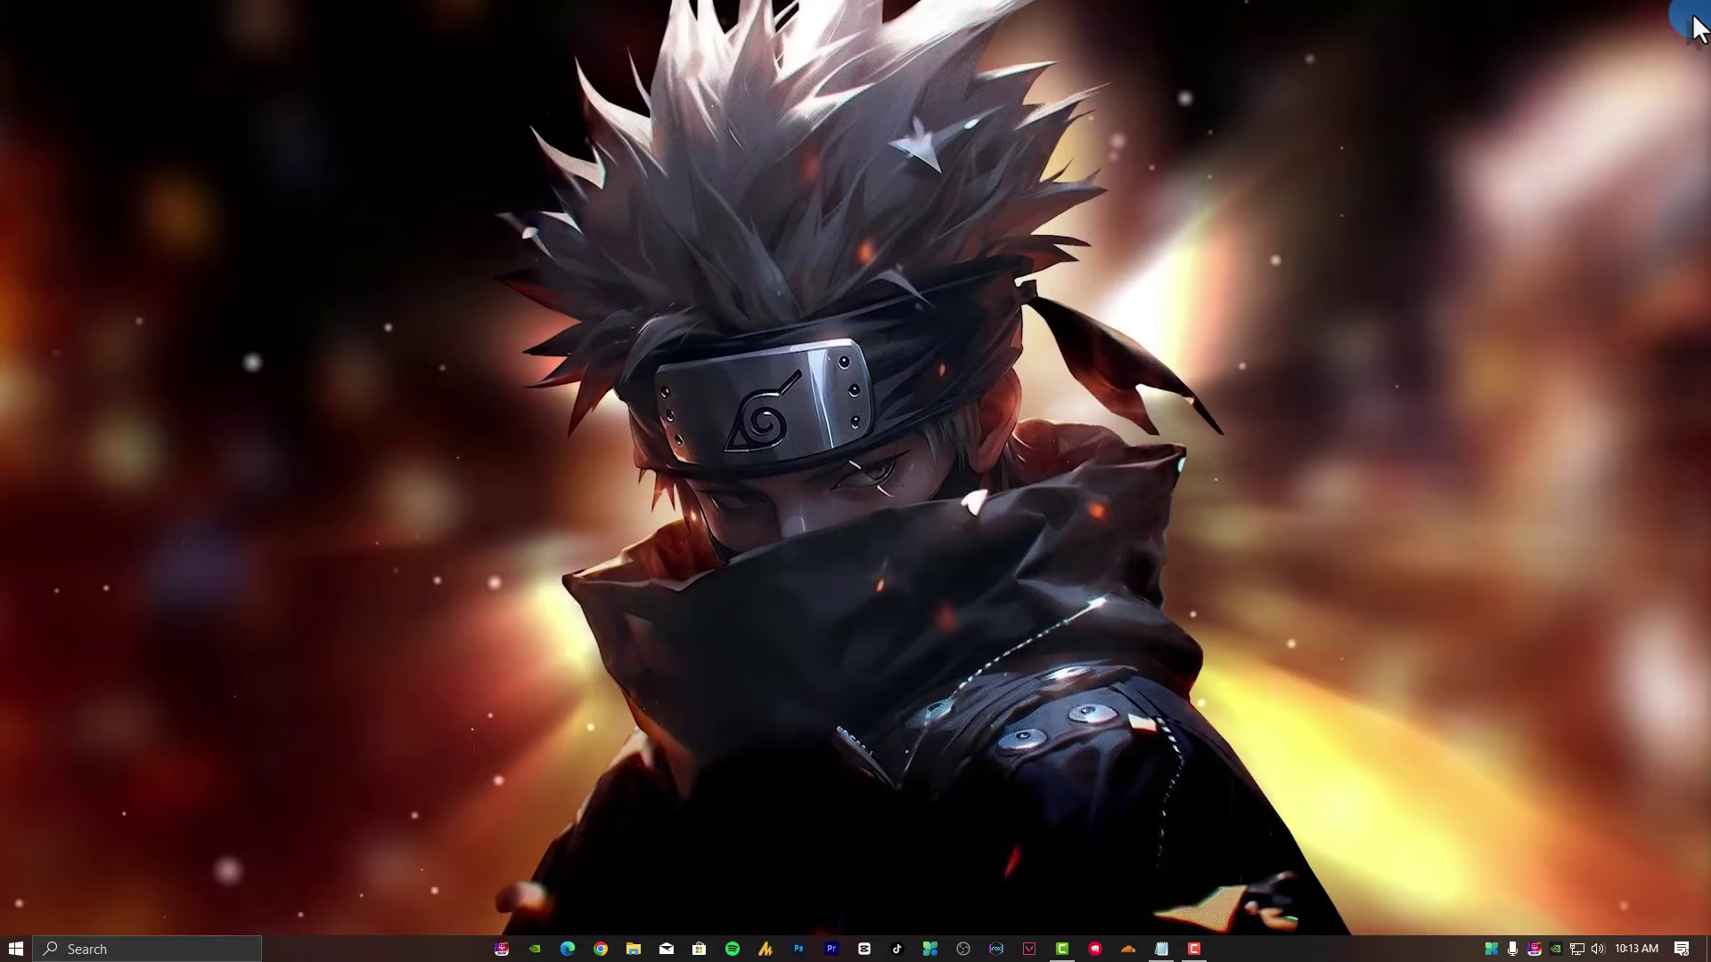
pyautogui.click(16, 948)
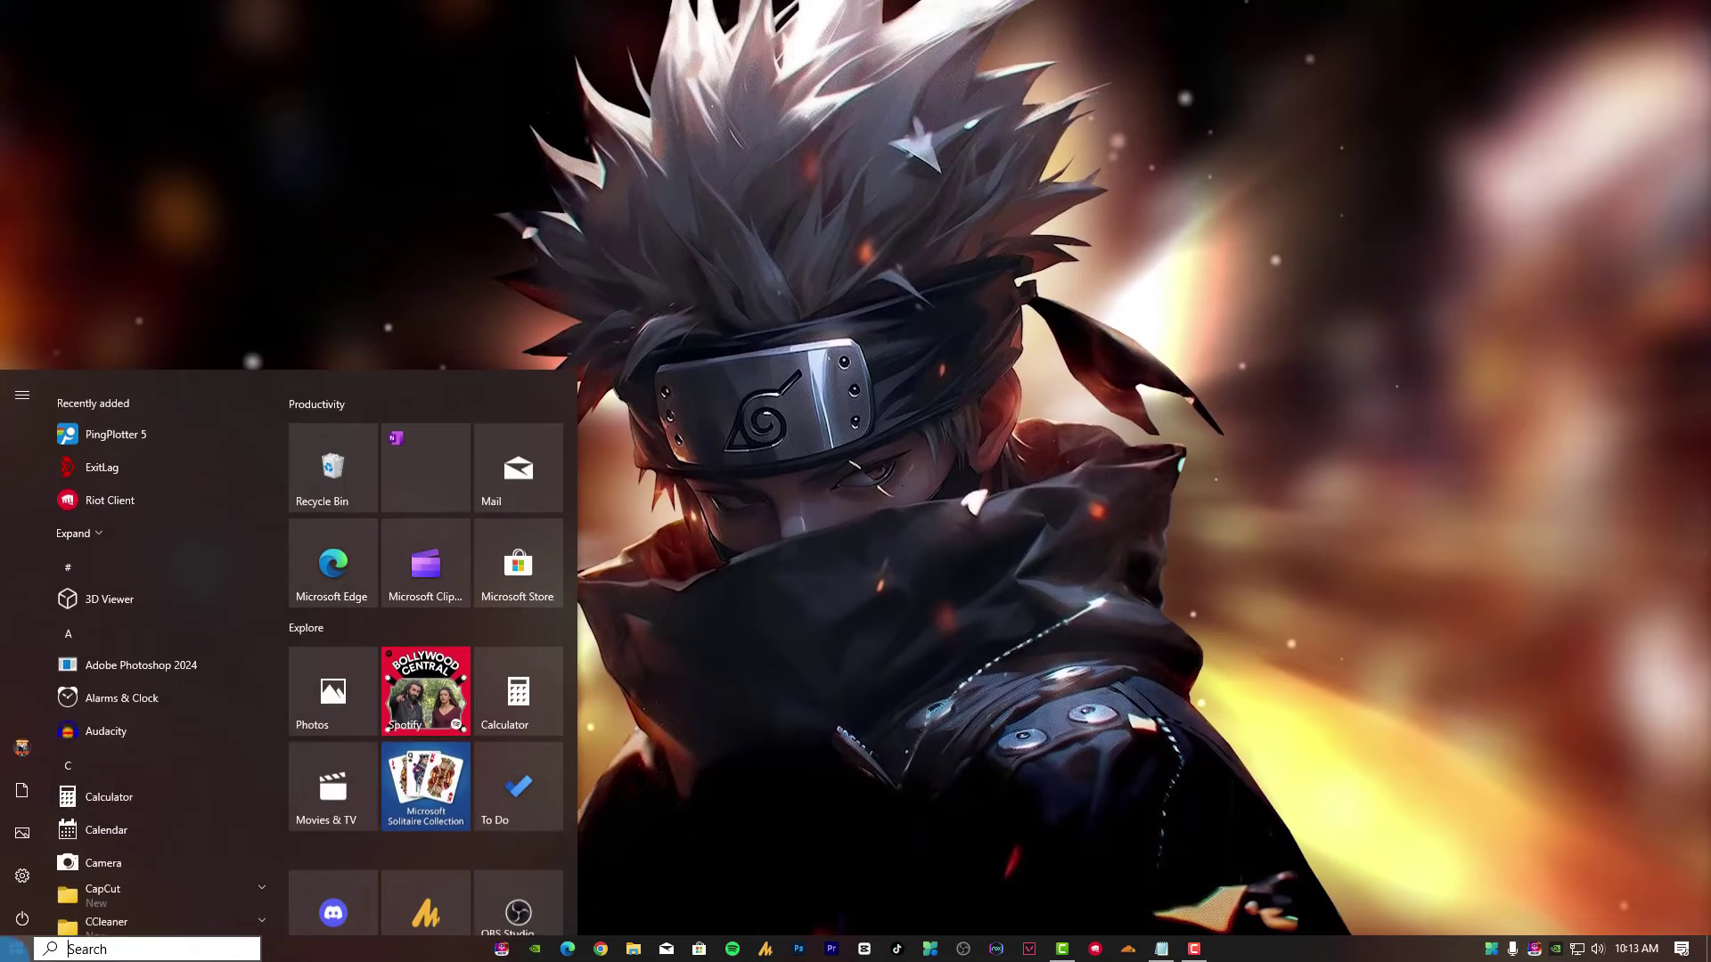
pyautogui.click(27, 875)
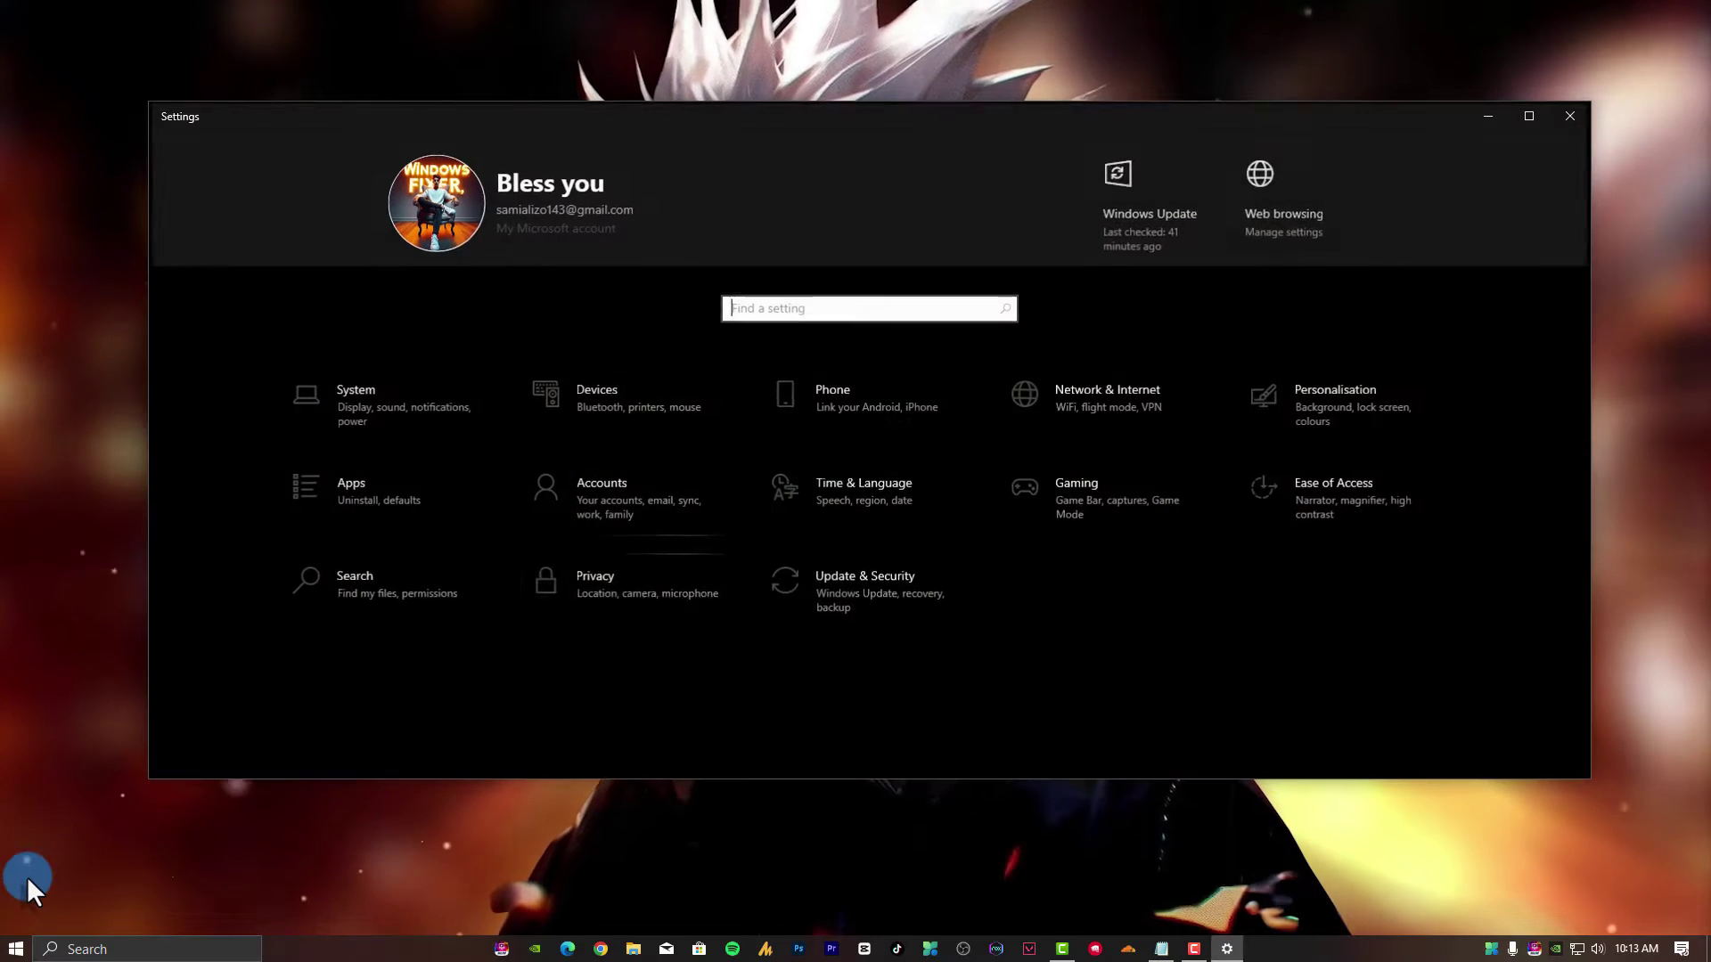
# Turn off 'Allow Windows to track app launches' in Privacy and go to Background apps
pyautogui.click(623, 612)
pyautogui.click(485, 436)
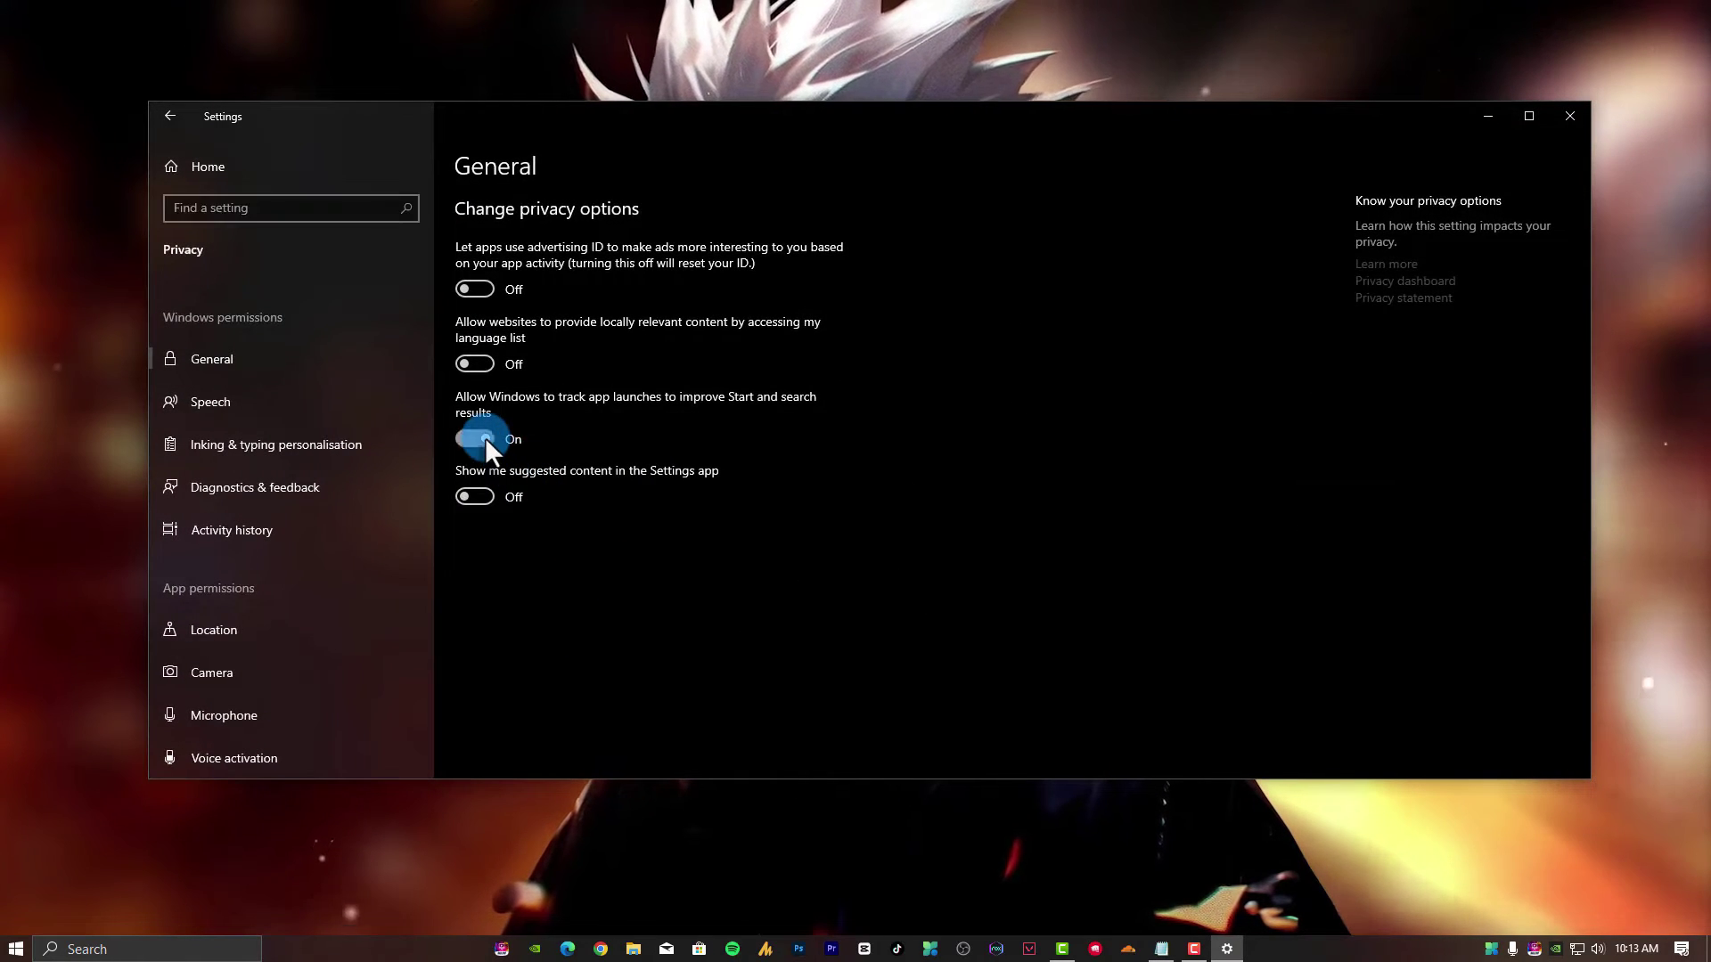
pyautogui.click(483, 437)
pyautogui.scroll(-1, 241, 629)
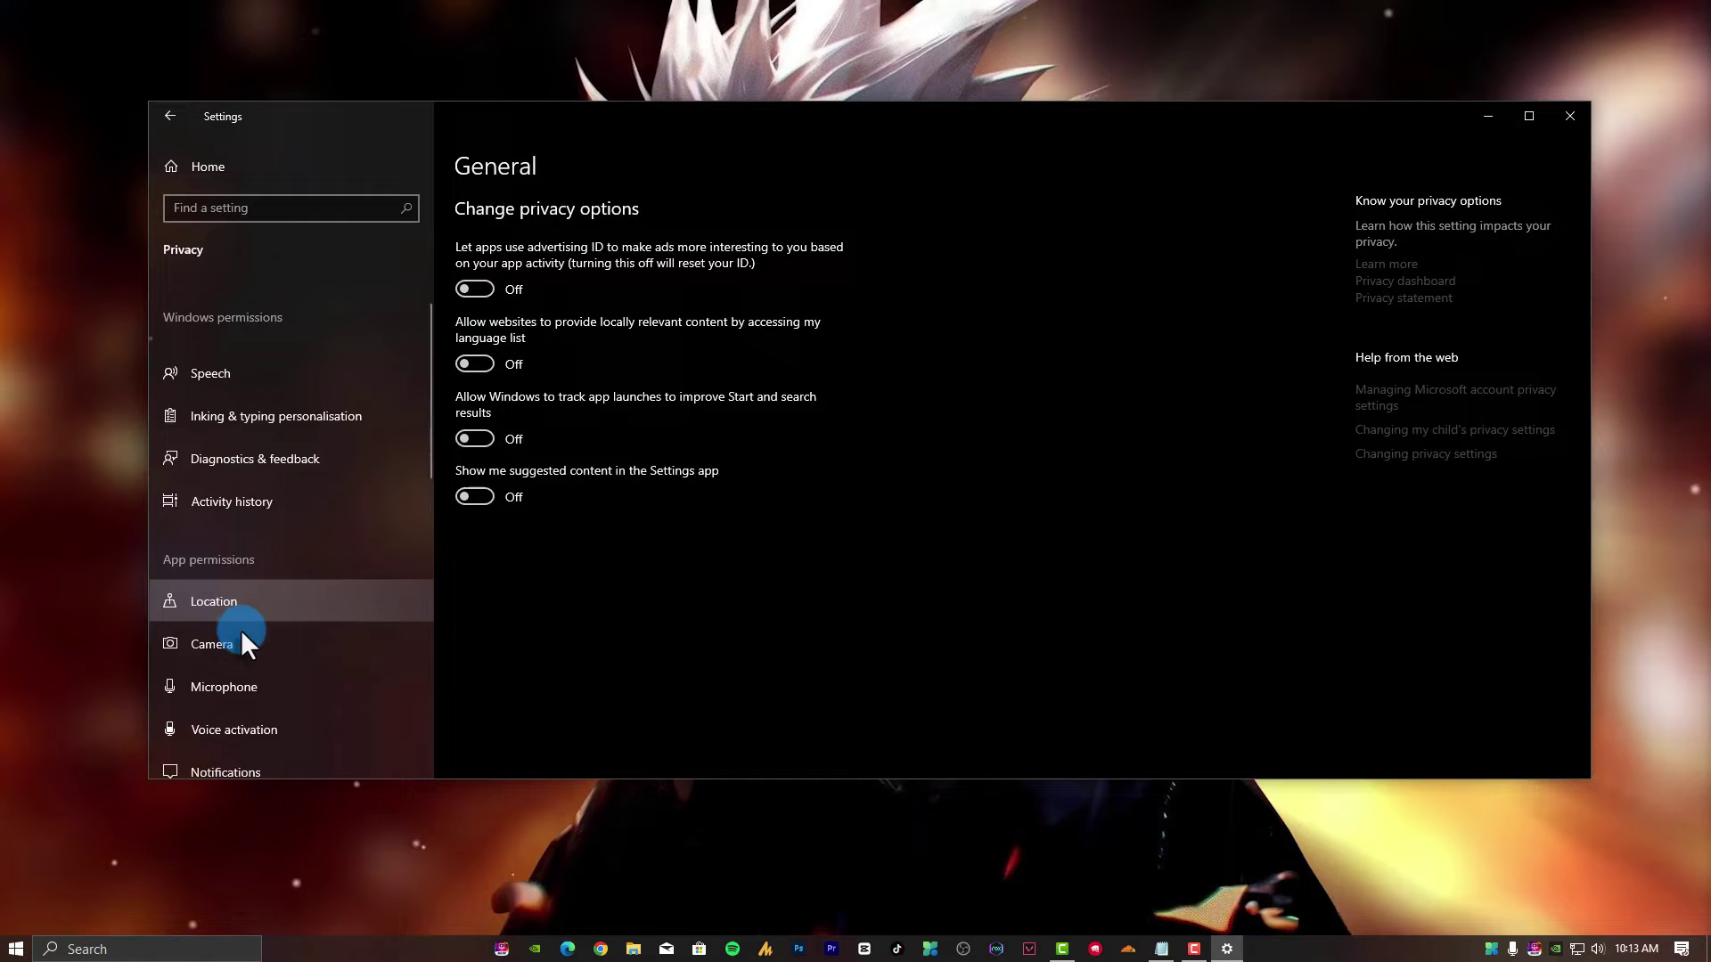
pyautogui.scroll(-6, 241, 629)
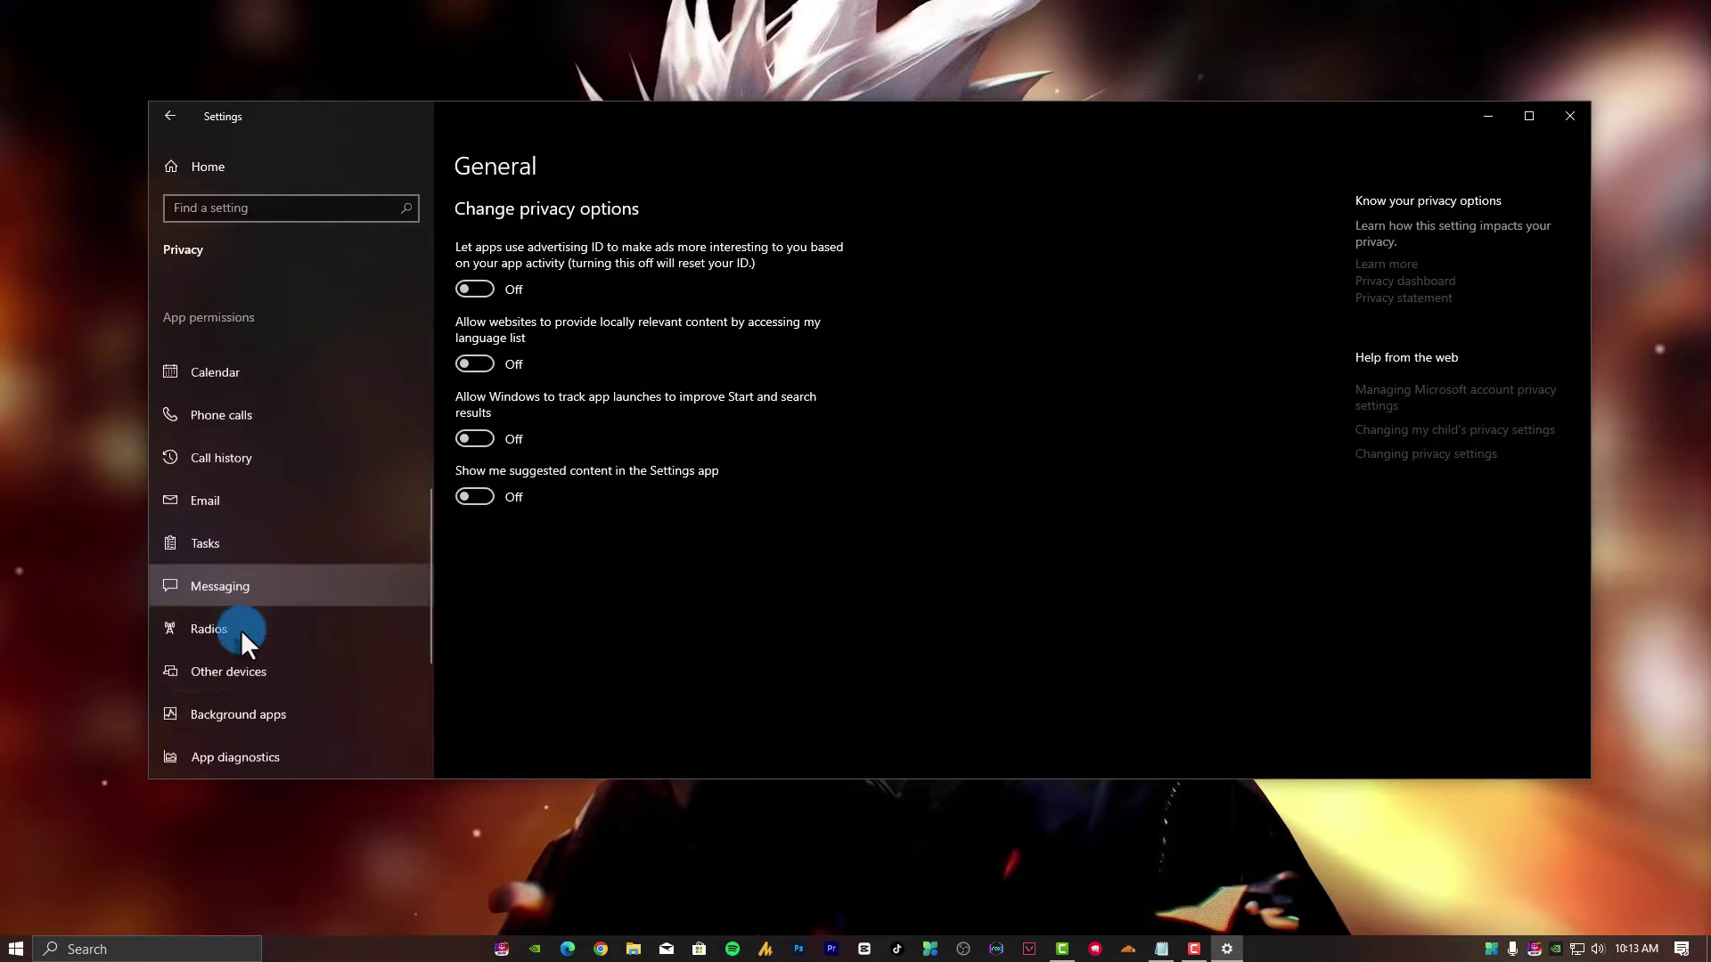
pyautogui.click(287, 673)
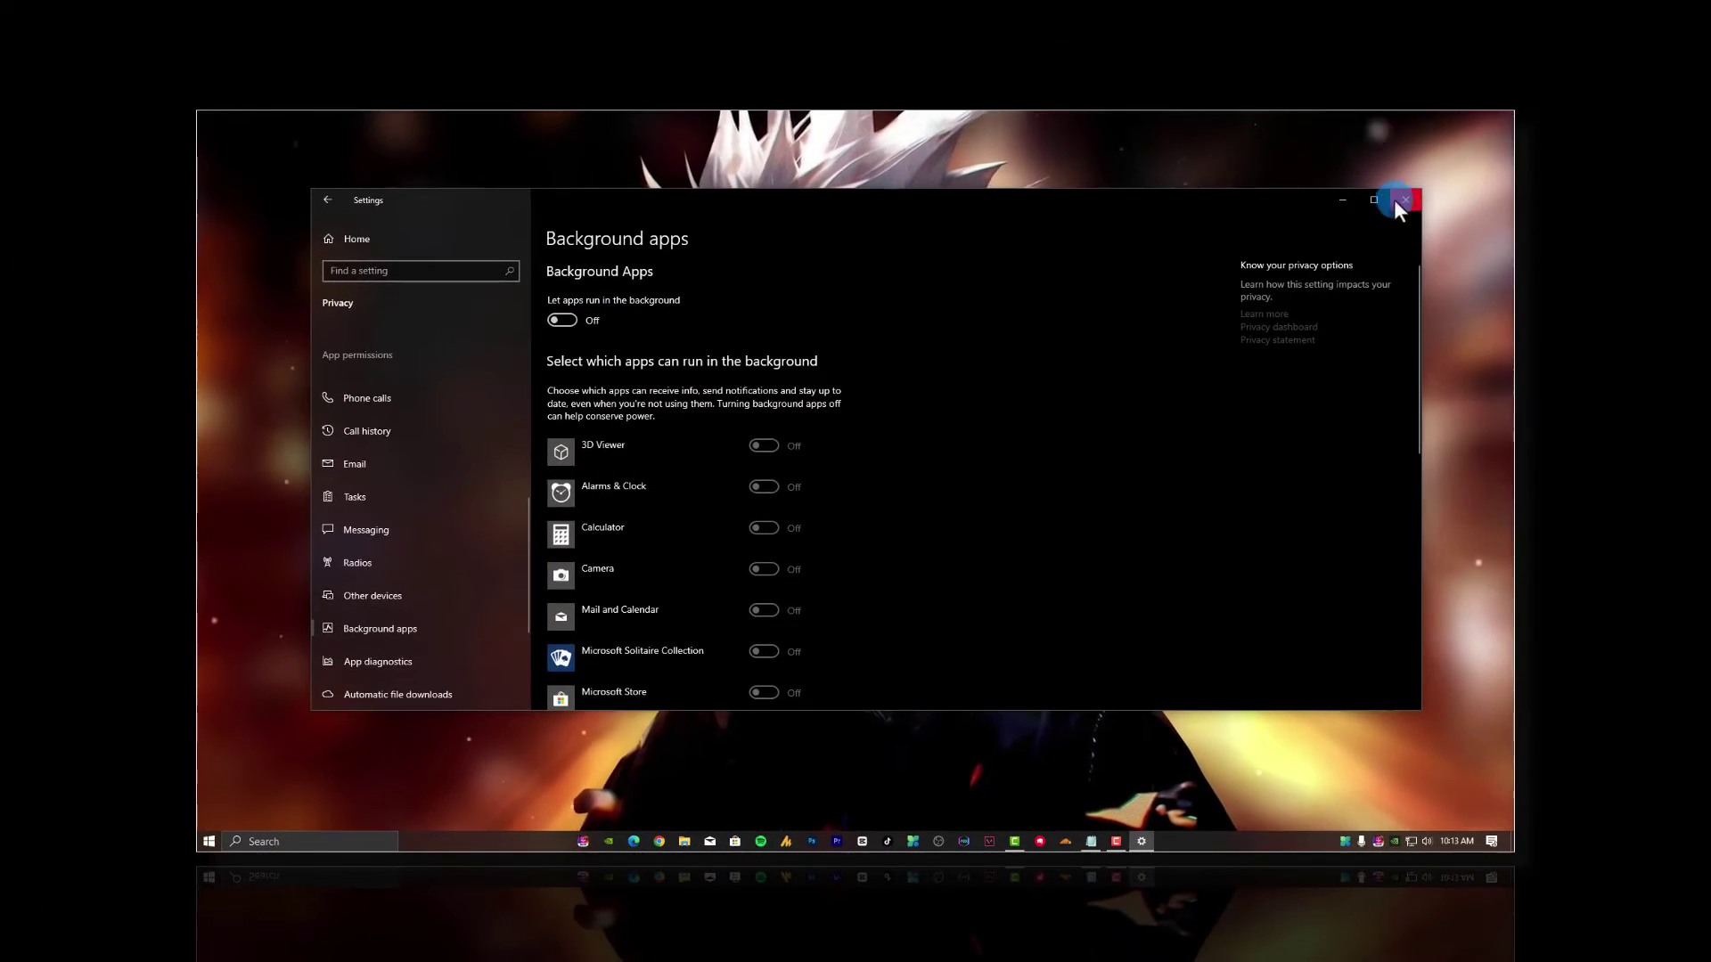
# Close the Settings window and bring up the Start menu search
pyautogui.click(1407, 199)
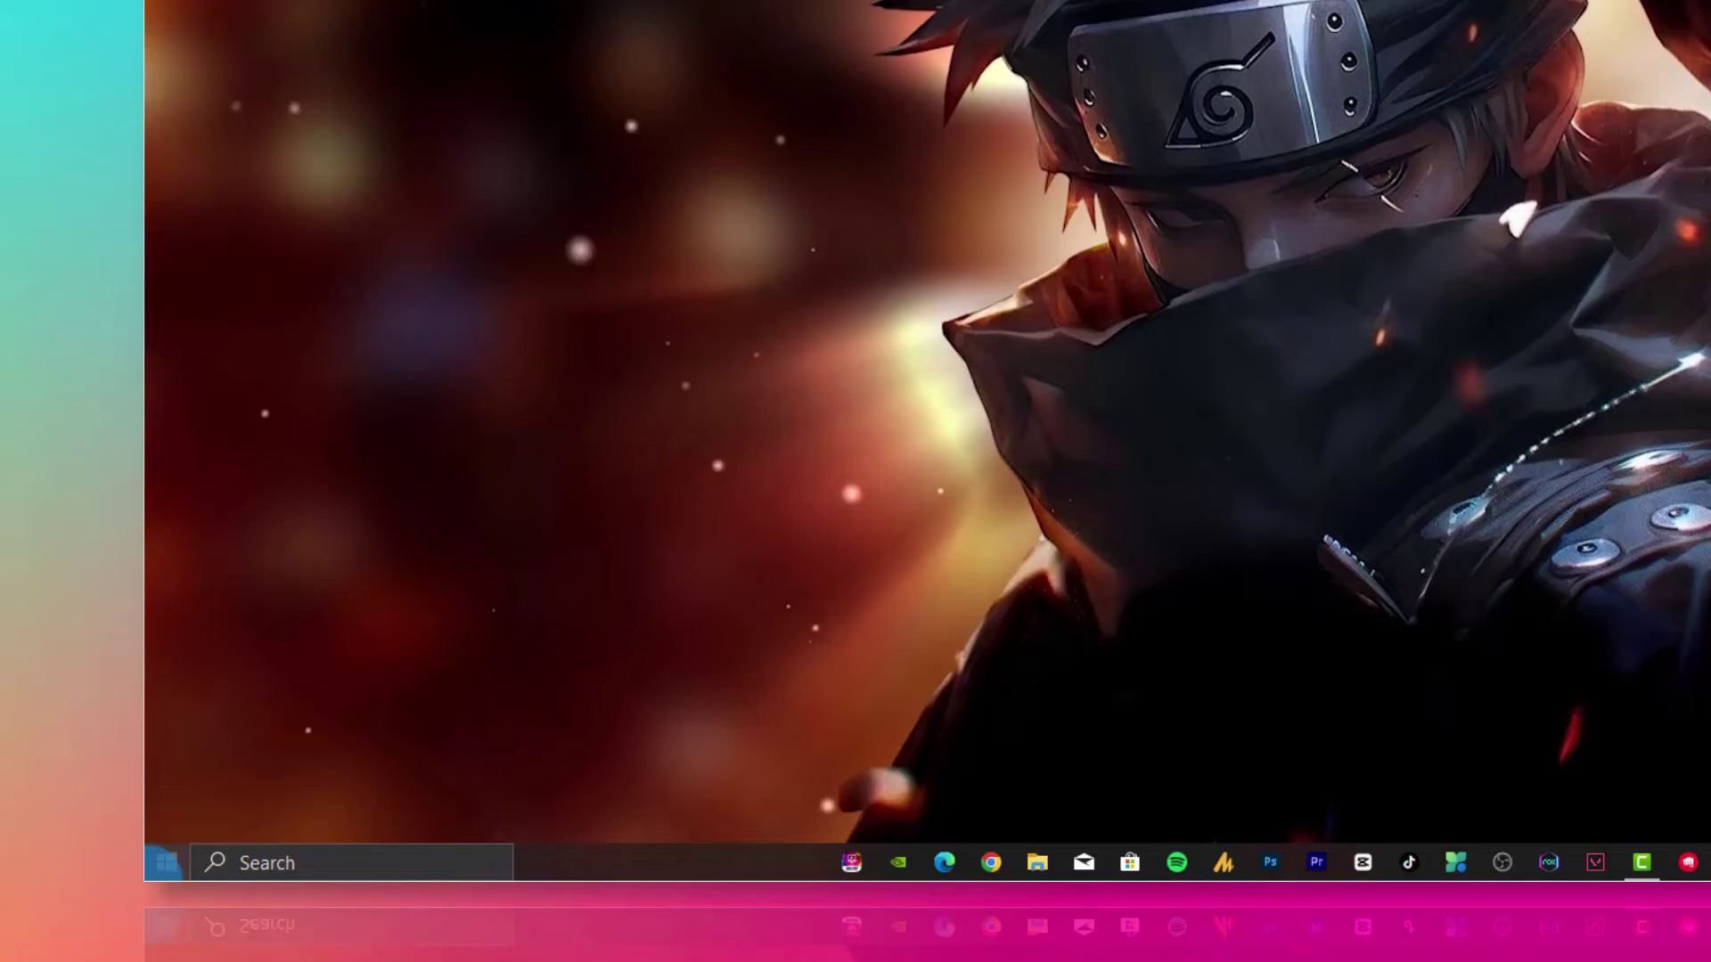
pyautogui.press('super')
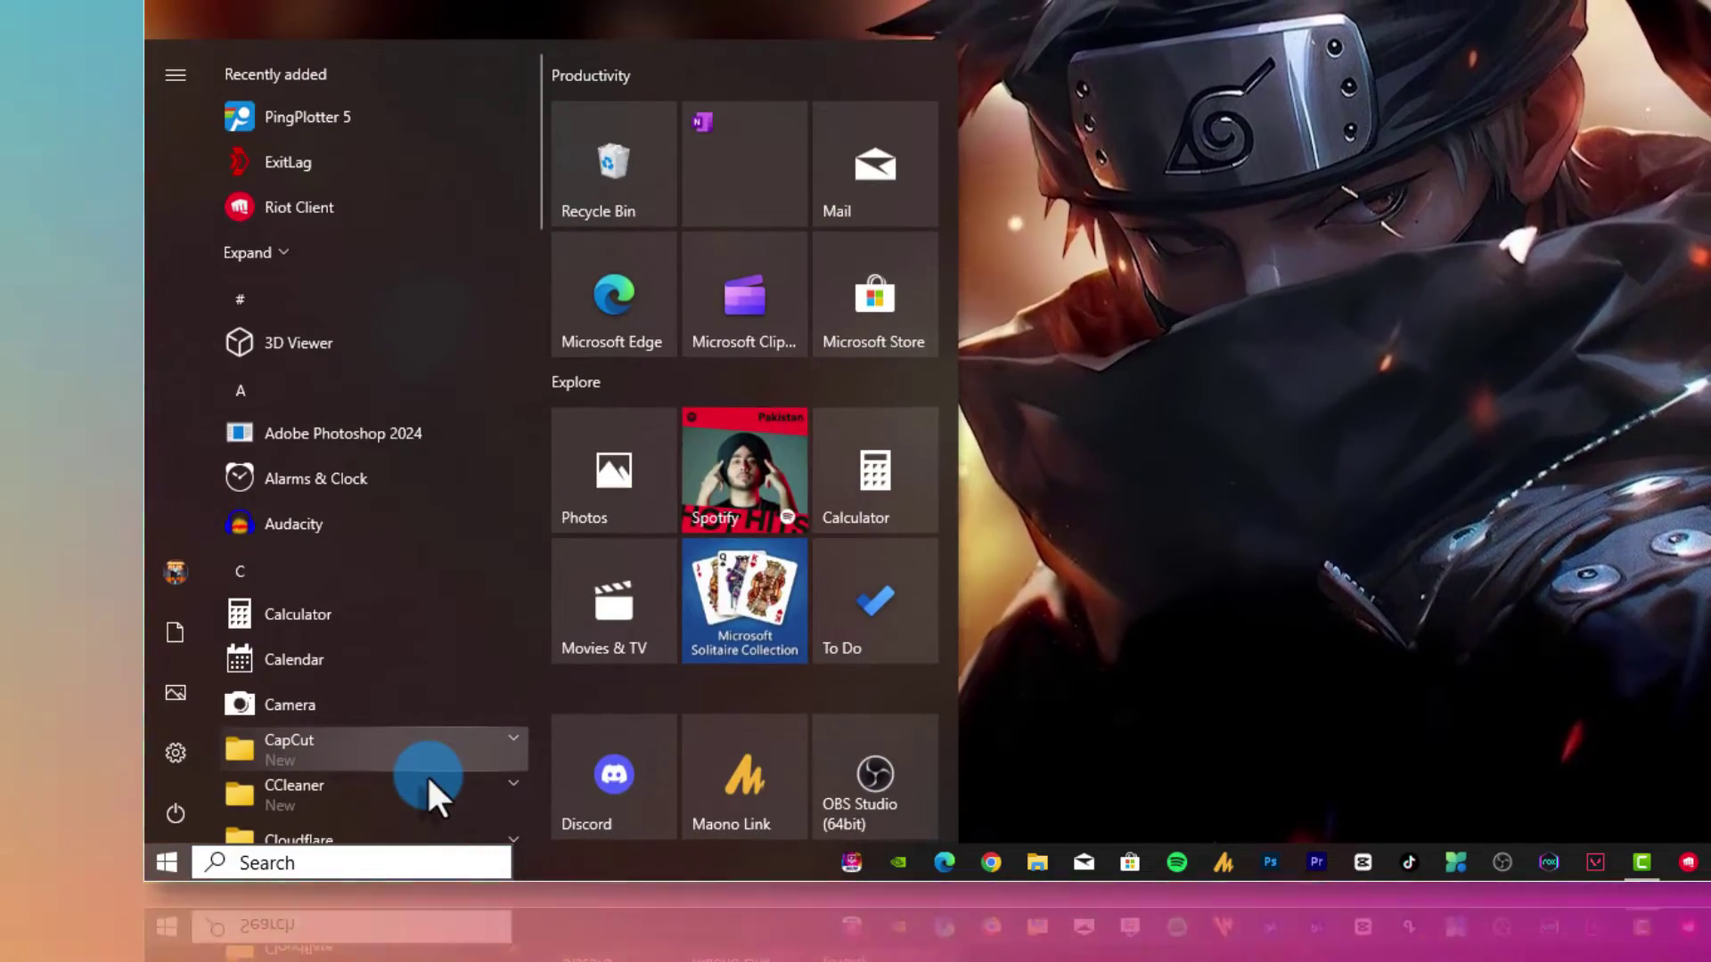
# Open Control Panel and reach the Realtek PCIe GbE adapter's configuration via Ethernet properties
pyautogui.write('control')
pyautogui.press('Return')
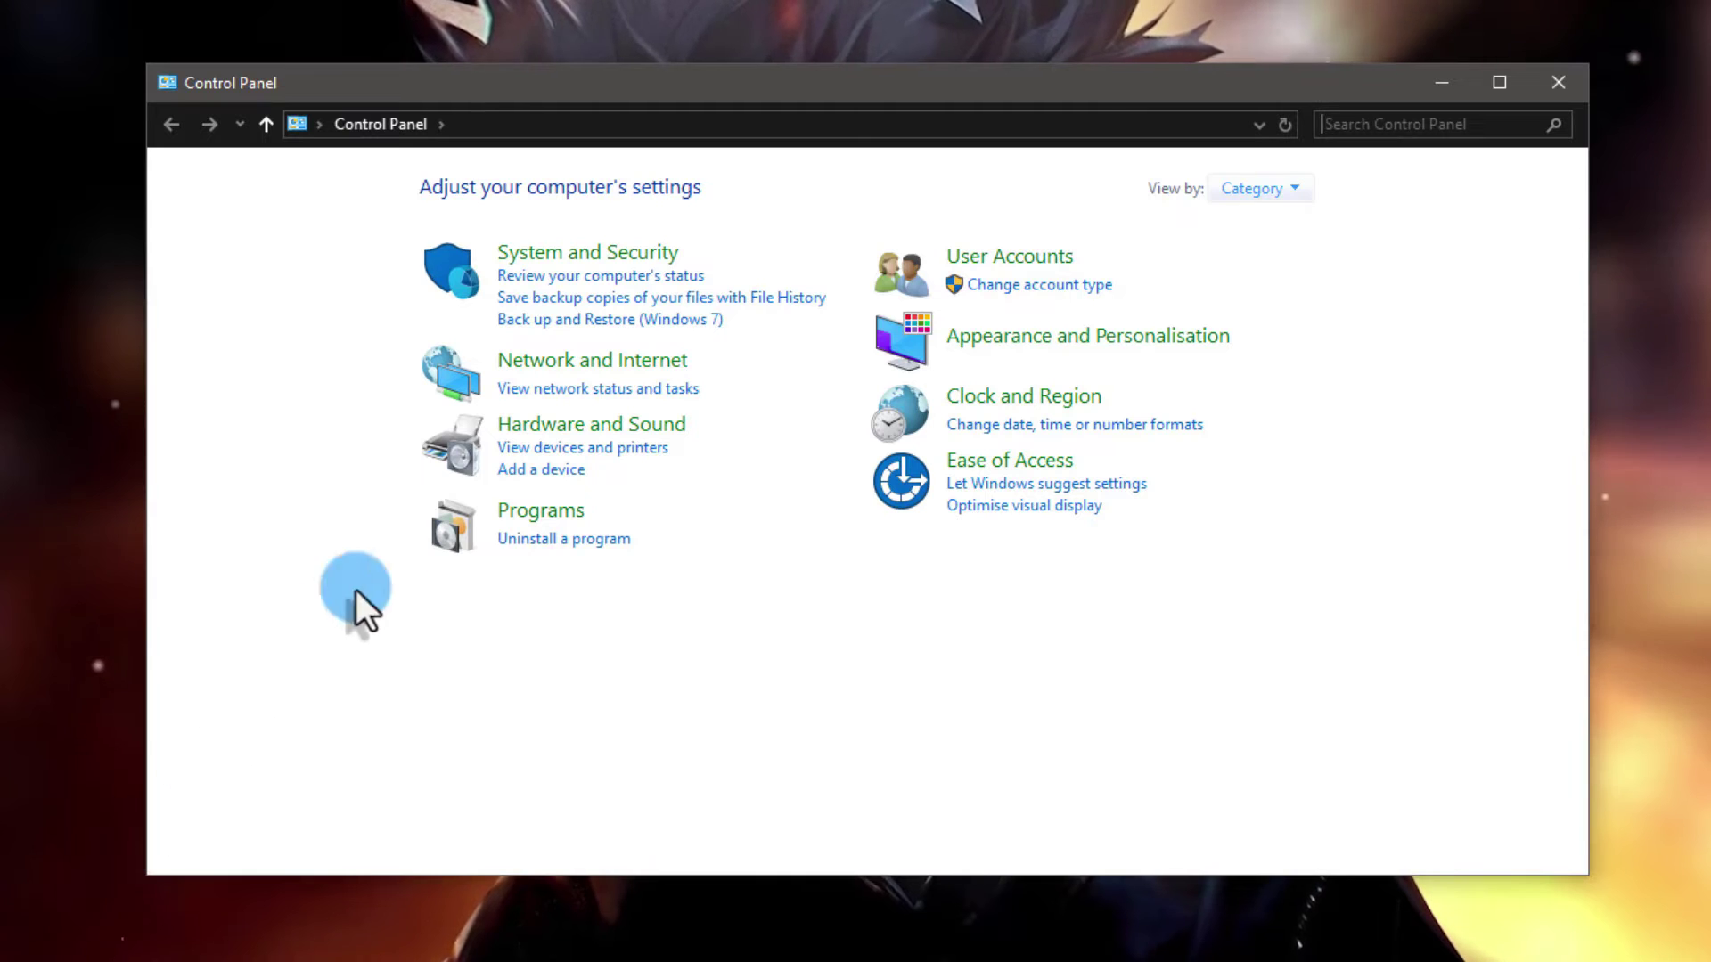
pyautogui.click(560, 384)
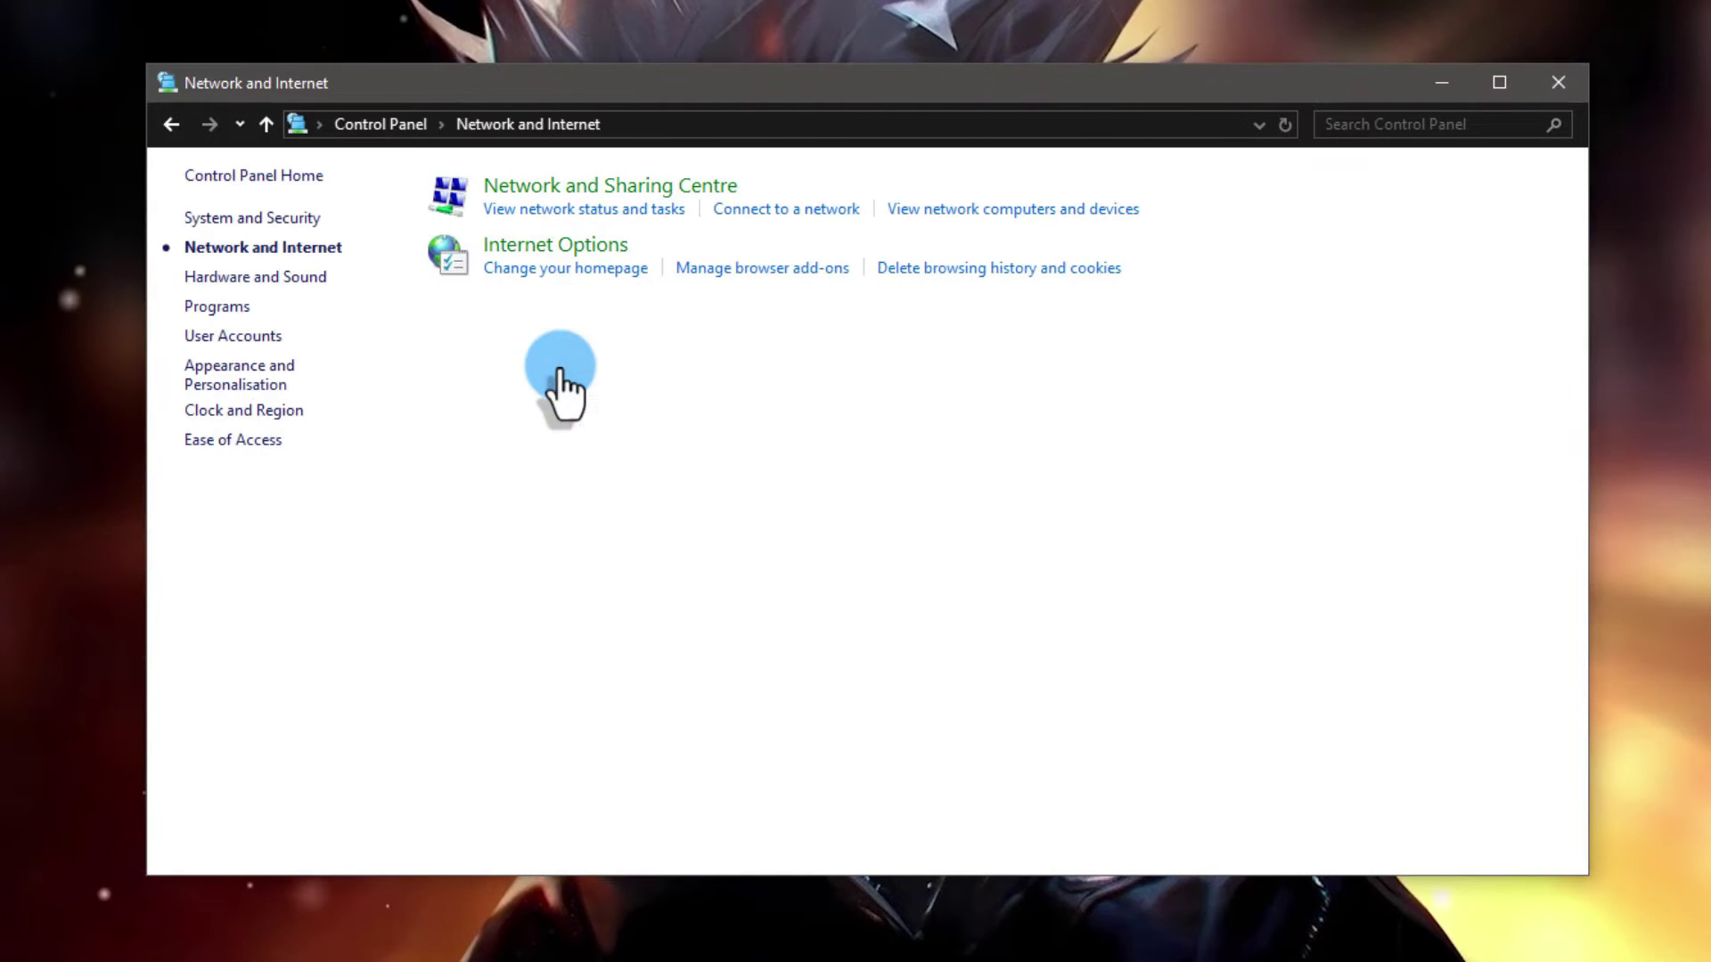
pyautogui.click(600, 189)
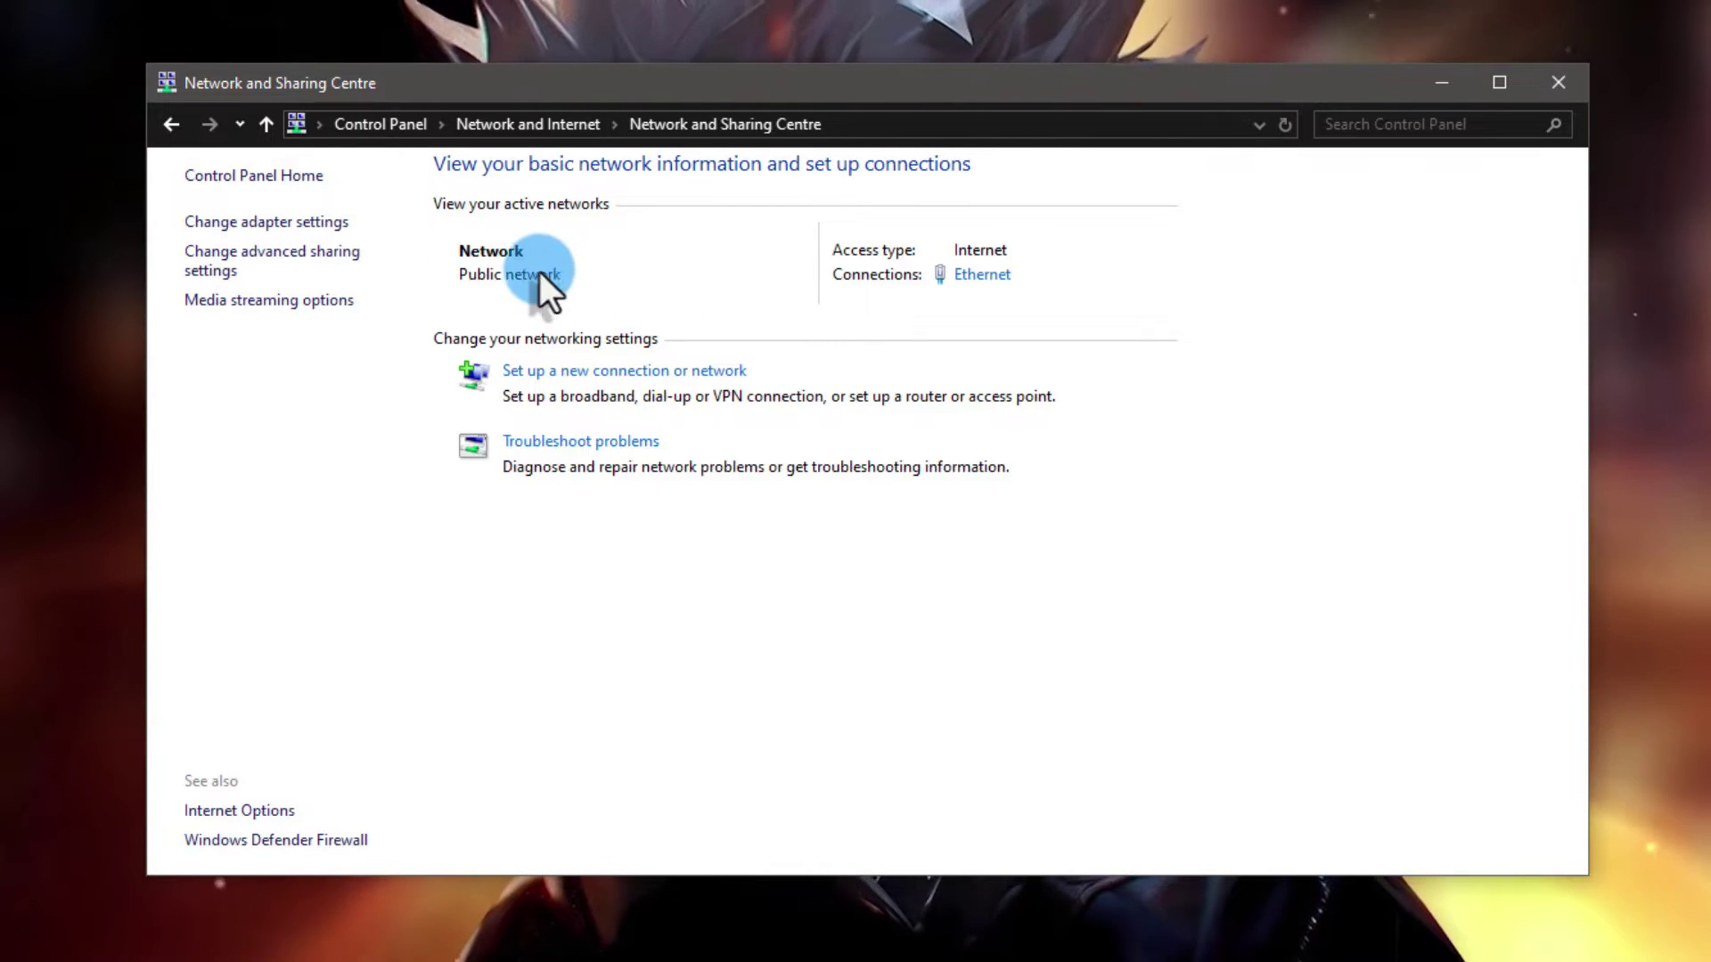
pyautogui.click(268, 227)
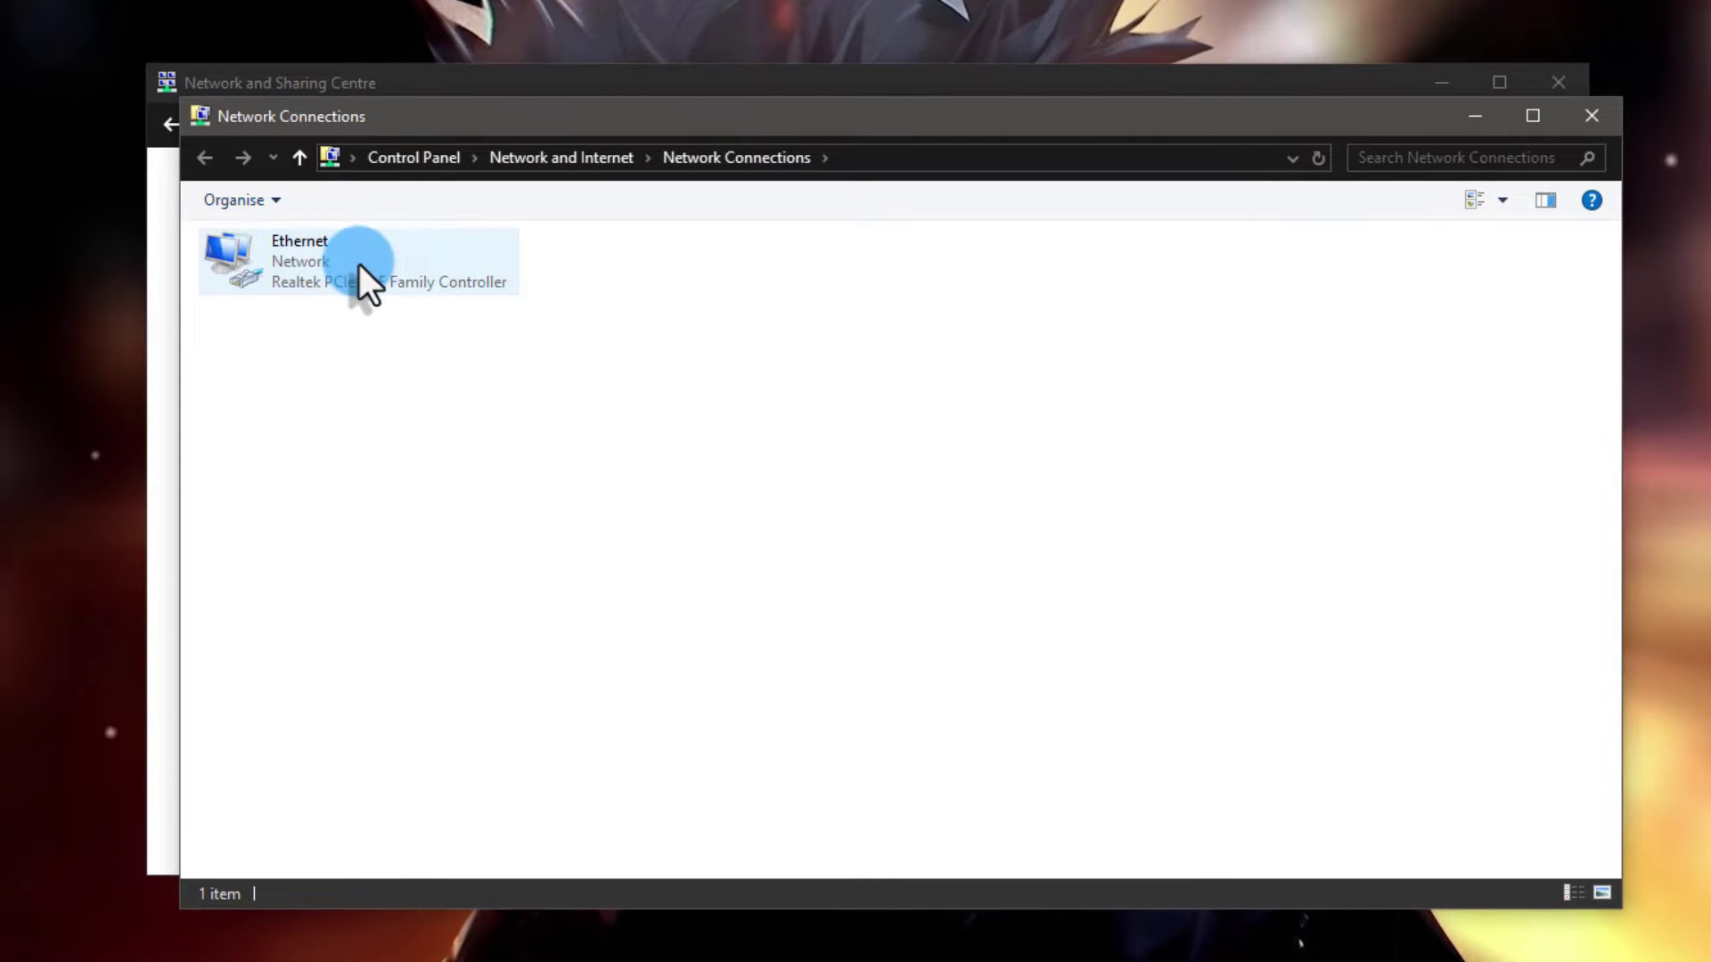
pyautogui.doubleClick(360, 263)
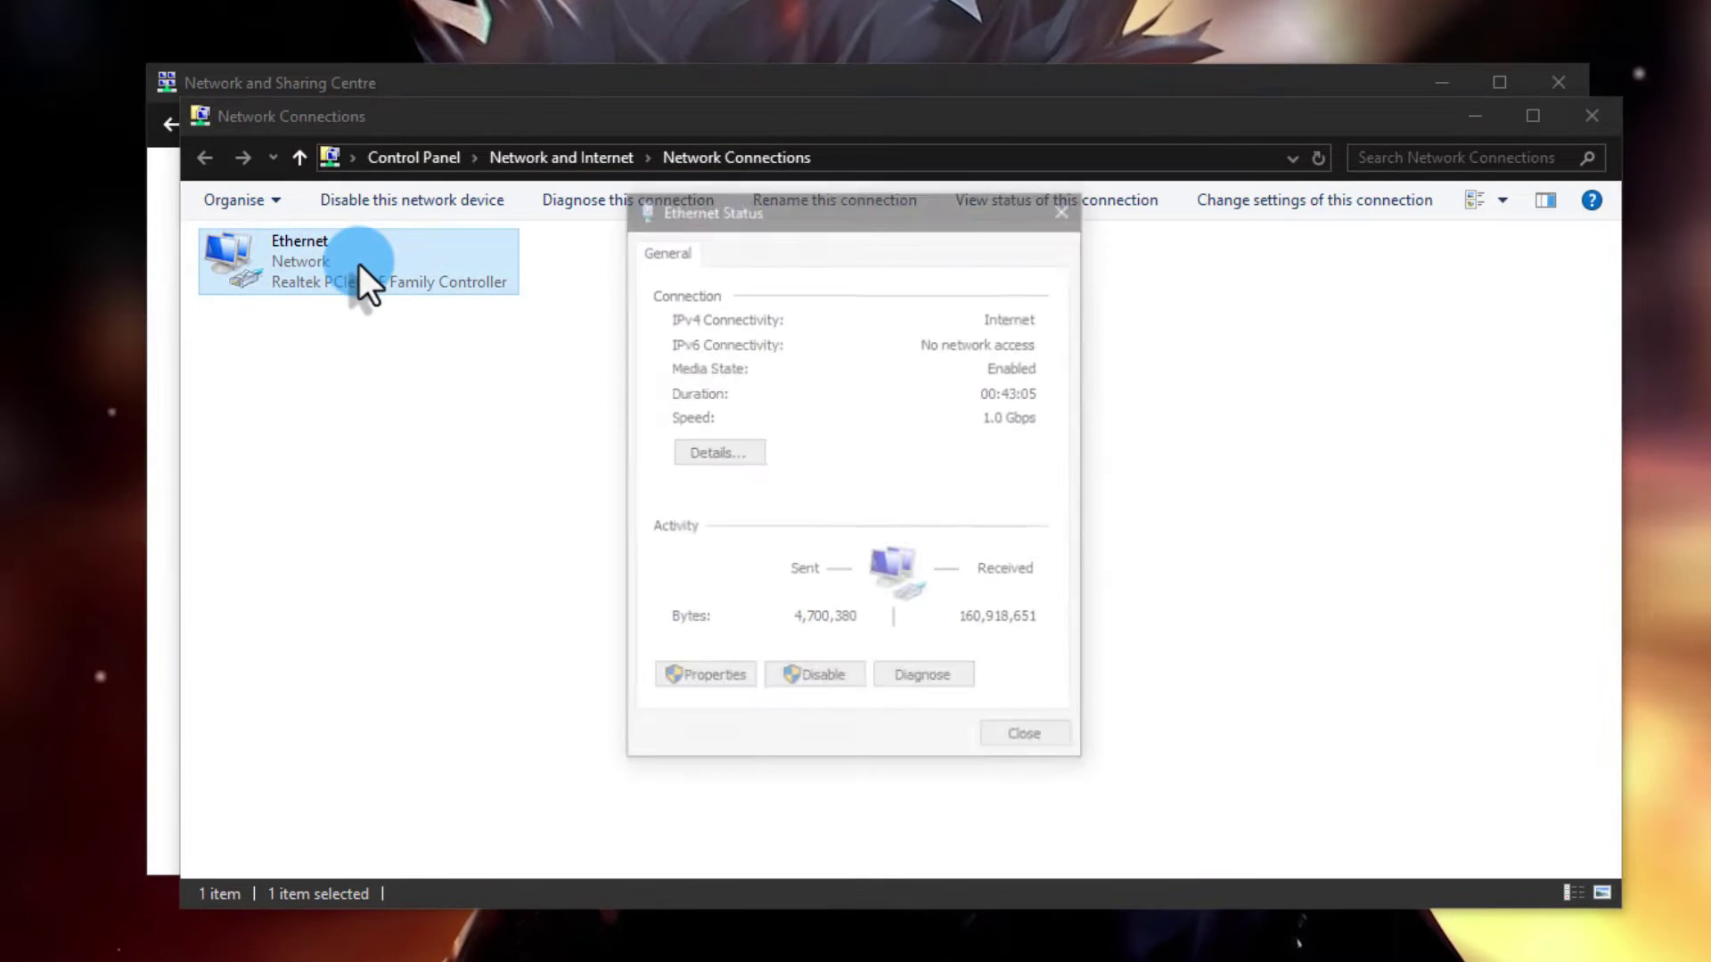
pyautogui.click(703, 680)
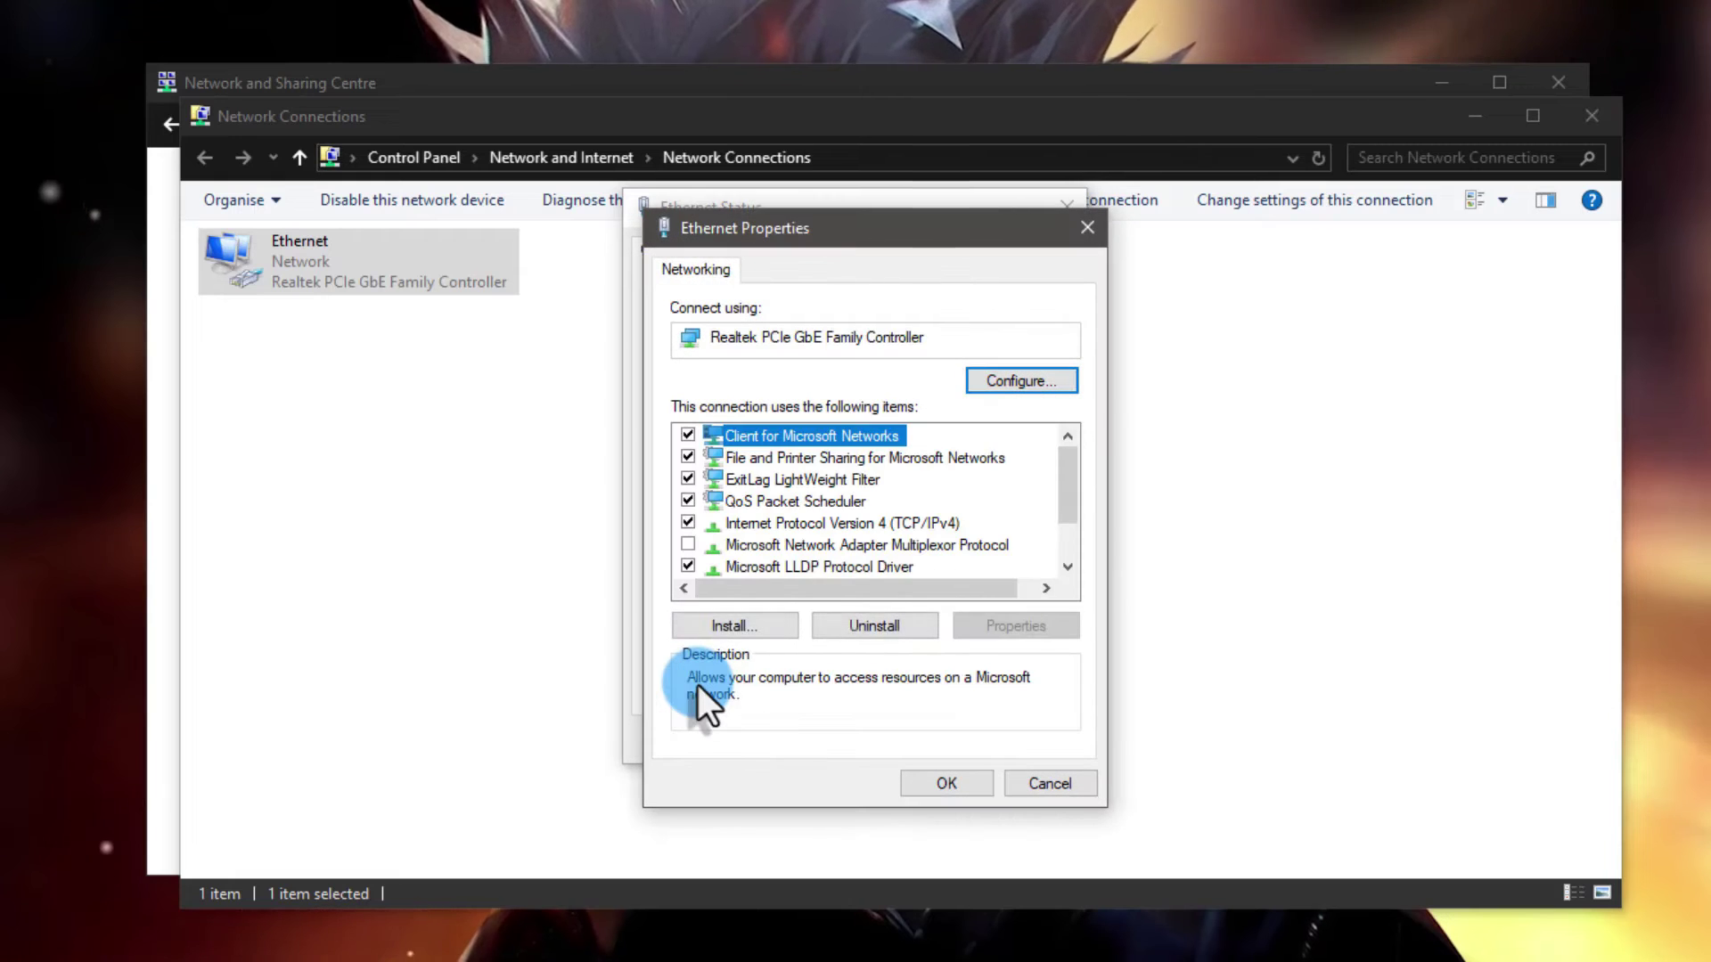
pyautogui.click(1021, 382)
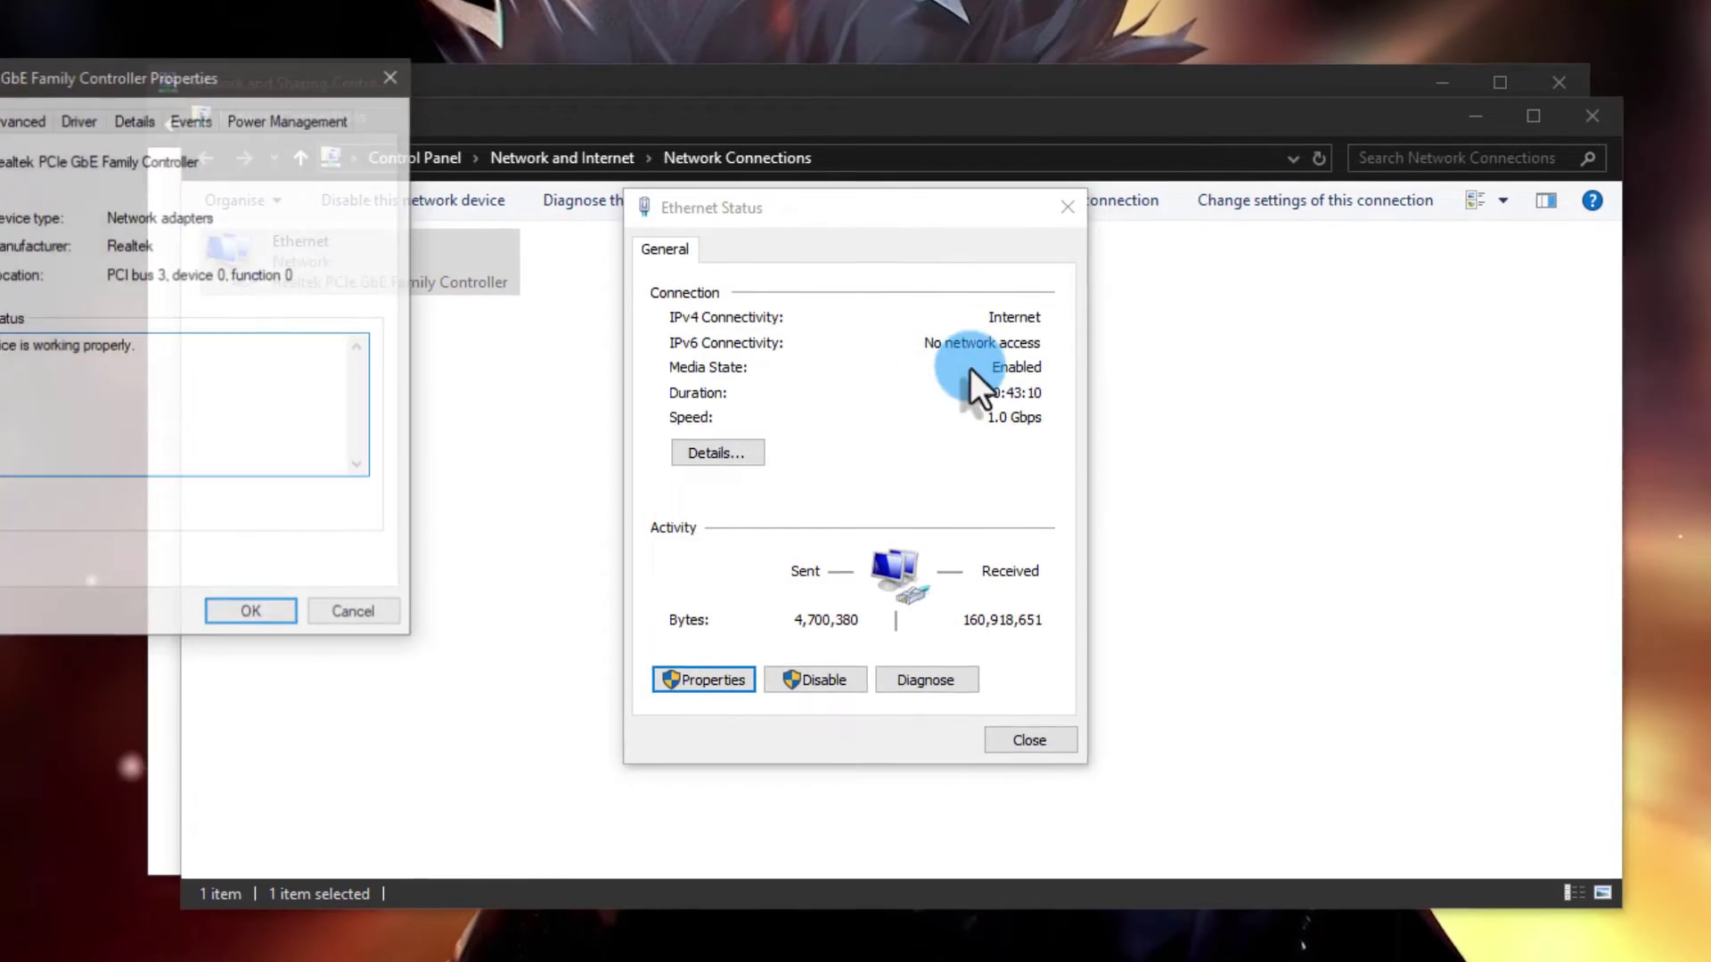
# Review Power Management, then keep Power Saving Mode and Energy-Efficient Ethernet Disabled
pyautogui.click(360, 141)
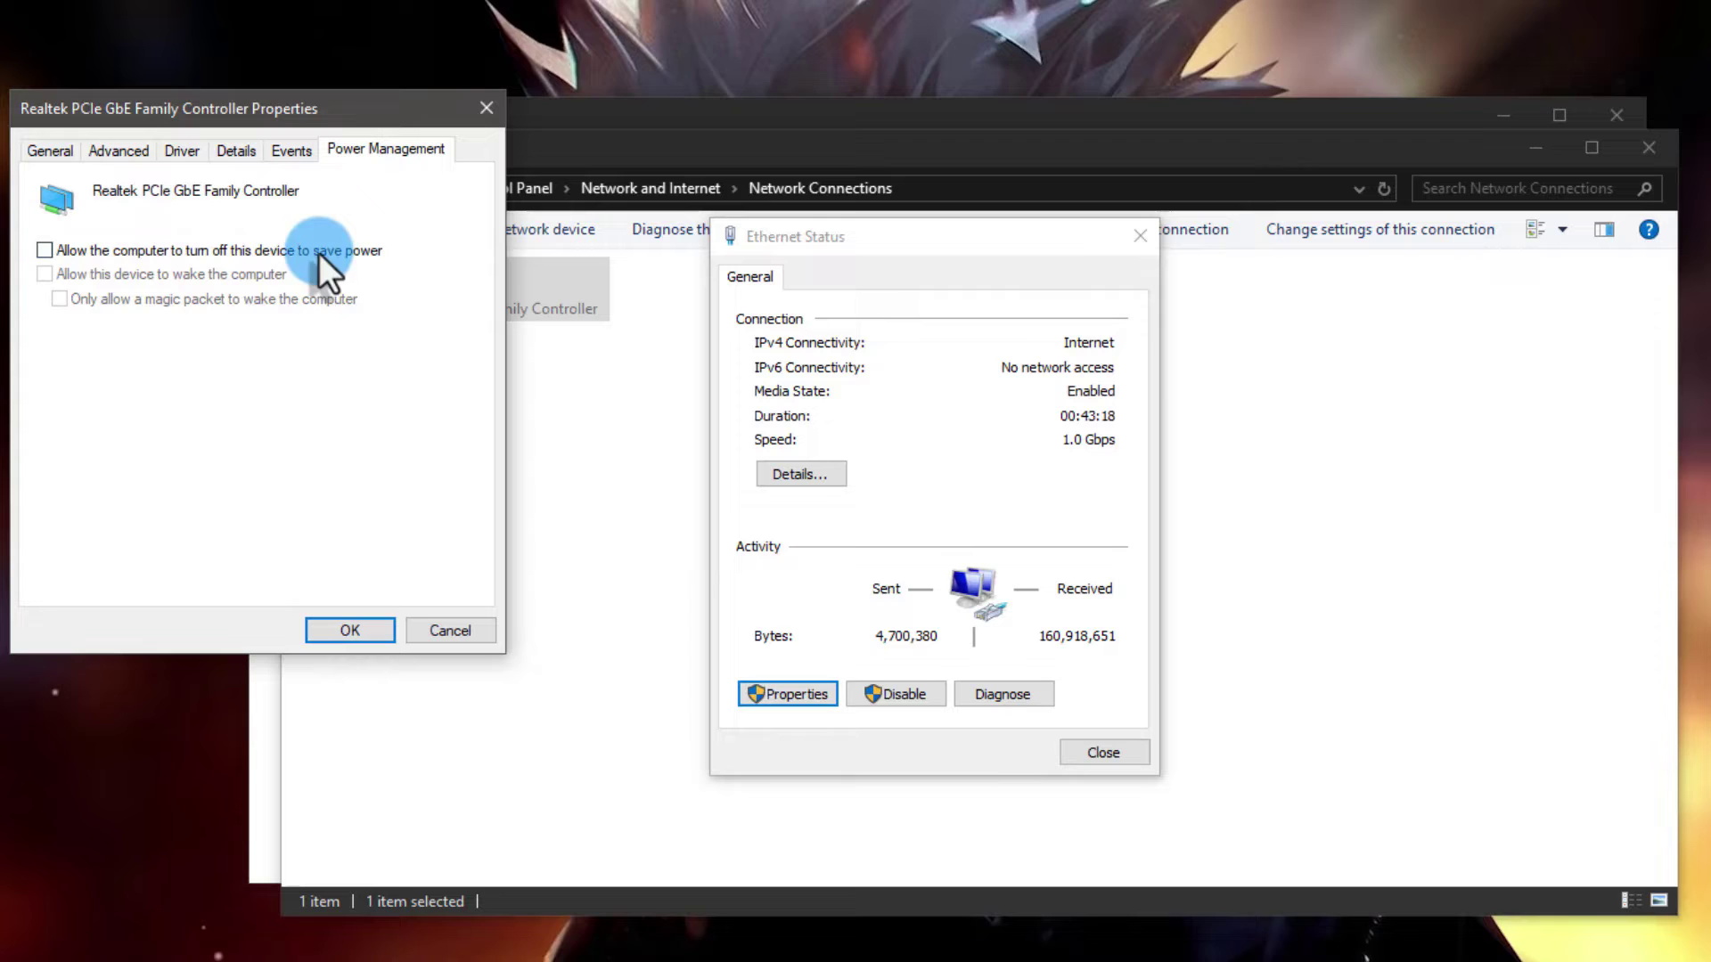
pyautogui.click(121, 153)
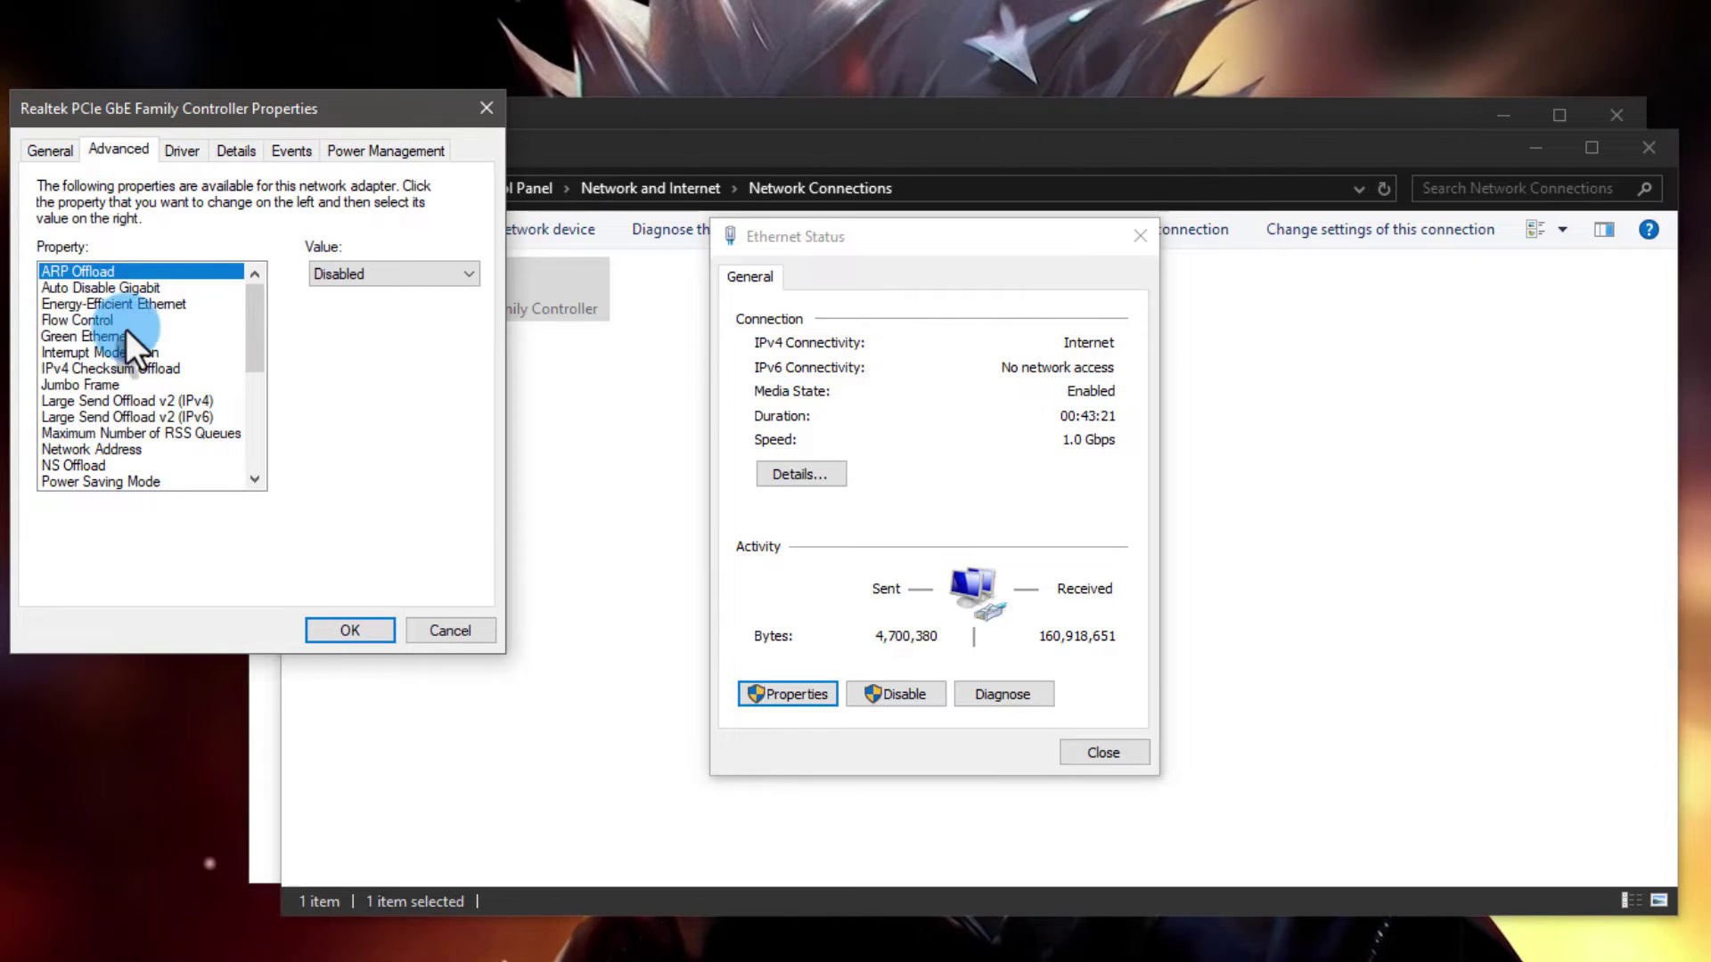
pyautogui.click(122, 483)
pyautogui.click(391, 270)
pyautogui.click(383, 271)
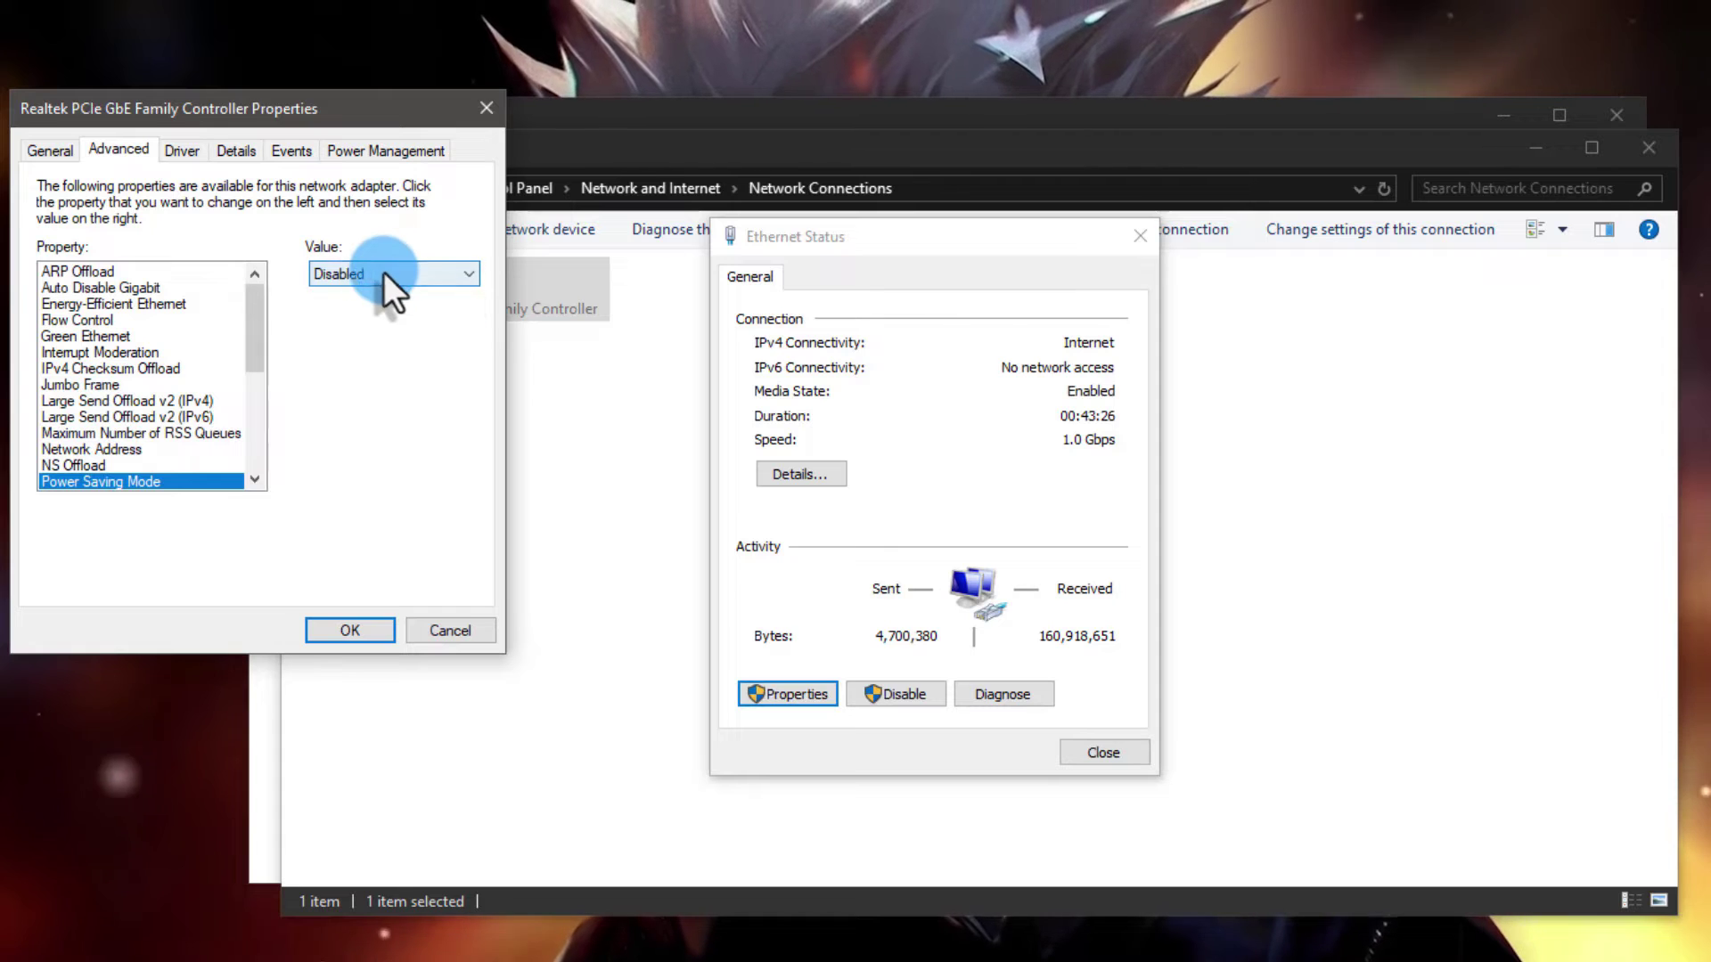
pyautogui.click(124, 306)
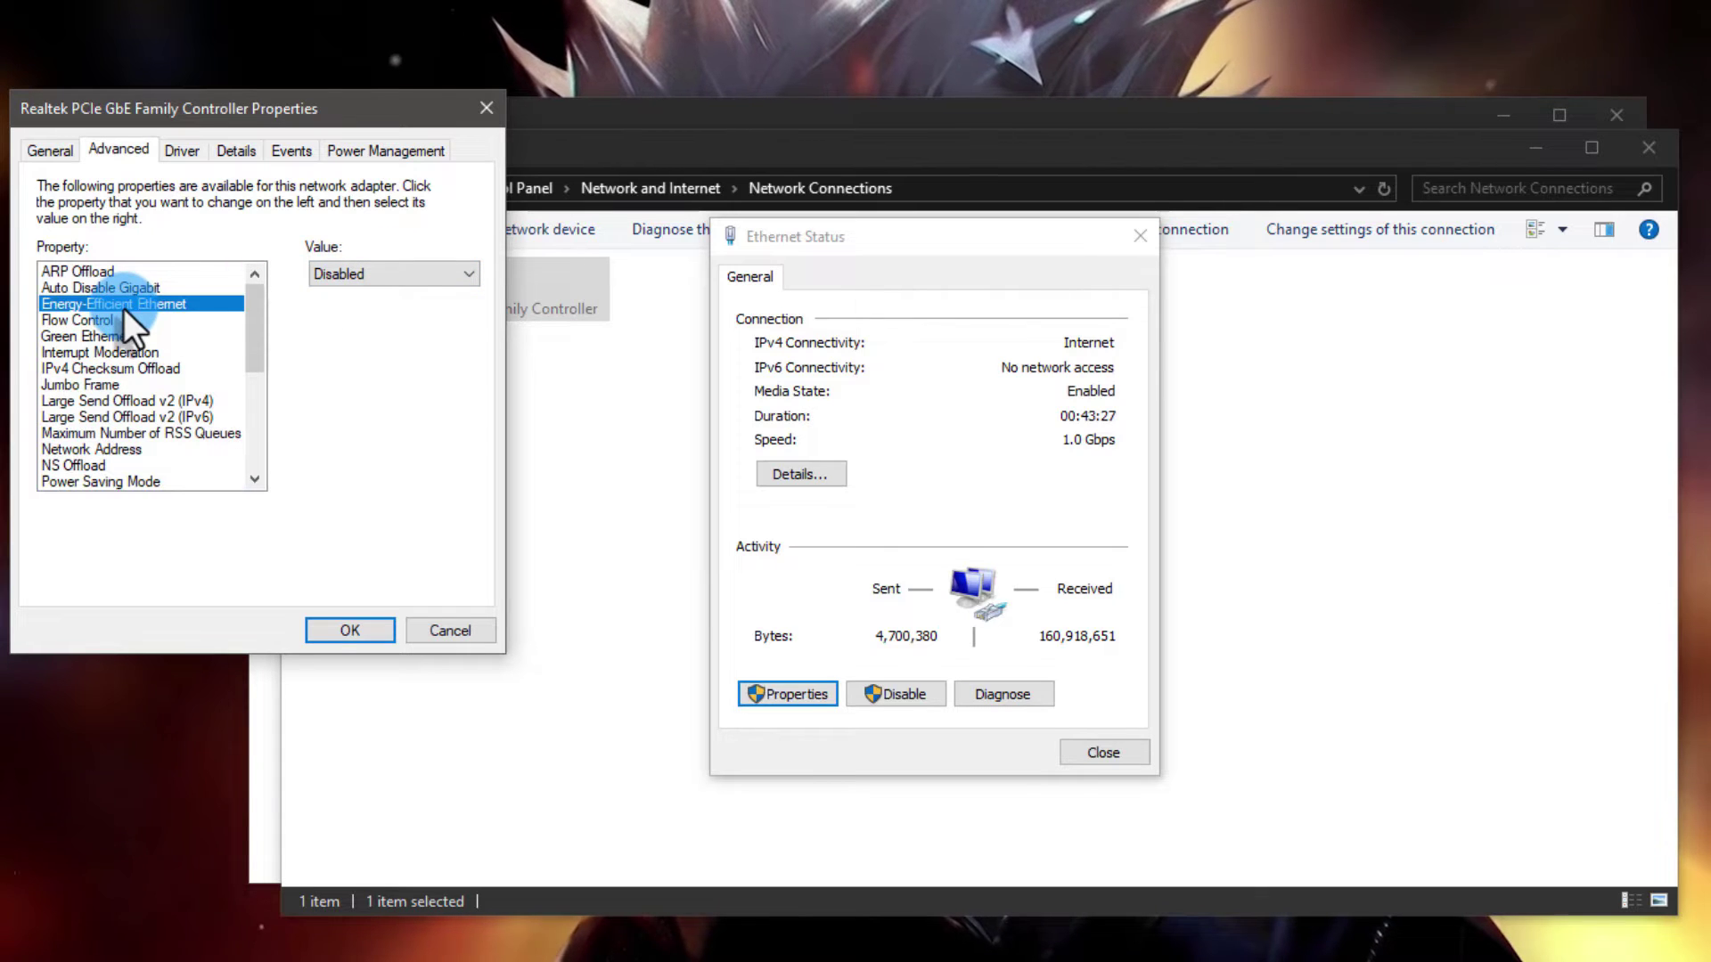
pyautogui.click(402, 272)
pyautogui.click(190, 425)
# Keep the magic packet and pattern-match wake options Disabled, WOL & Shutdown Link Speed at Not Speed Down
pyautogui.scroll(-1, 190, 425)
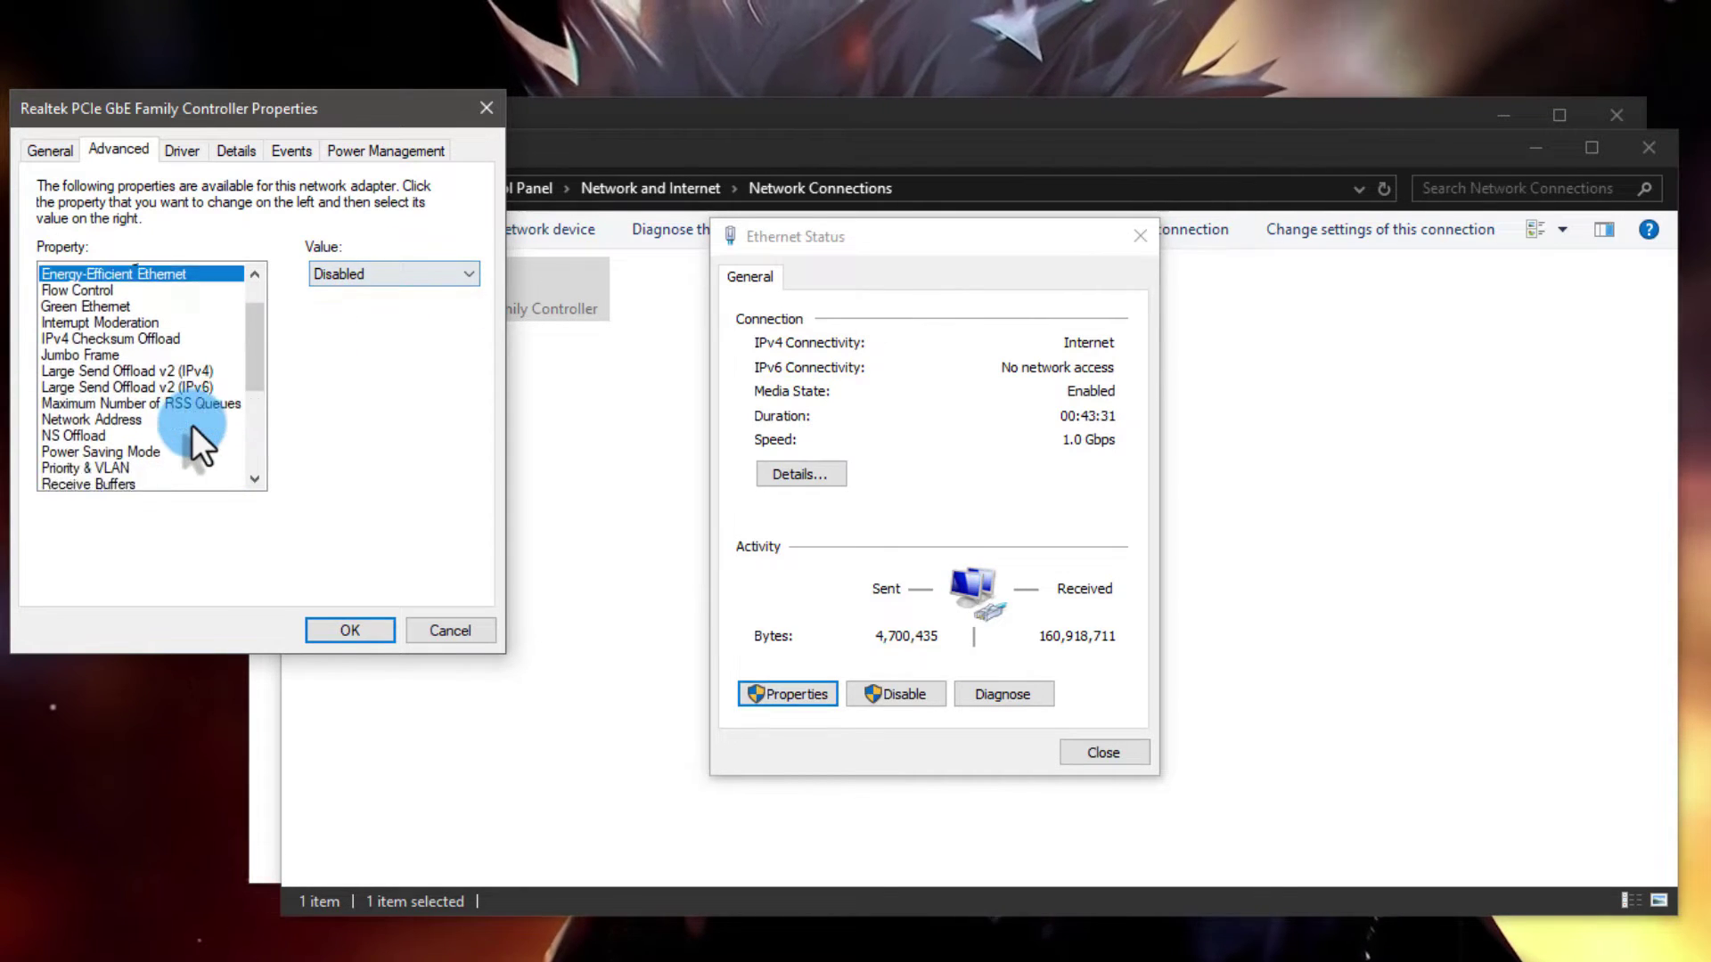
pyautogui.scroll(-5, 190, 425)
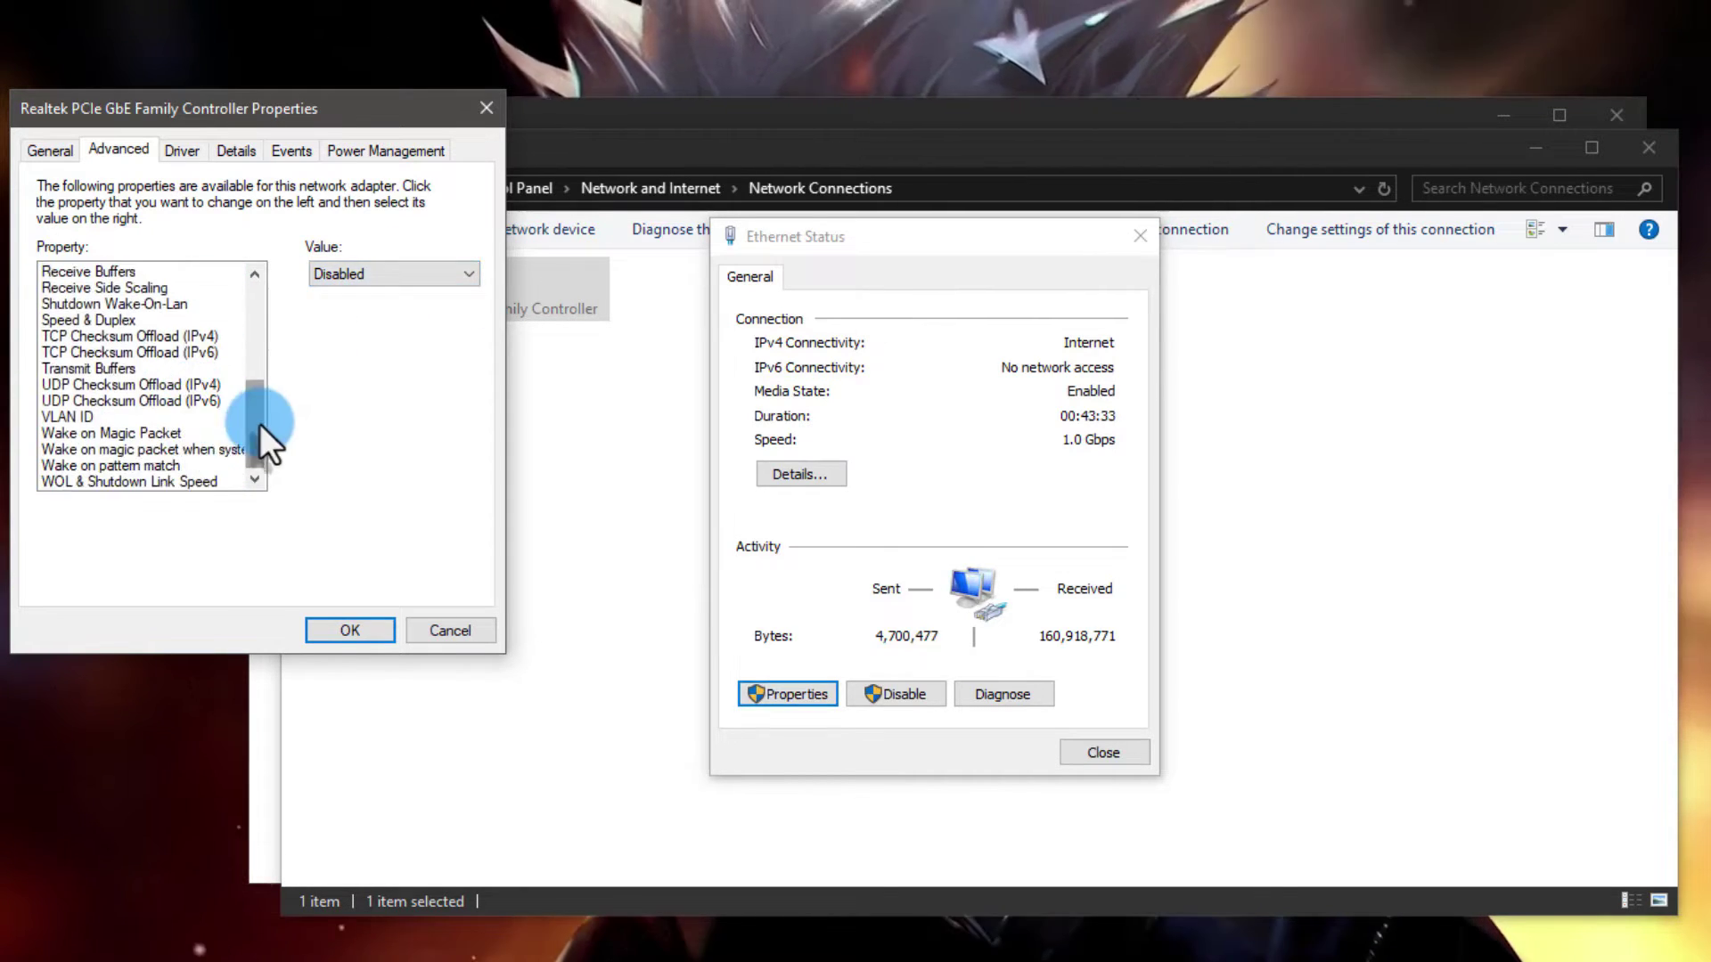
pyautogui.click(143, 437)
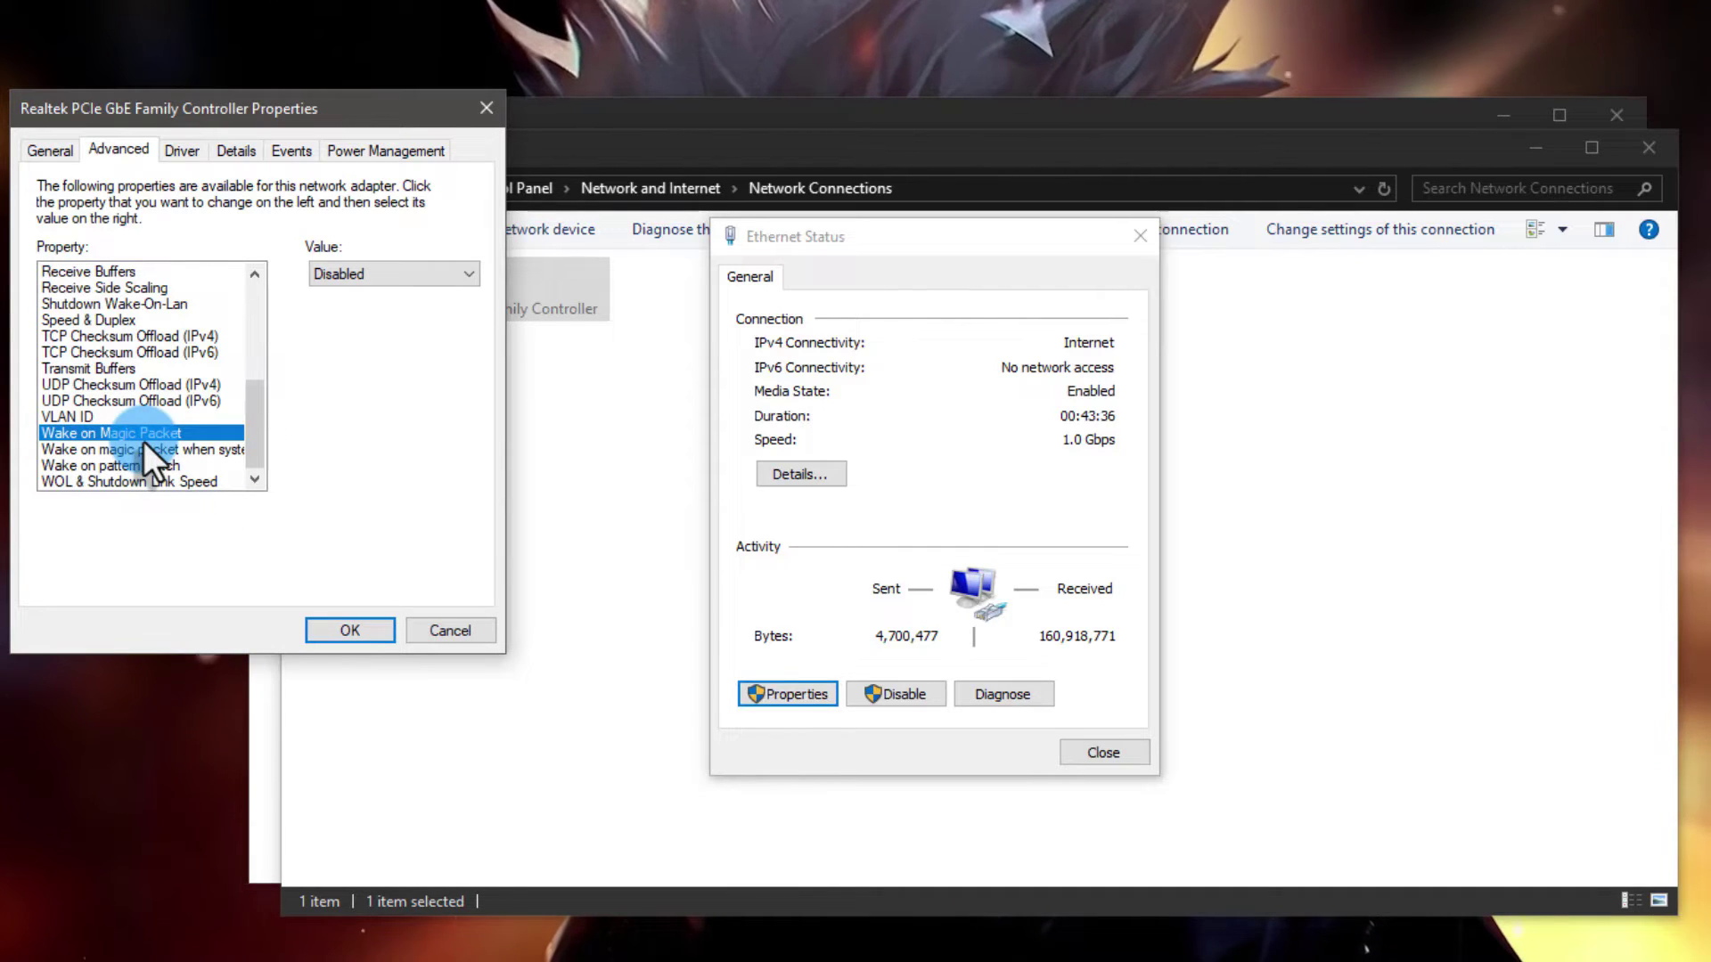
pyautogui.click(152, 455)
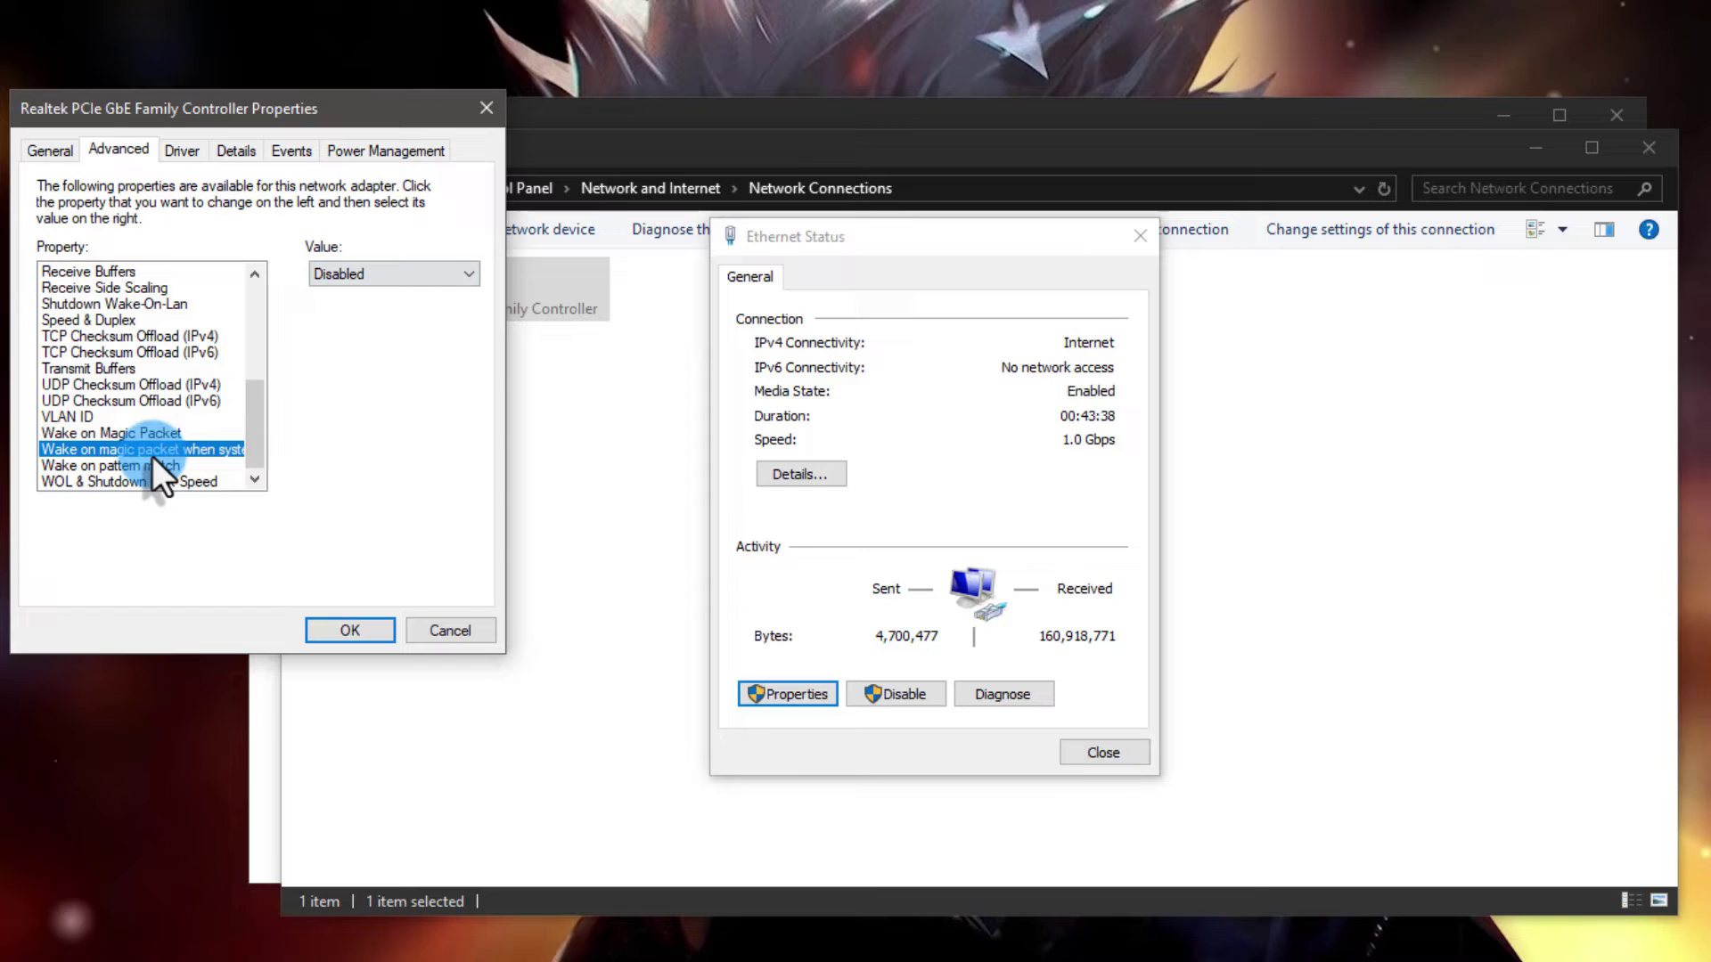
pyautogui.click(385, 272)
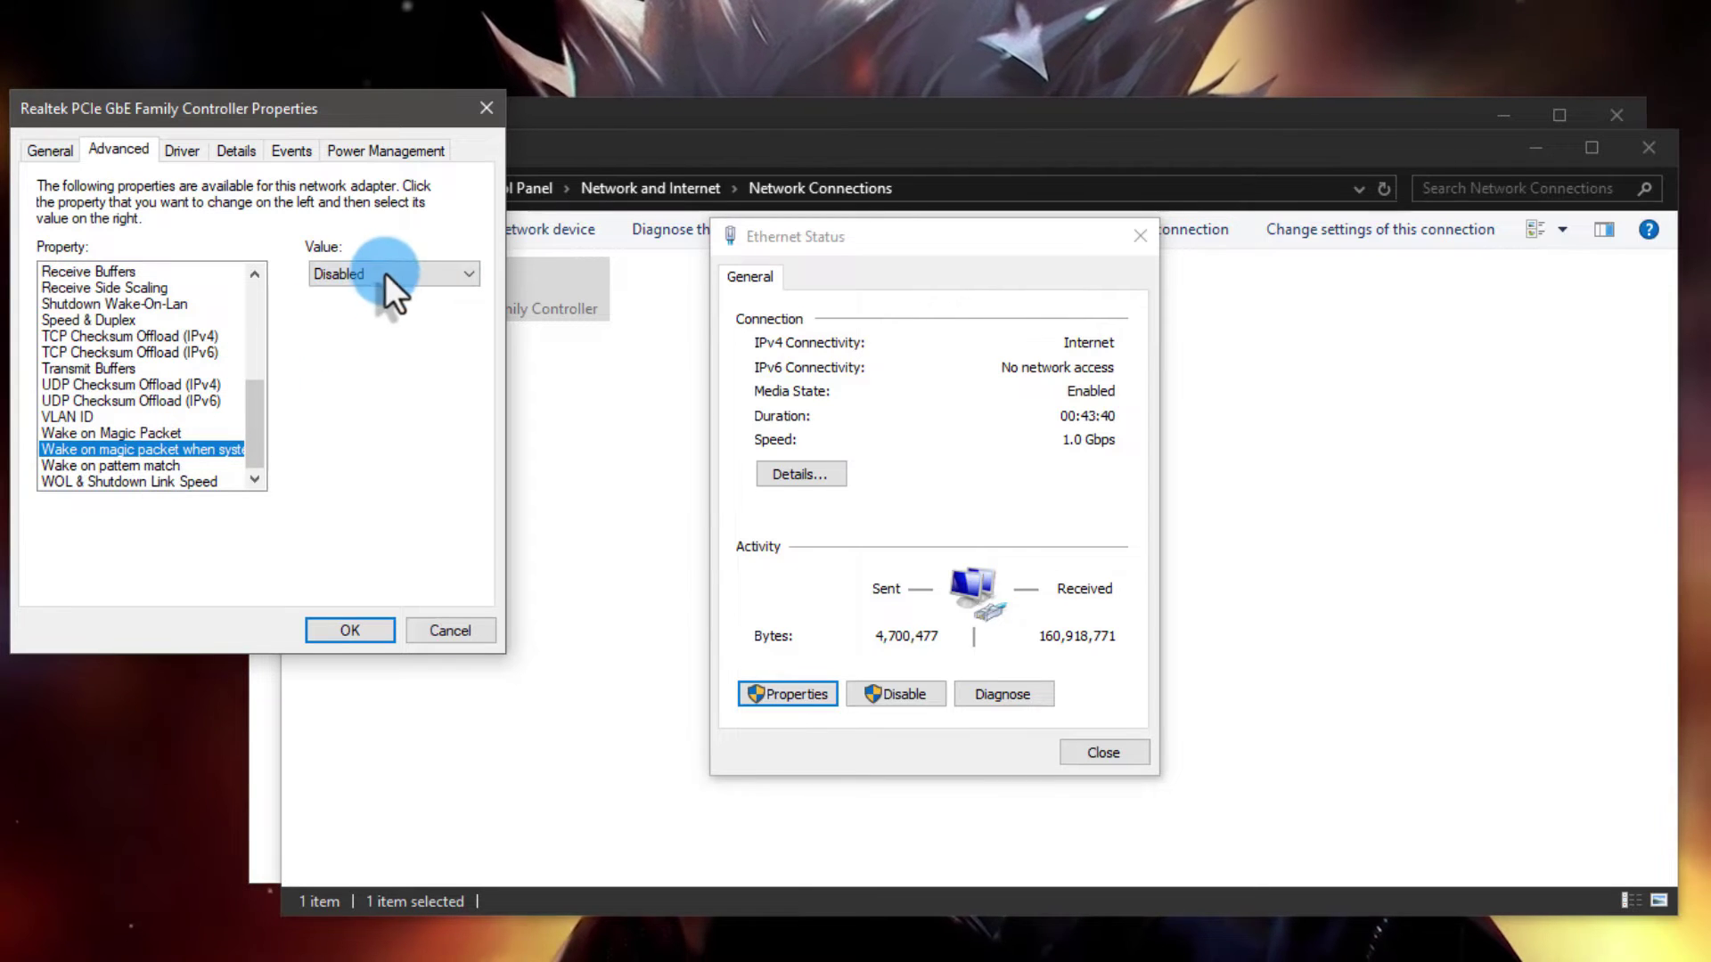
pyautogui.click(382, 275)
pyautogui.click(136, 465)
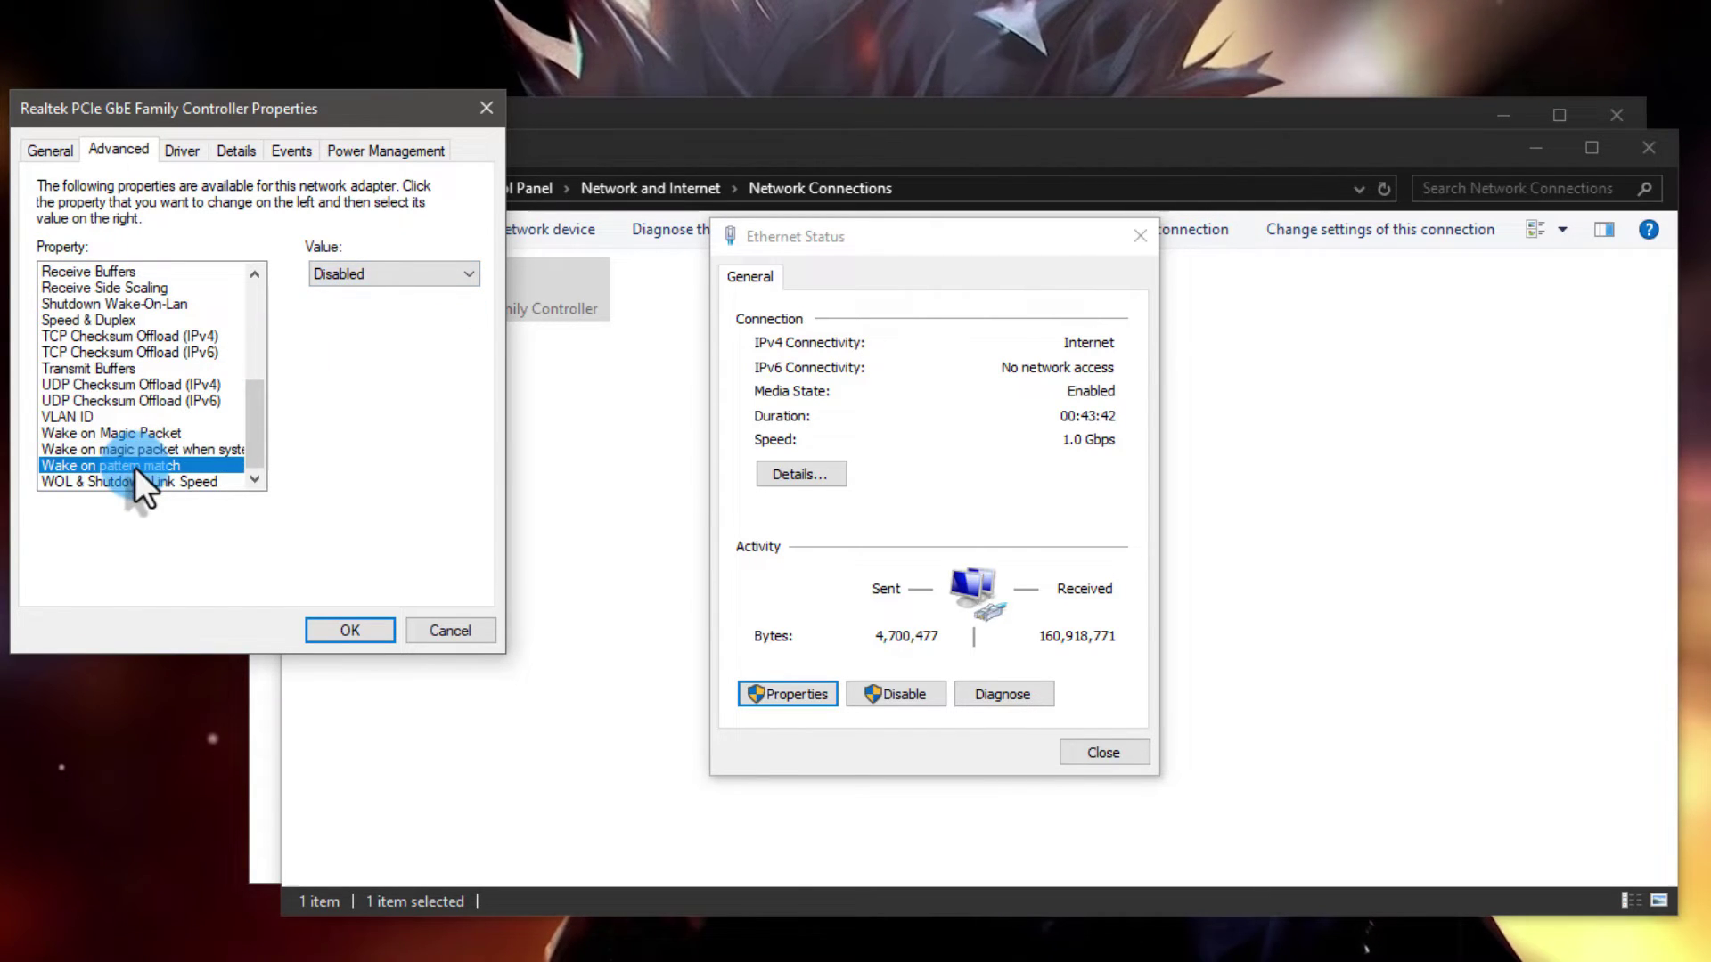
pyautogui.click(366, 269)
pyautogui.click(361, 274)
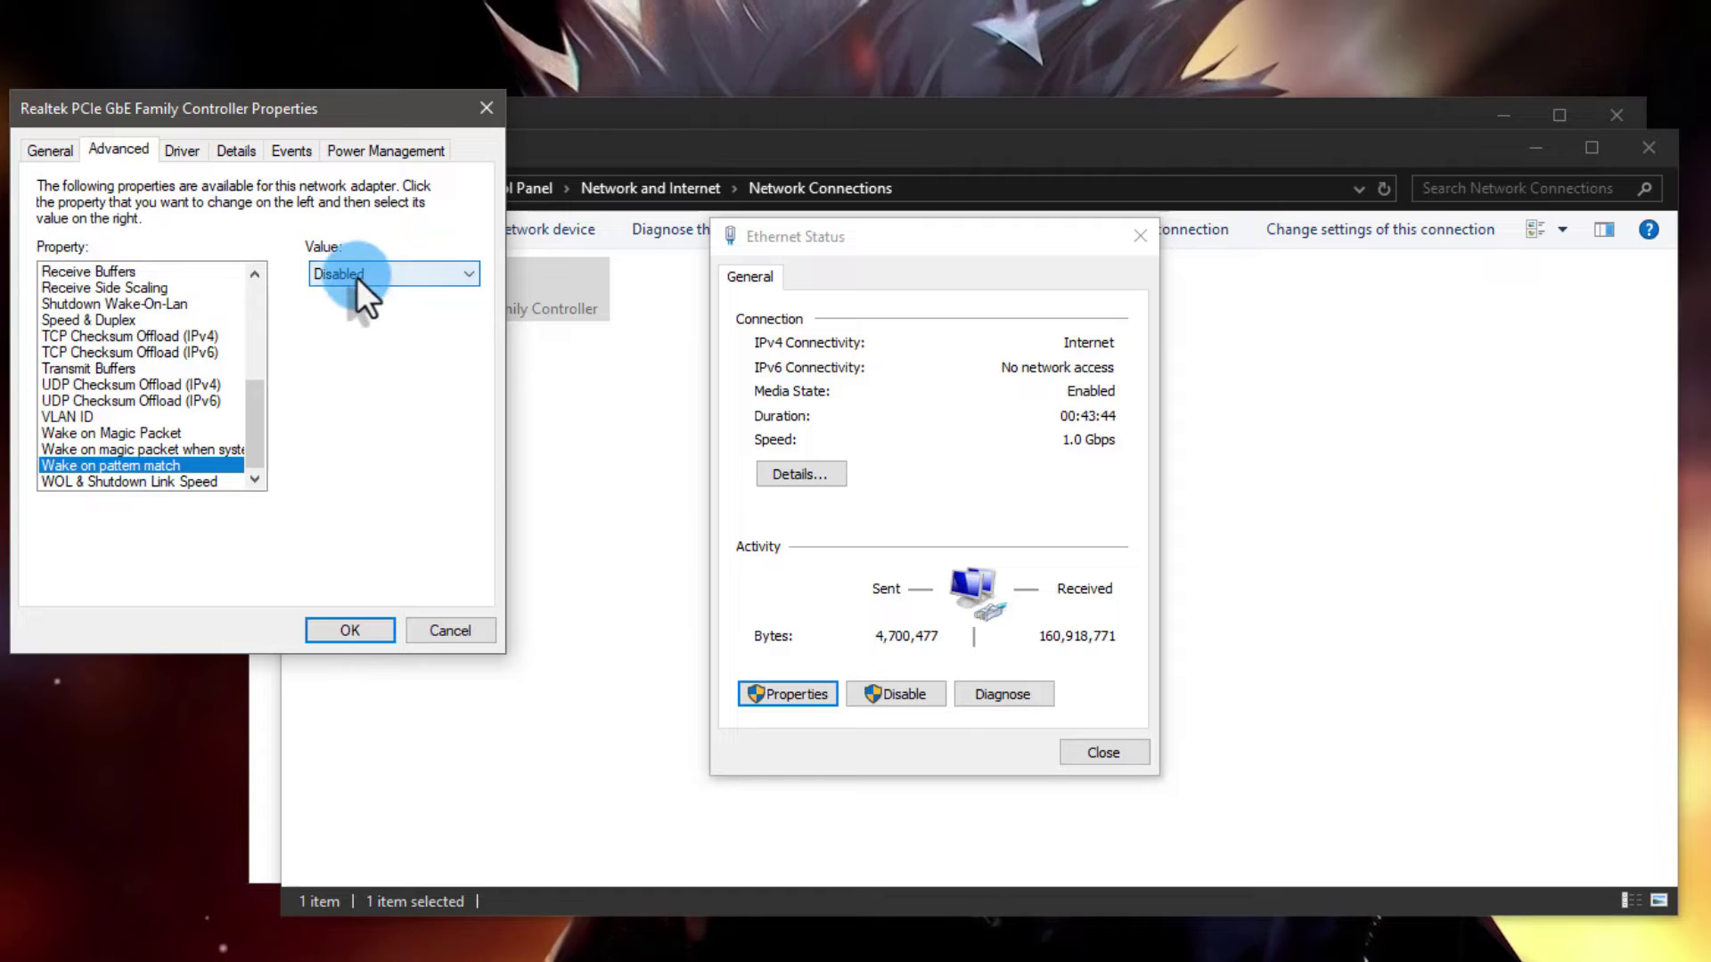
pyautogui.click(125, 482)
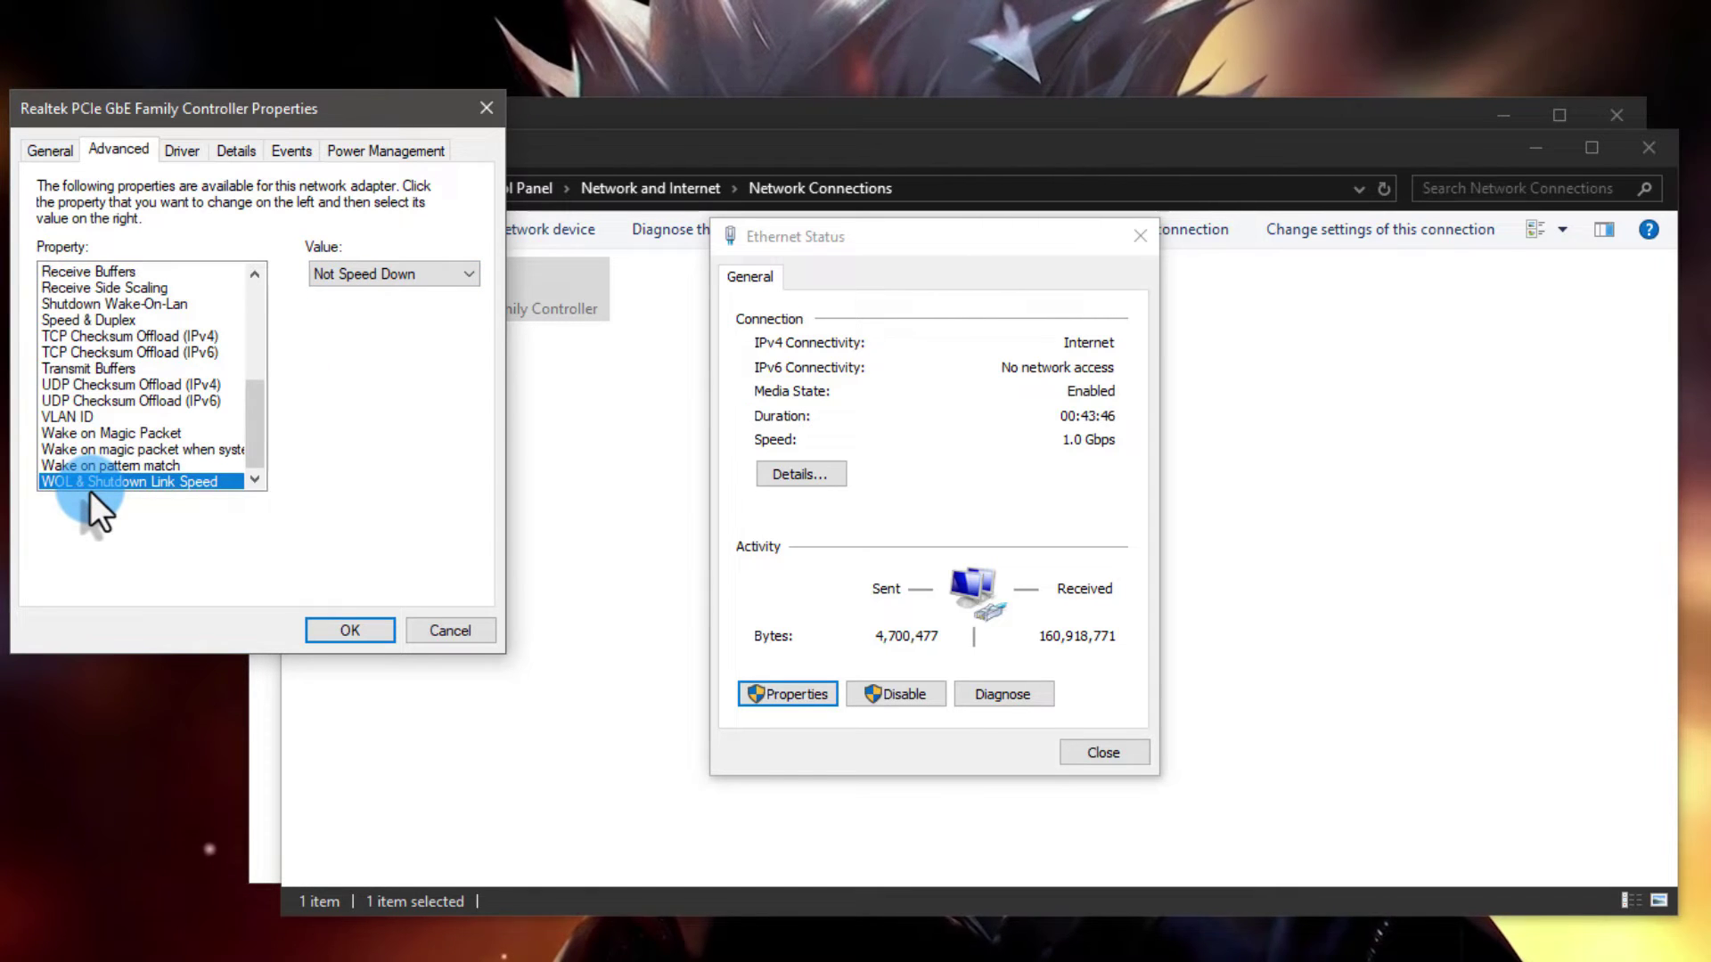
pyautogui.click(372, 270)
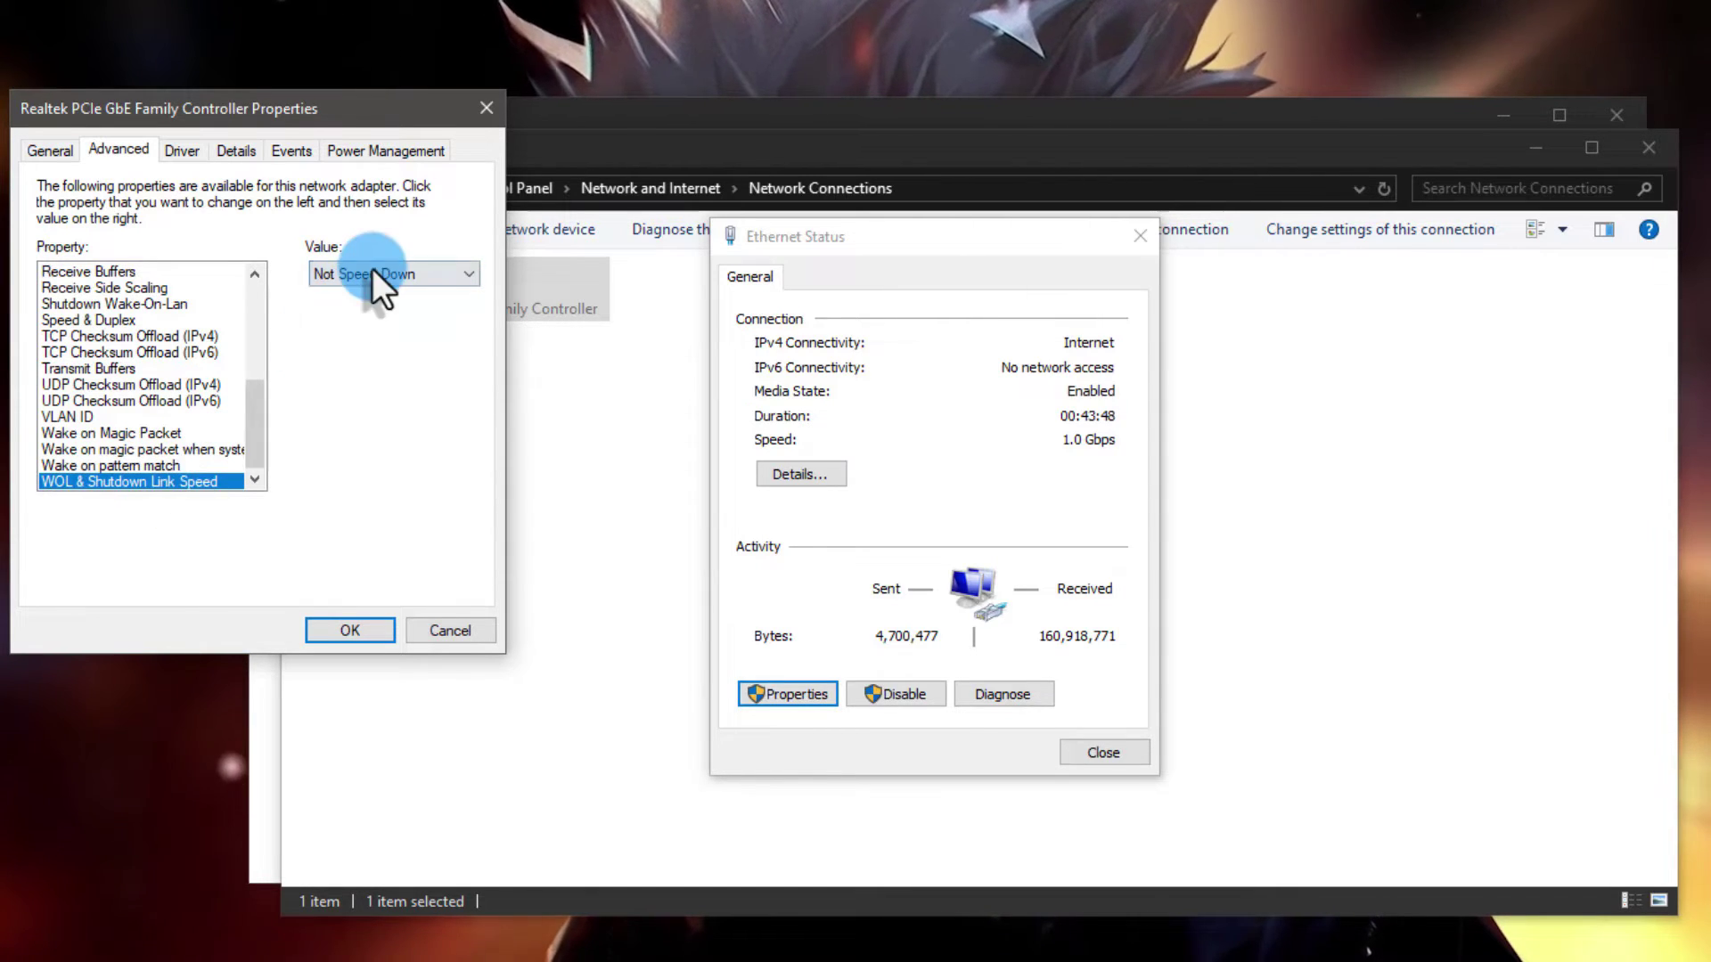
pyautogui.click(372, 267)
# Save the adapter settings and close the Ethernet status and Network Connections windows
pyautogui.click(362, 411)
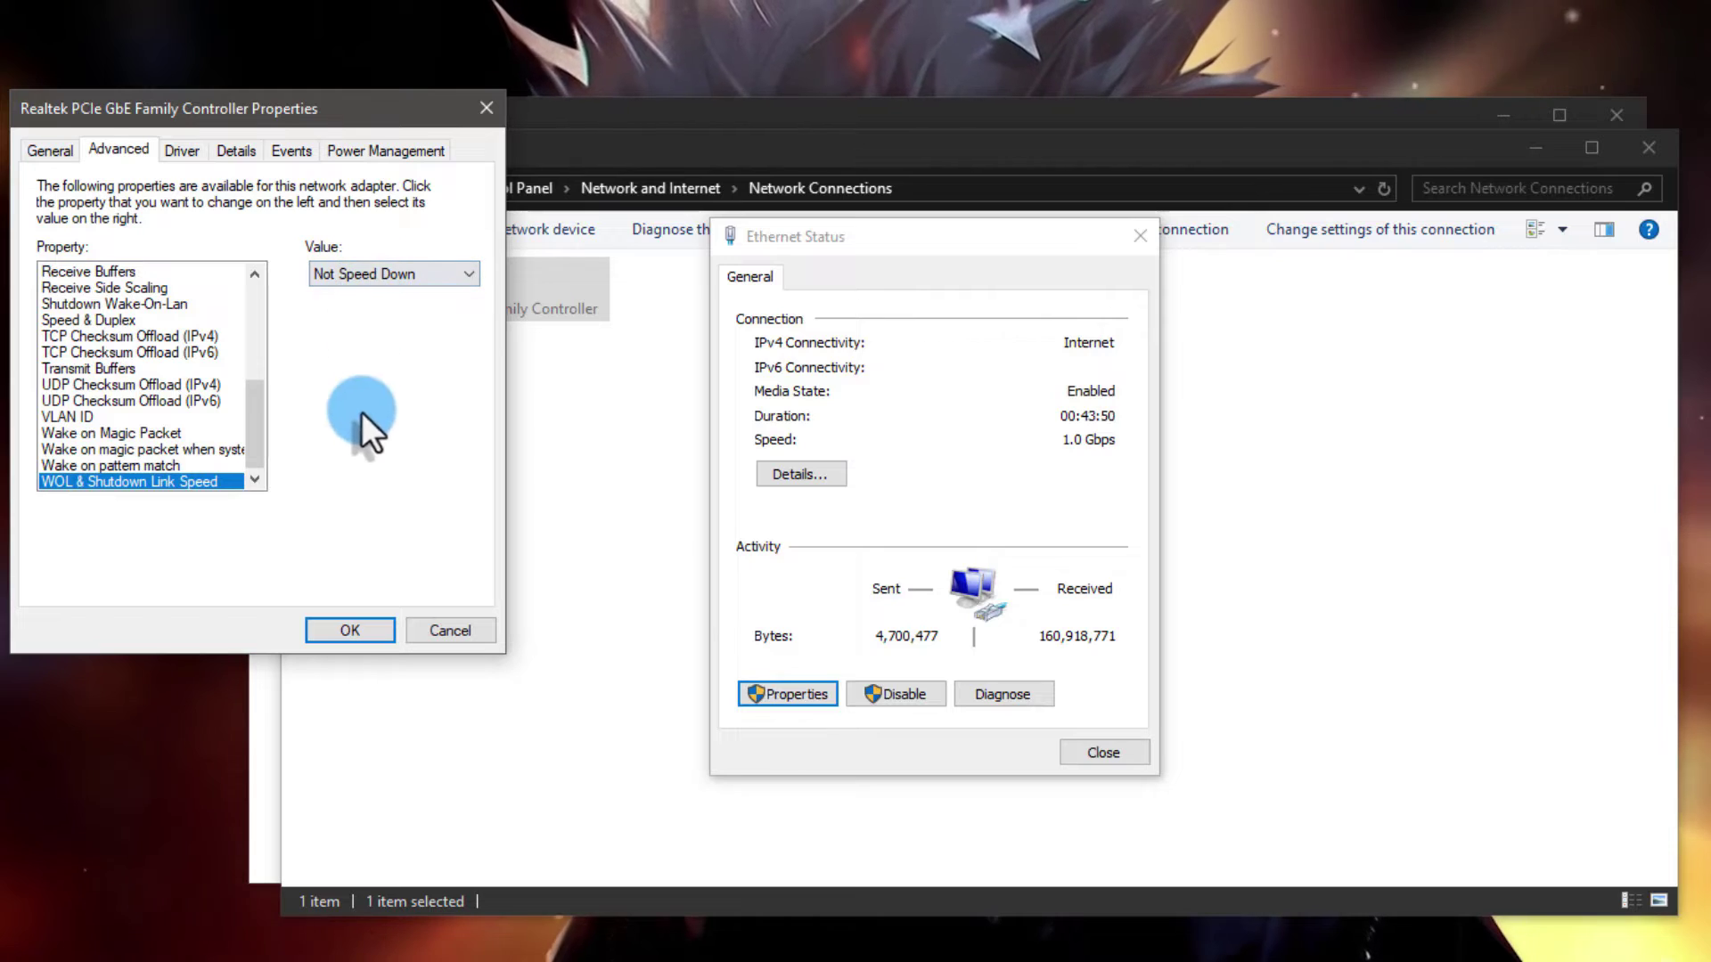
pyautogui.click(349, 630)
pyautogui.click(1081, 753)
pyautogui.click(1661, 152)
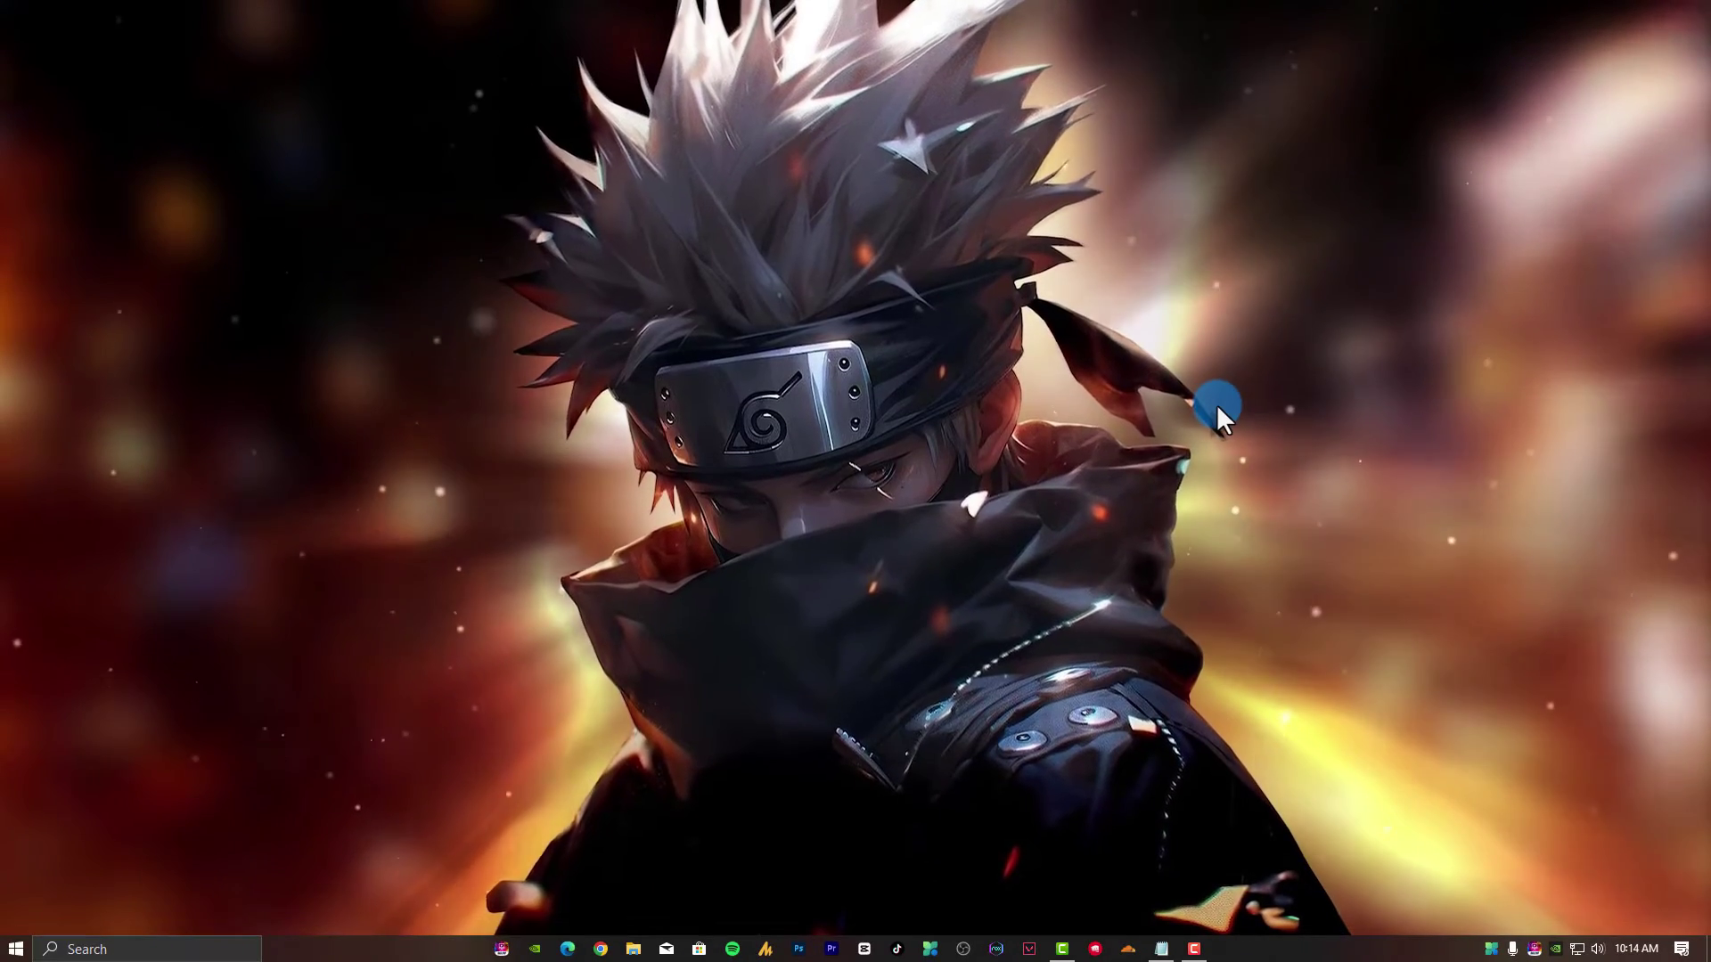
# Open advanced power settings via 'power' search and select the Ultimate Performance plan
pyautogui.press('super')
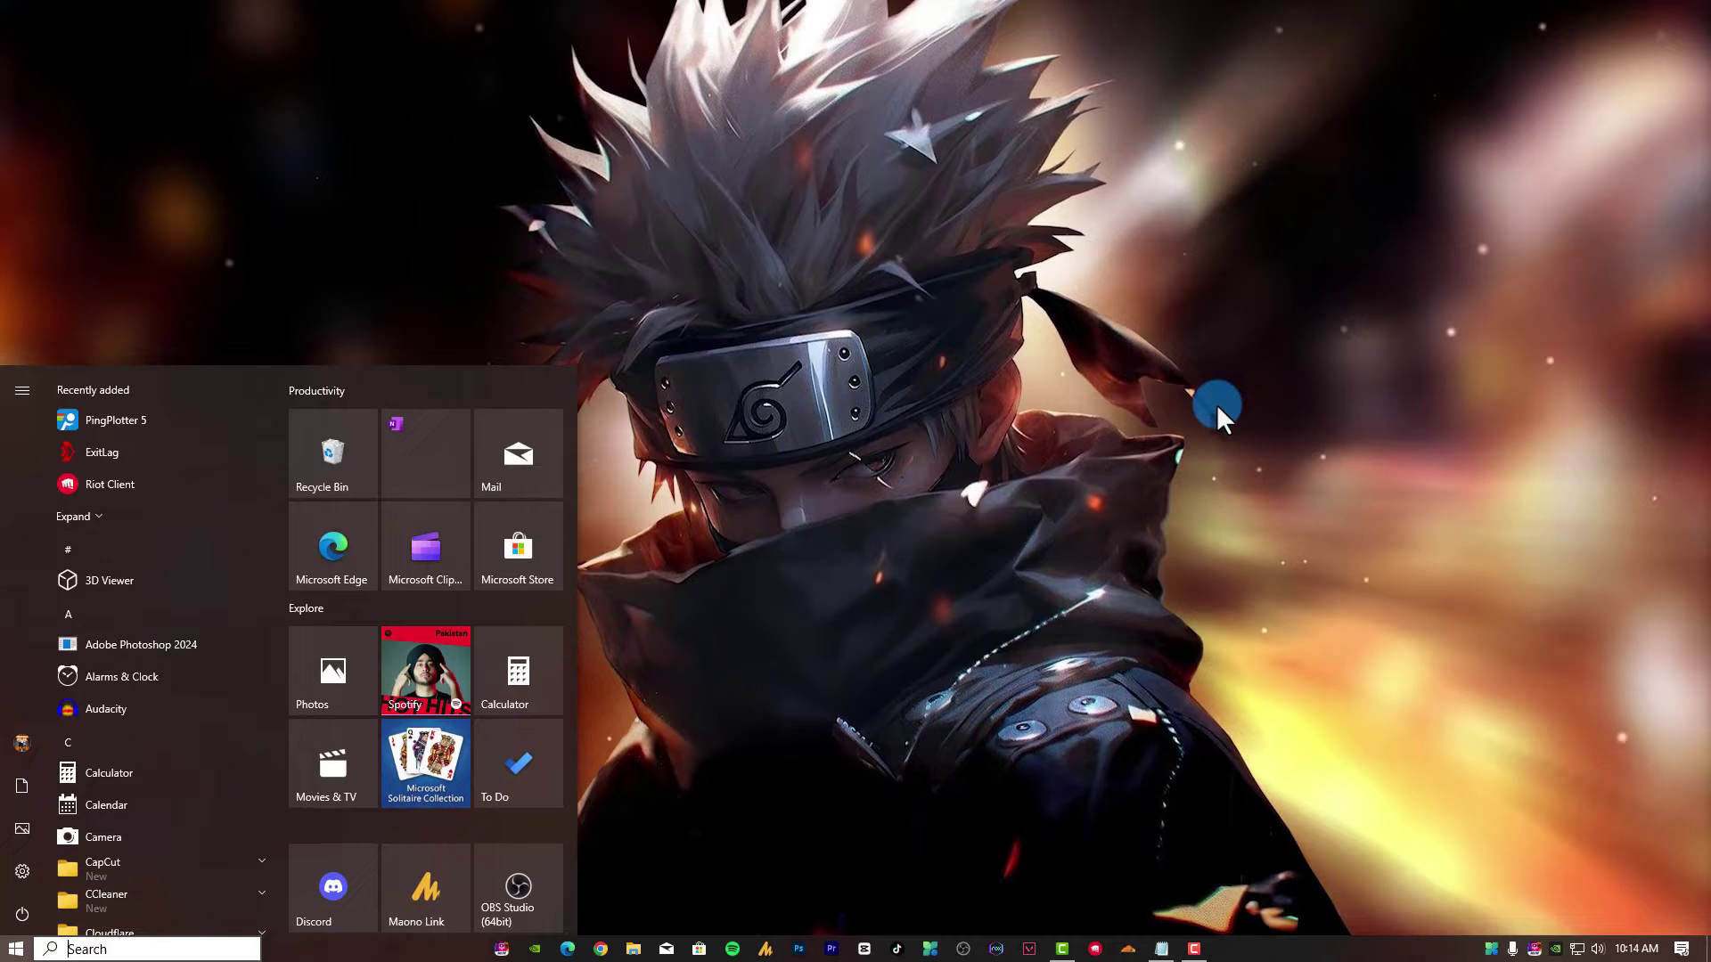
pyautogui.write('power')
pyautogui.press('Return')
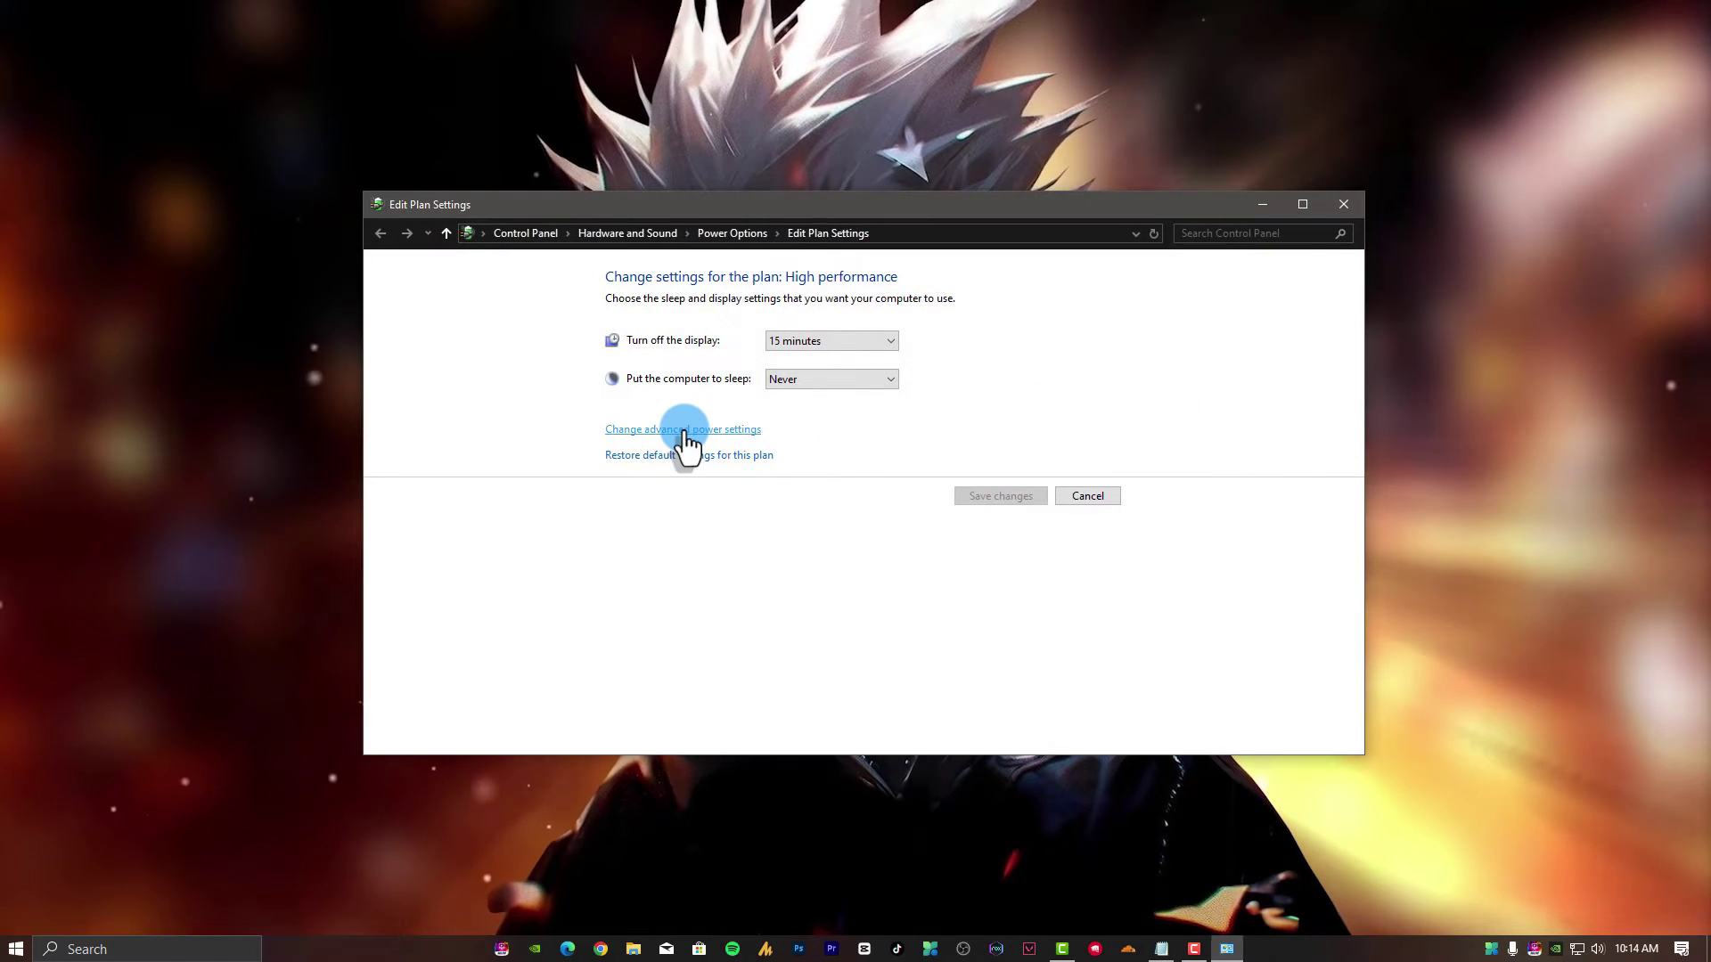
pyautogui.click(685, 431)
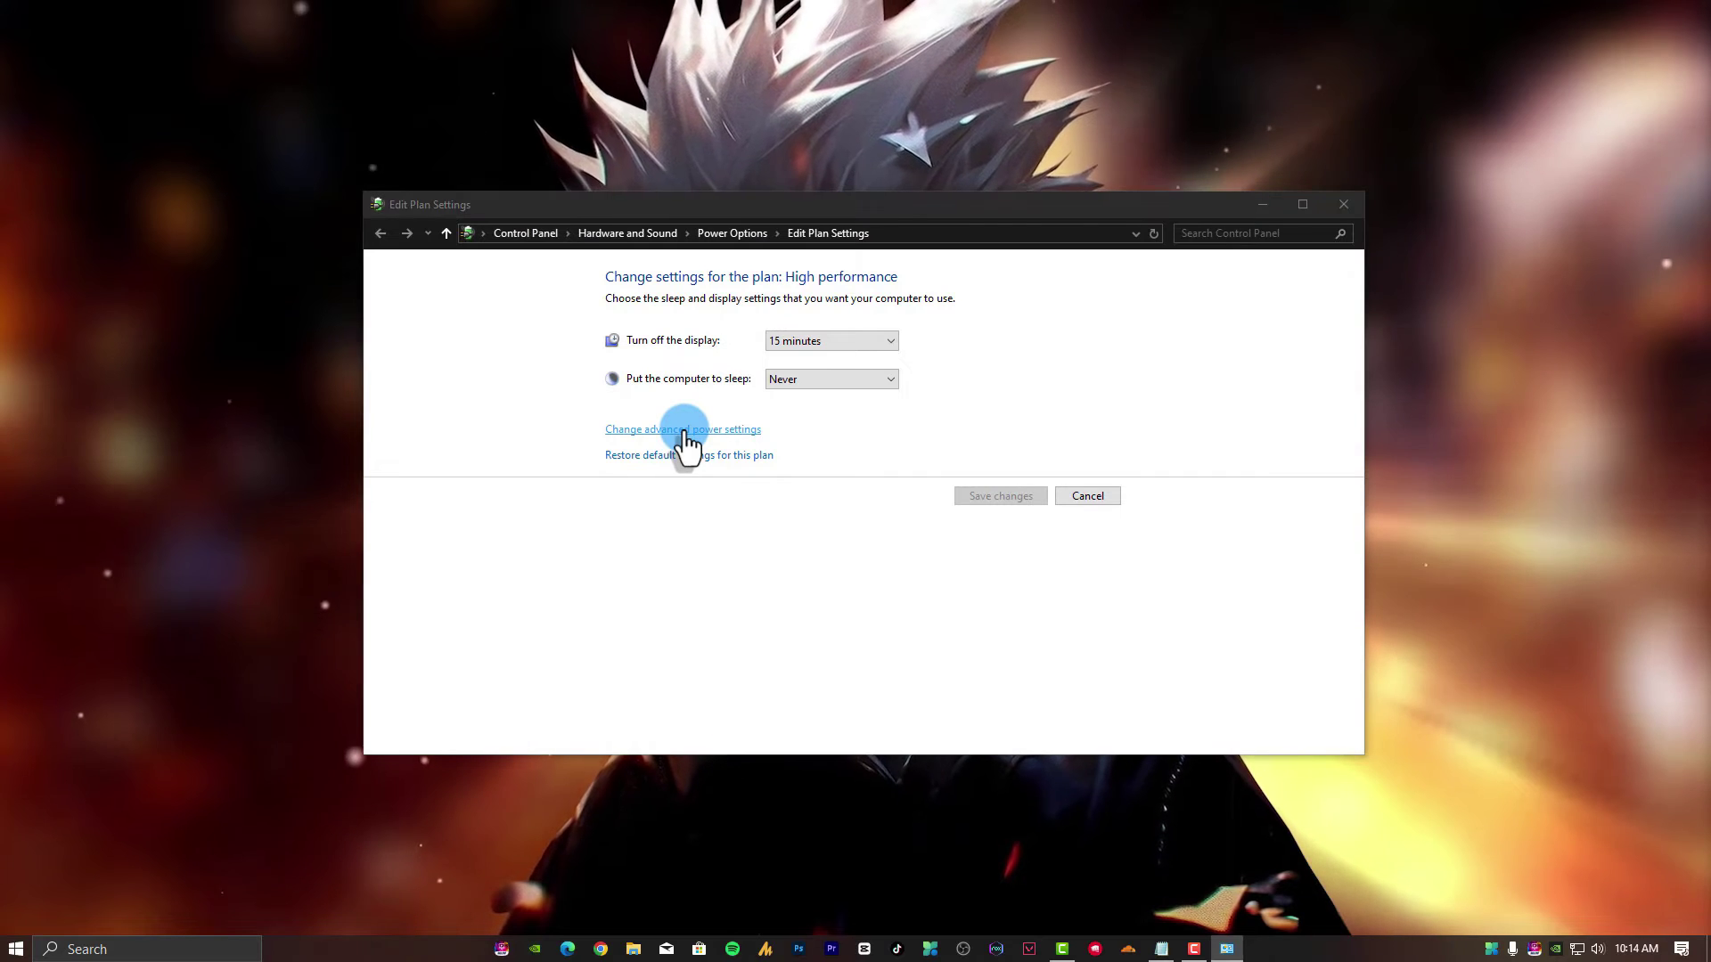
pyautogui.moveTo(351, 224); pyautogui.dragTo(623, 191)
pyautogui.click(575, 311)
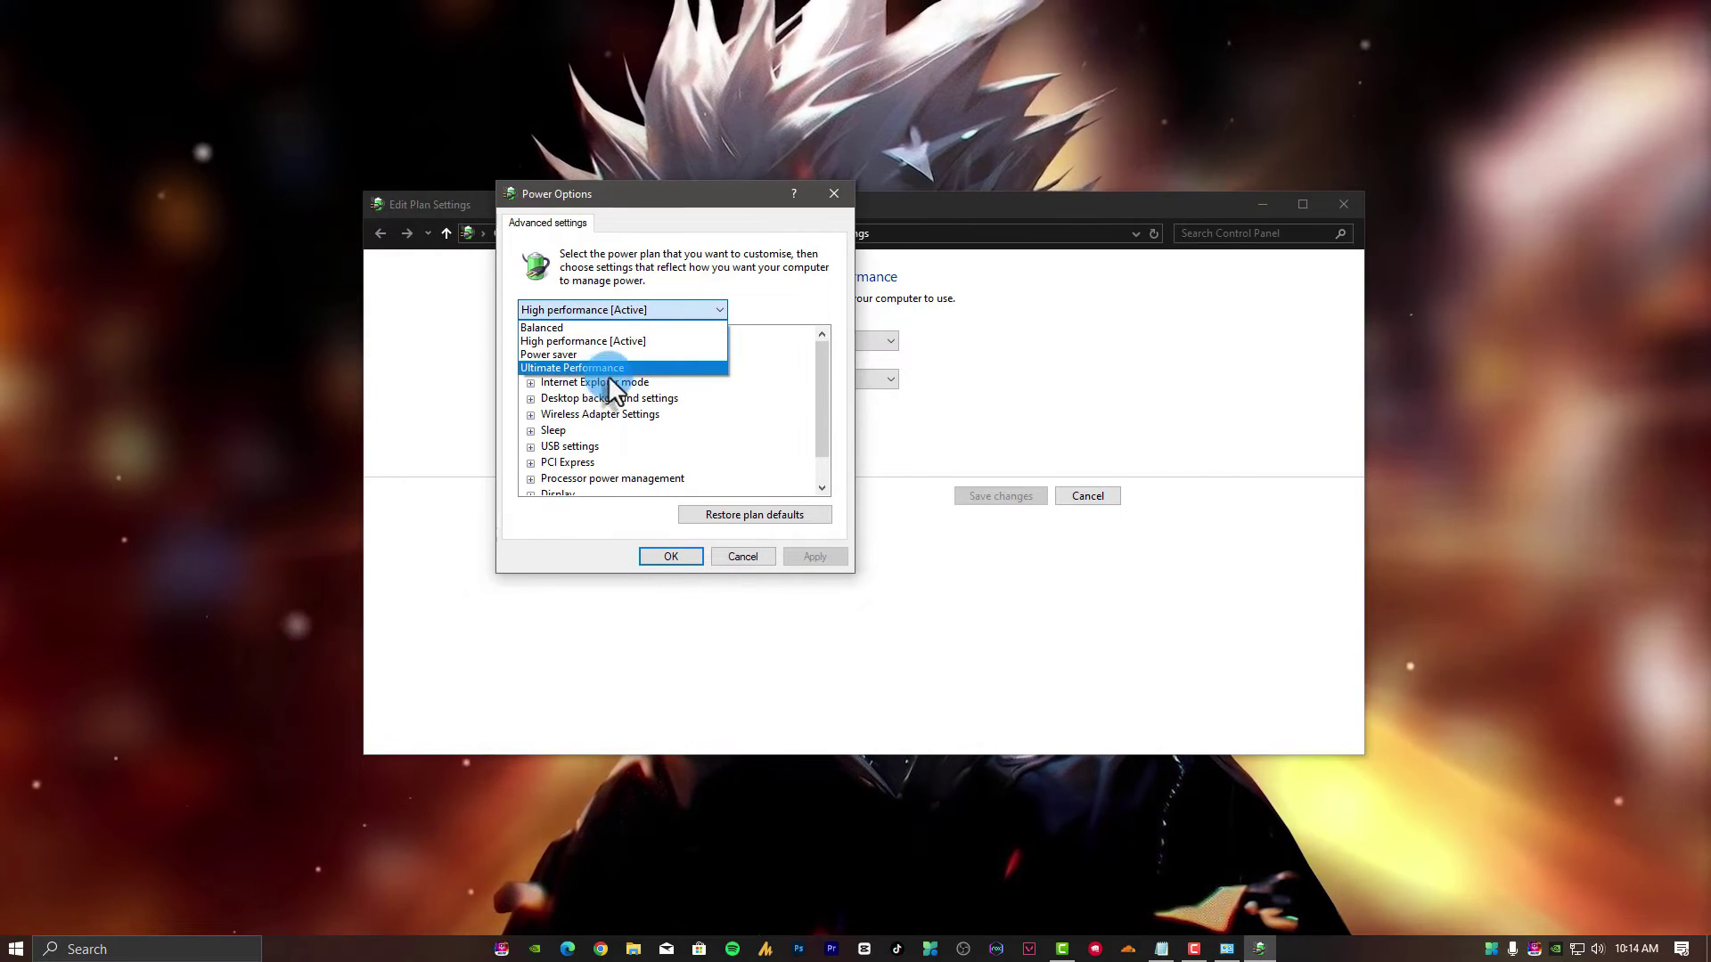
pyautogui.click(612, 369)
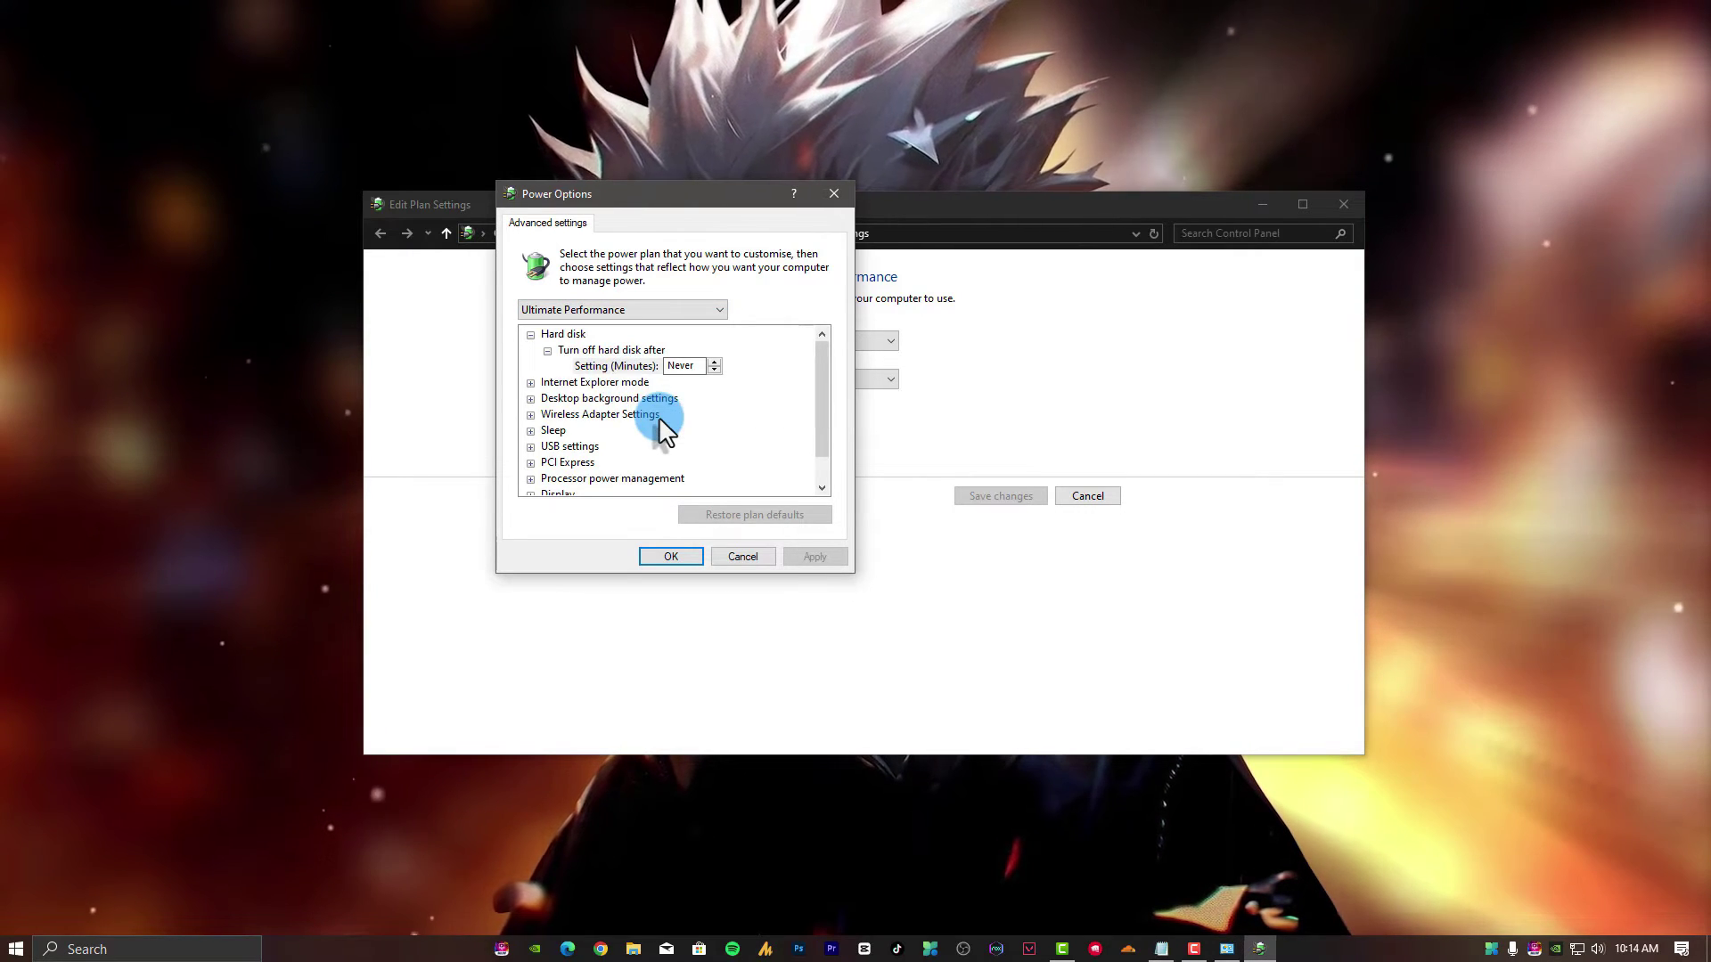
# Set Wireless Adapter Power Saving Mode to Maximum Performance and apply it
pyautogui.scroll(-1, 660, 415)
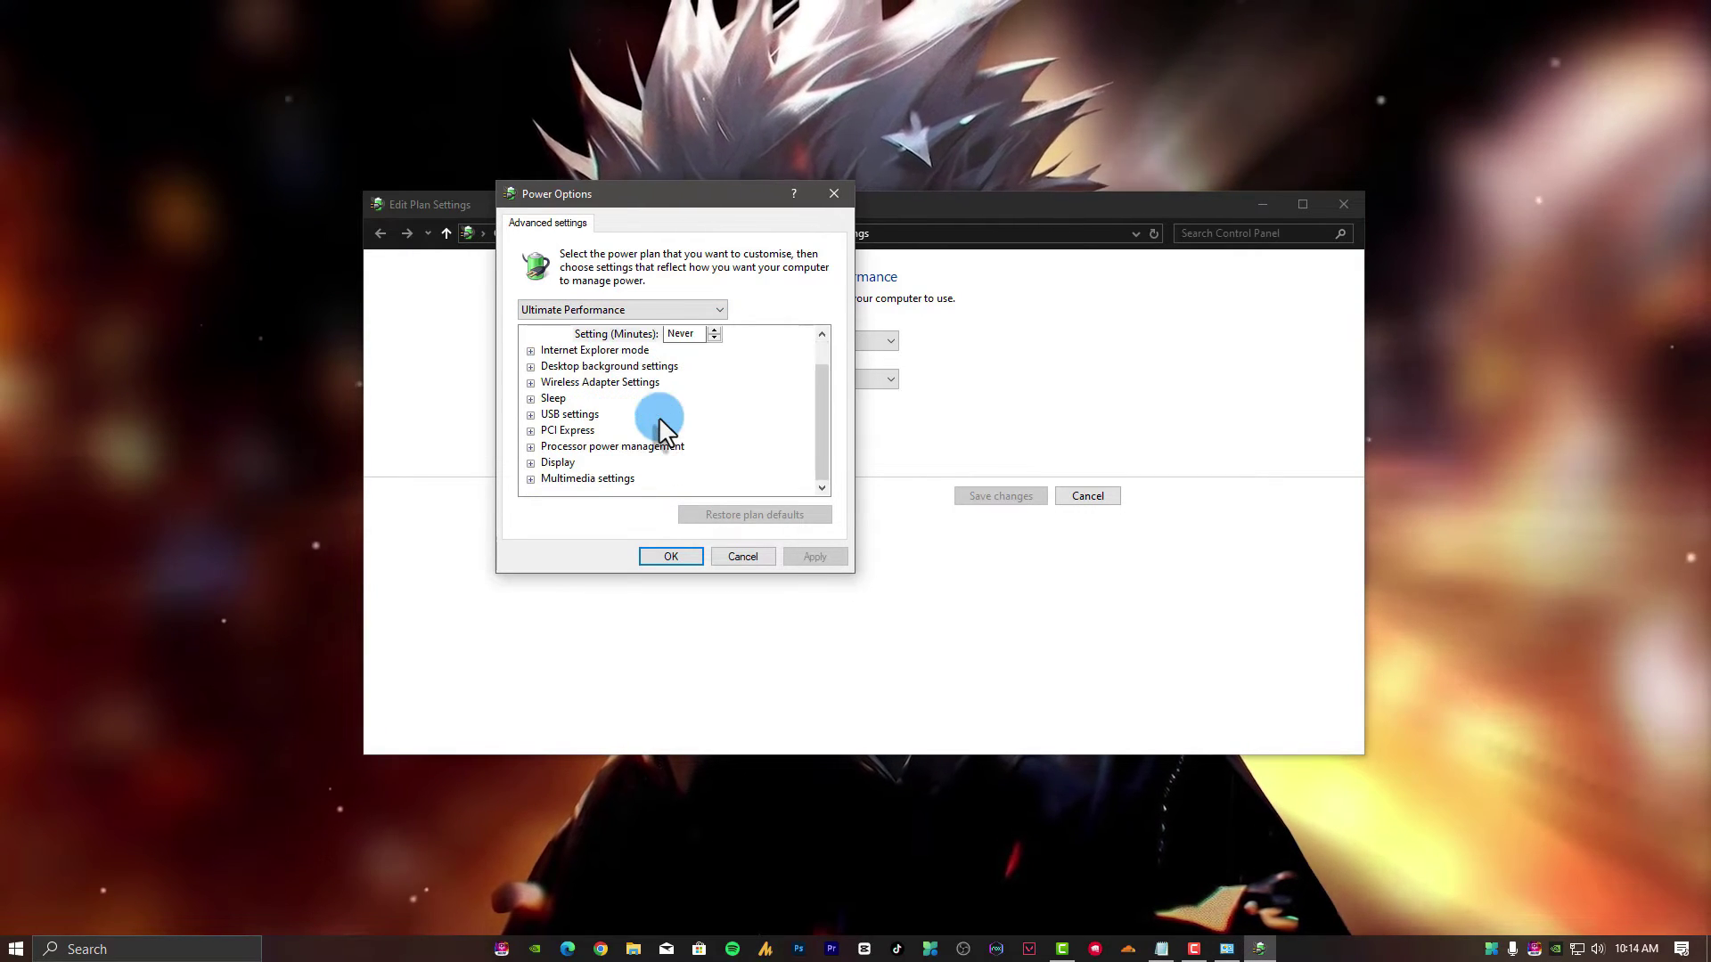
pyautogui.click(529, 383)
pyautogui.click(549, 398)
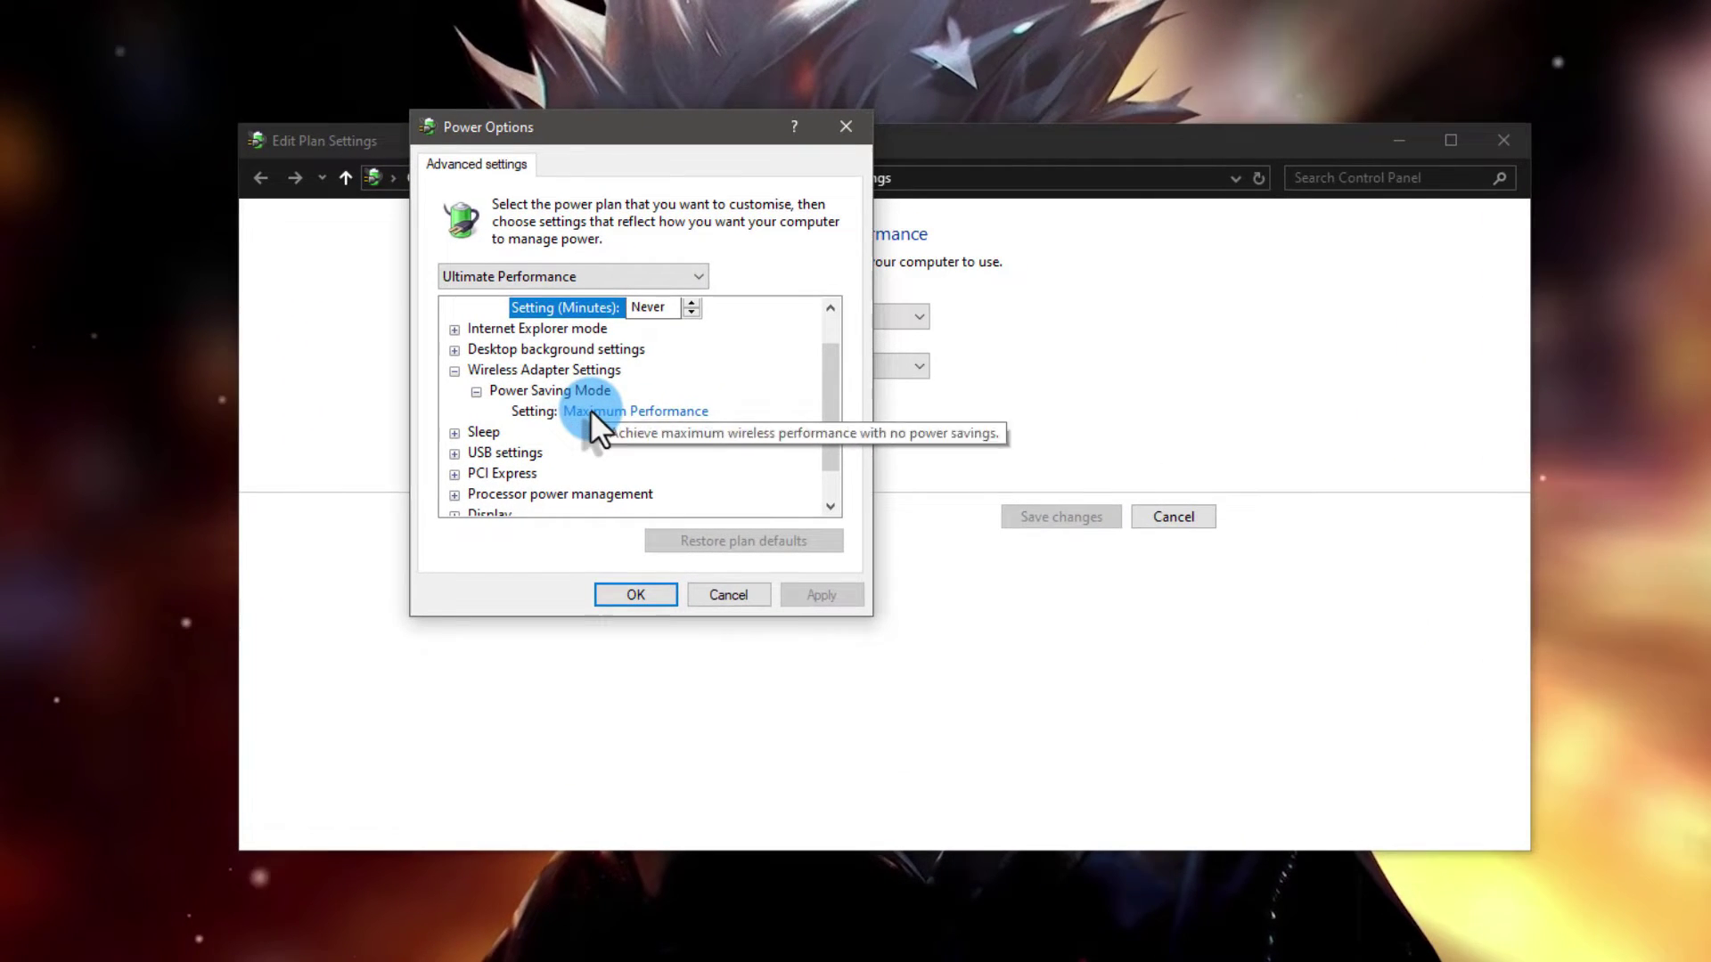
pyautogui.click(590, 409)
pyautogui.click(627, 414)
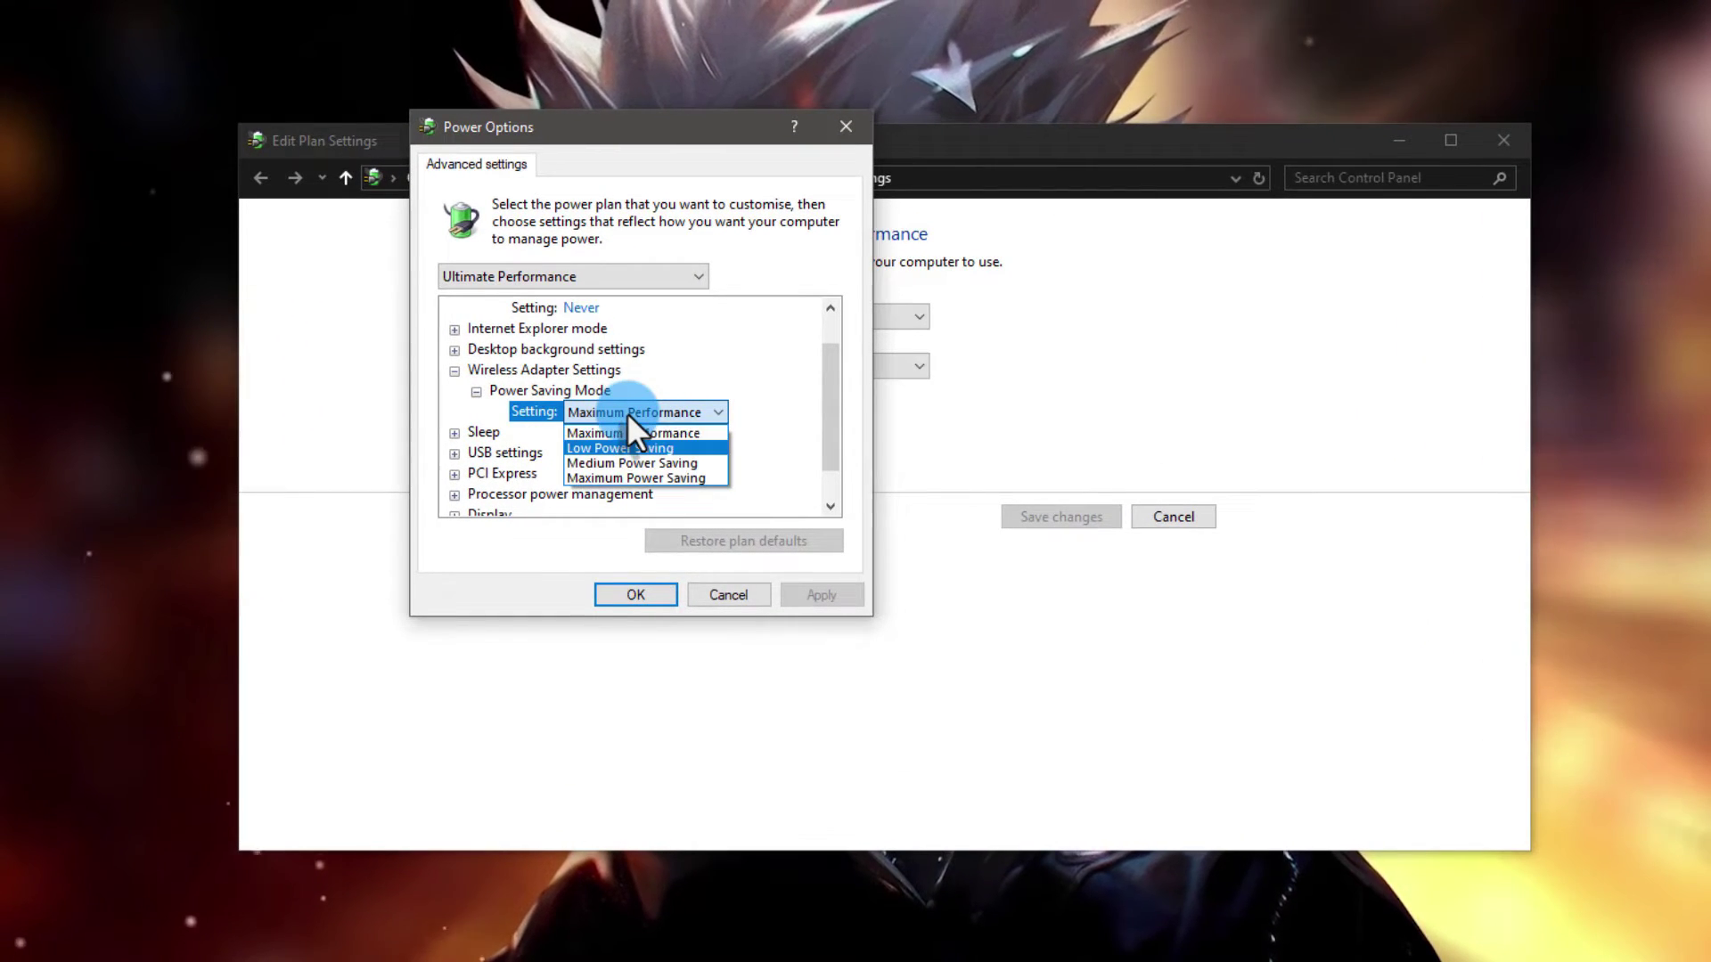
pyautogui.press('Down')
pyautogui.press('Down')
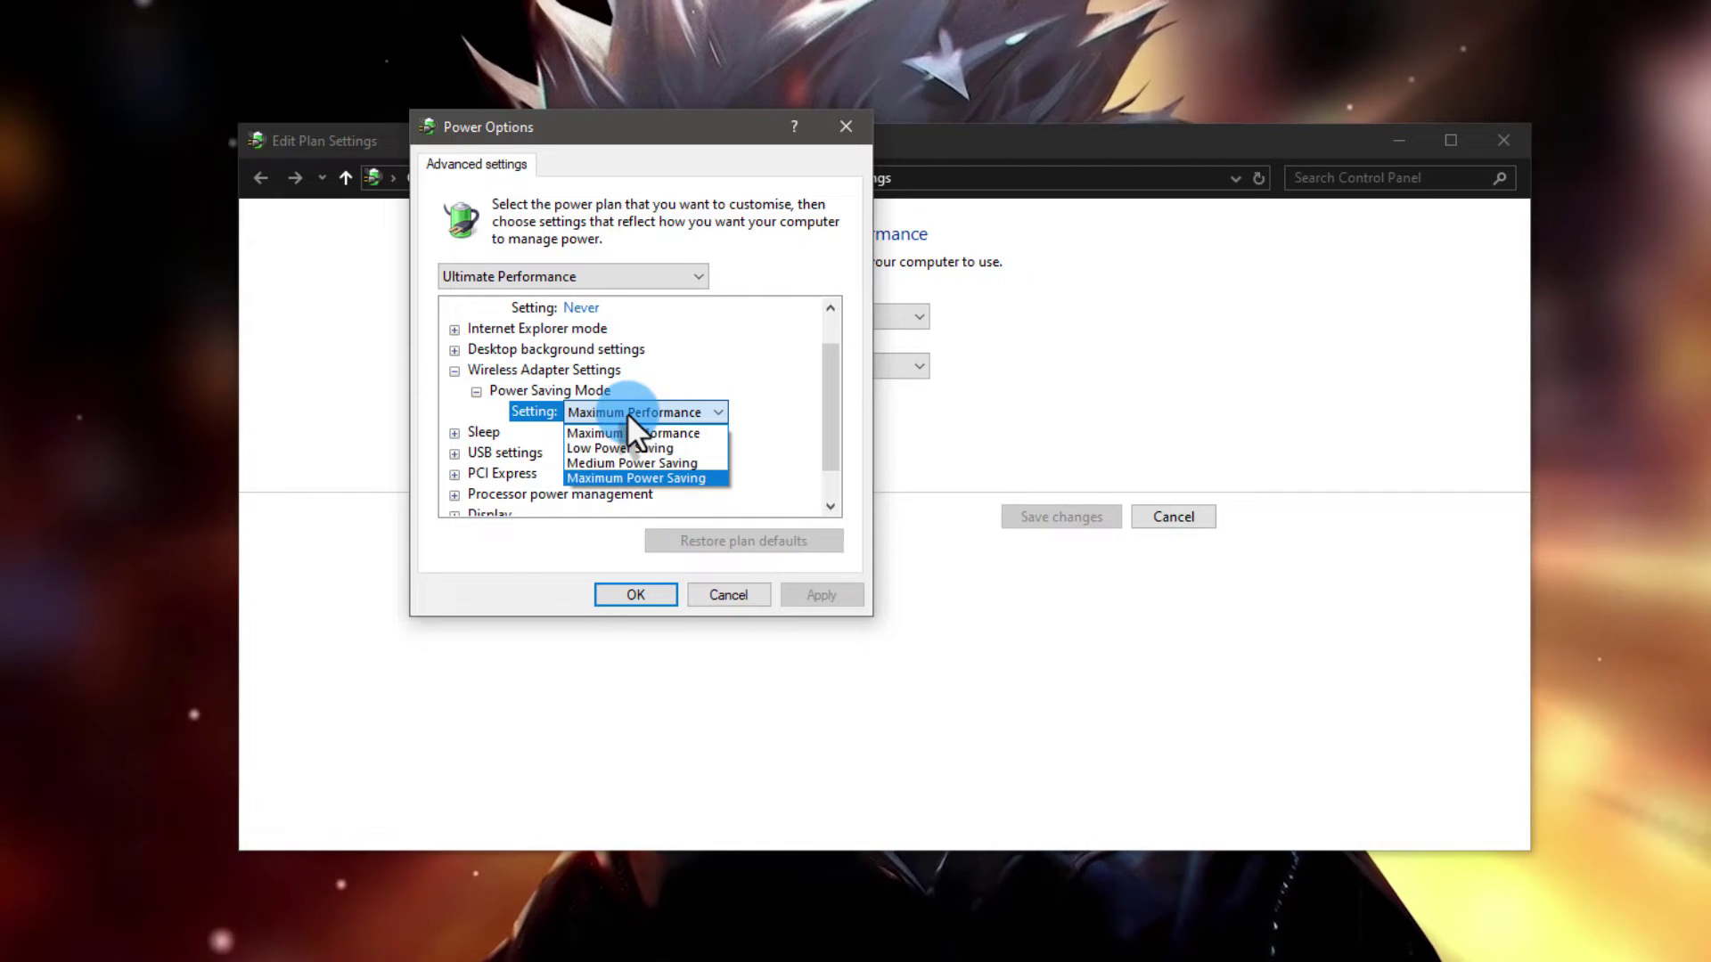
pyautogui.press('Up')
pyautogui.press('Up')
pyautogui.press('Up')
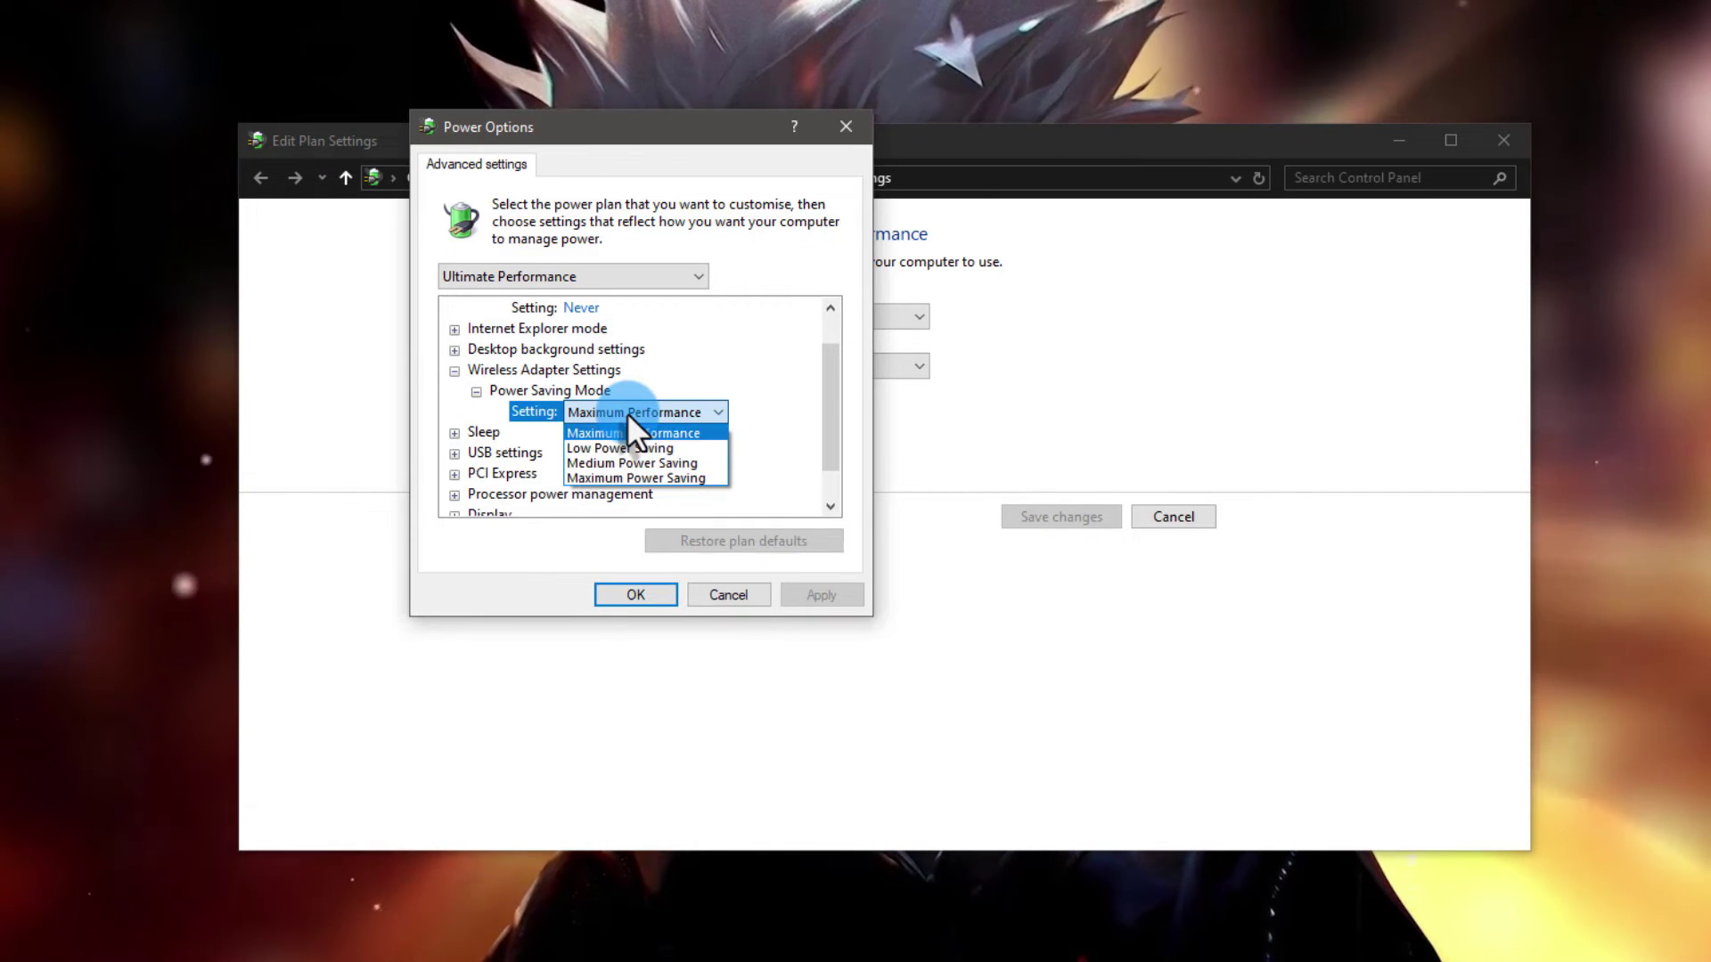
pyautogui.click(677, 429)
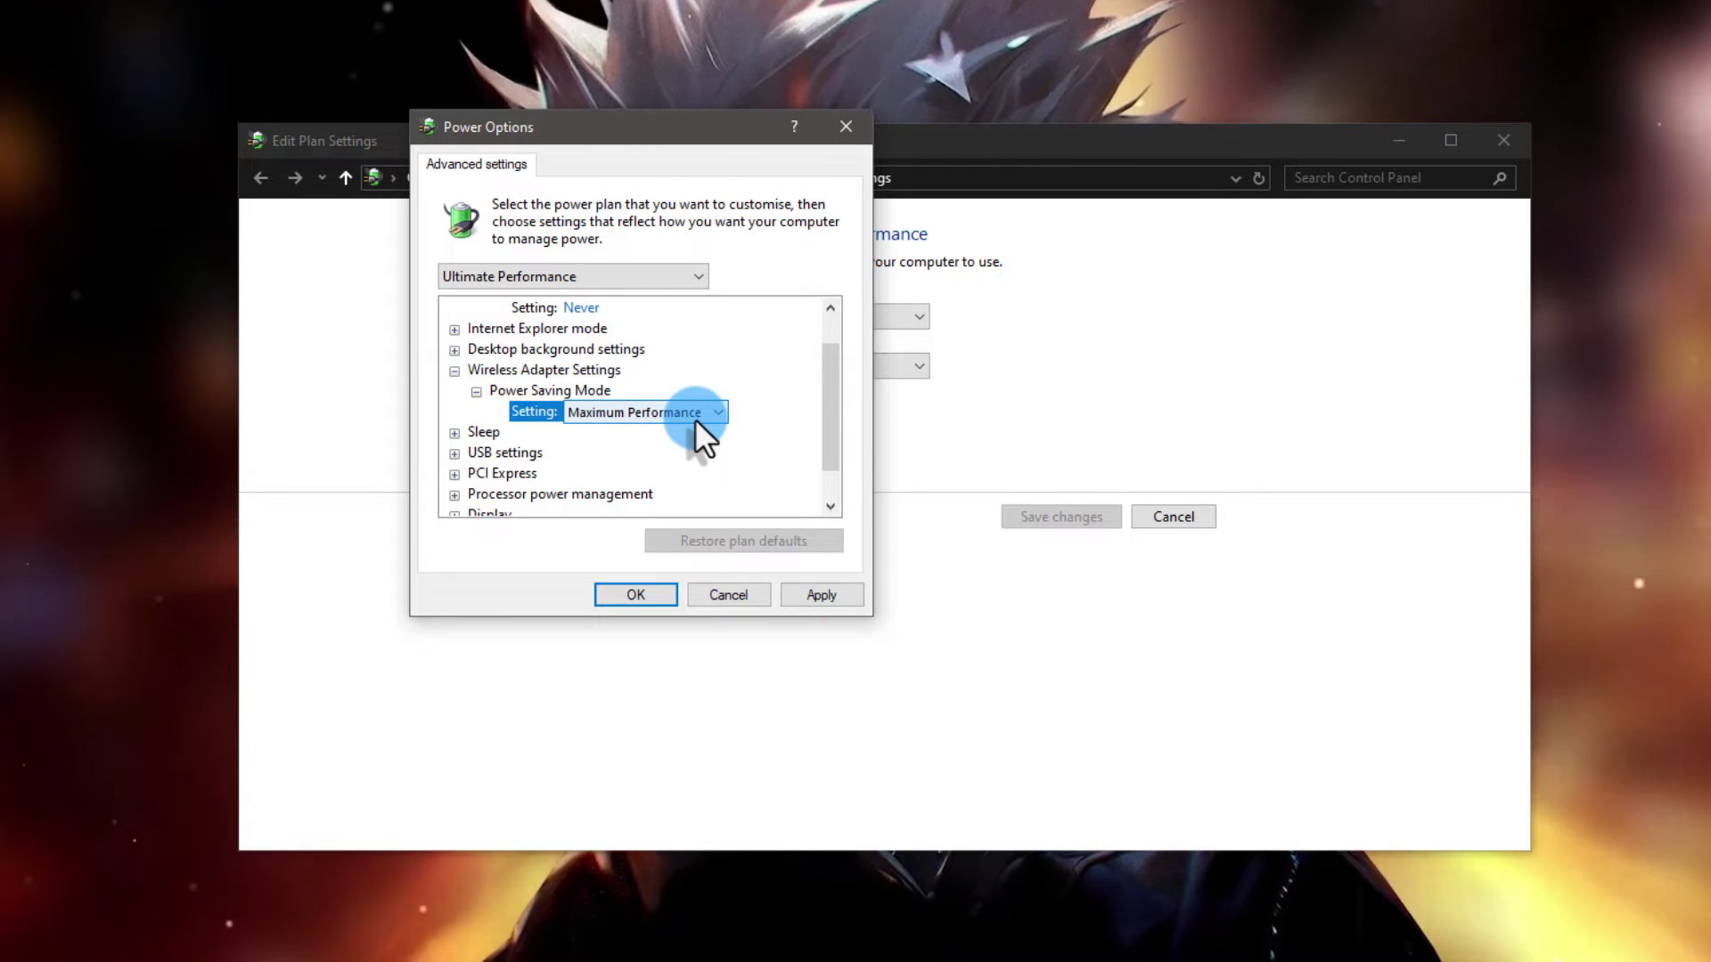
pyautogui.scroll(-1, 696, 423)
pyautogui.click(811, 597)
pyautogui.click(647, 598)
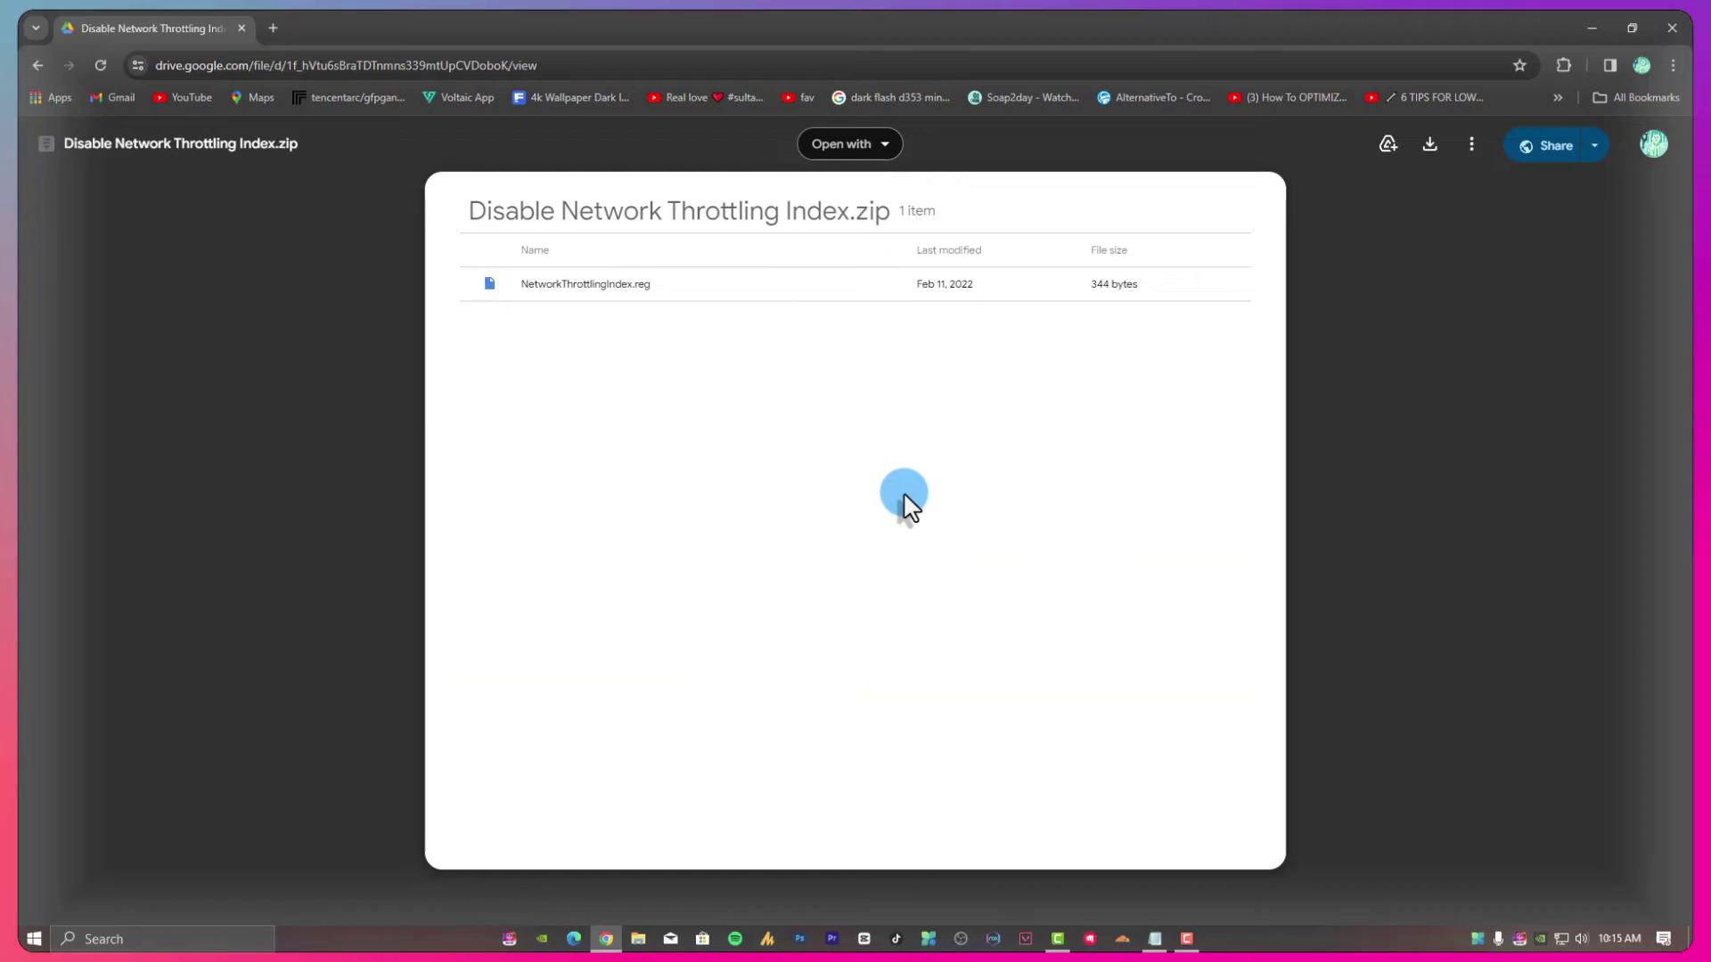
# Download Disable Network Throttling Index.zip from its Google Drive preview
pyautogui.click(1441, 138)
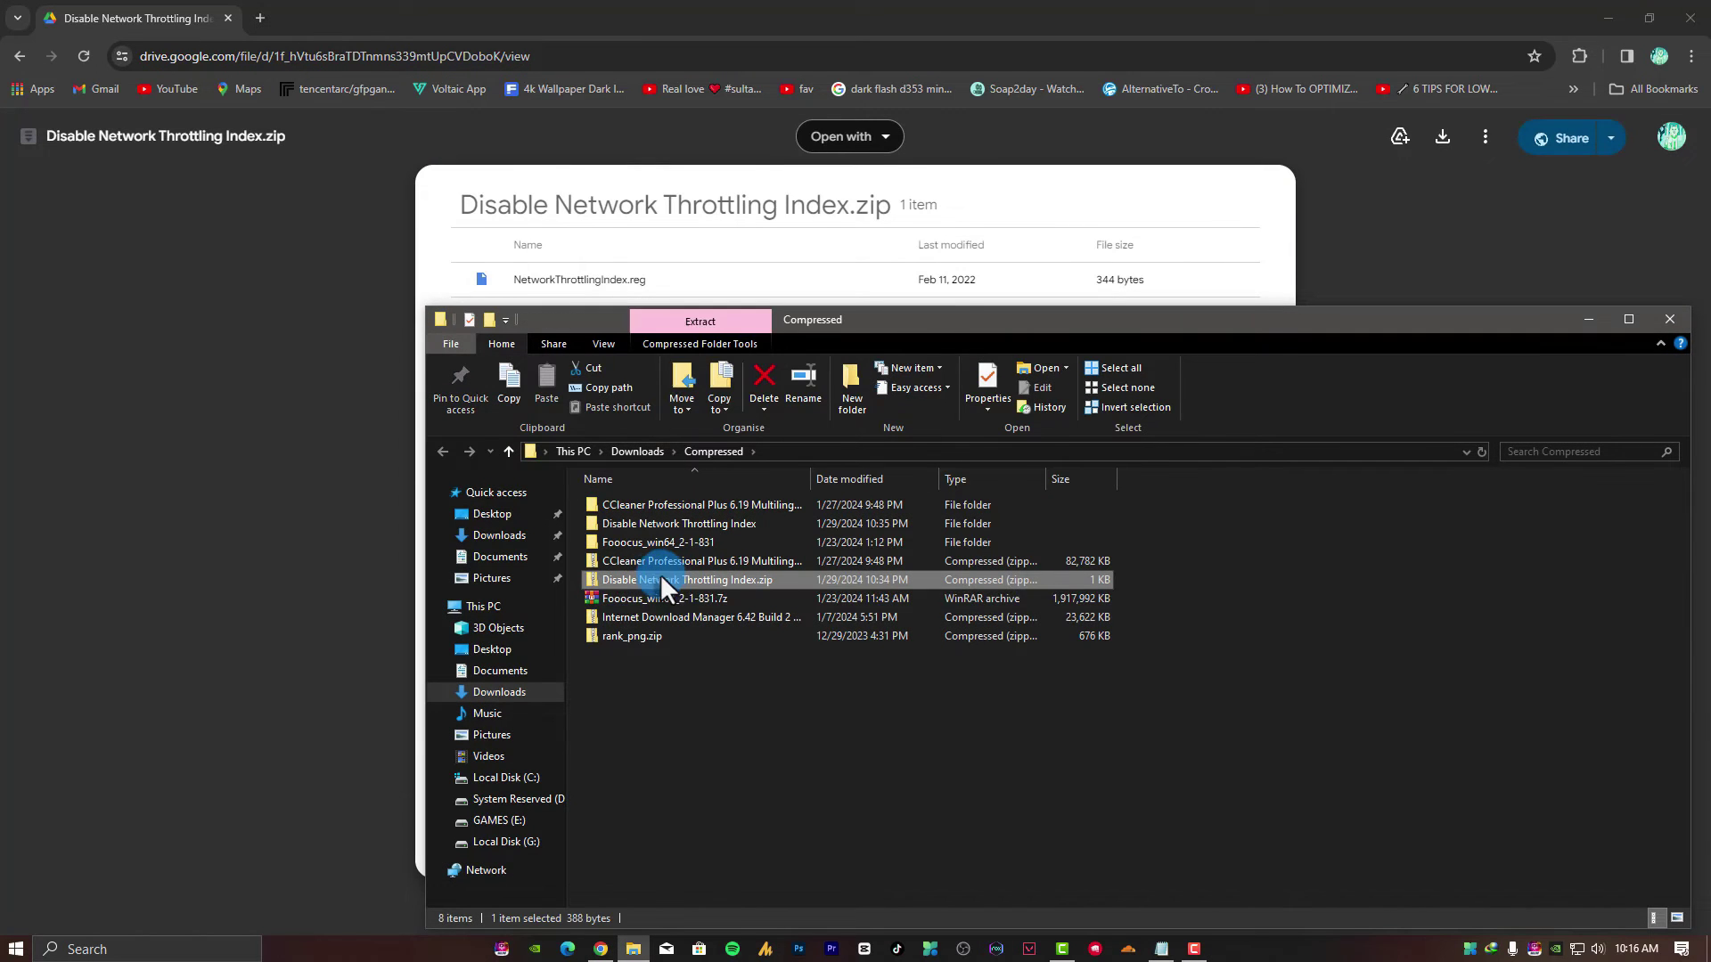
# Extract the zip into its own Disable Network Throttling Index folder and open it
pyautogui.rightClick(651, 577)
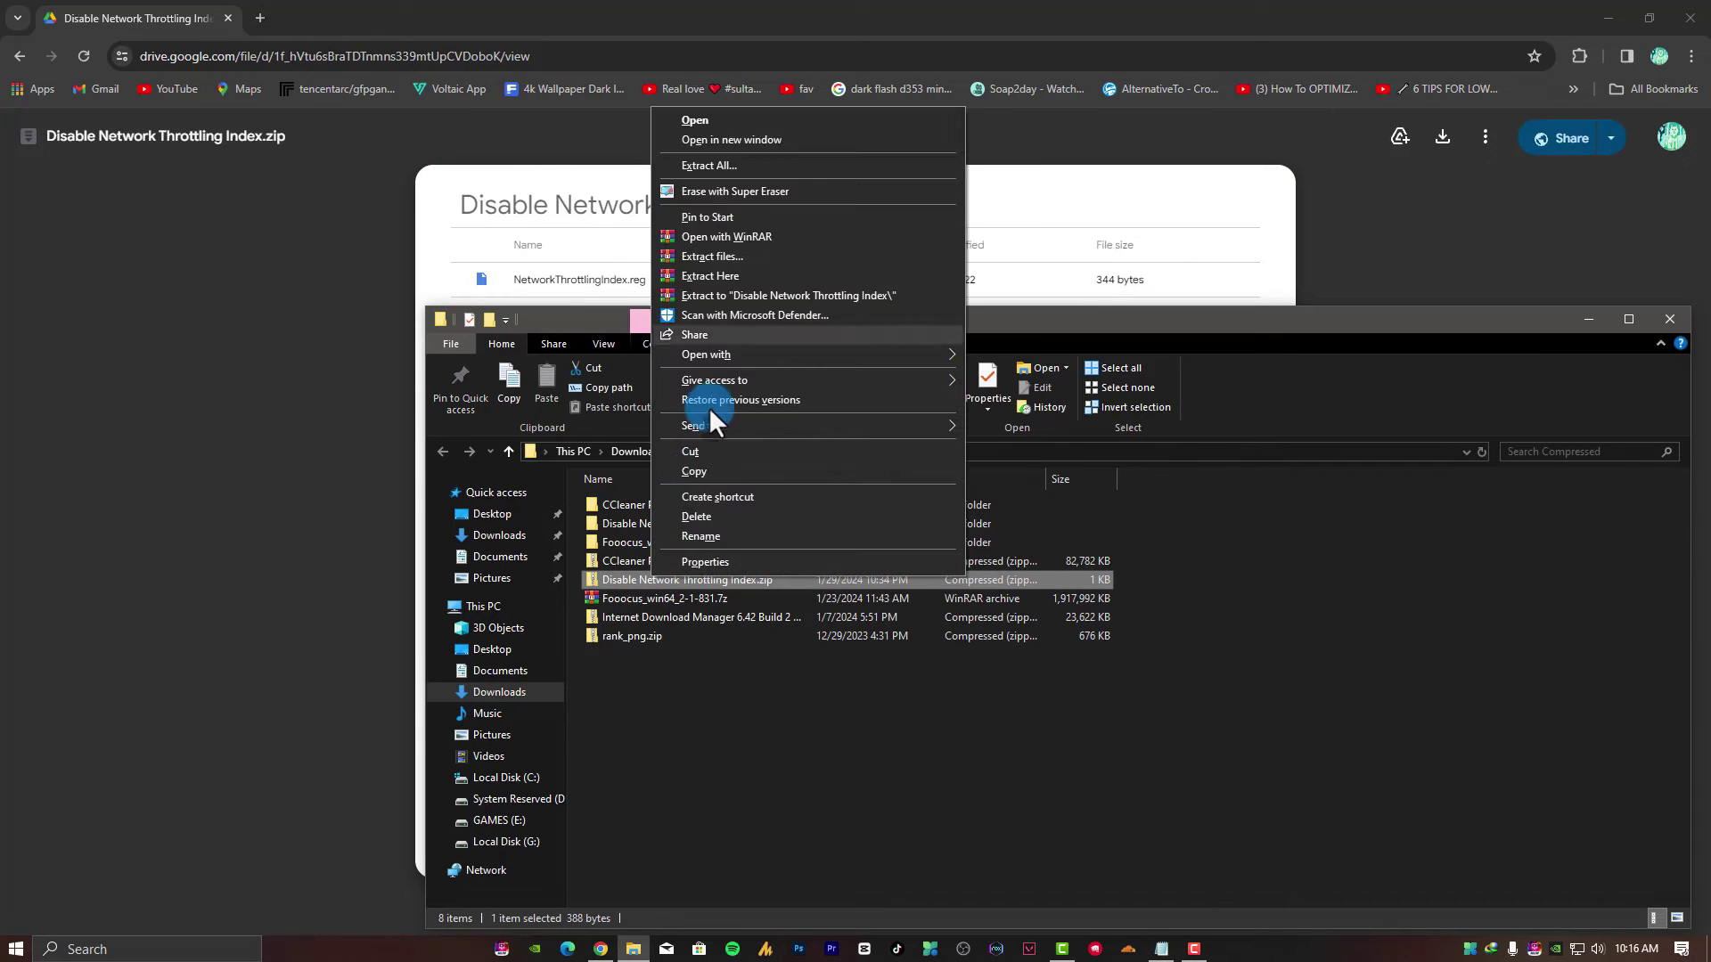
pyautogui.click(750, 295)
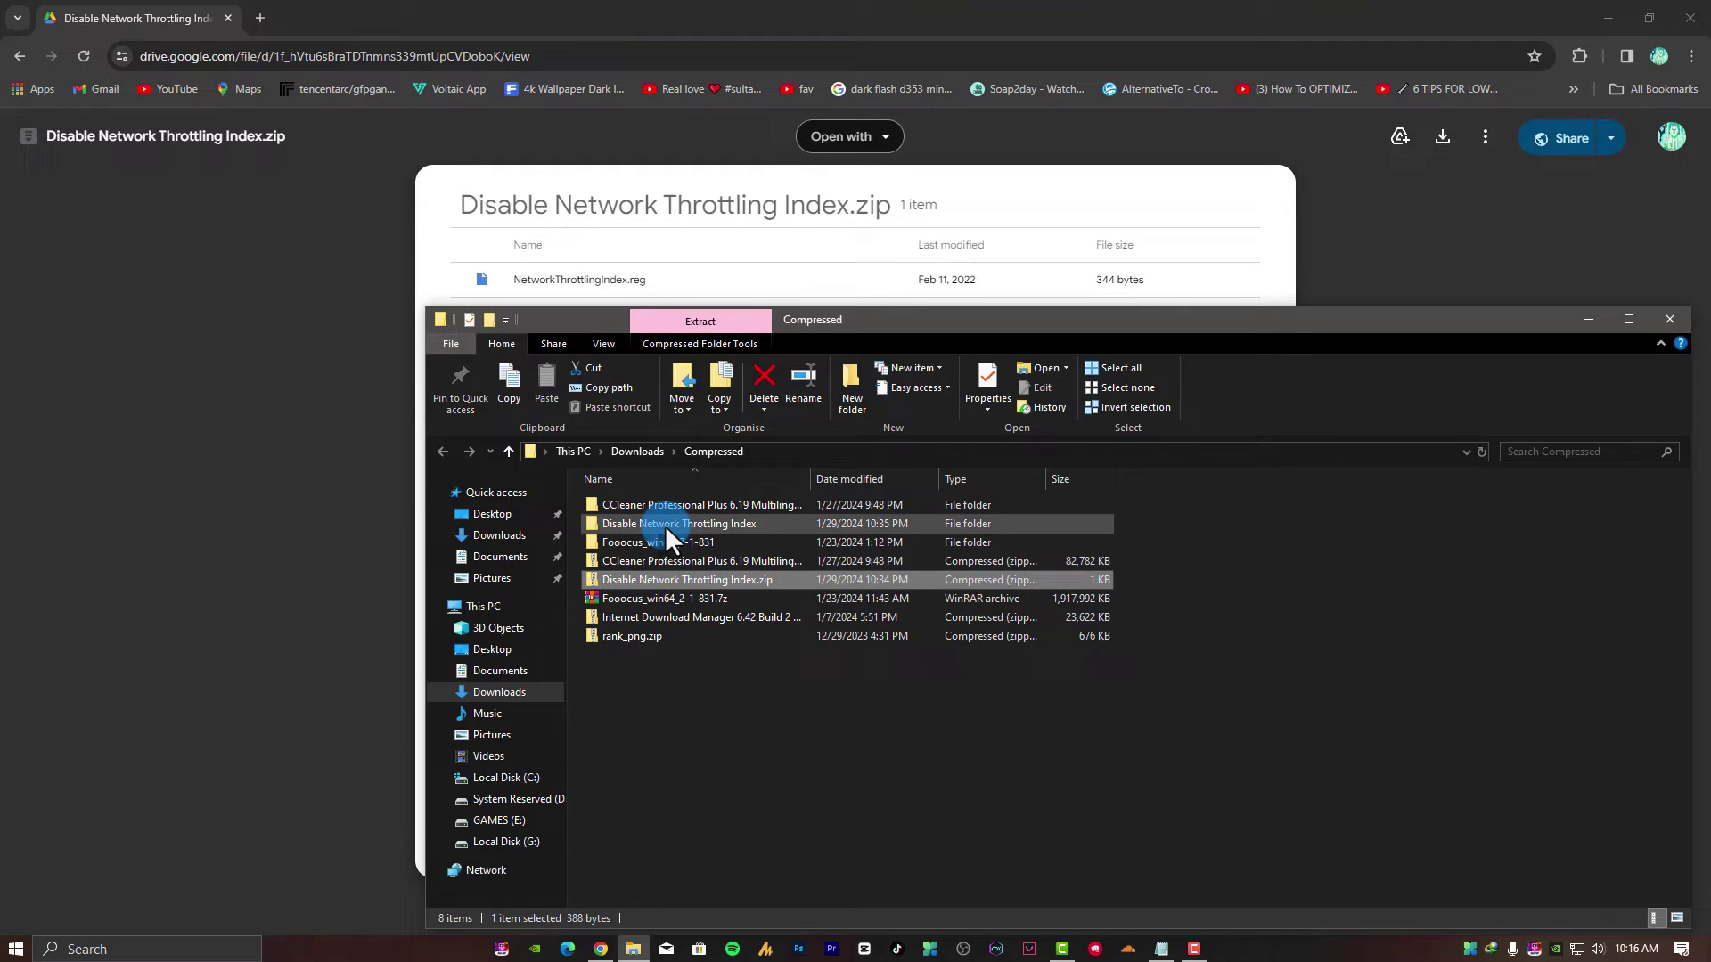
pyautogui.click(665, 525)
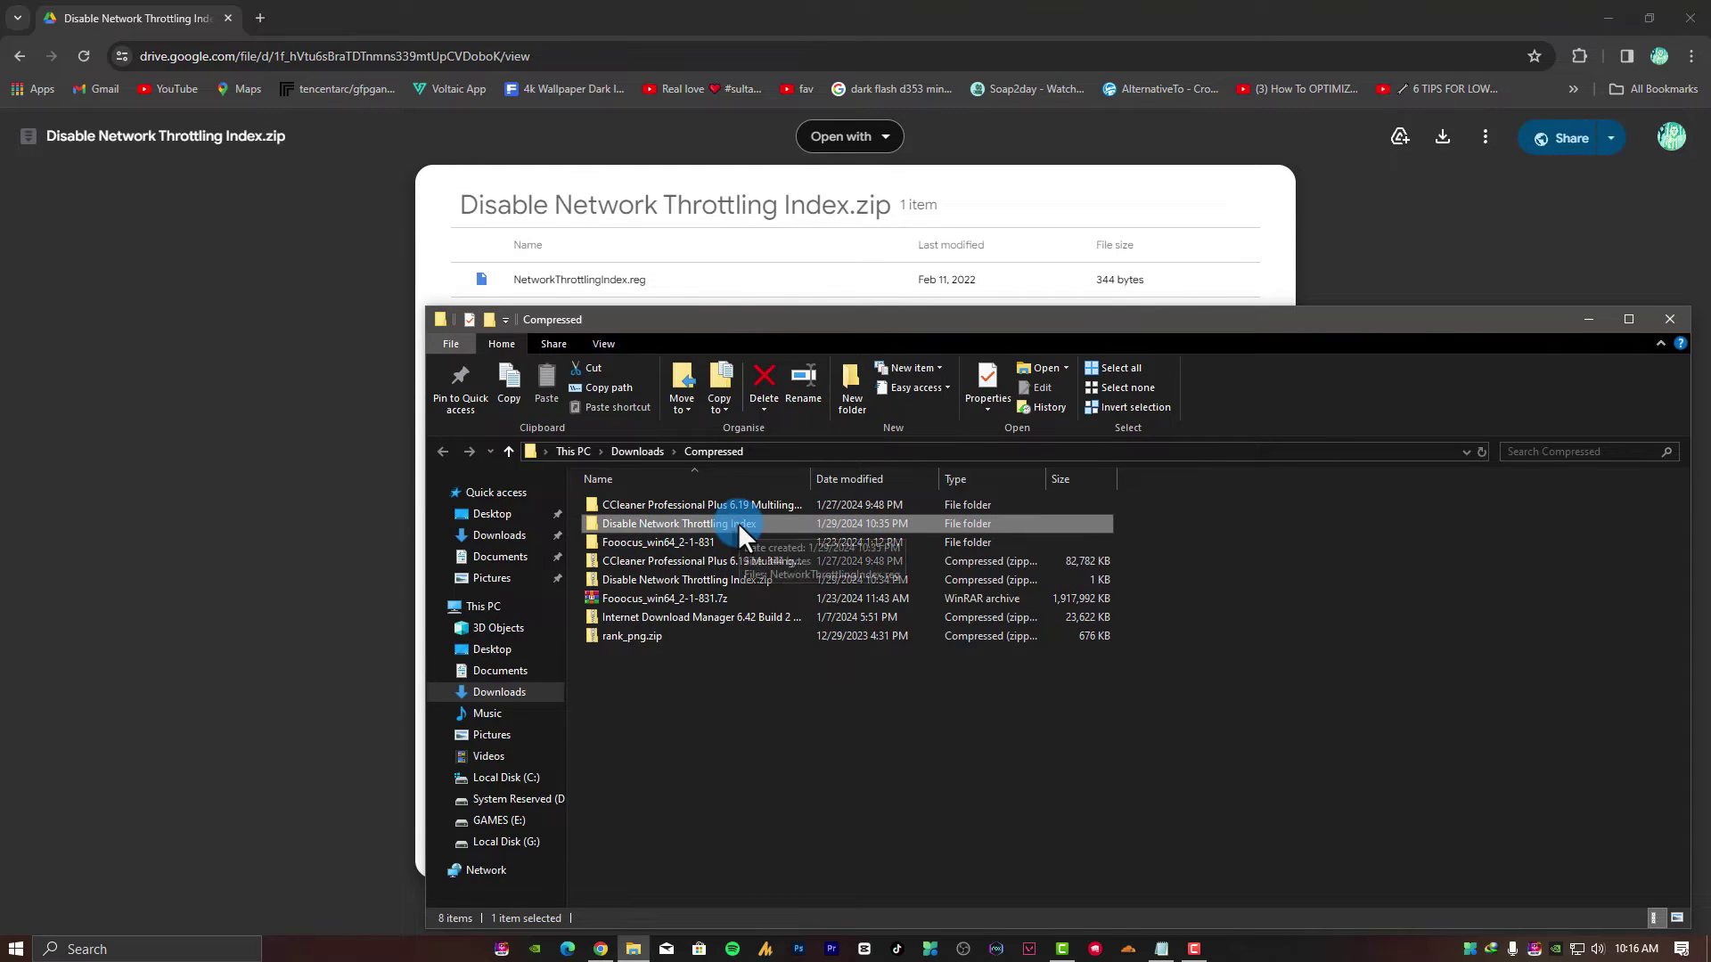
pyautogui.doubleClick(737, 523)
# Merge NetworkThrottlingIndex.reg into the registry, then close File Explorer and Chrome
pyautogui.click(683, 507)
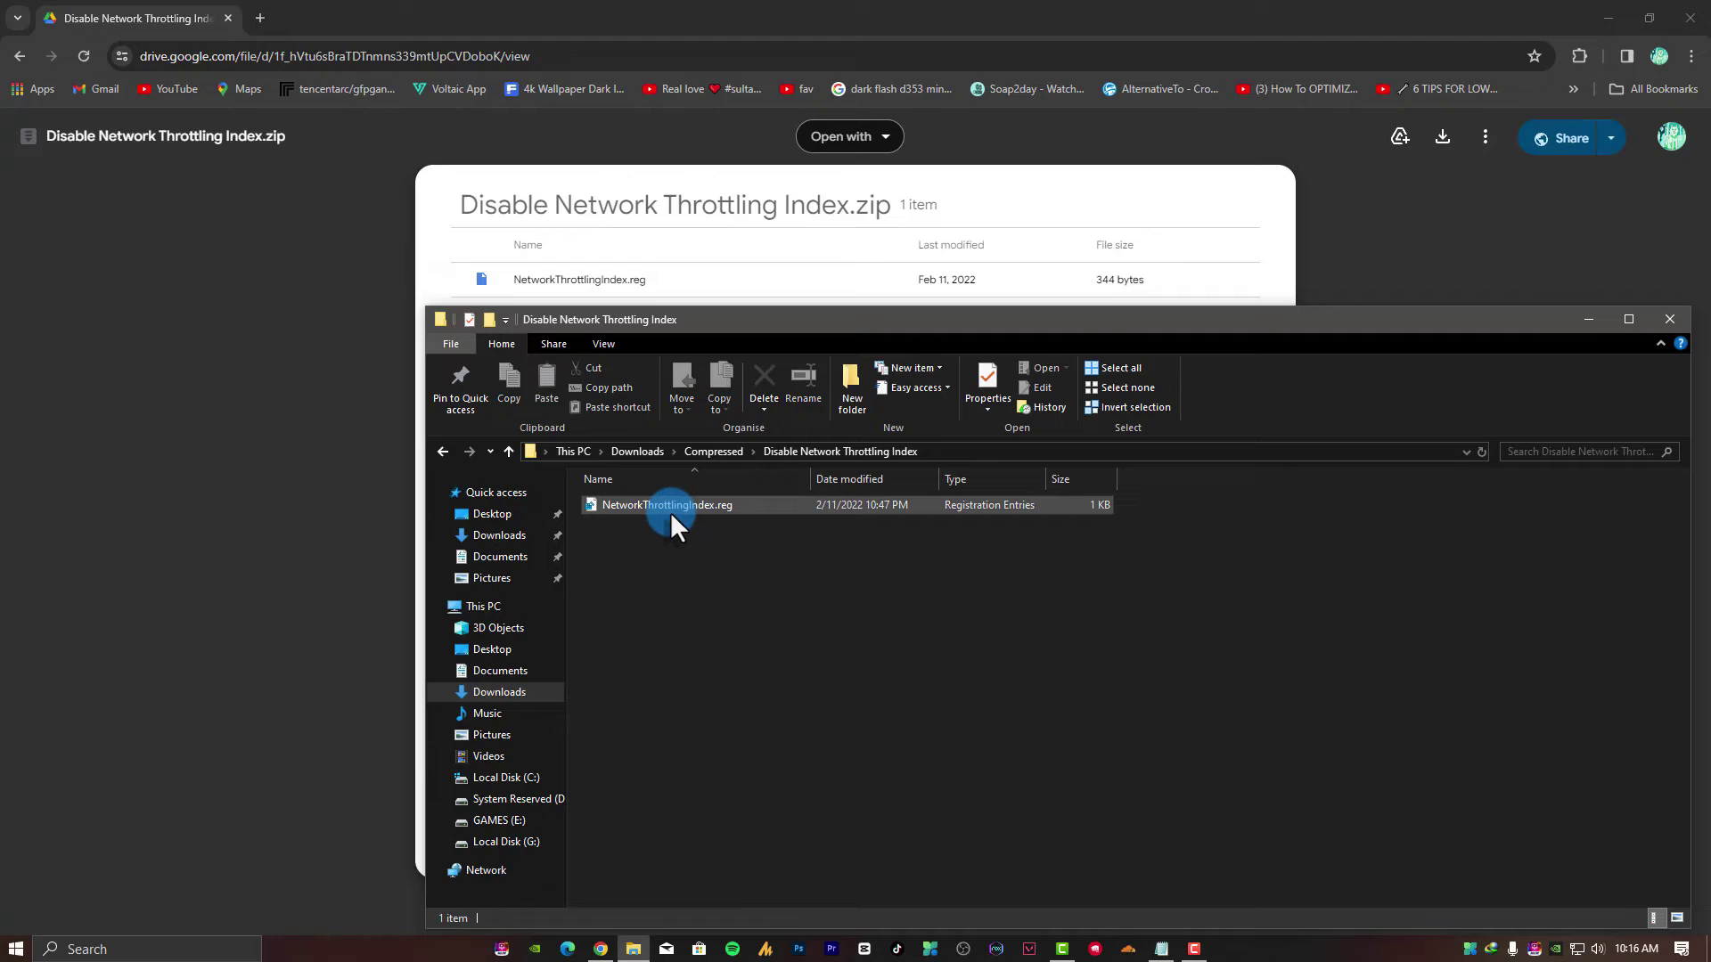
pyautogui.rightClick(776, 504)
pyautogui.rightClick(729, 506)
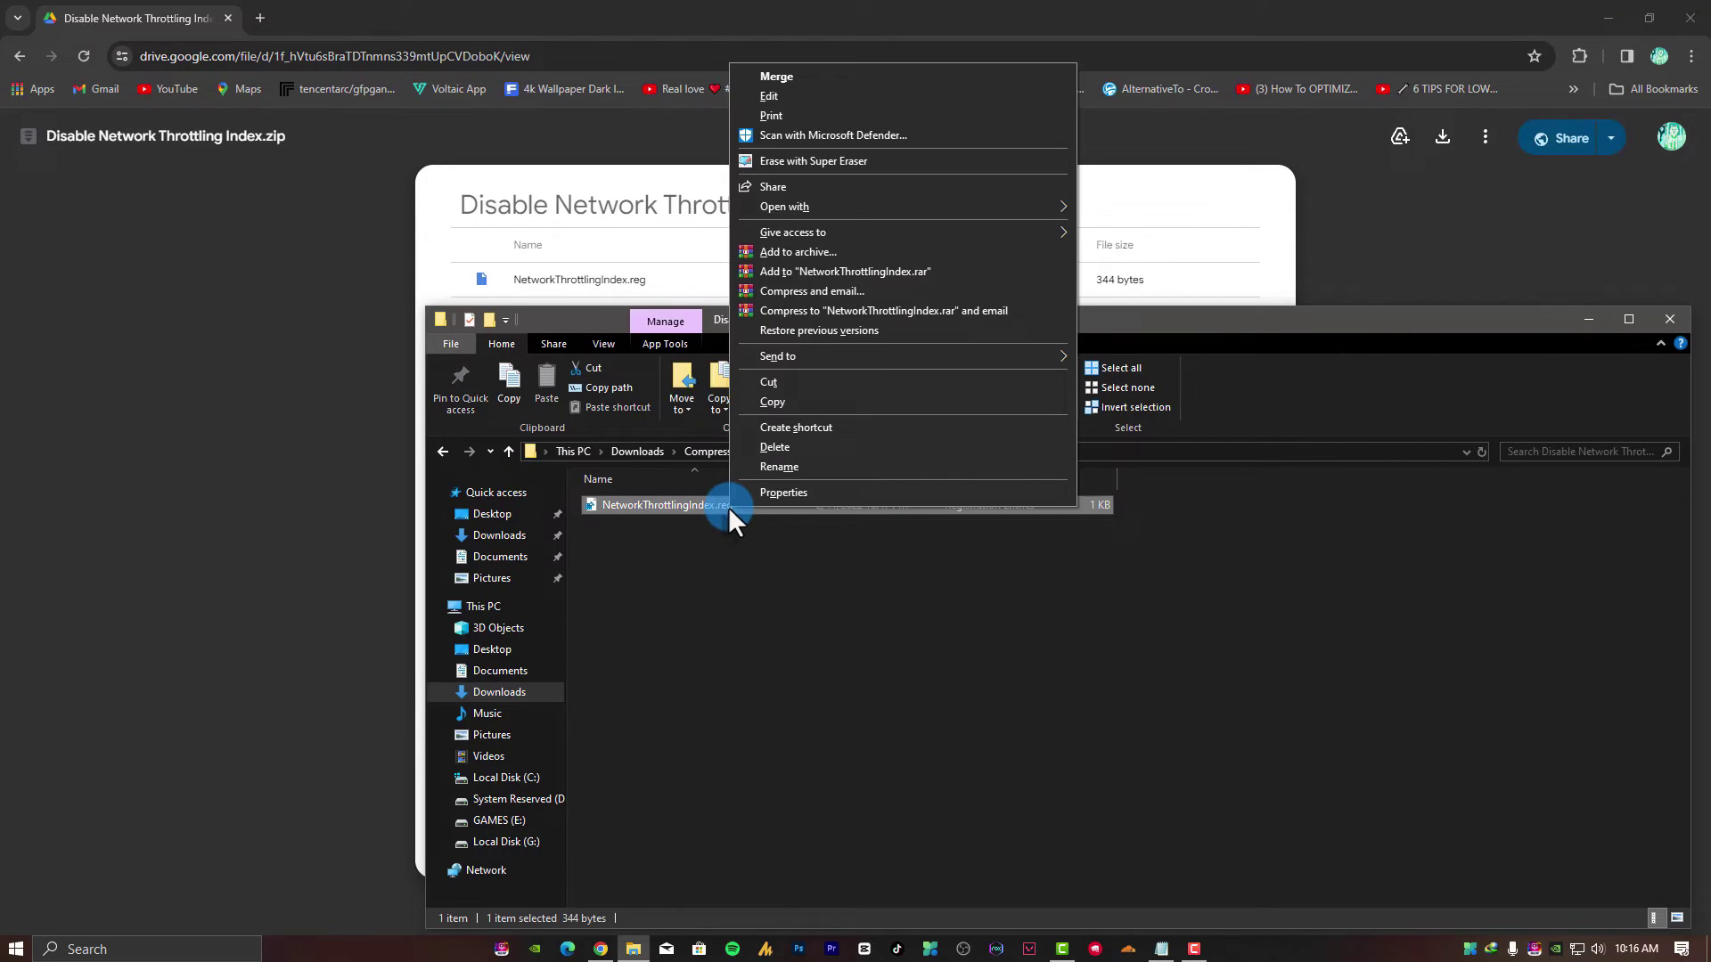
pyautogui.click(828, 77)
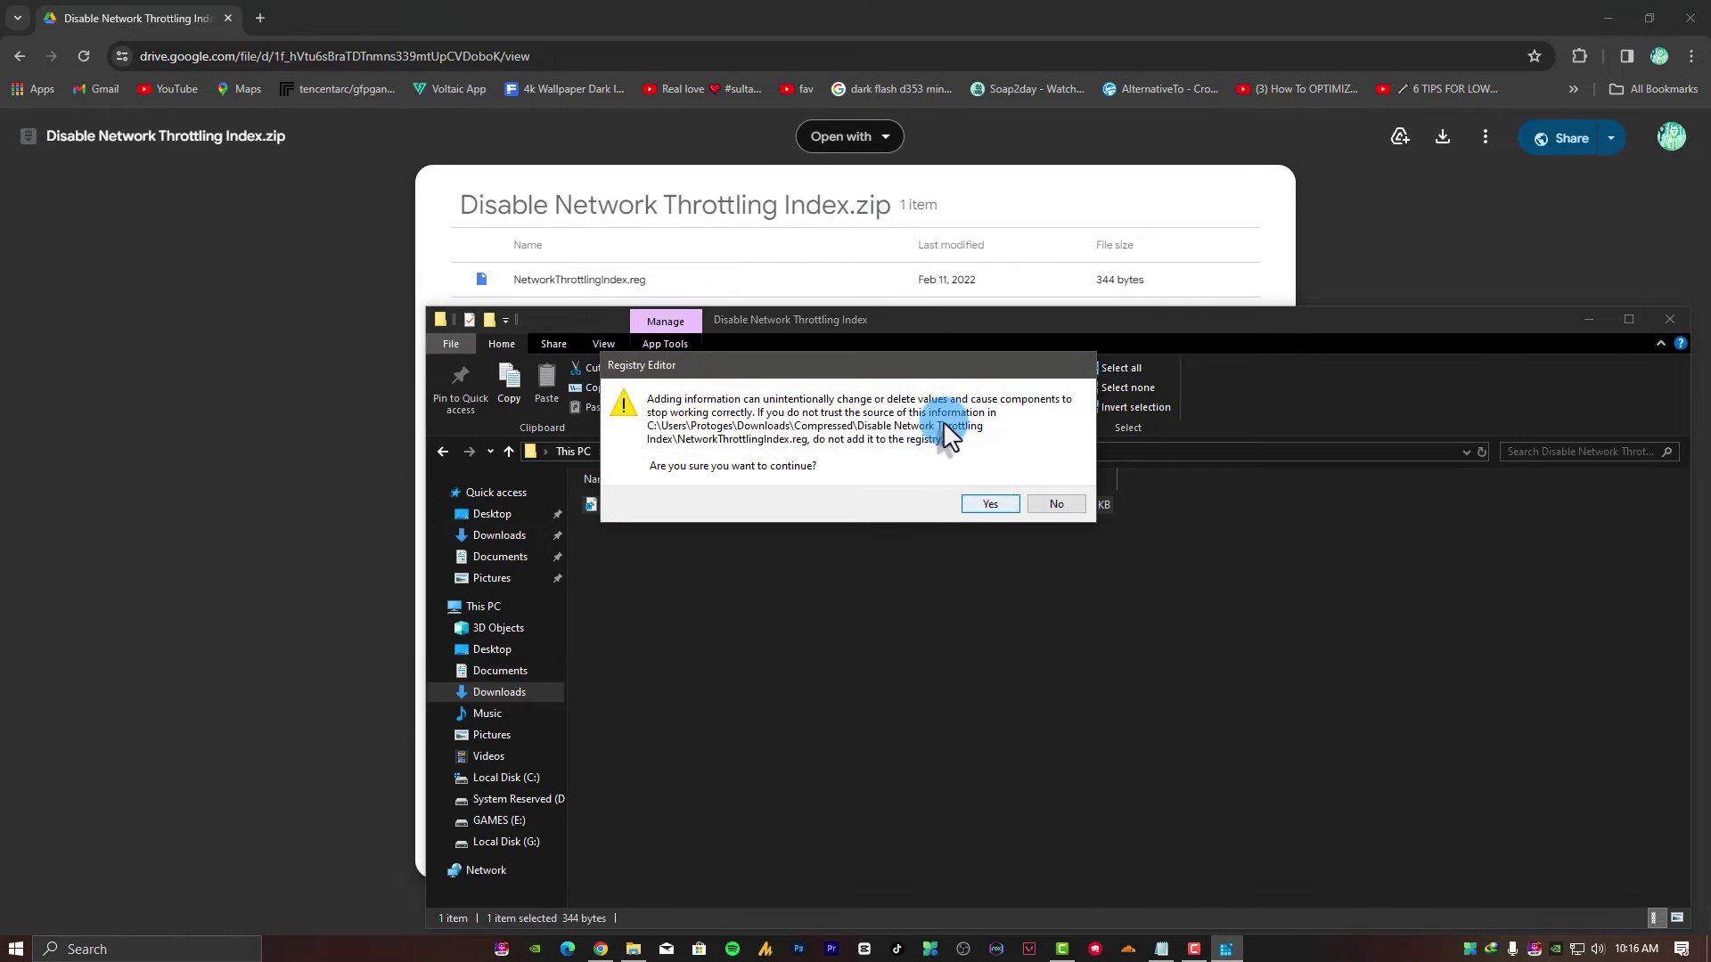
pyautogui.click(972, 503)
pyautogui.click(1054, 482)
pyautogui.click(1669, 321)
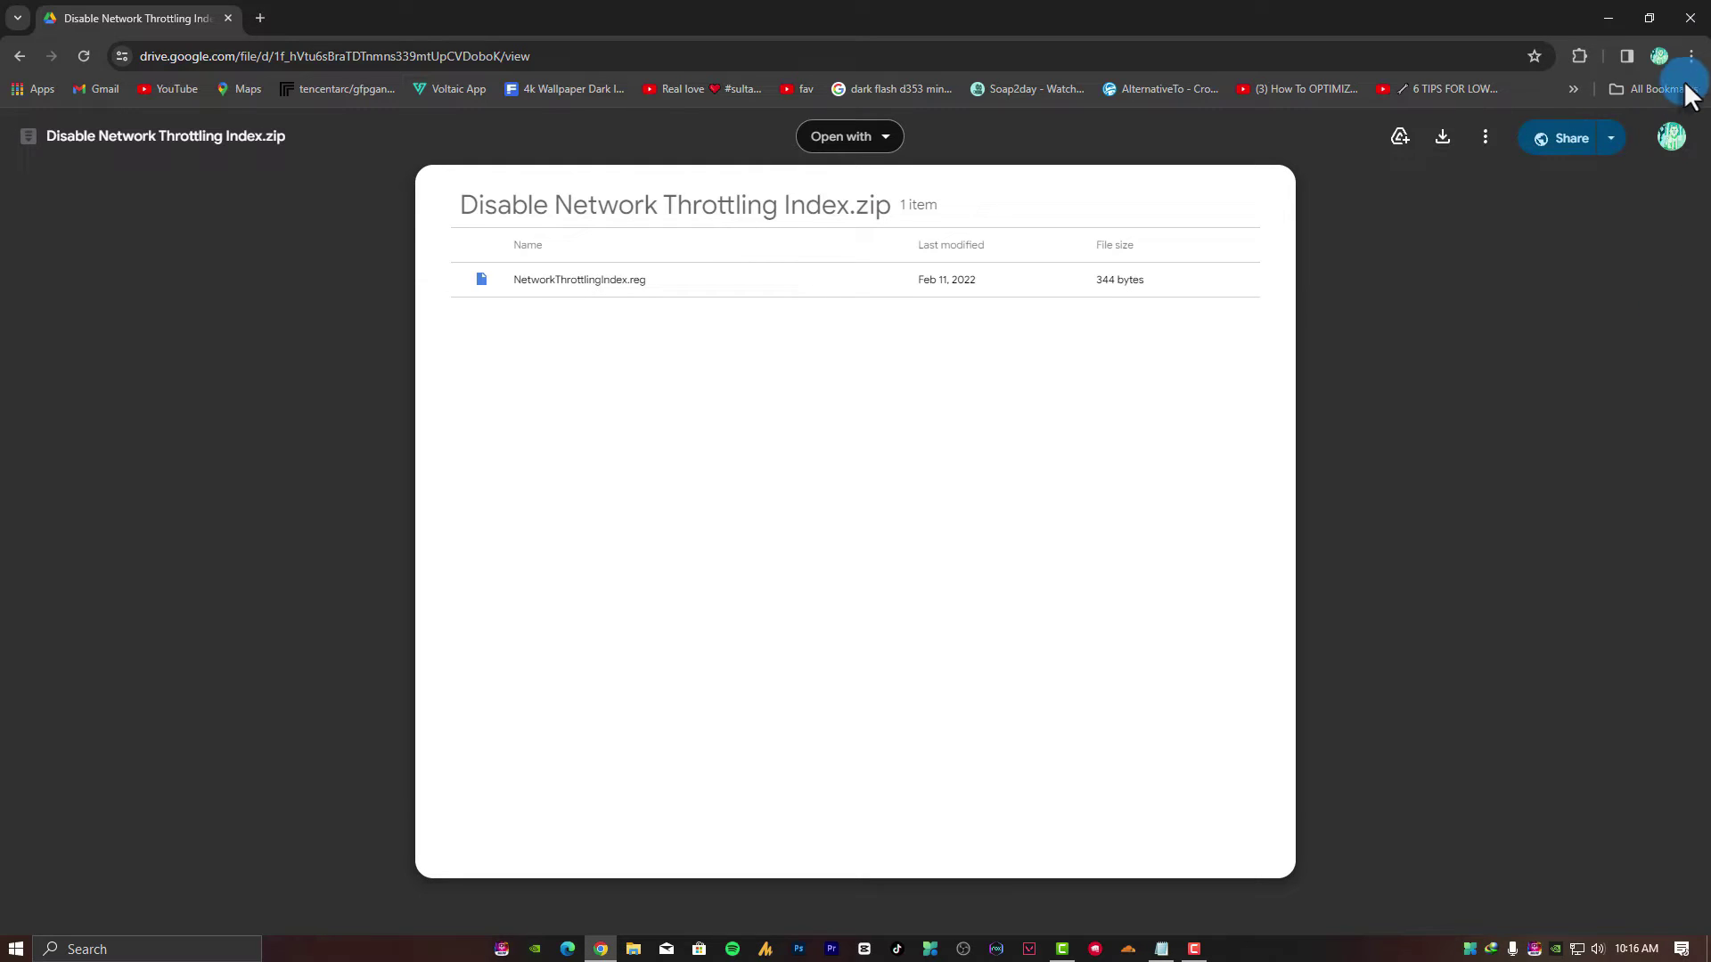
pyautogui.click(1693, 23)
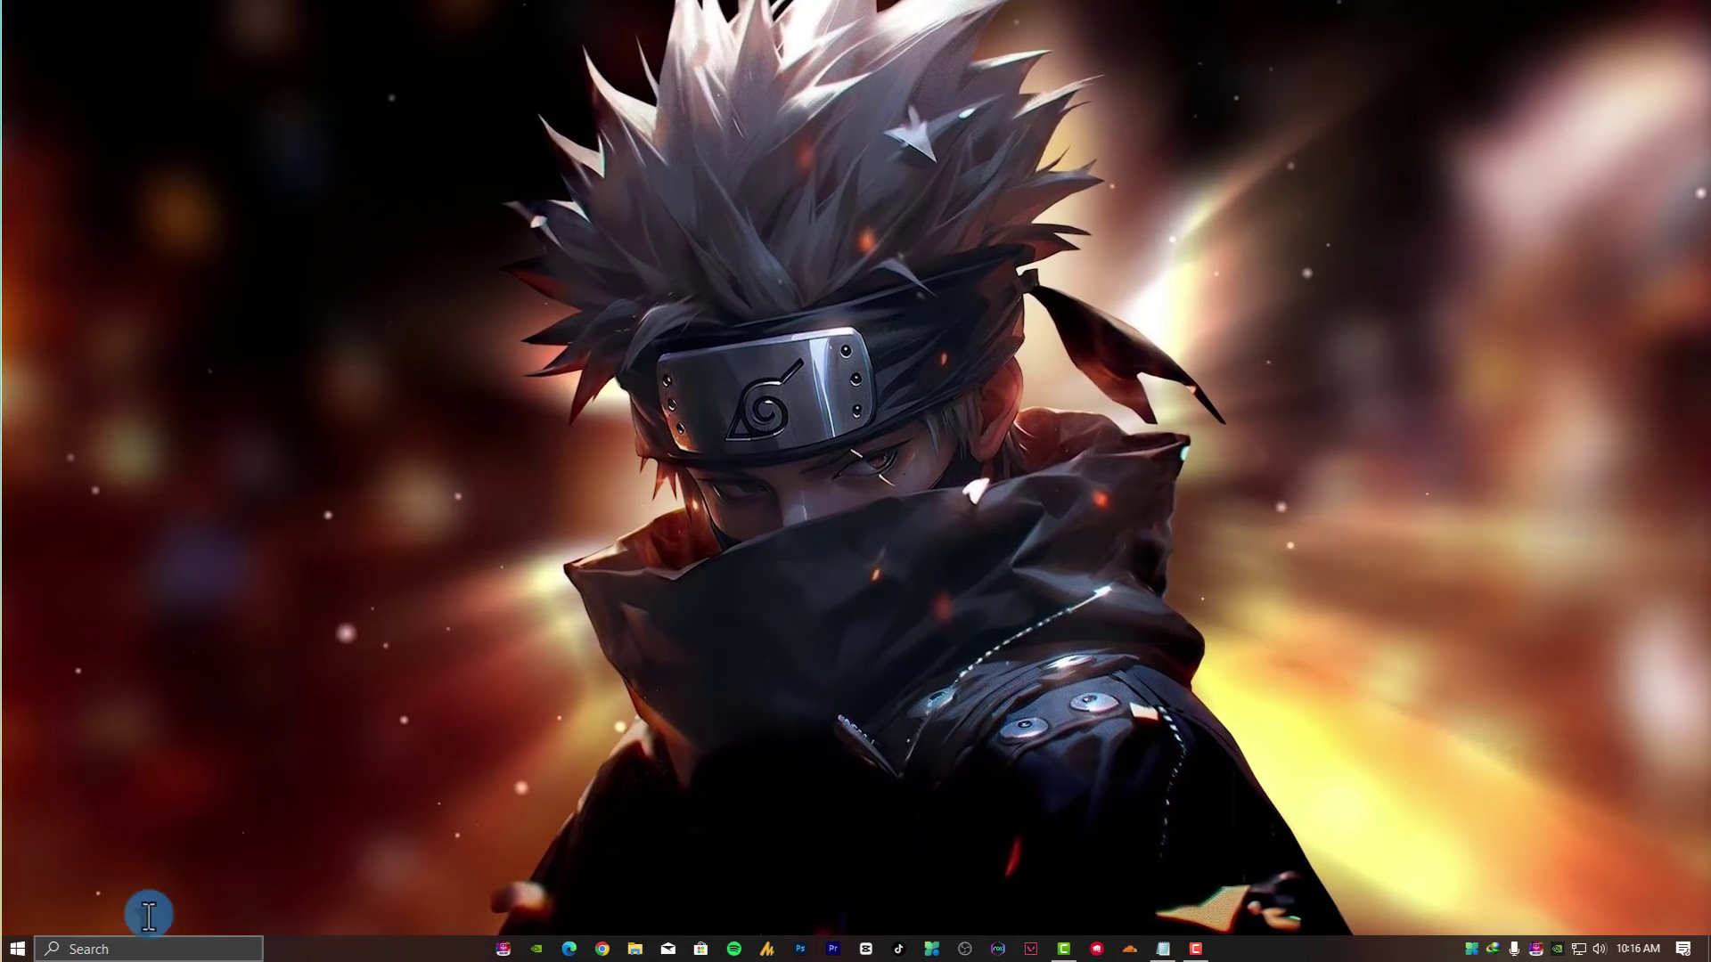
# Search Start for cmd and launch Command Prompt as administrator
pyautogui.click(18, 949)
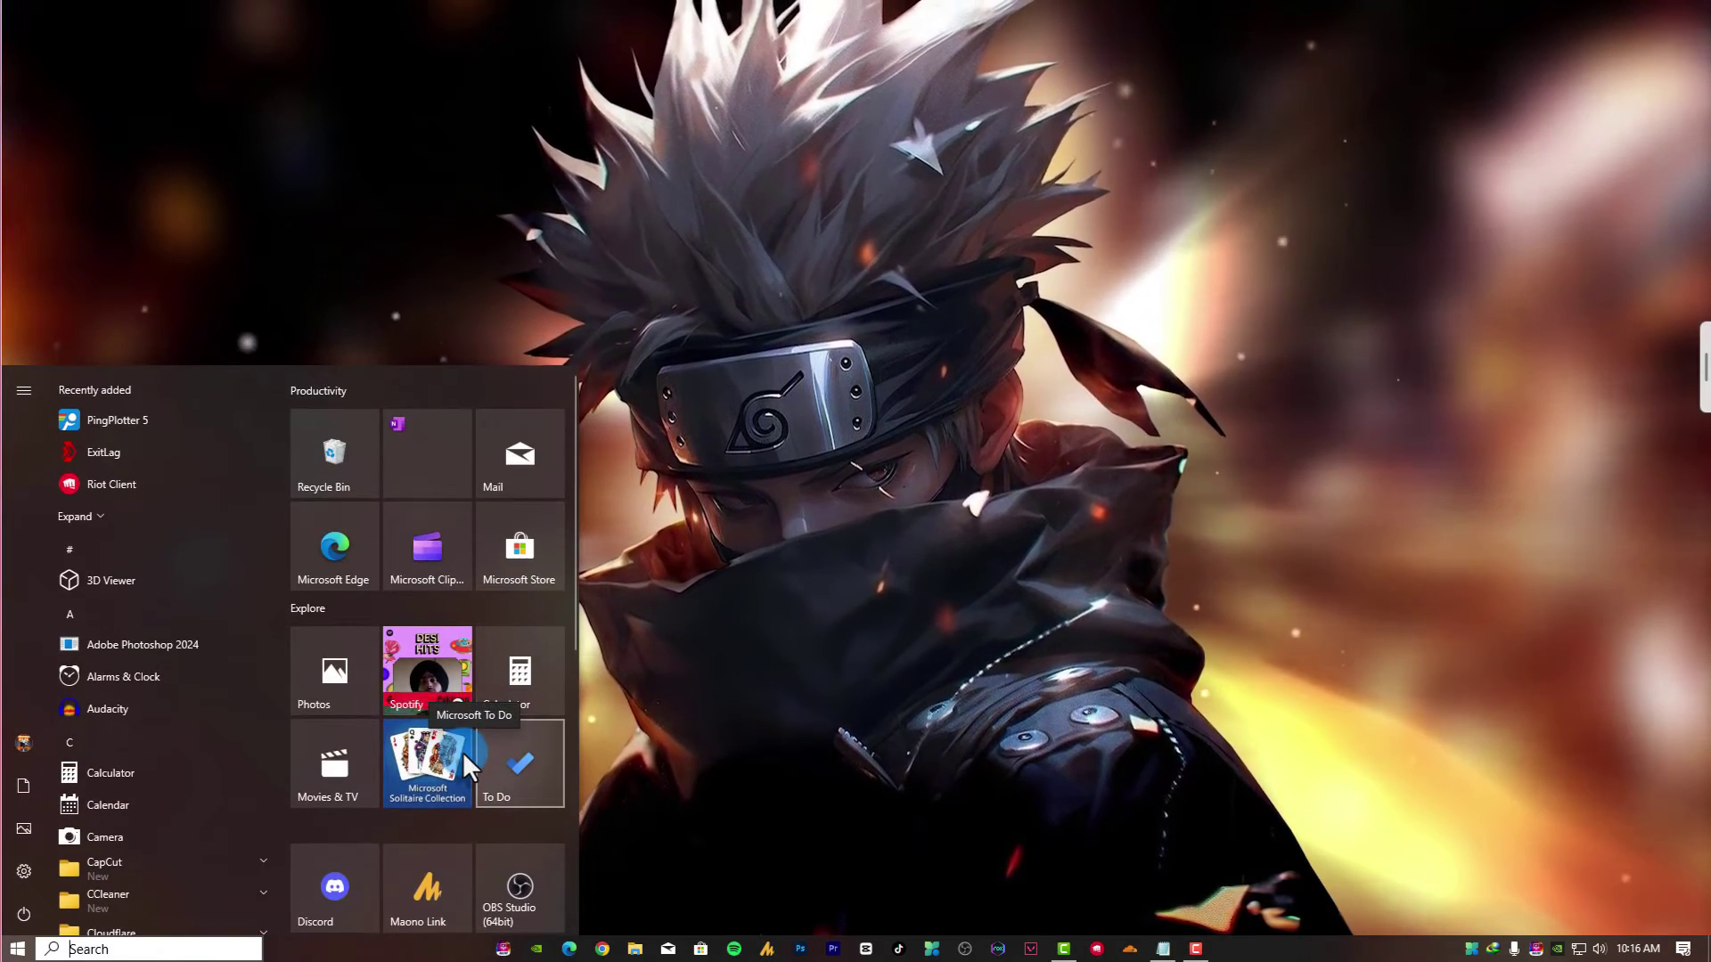
pyautogui.write('cmd')
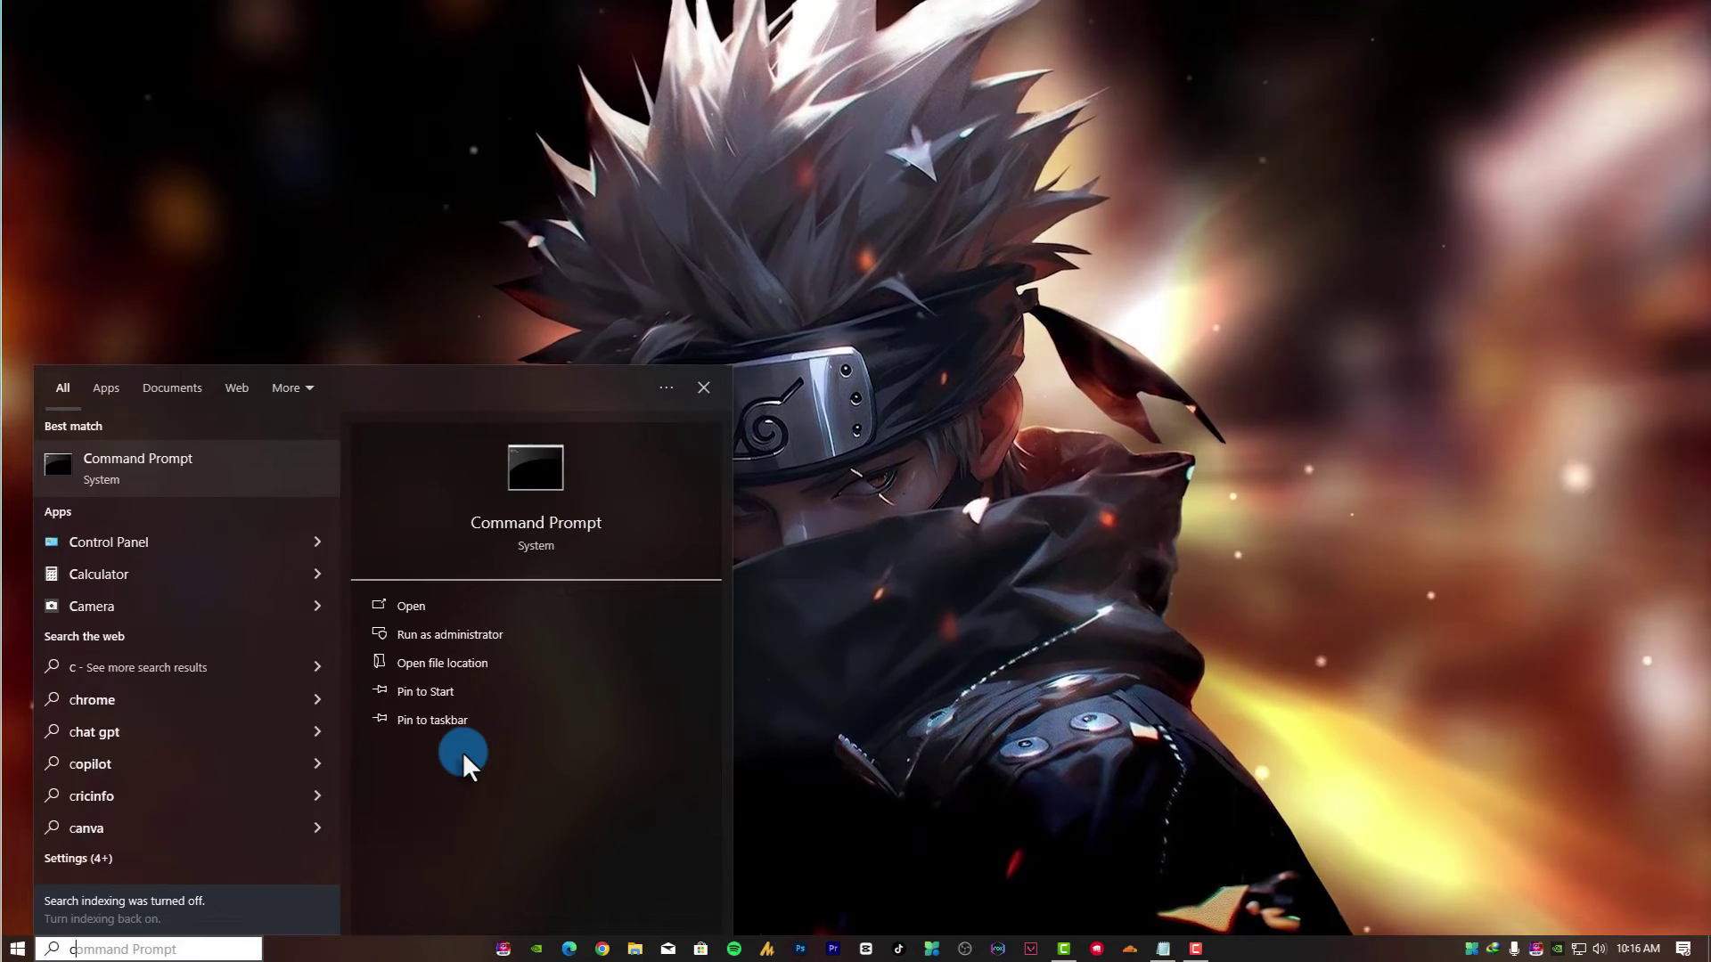
pyautogui.press('BackSpace')
pyautogui.press('BackSpace')
pyautogui.press('BackSpace')
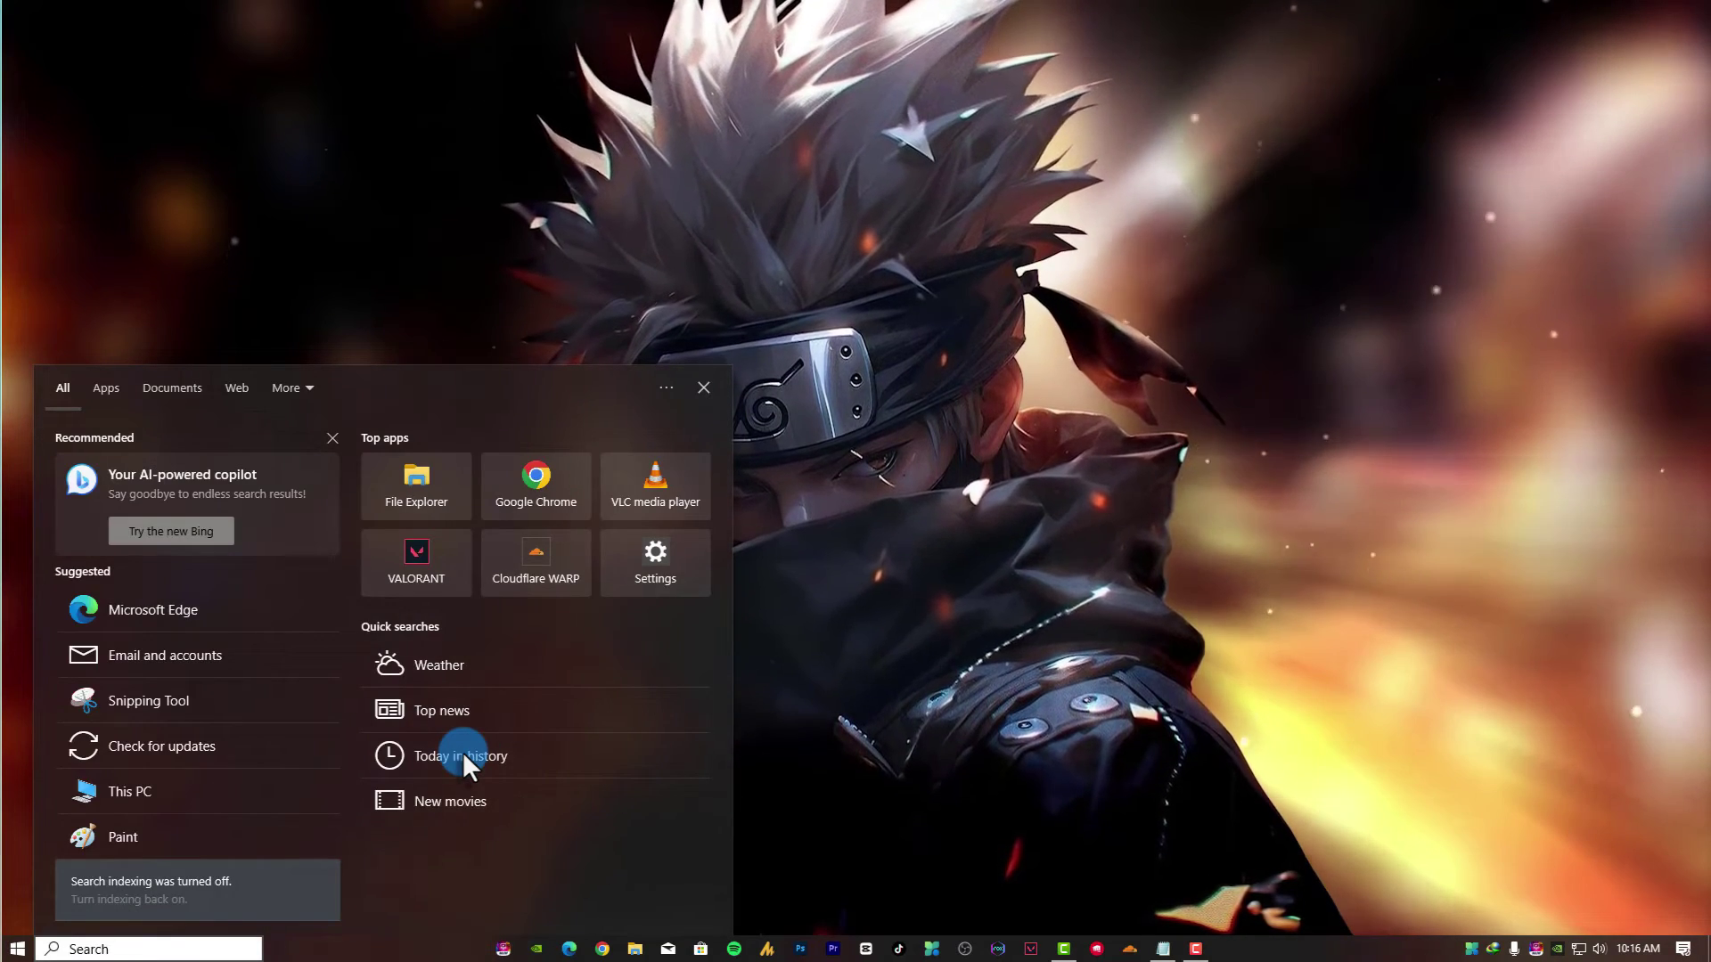
pyautogui.write('cmd')
pyautogui.hotkey('shift', 'F10')
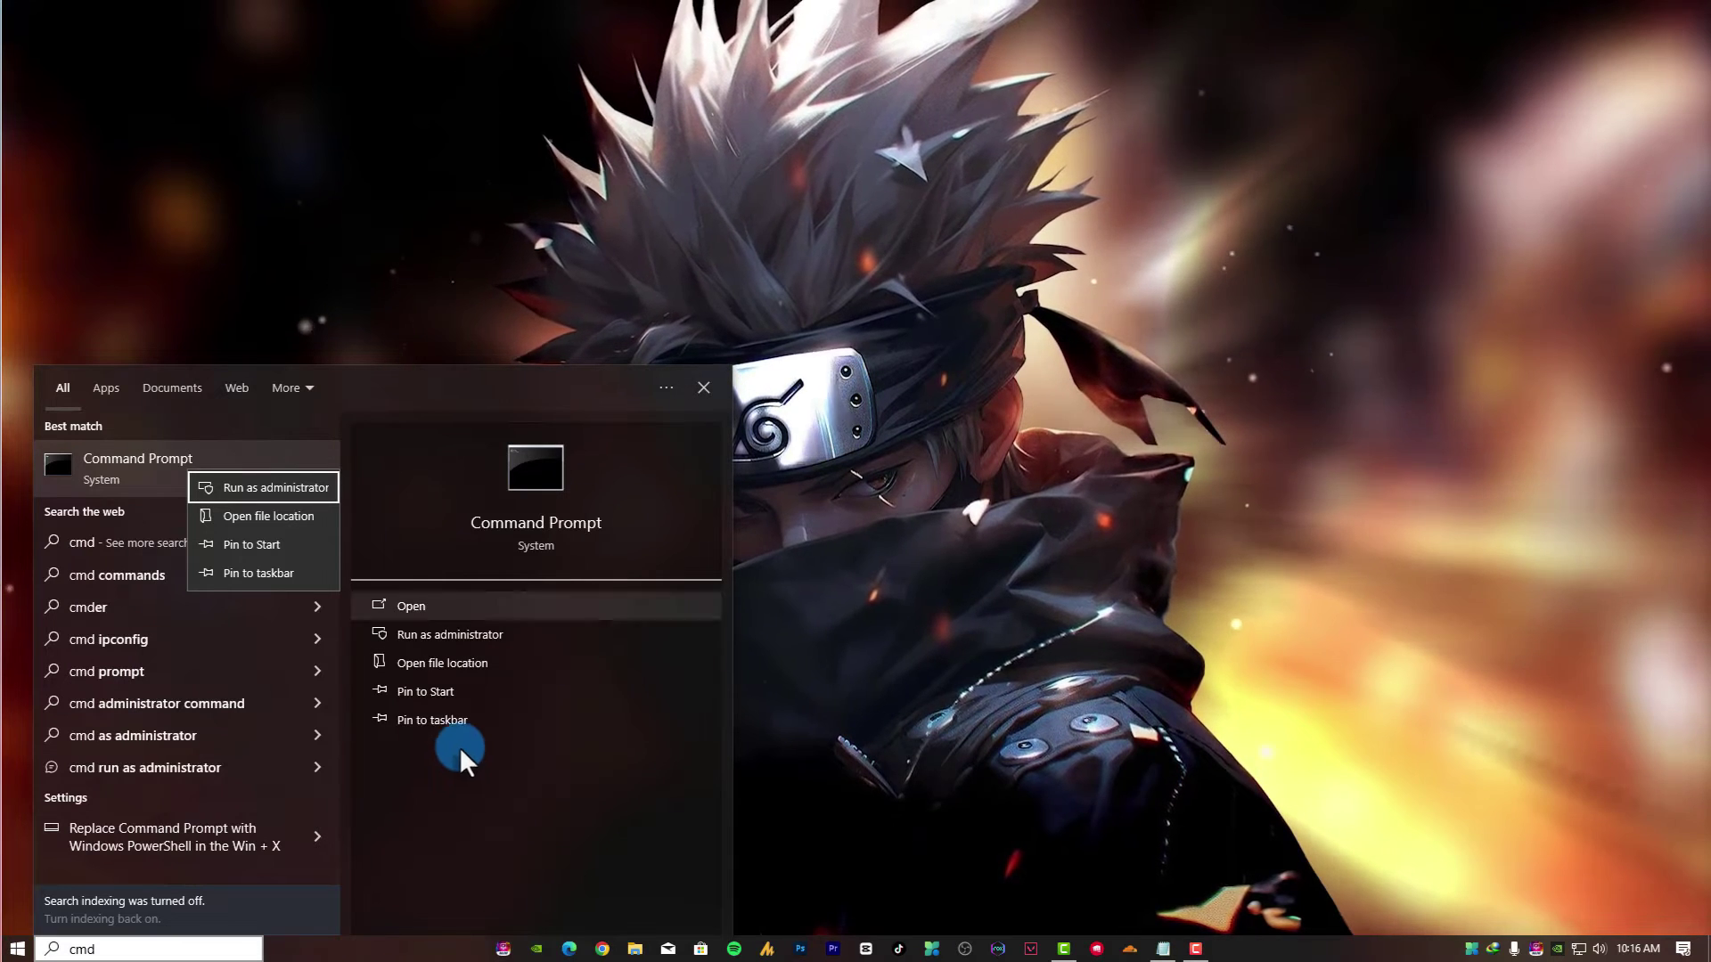
pyautogui.click(287, 481)
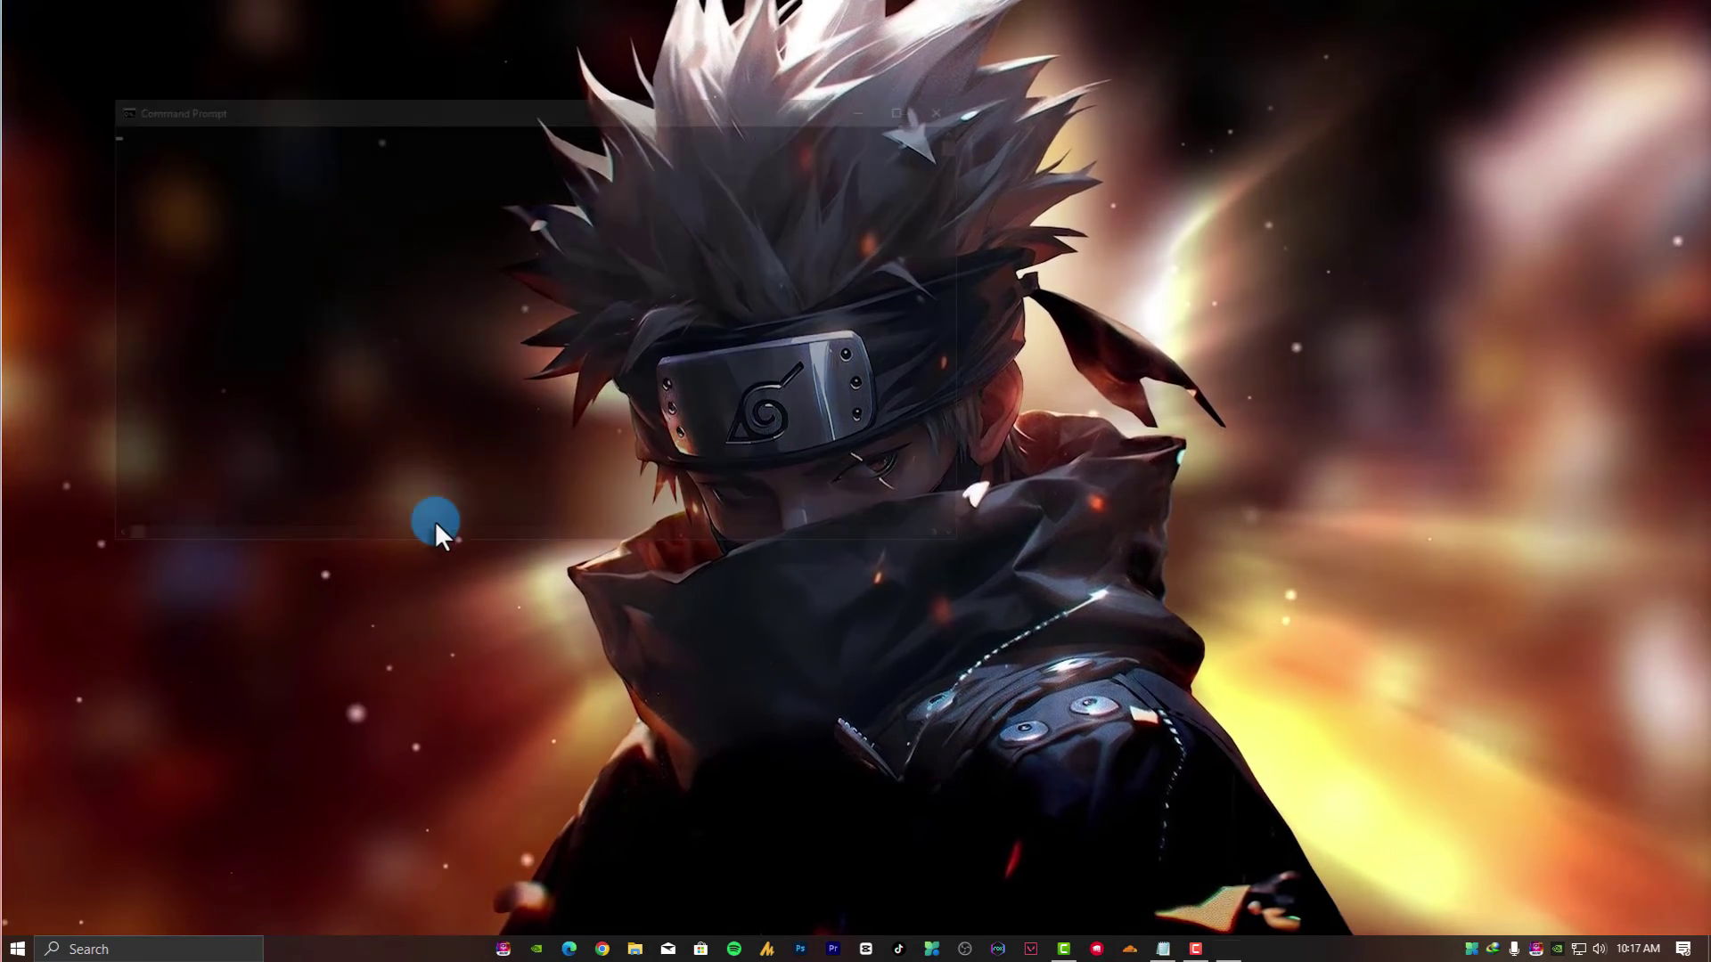
# Run ipconfig and select the Ethernet IPv4 address 192.168.1.2 in the output
pyautogui.write('ipconfi')
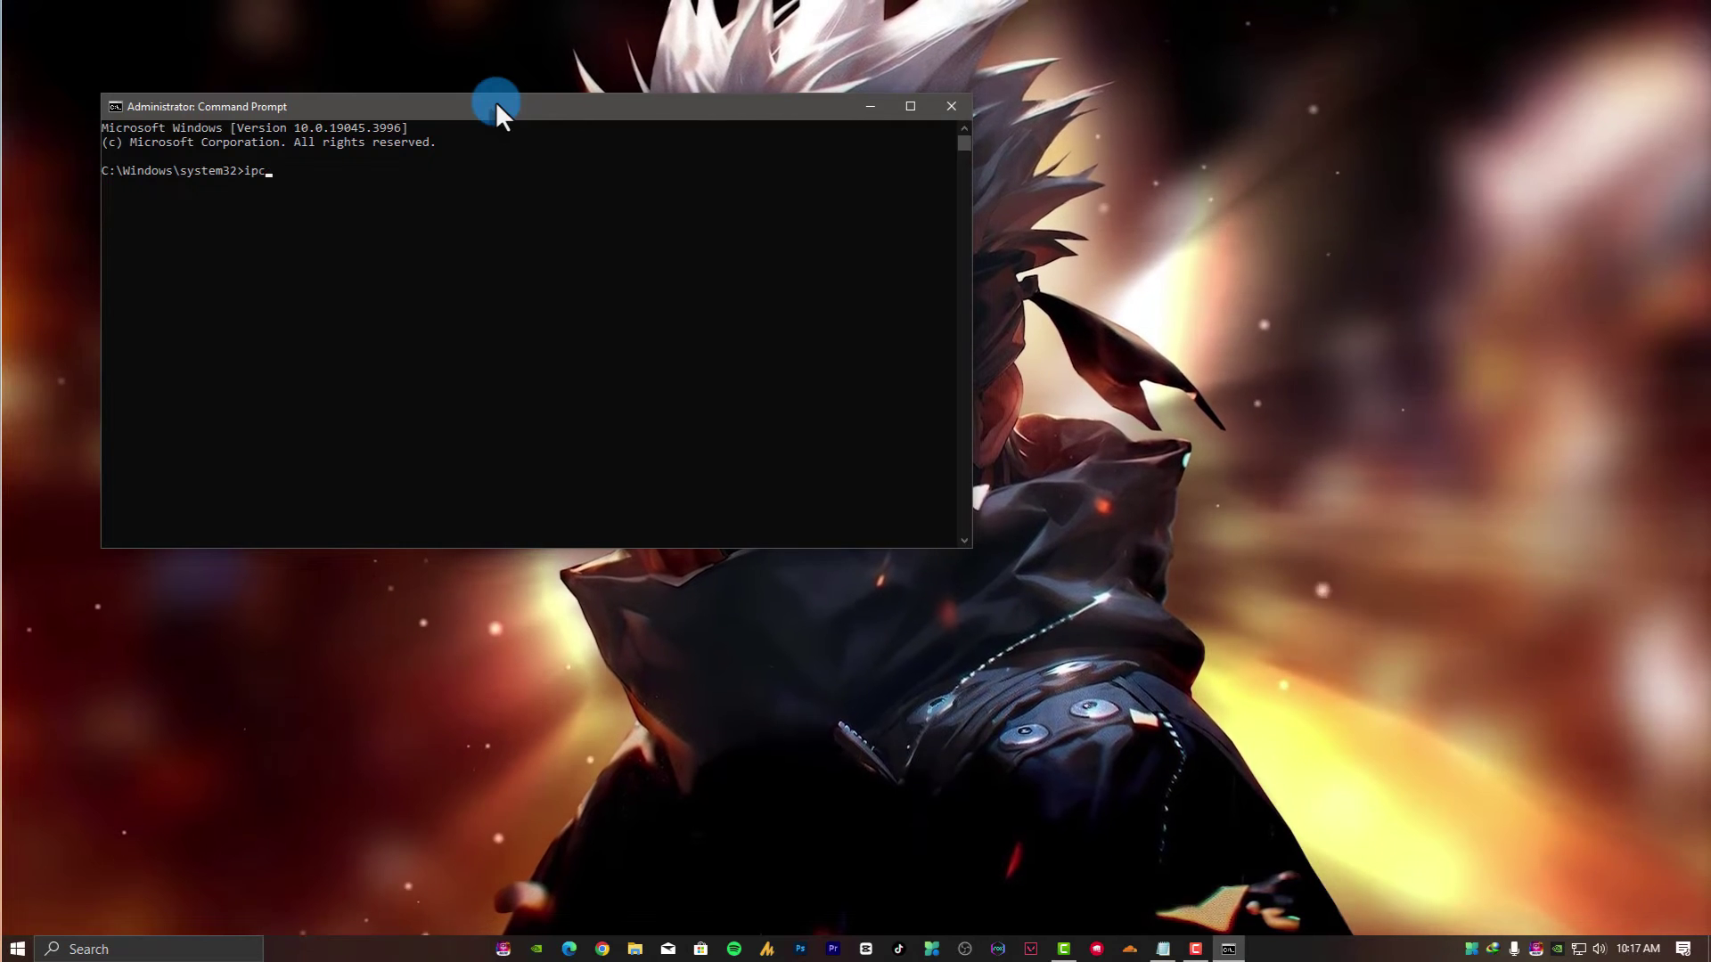
pyautogui.write('g')
pyautogui.press('Return')
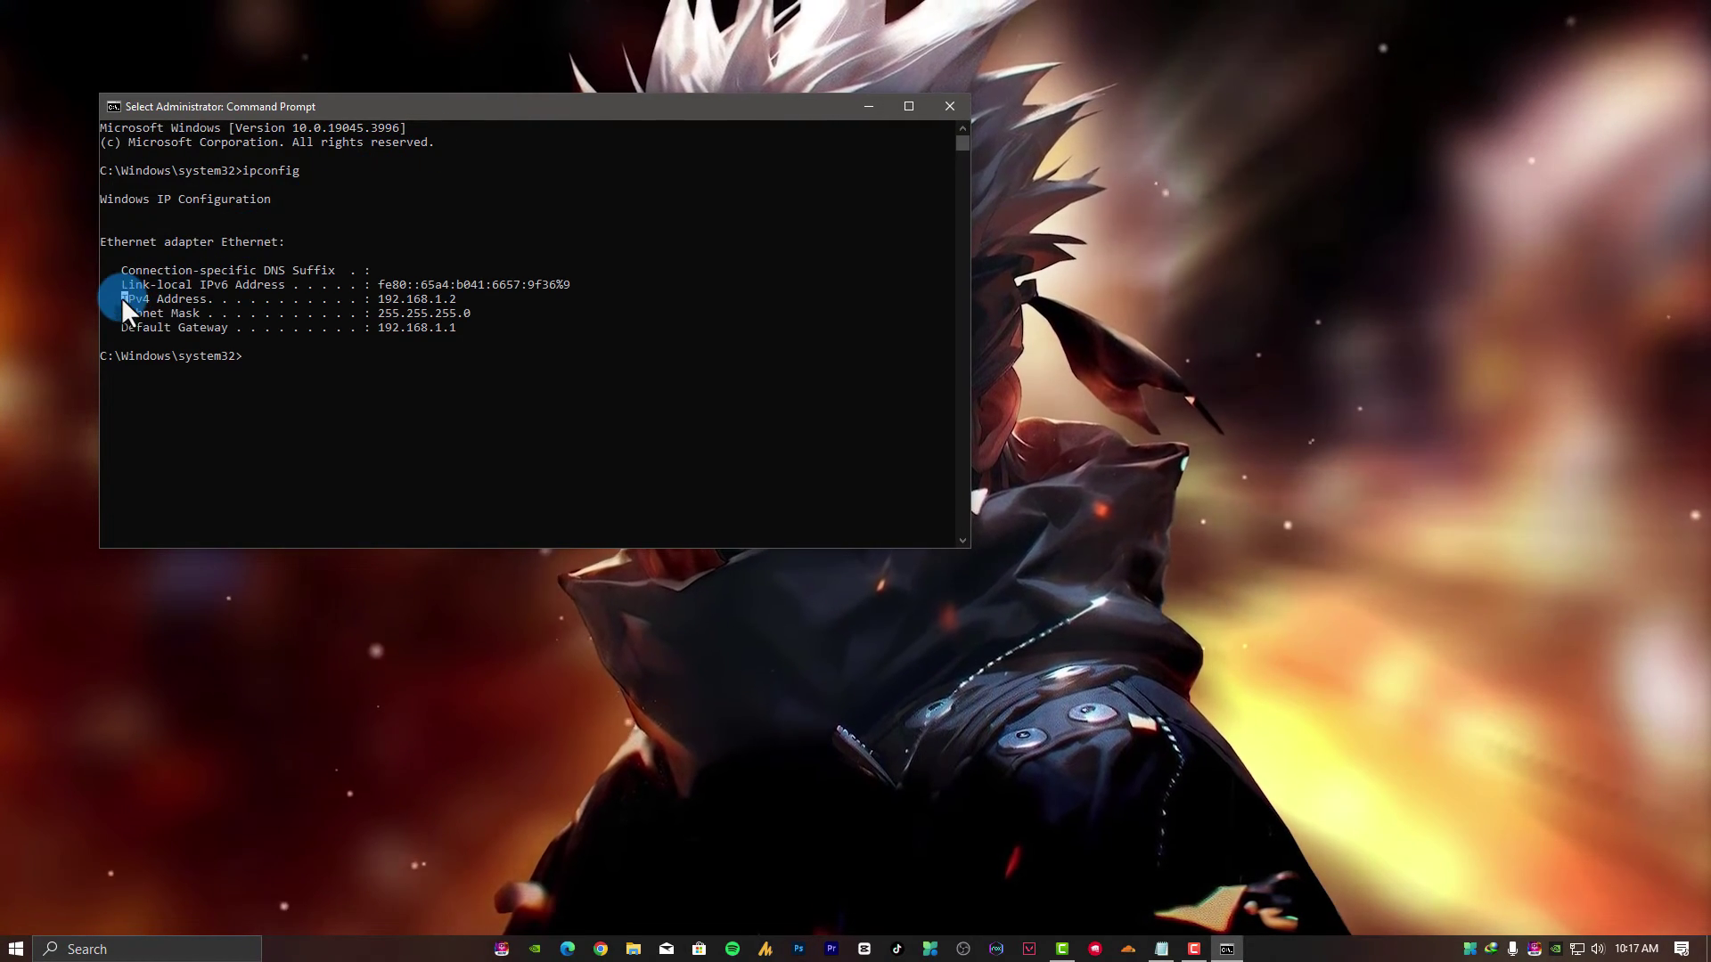
pyautogui.moveTo(228, 300); pyautogui.dragTo(412, 302)
pyautogui.click(446, 296)
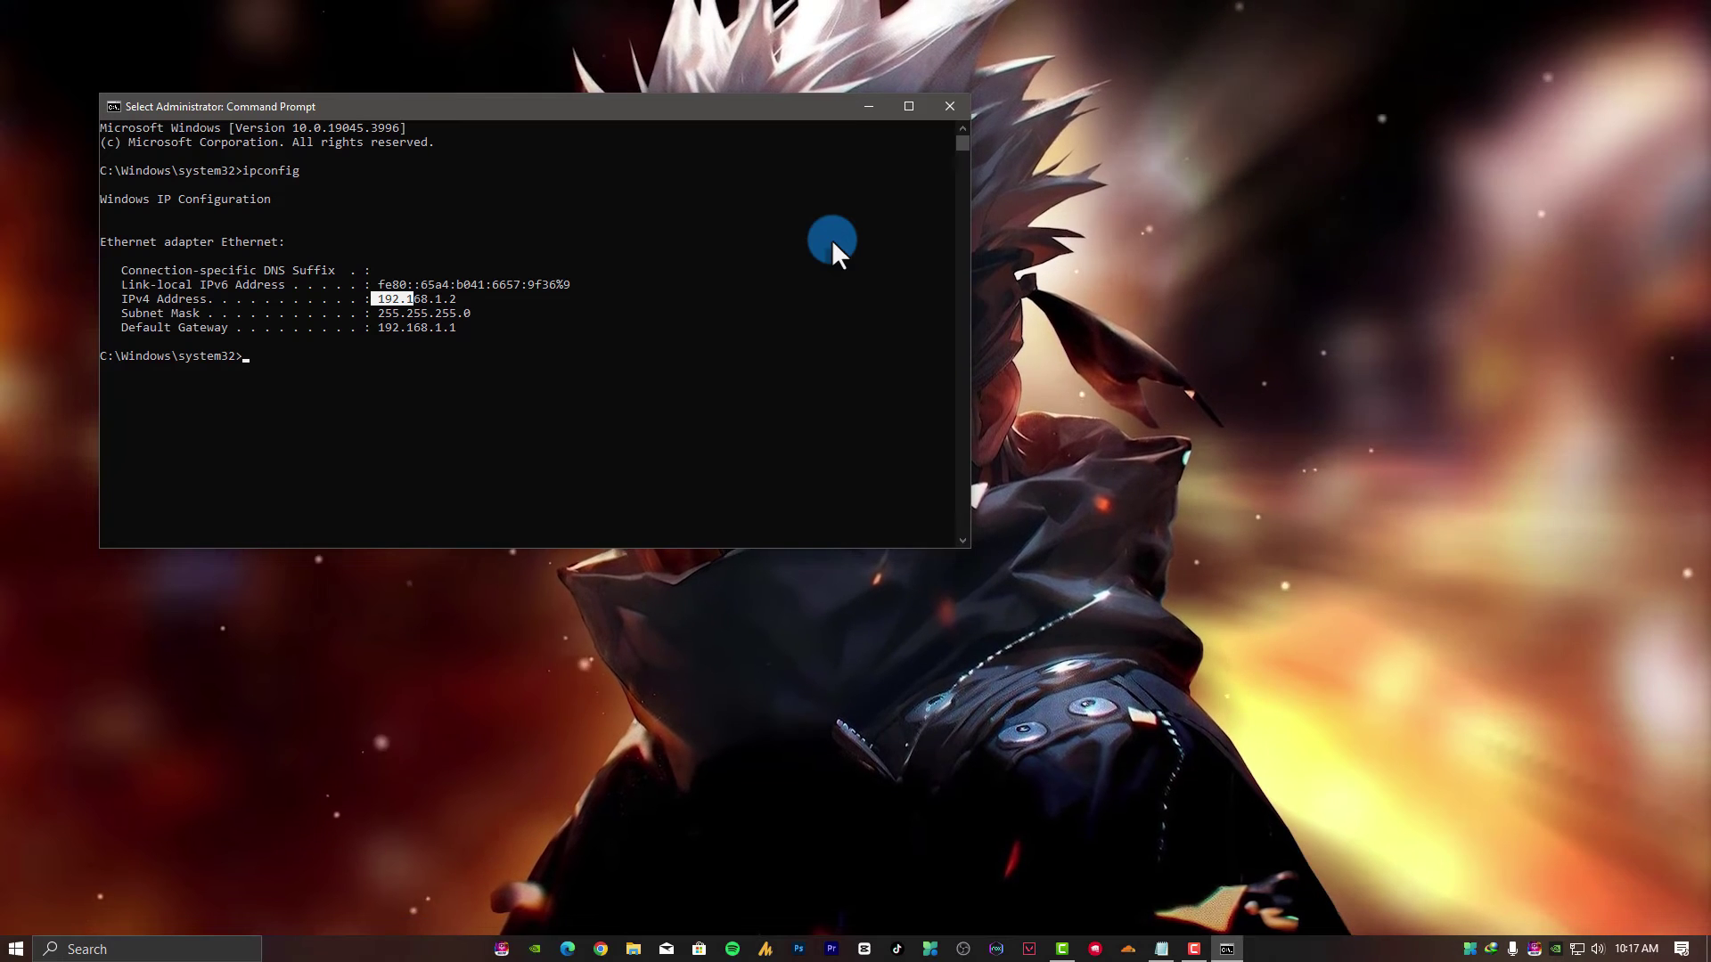
# Launch Registry Editor by running regedit from the Run box
pyautogui.press('super+r')
pyautogui.write('re')
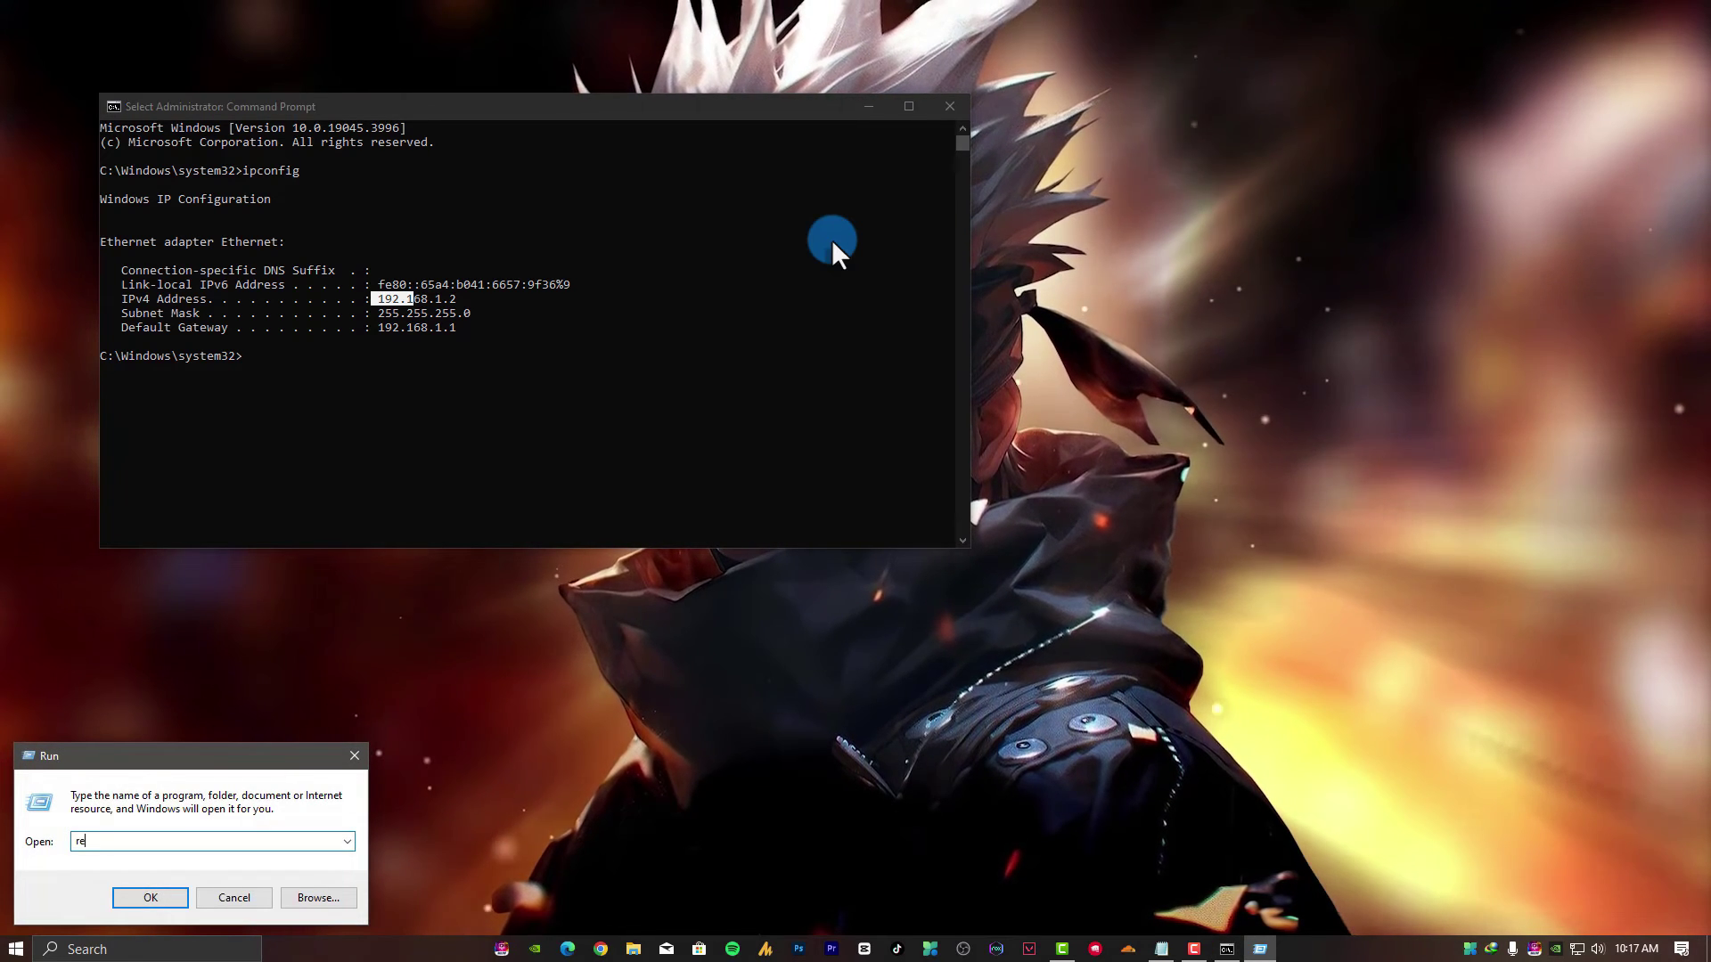
pyautogui.write('gedit')
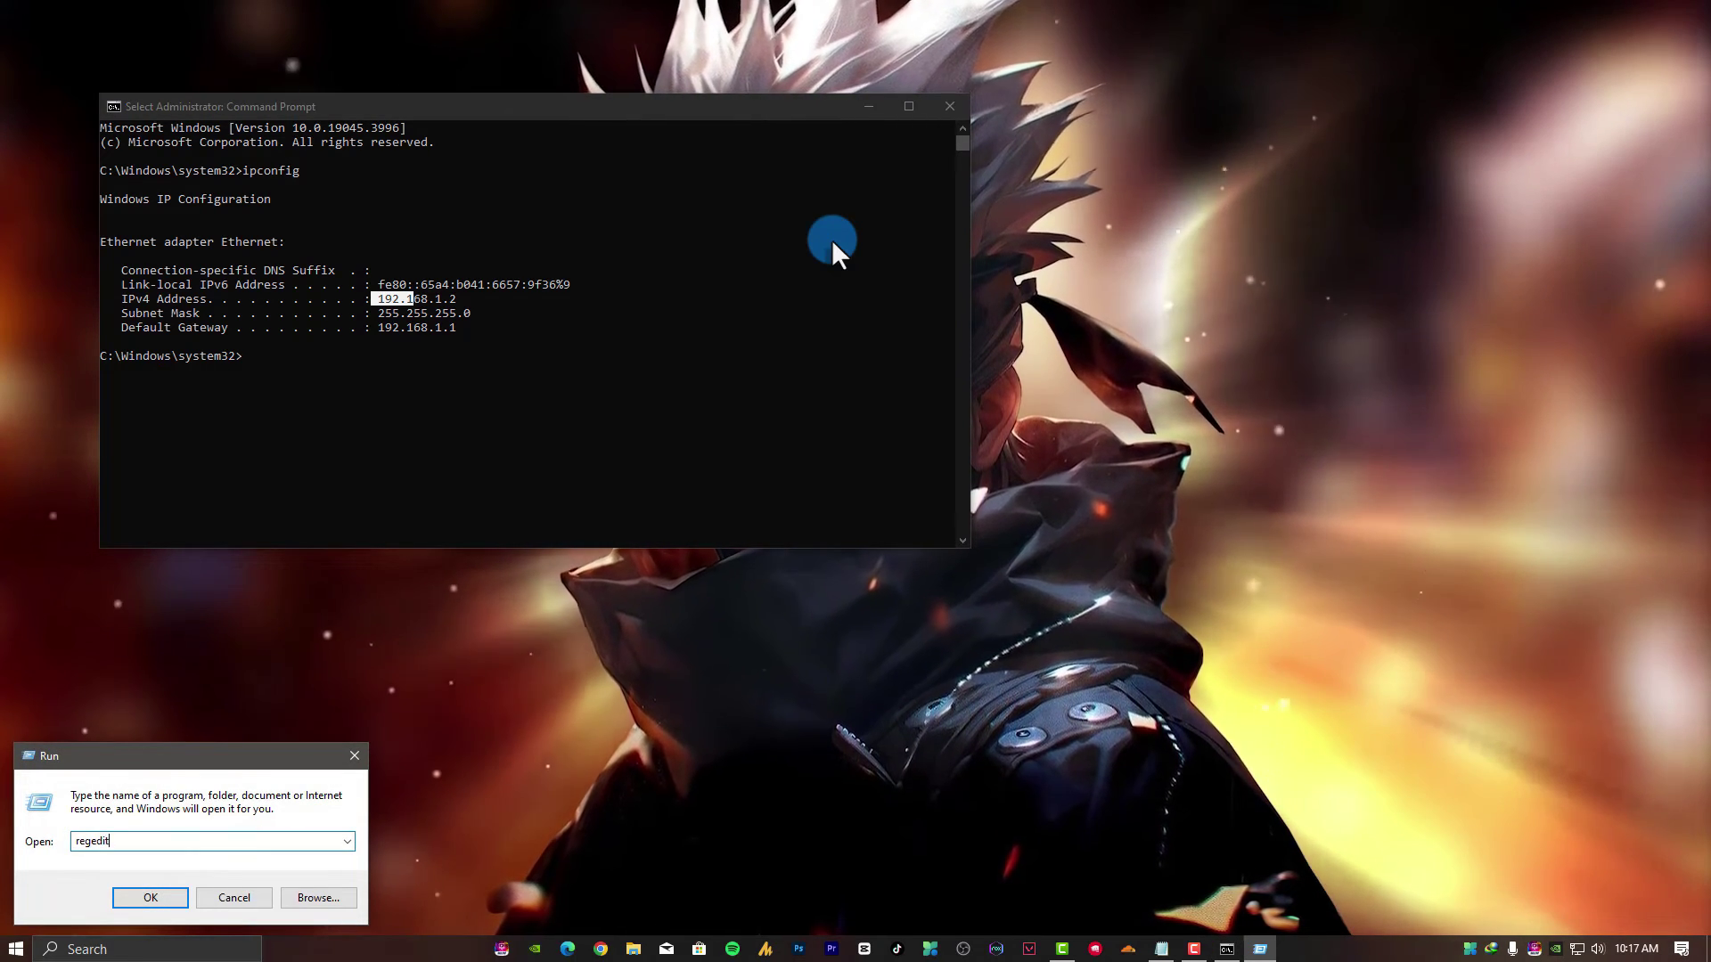
pyautogui.press('Return')
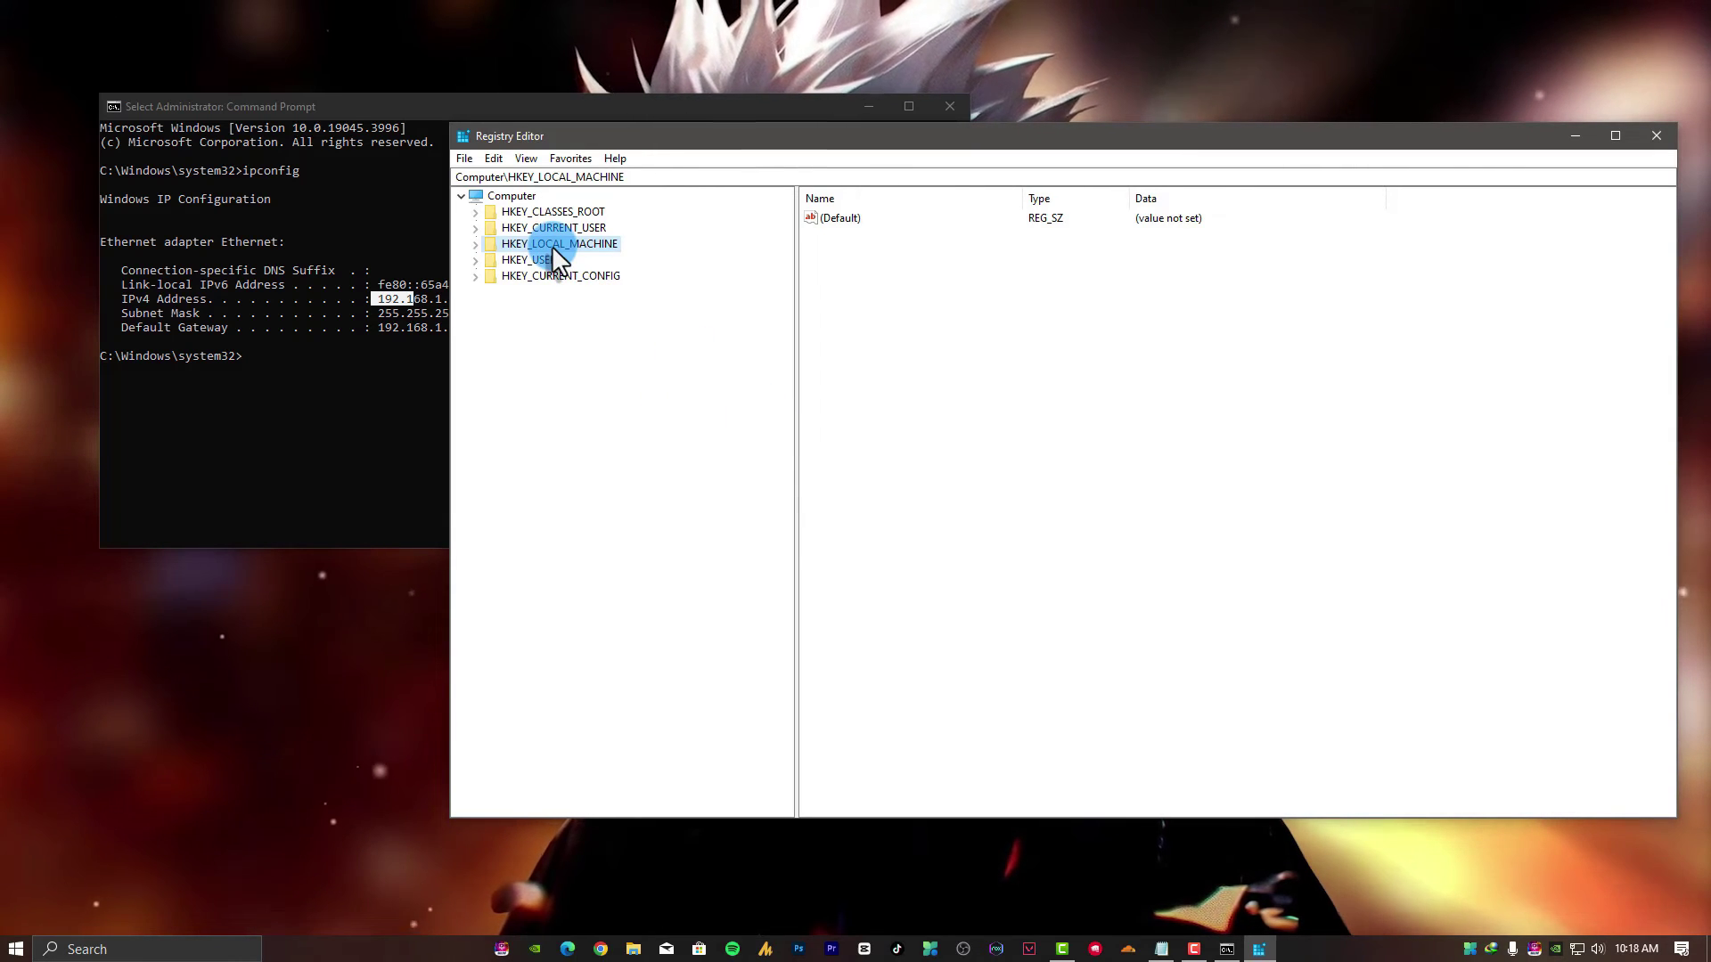
# Expand HKEY_LOCAL_MACHINE\SYSTEM\CurrentControlSet\Services in the key tree
pyautogui.click(477, 246)
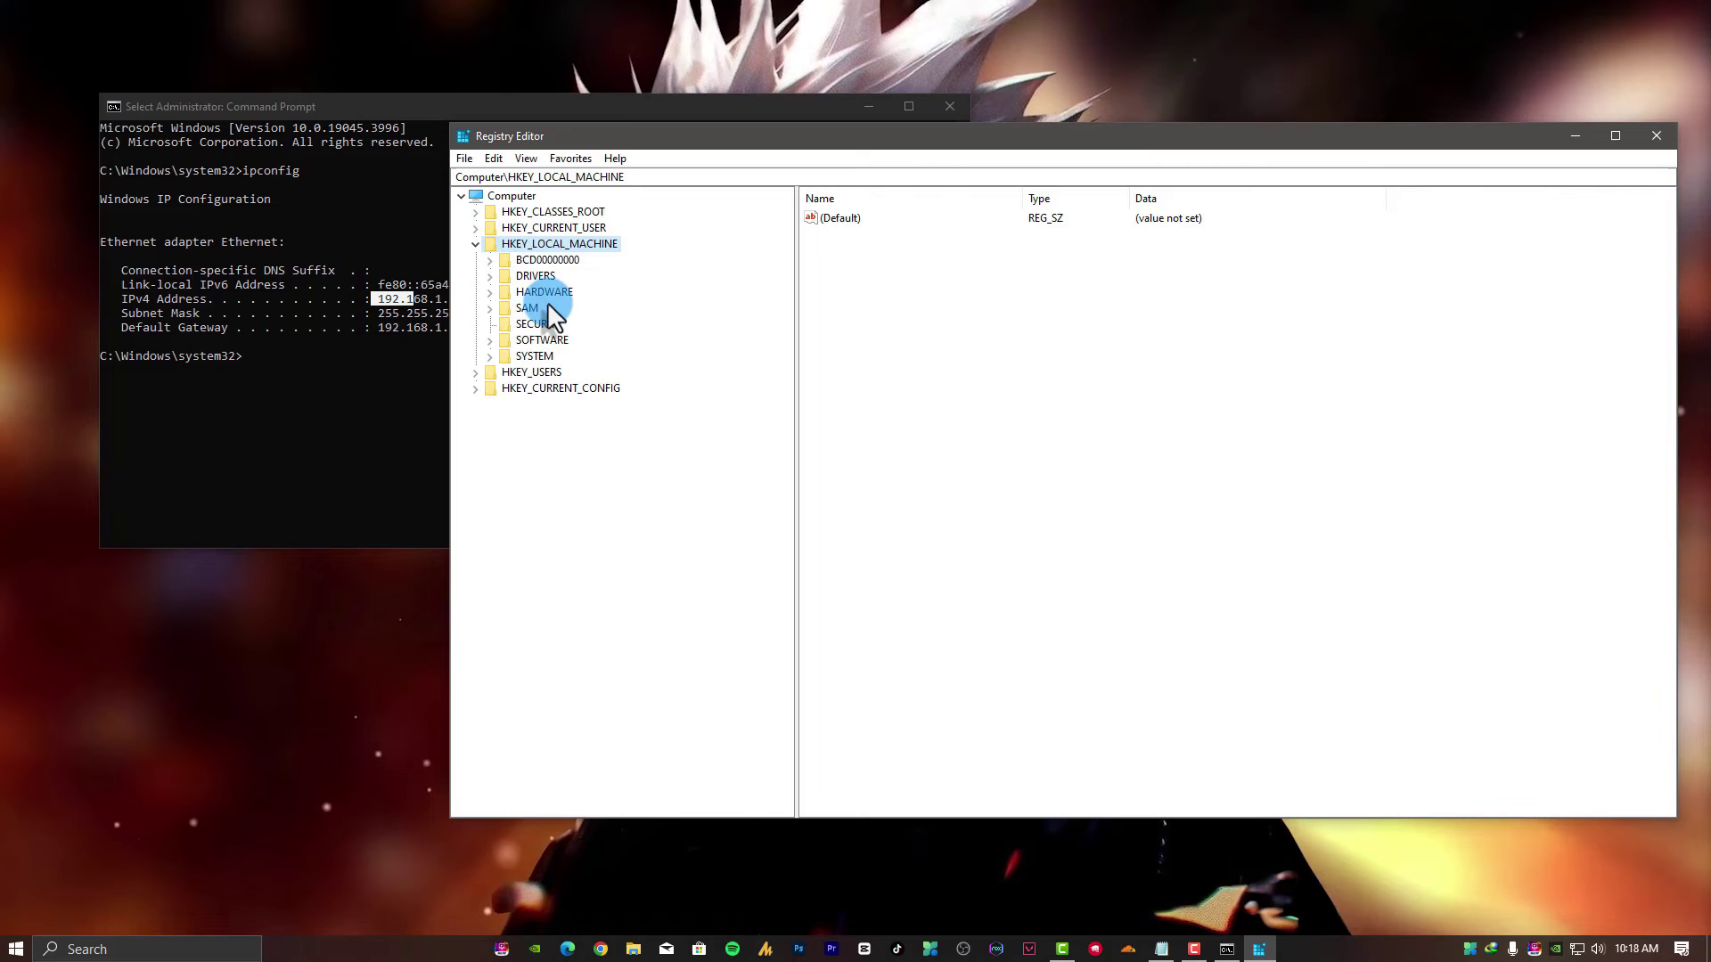
pyautogui.click(537, 356)
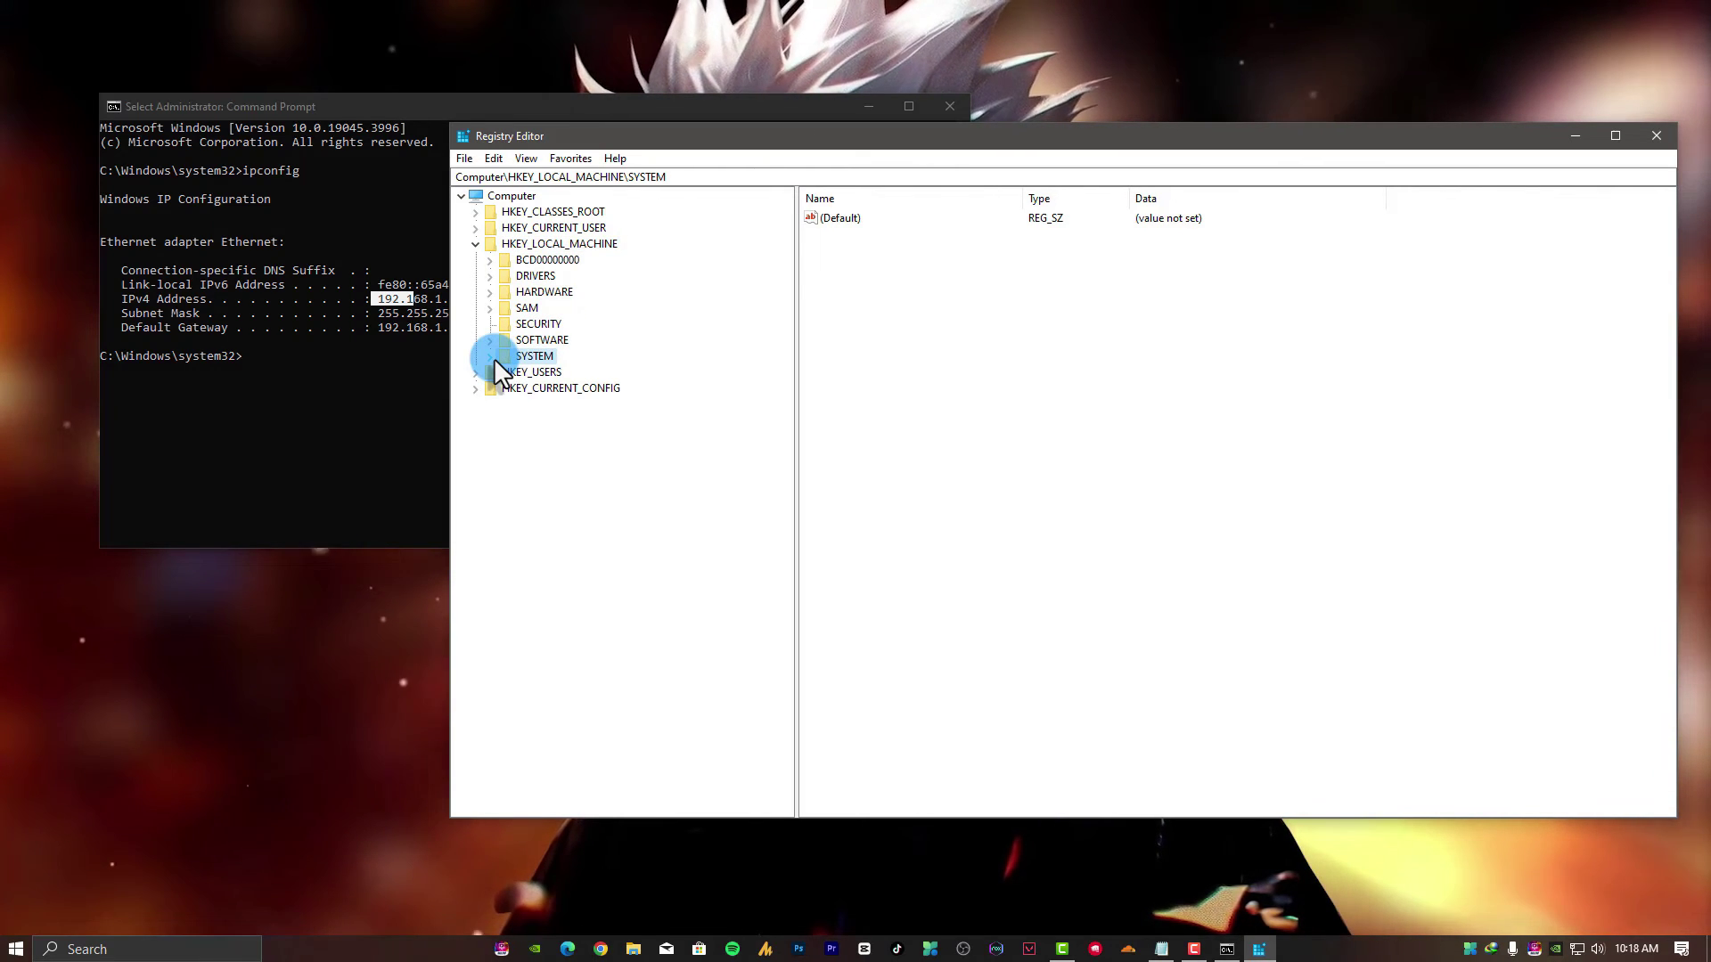
pyautogui.click(491, 356)
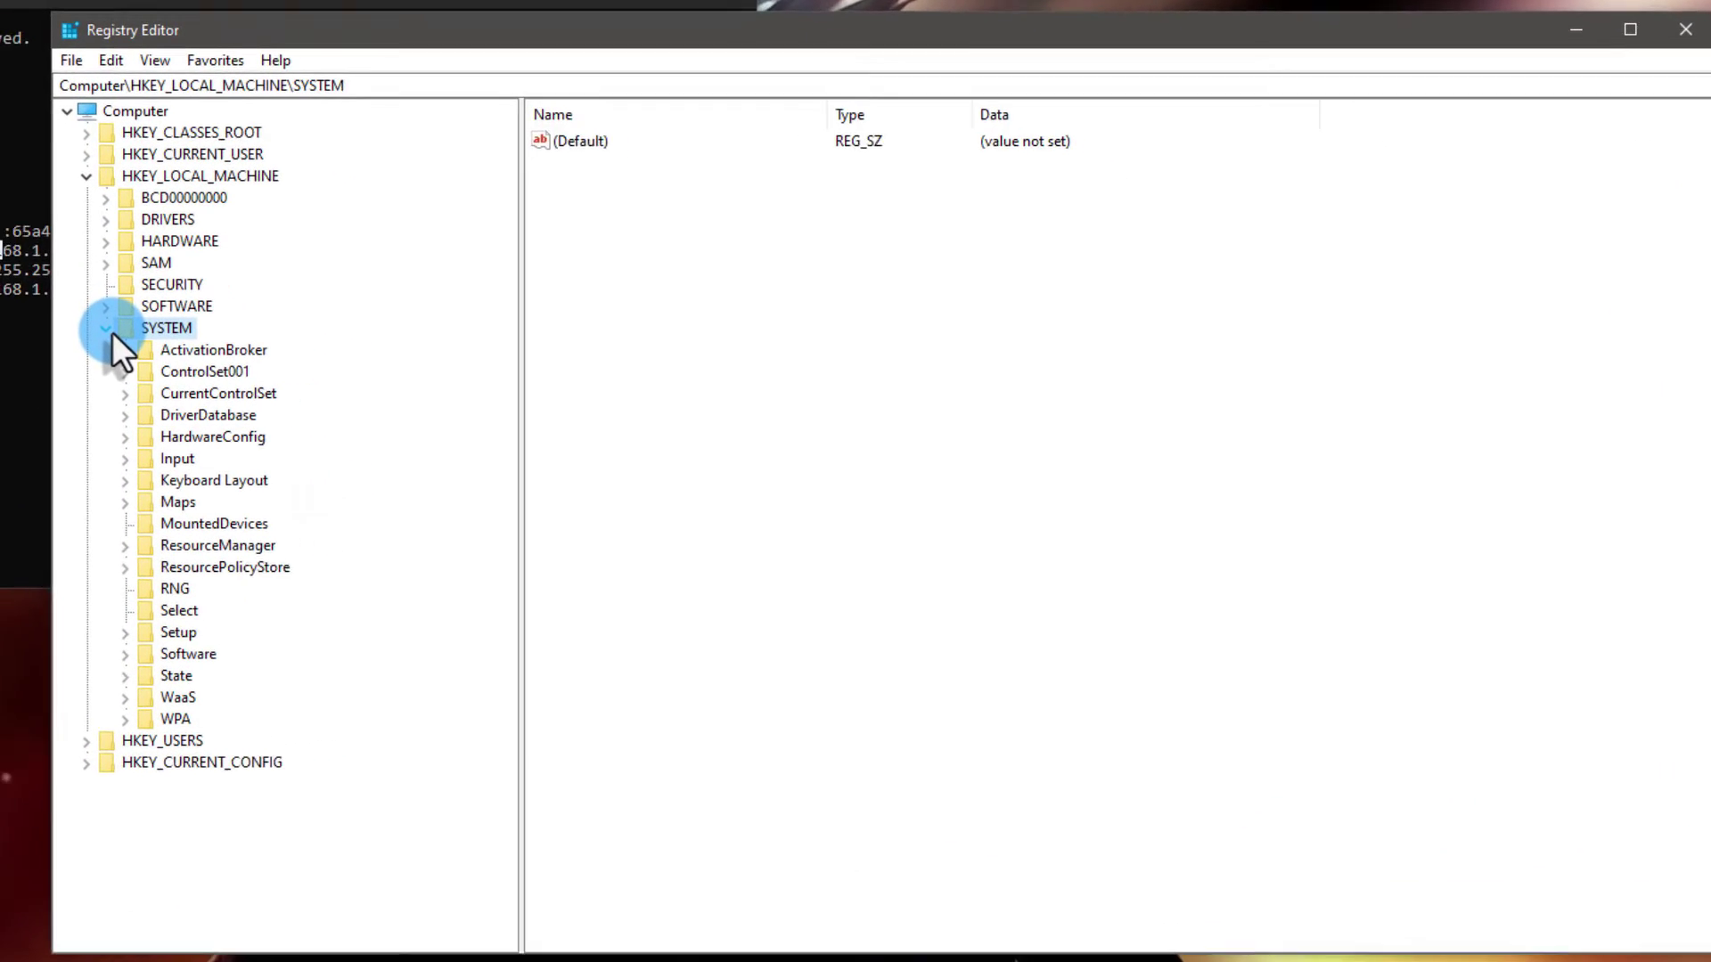
pyautogui.click(176, 397)
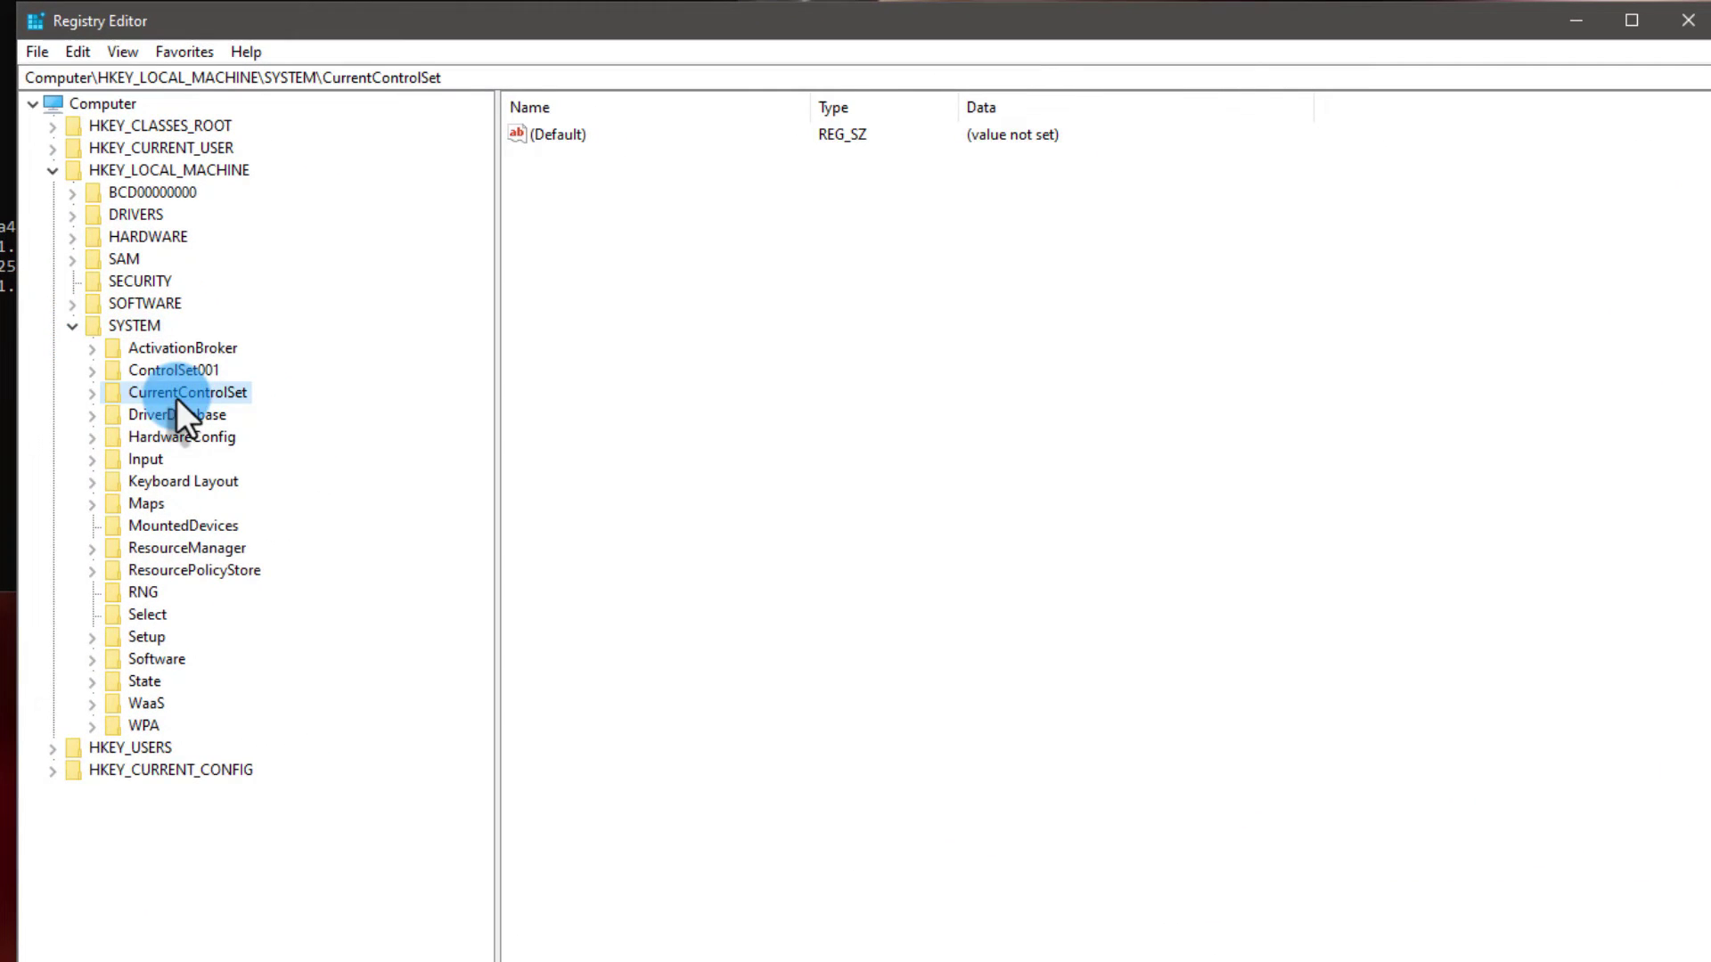
pyautogui.click(94, 395)
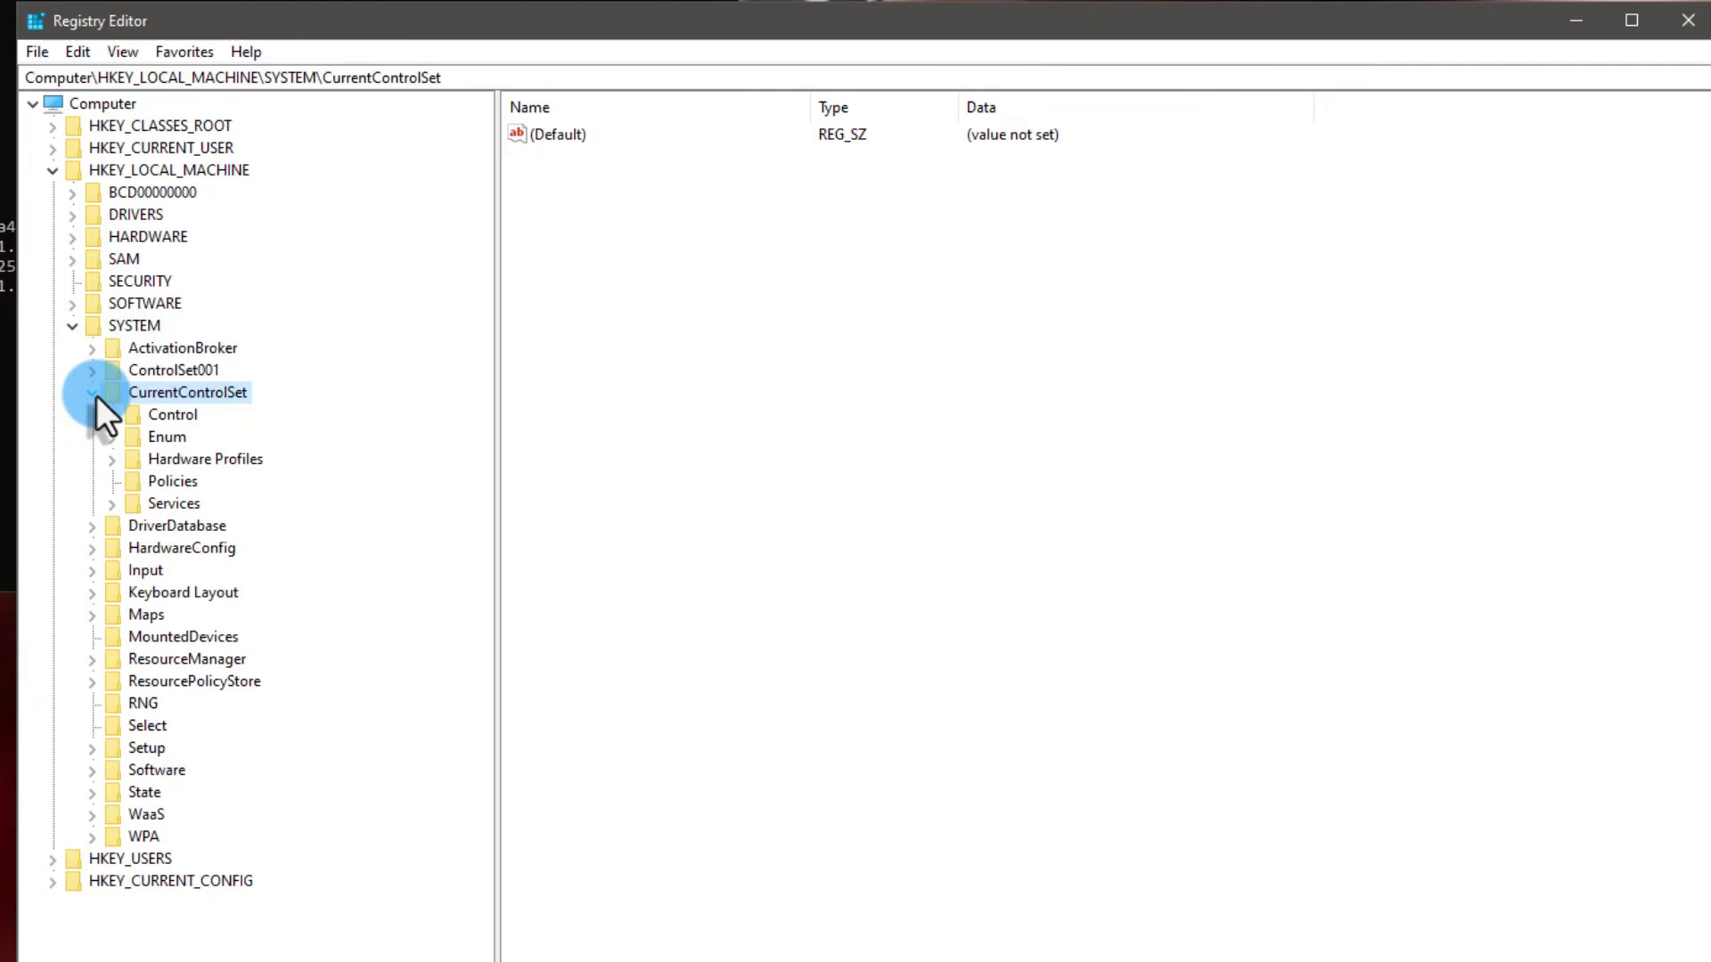
pyautogui.click(161, 503)
pyautogui.click(112, 506)
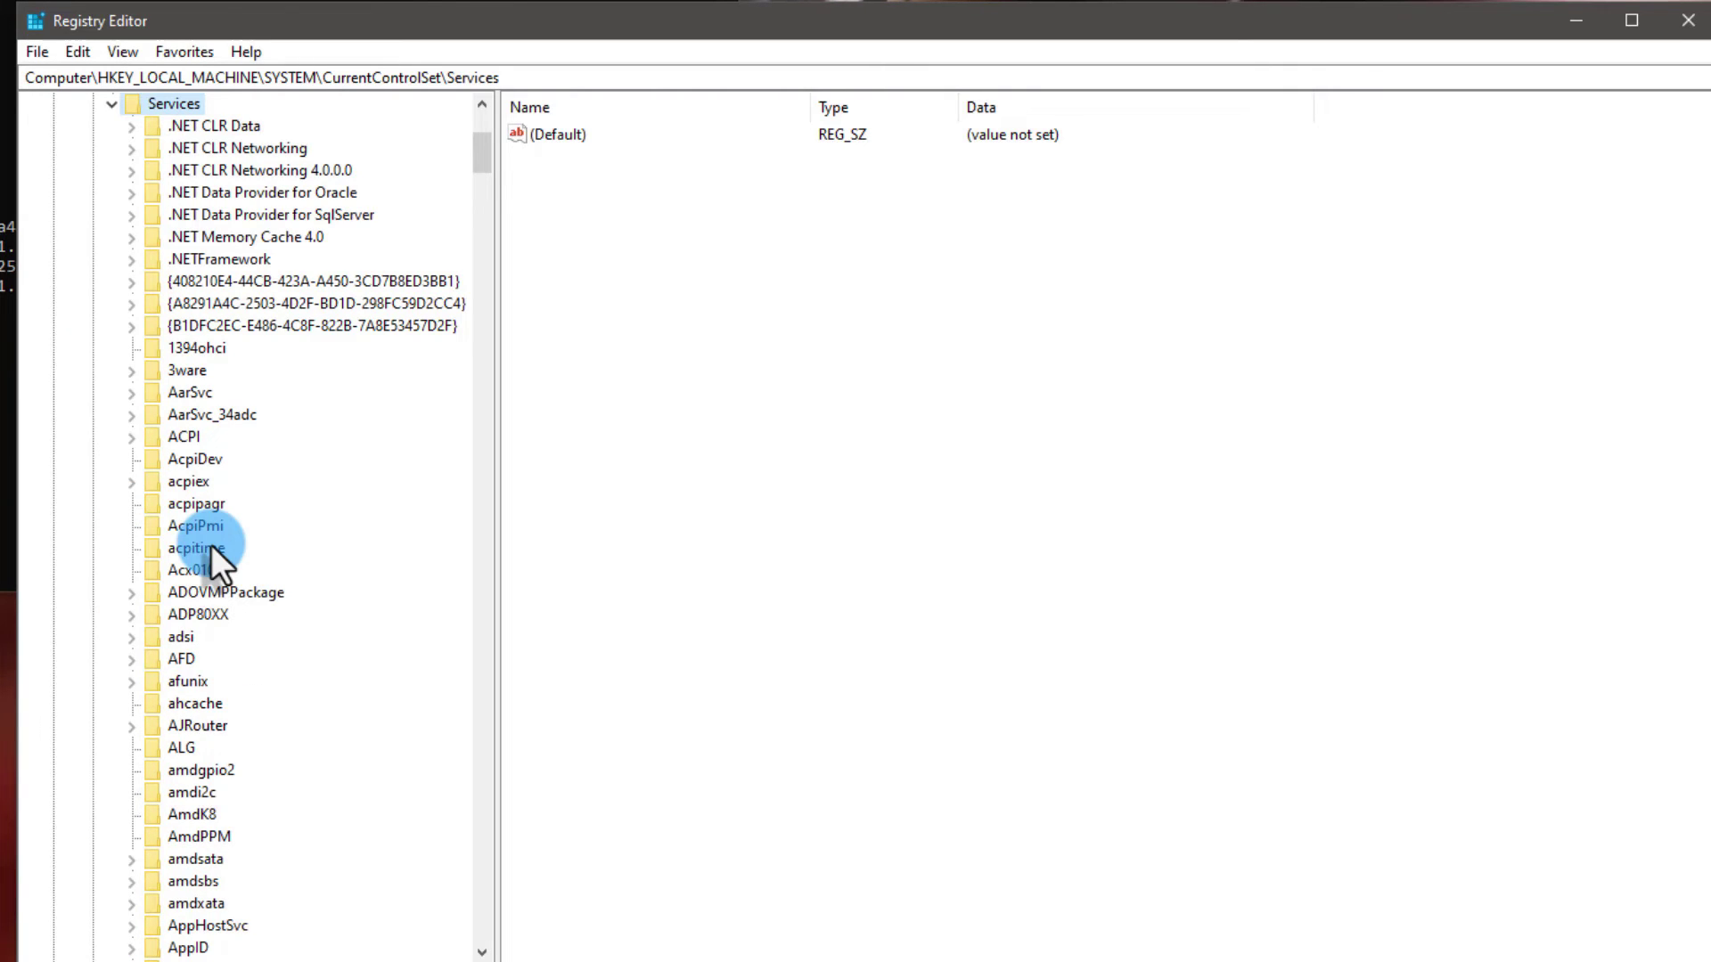
# Expand Tcpip\Parameters\Interfaces and select the first interface subkey {408210e4-44cb-423a-a450-3cd7b8ed3bb1}
pyautogui.scroll(-3, 210, 516)
pyautogui.press('t')
pyautogui.scroll(-2, 221, 445)
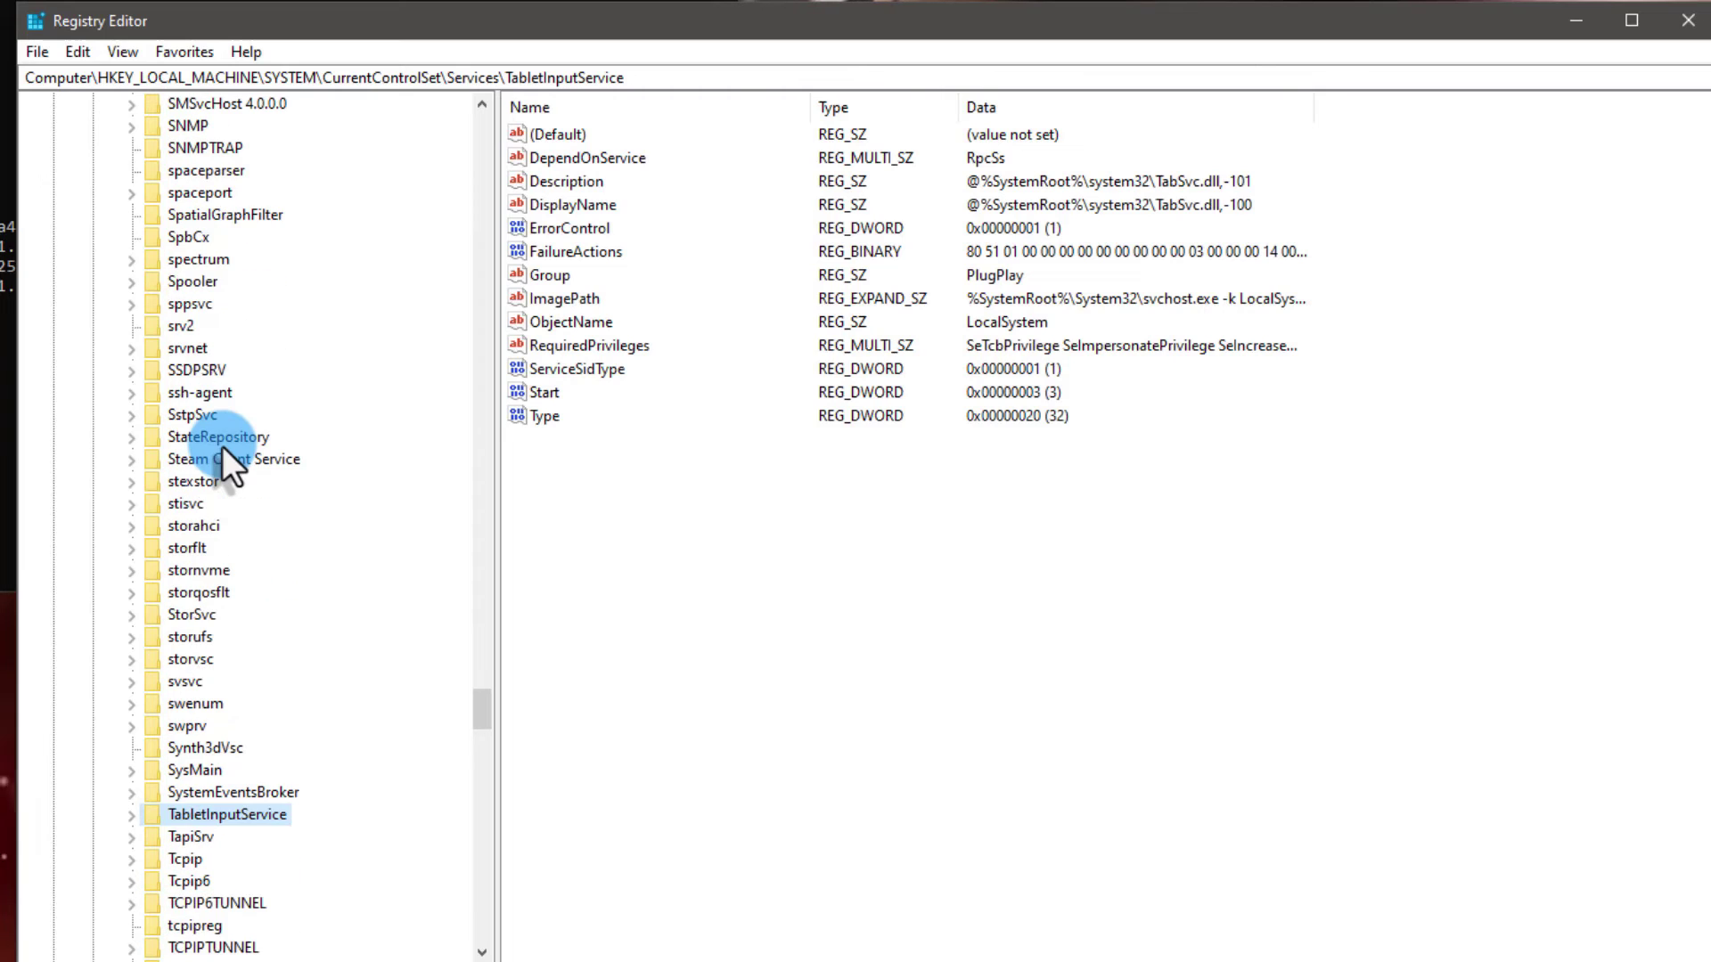
pyautogui.click(184, 858)
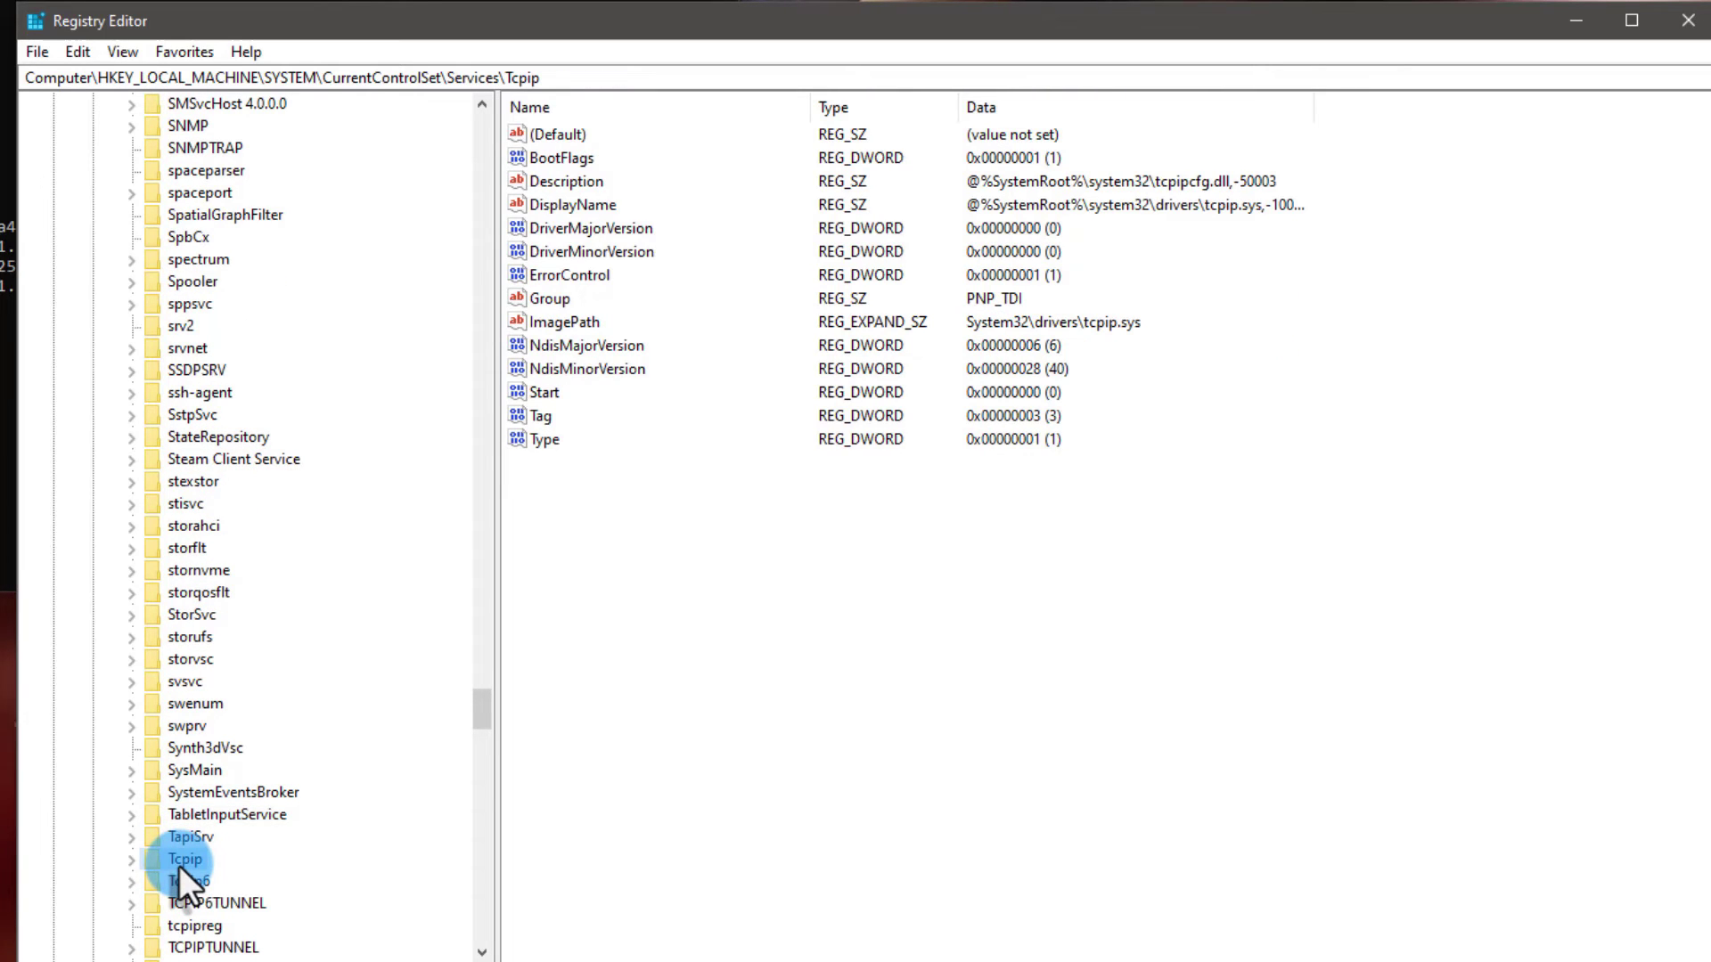
pyautogui.click(131, 861)
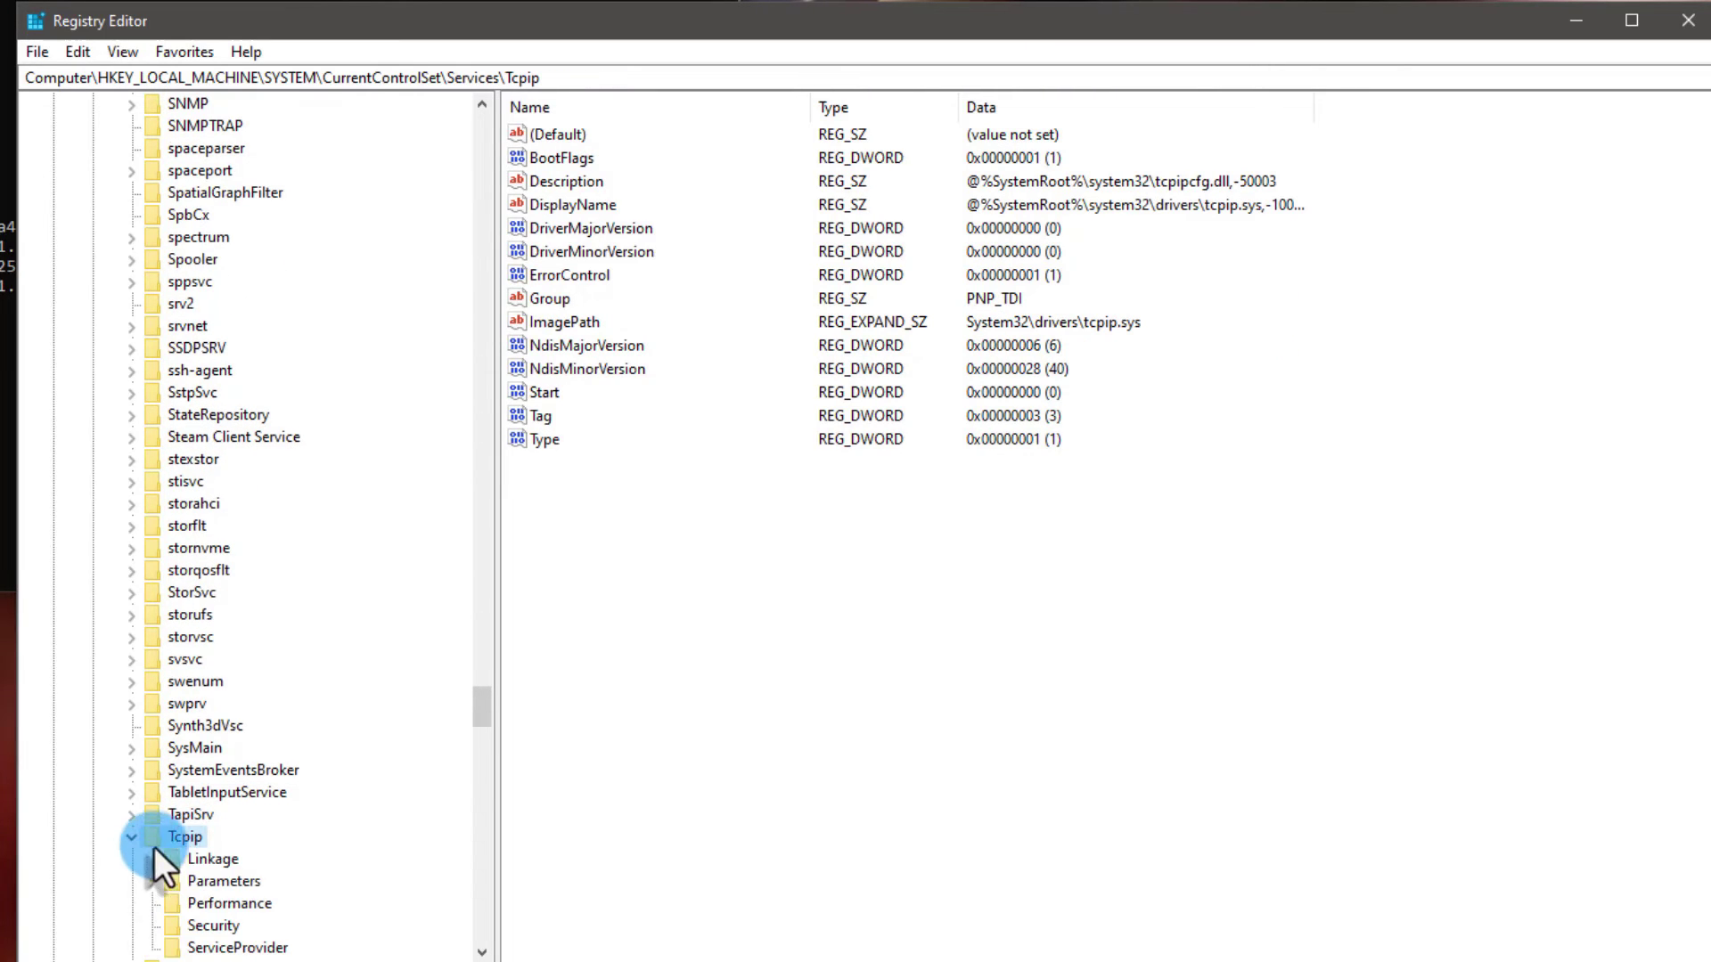
pyautogui.scroll(-3, 214, 793)
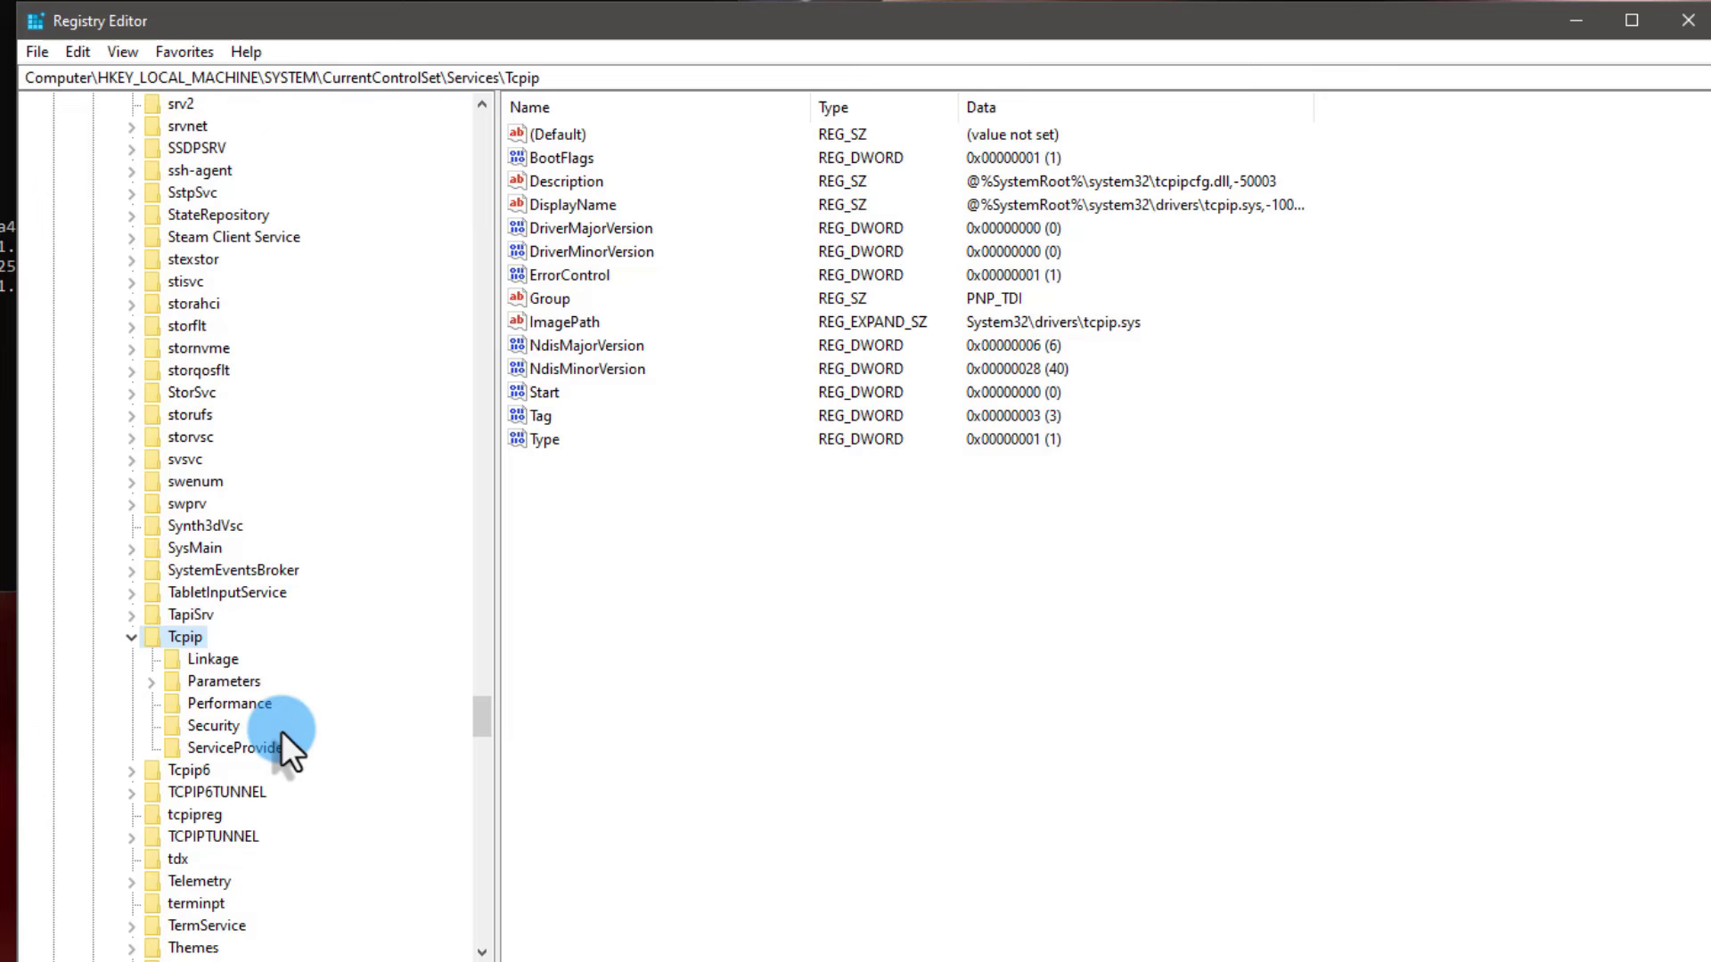
pyautogui.click(211, 679)
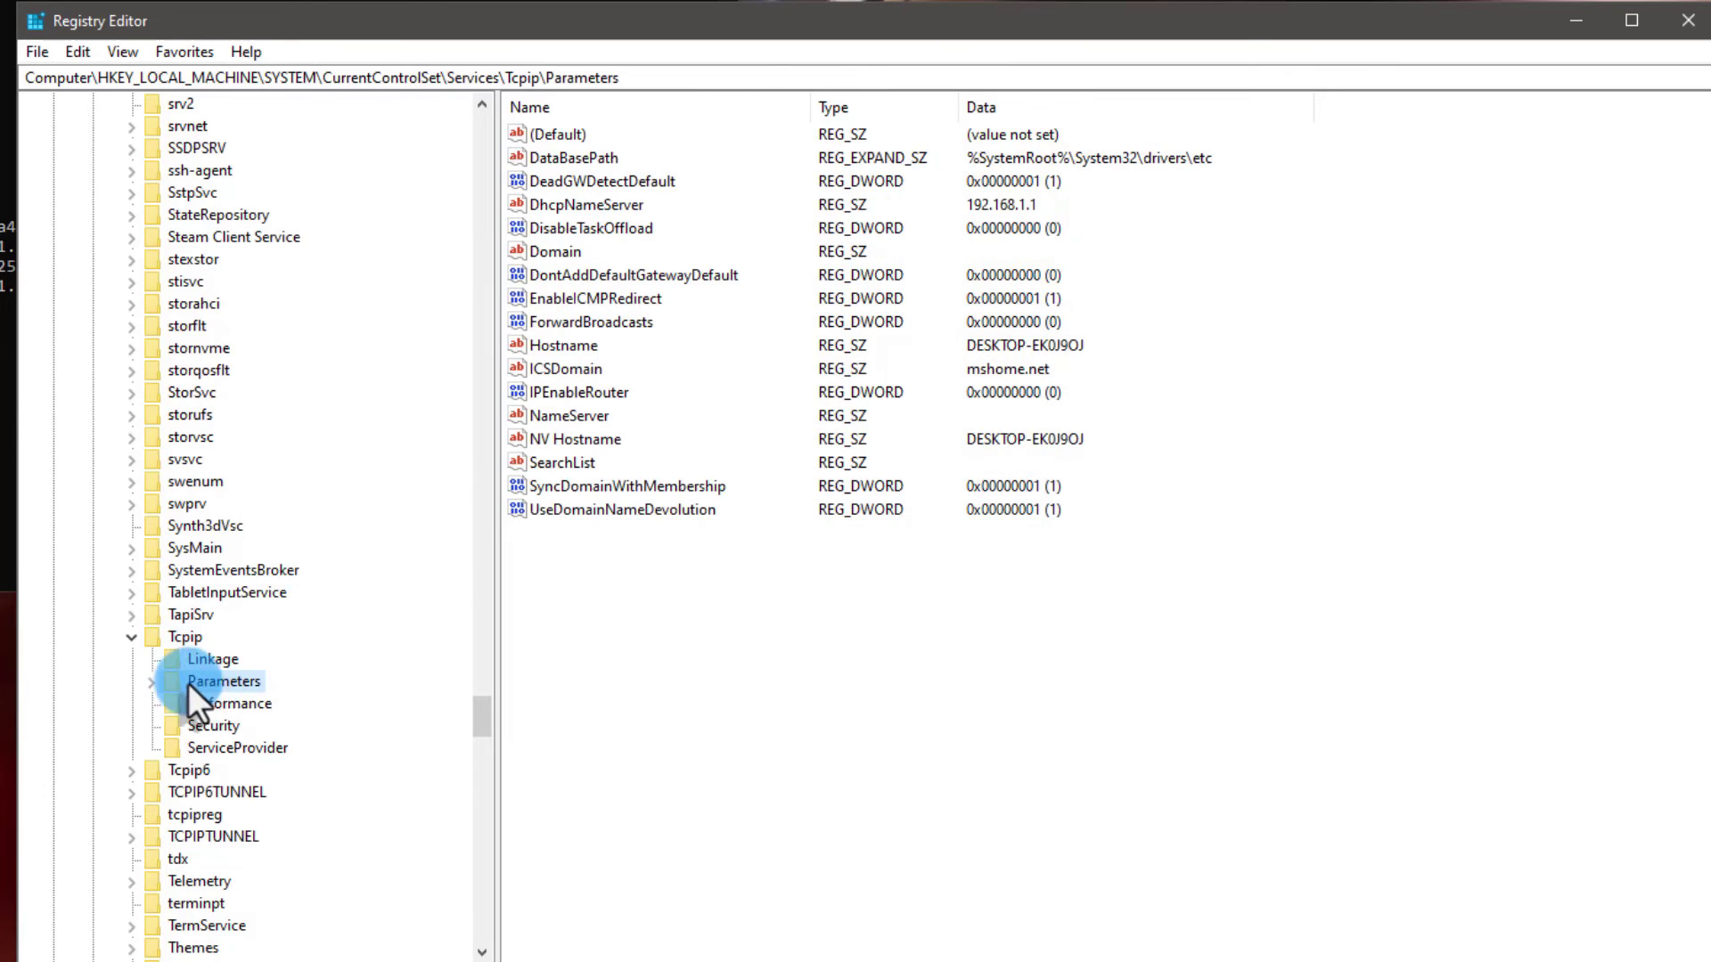
pyautogui.click(151, 682)
pyautogui.click(253, 747)
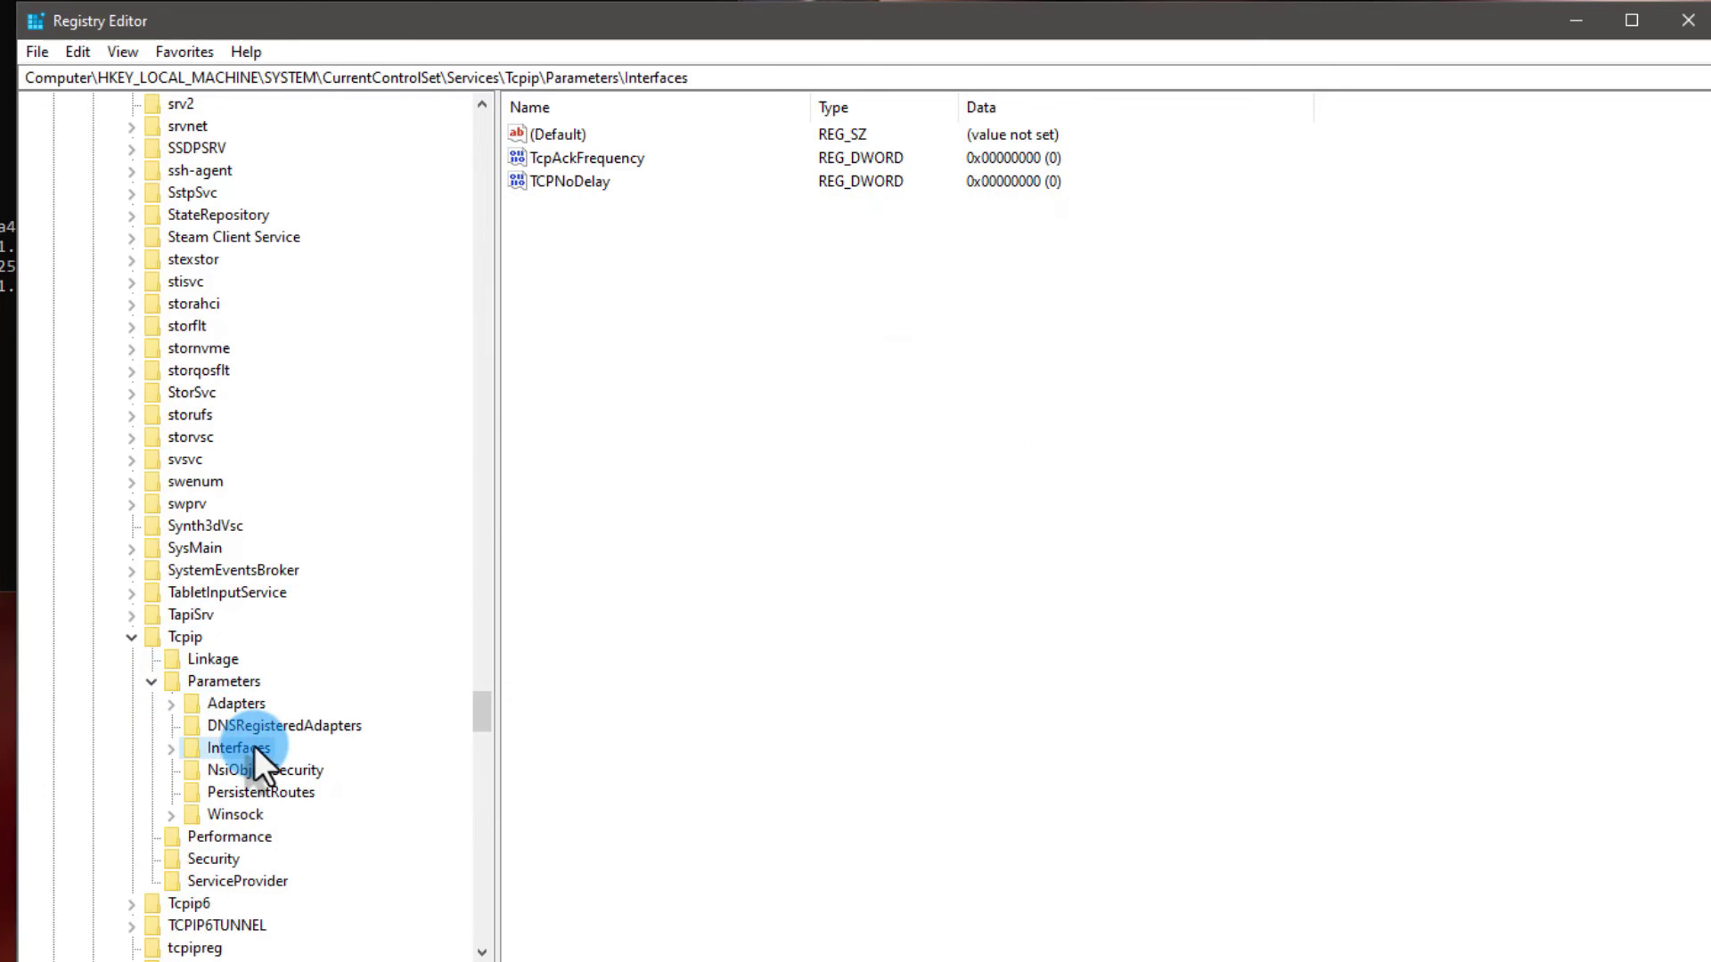
pyautogui.click(173, 751)
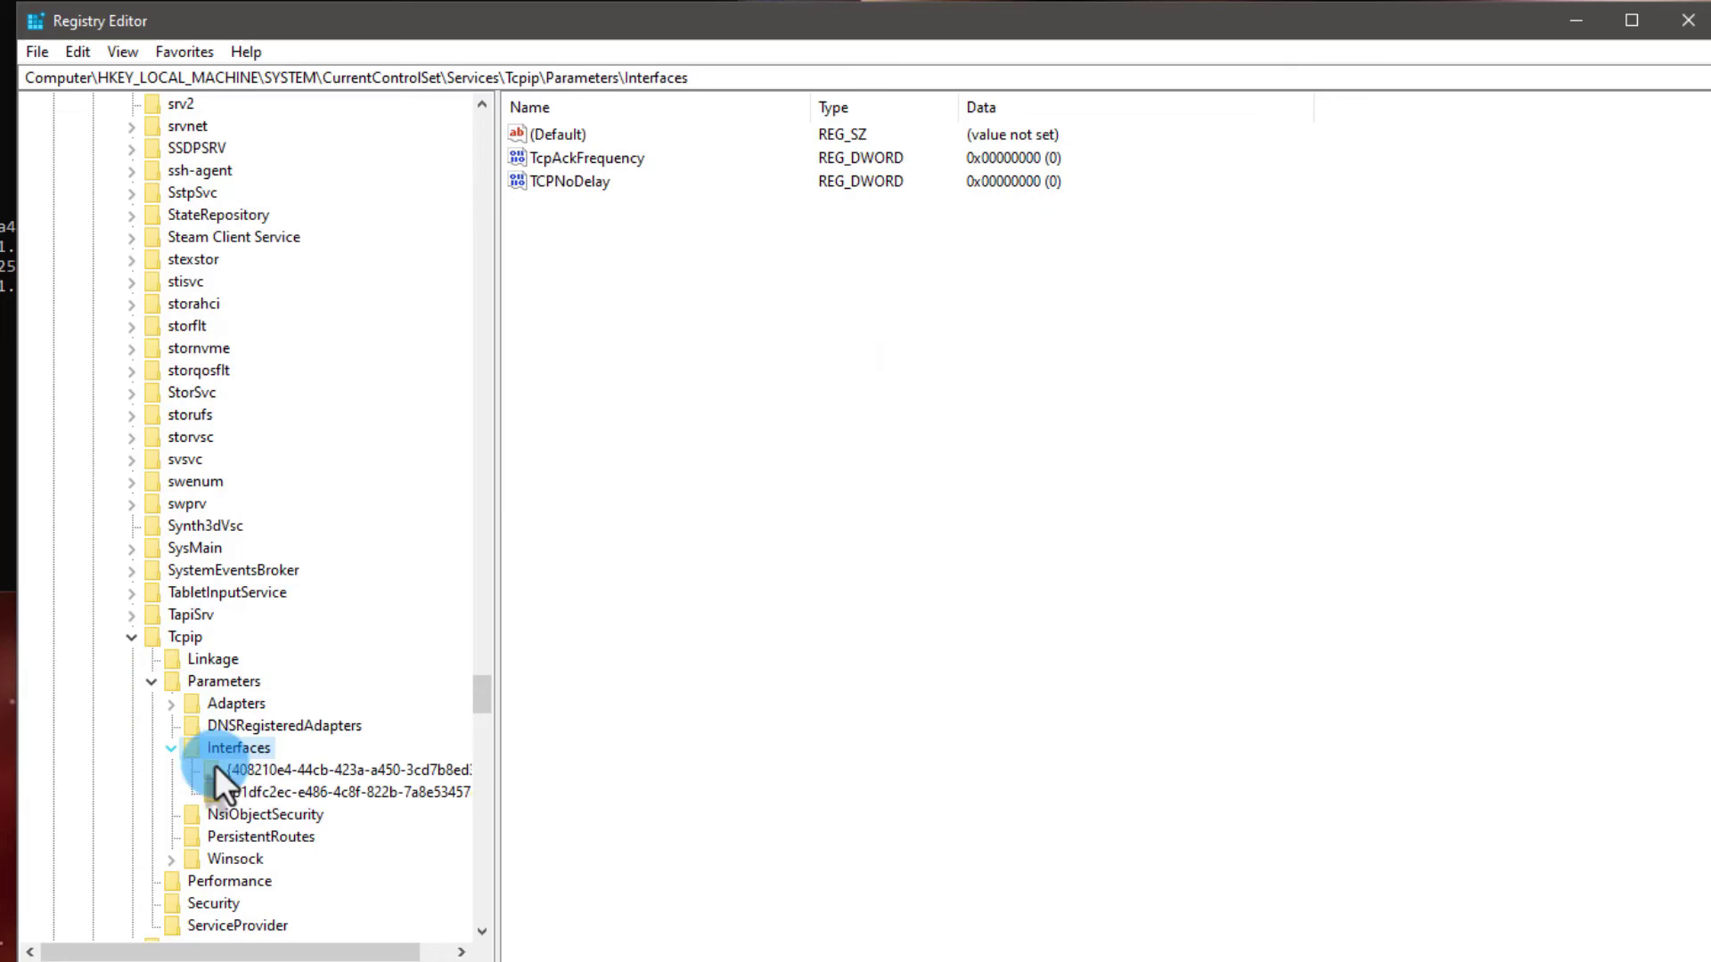
pyautogui.click(303, 768)
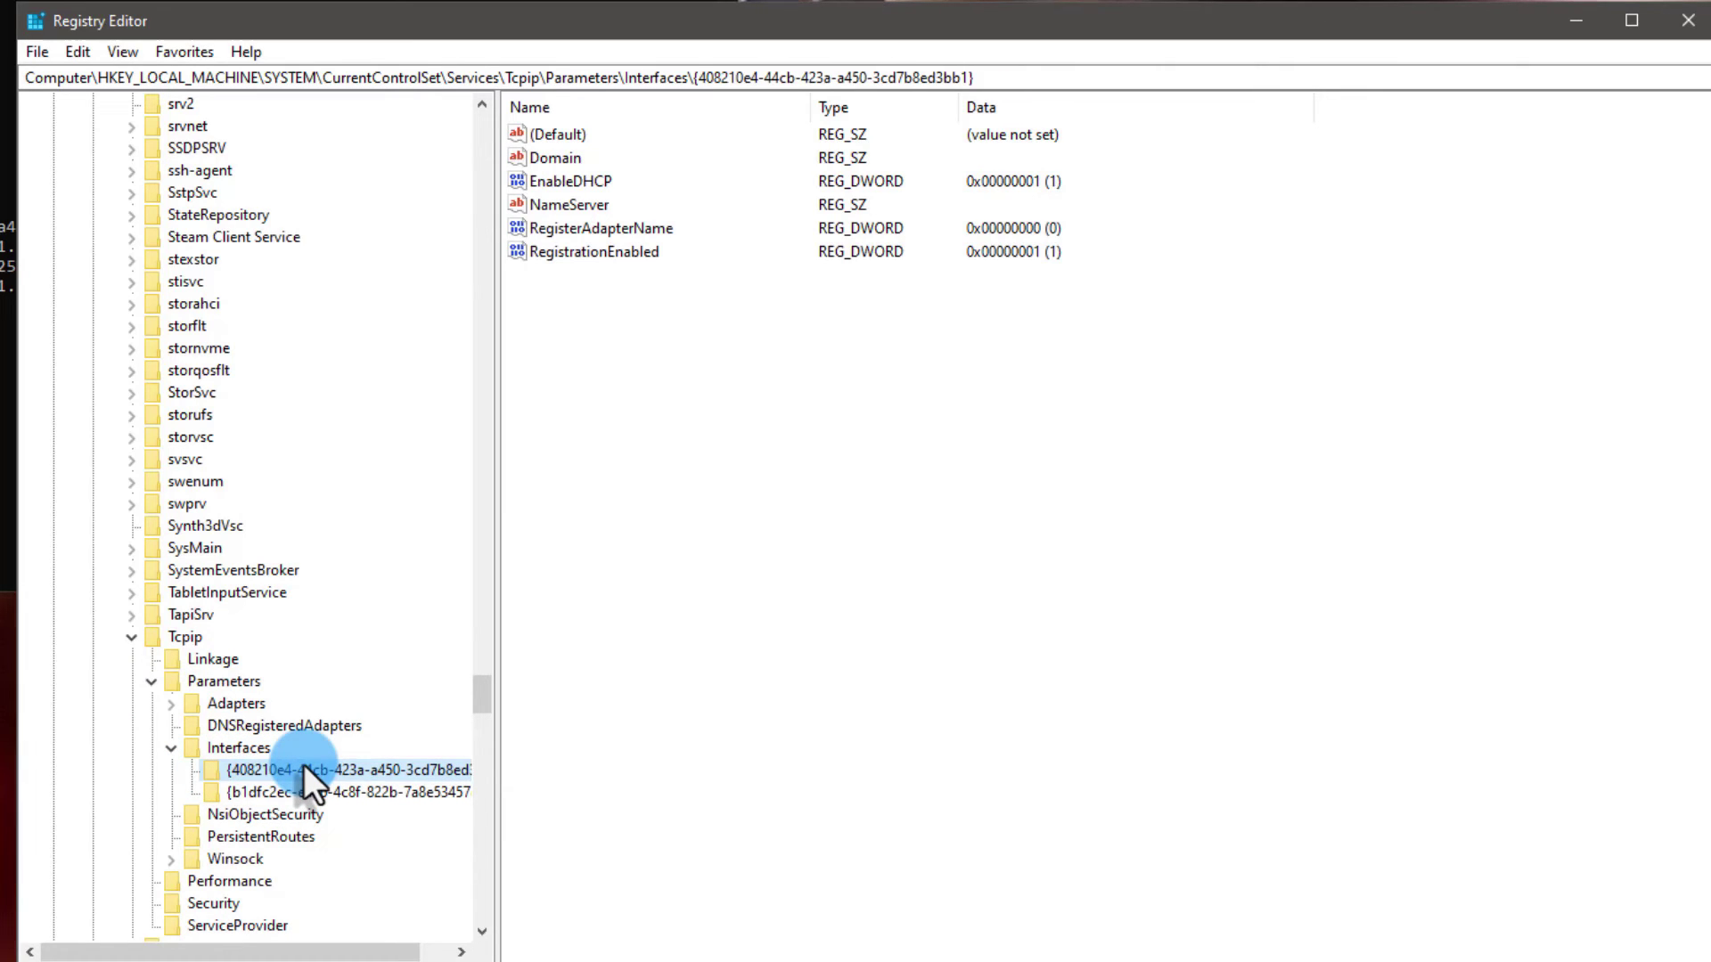
# Select interface {b1dfc2ec-…} and verify TCPAckFrequency and TCPNoDelay are both 1
pyautogui.click(289, 788)
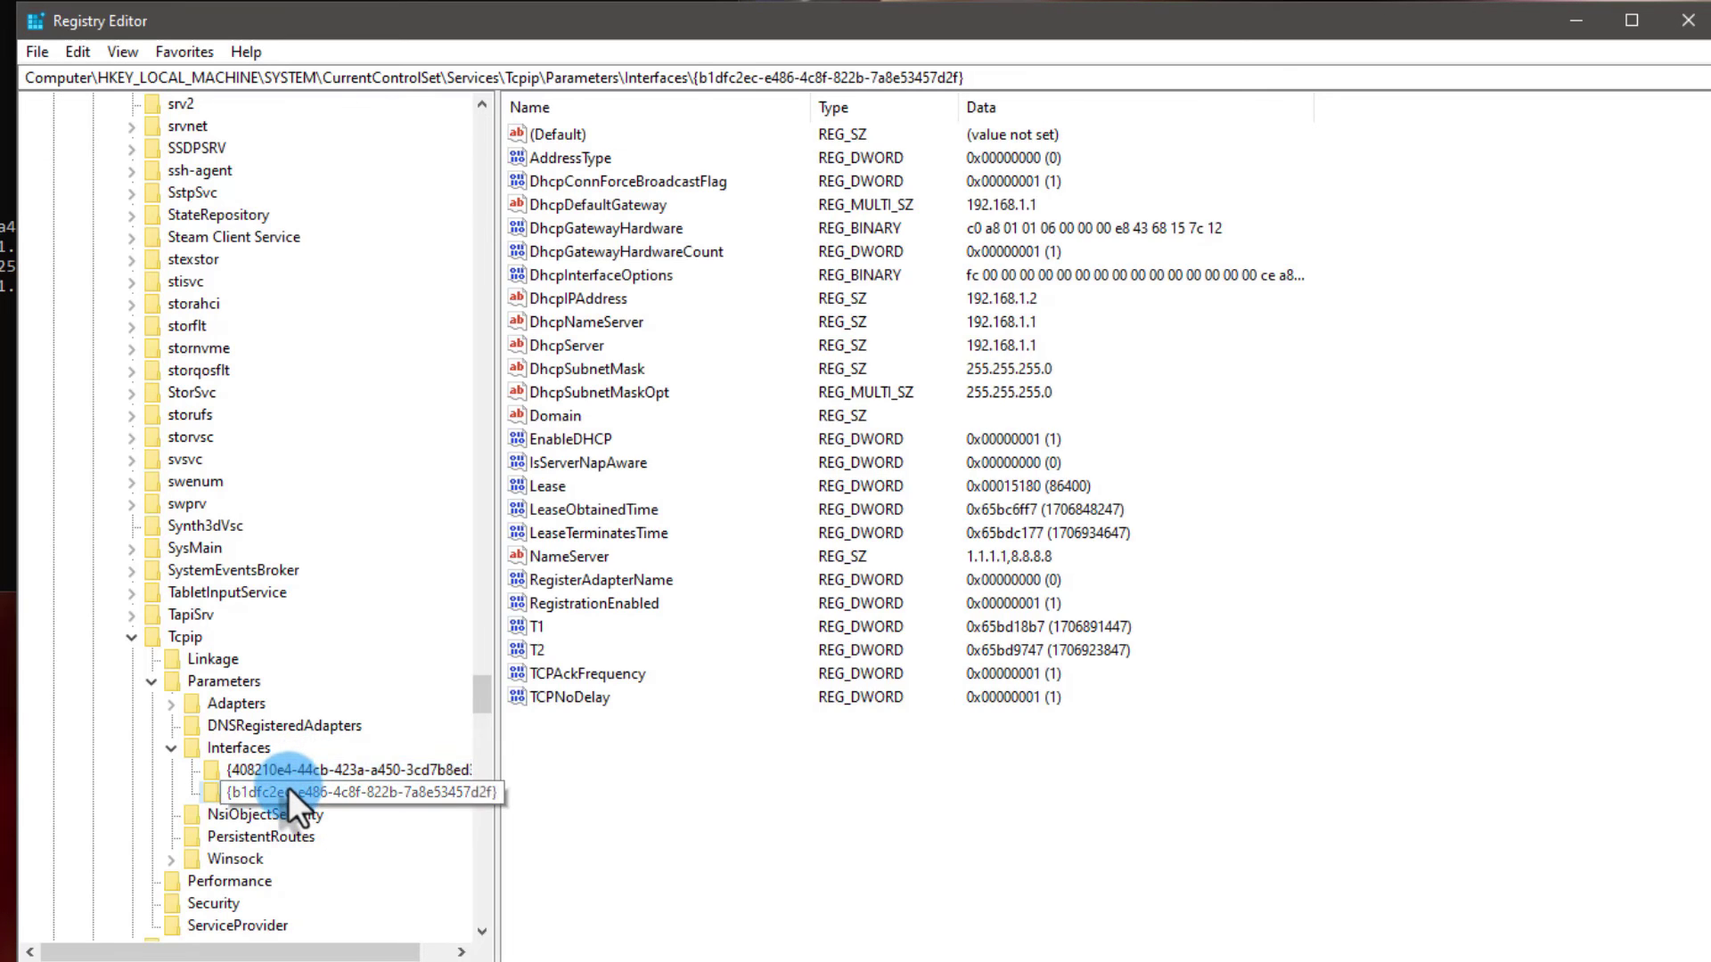
pyautogui.press('Up')
pyautogui.press('Down')
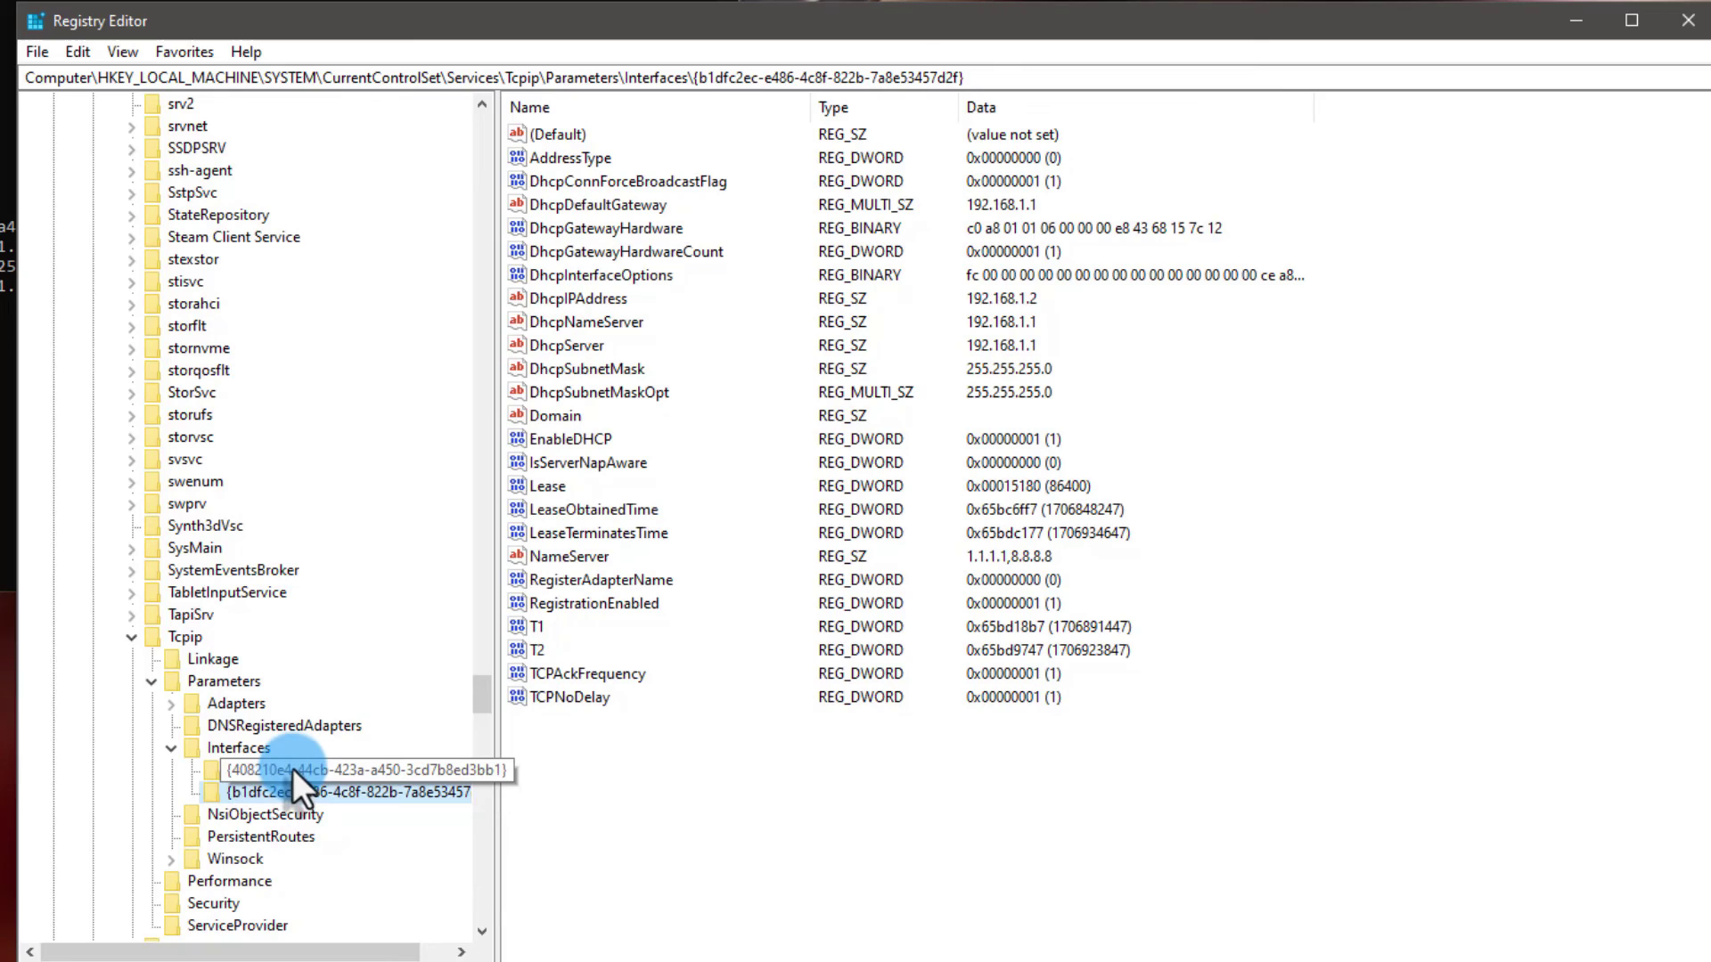
pyautogui.click(292, 762)
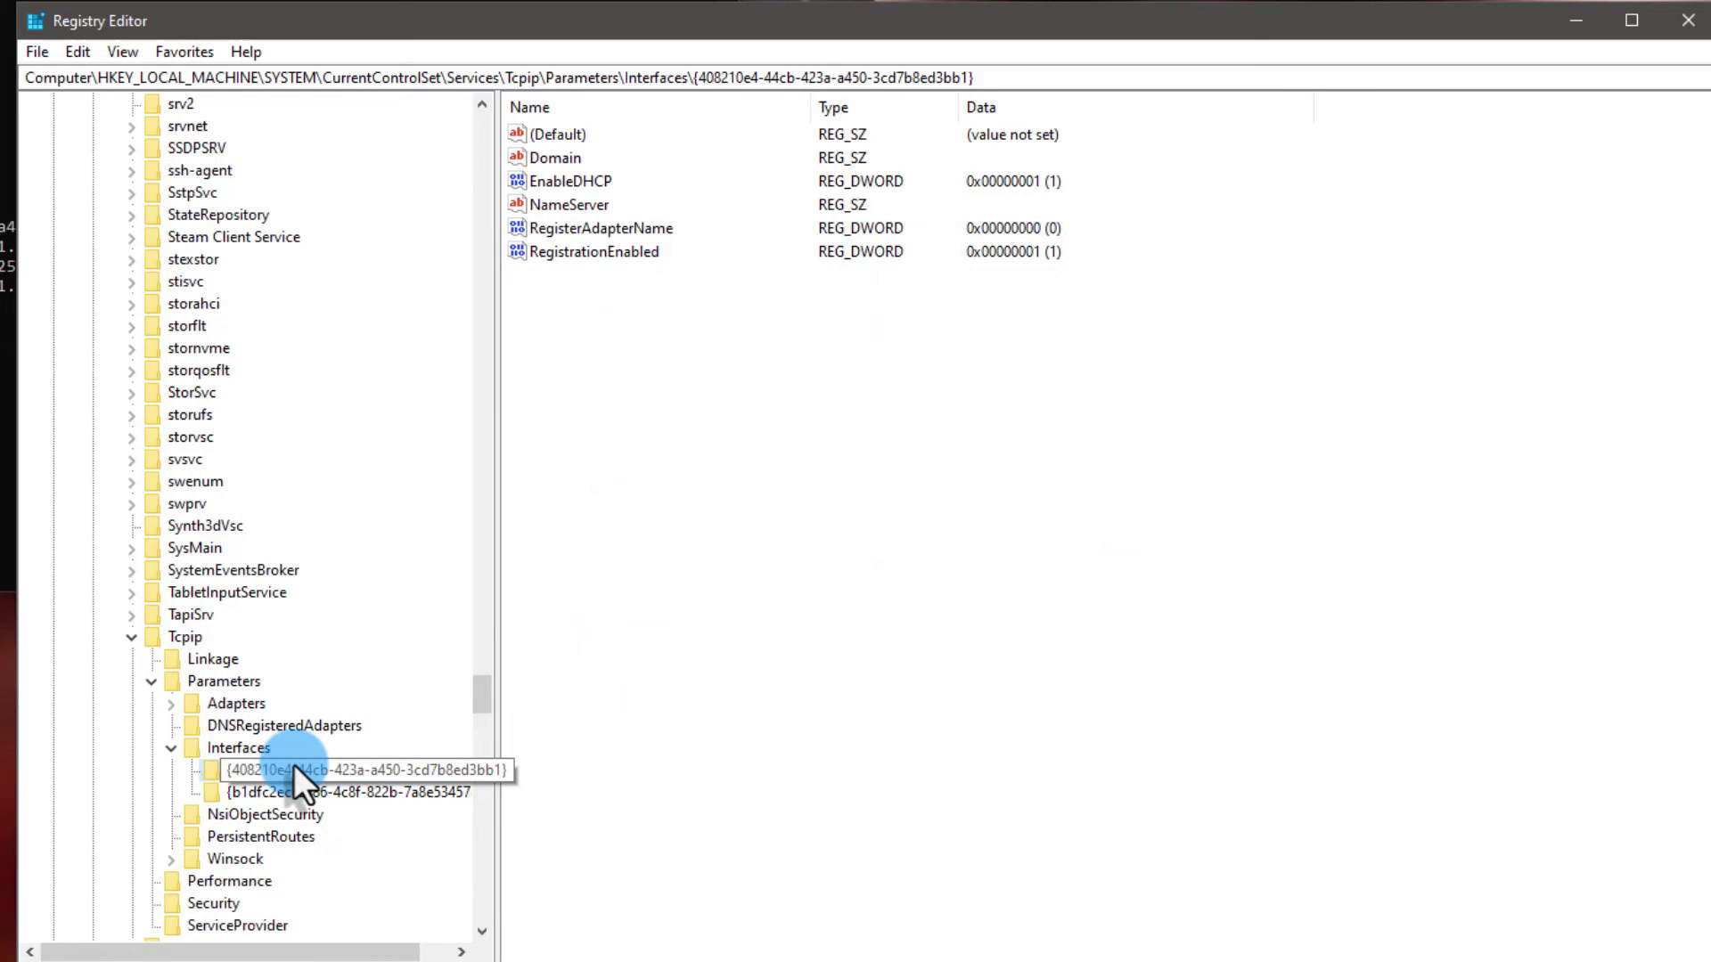
pyautogui.click(314, 791)
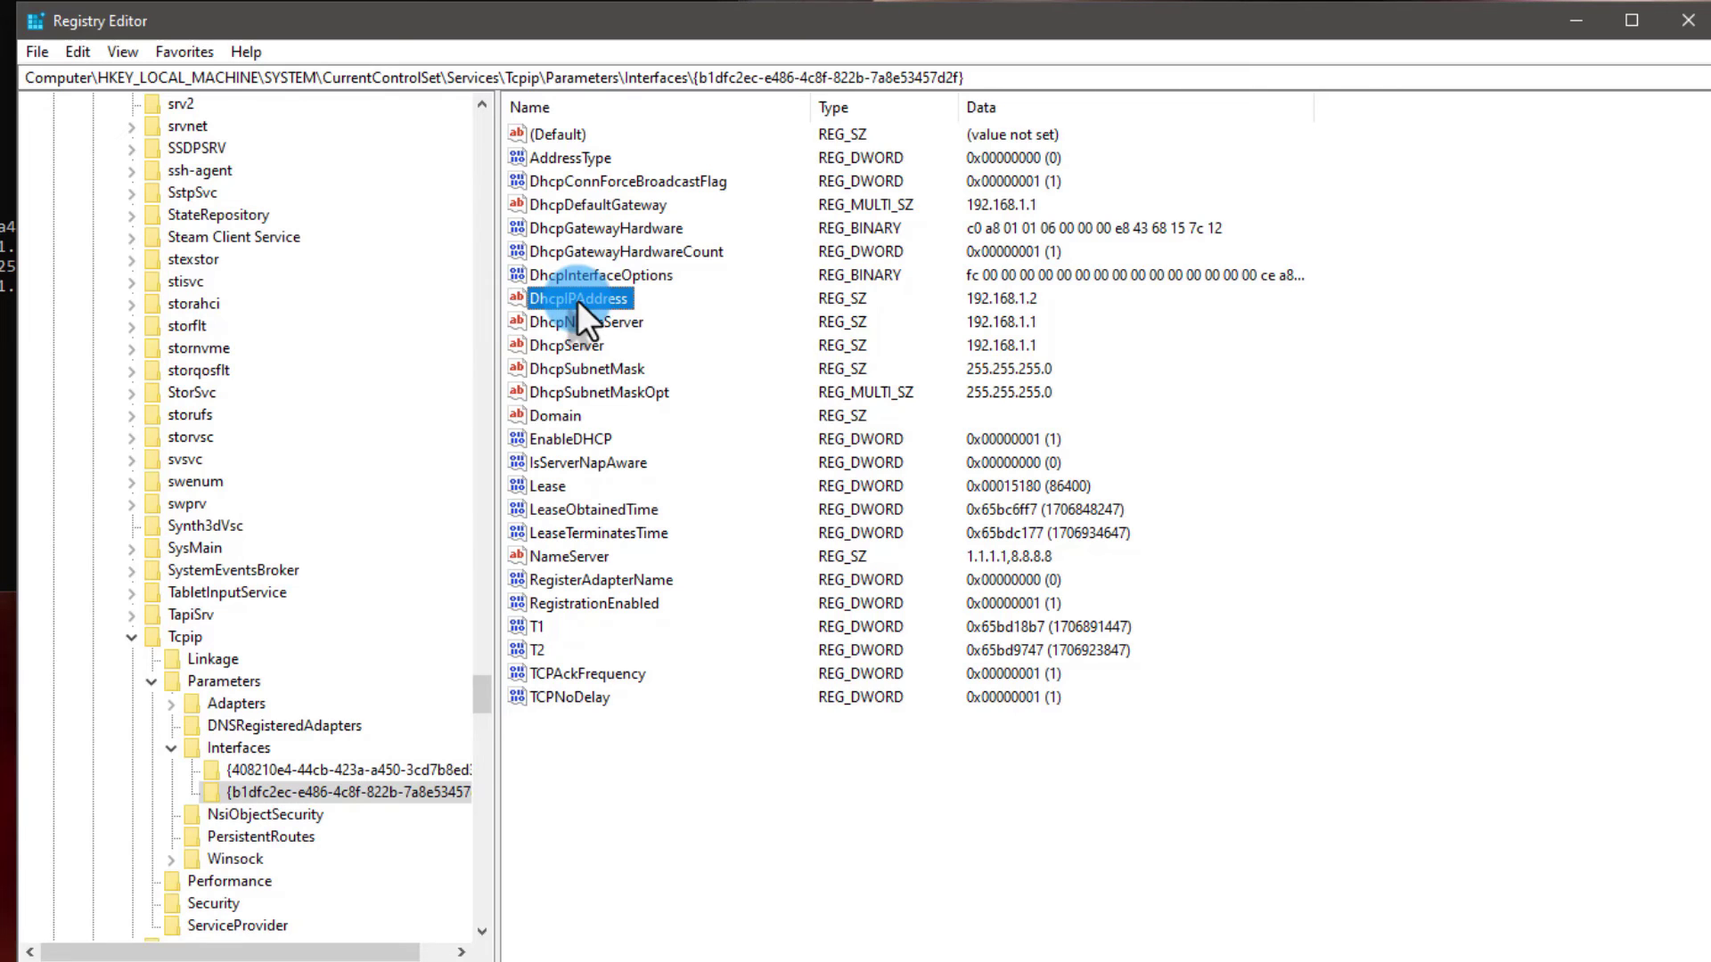
pyautogui.click(587, 673)
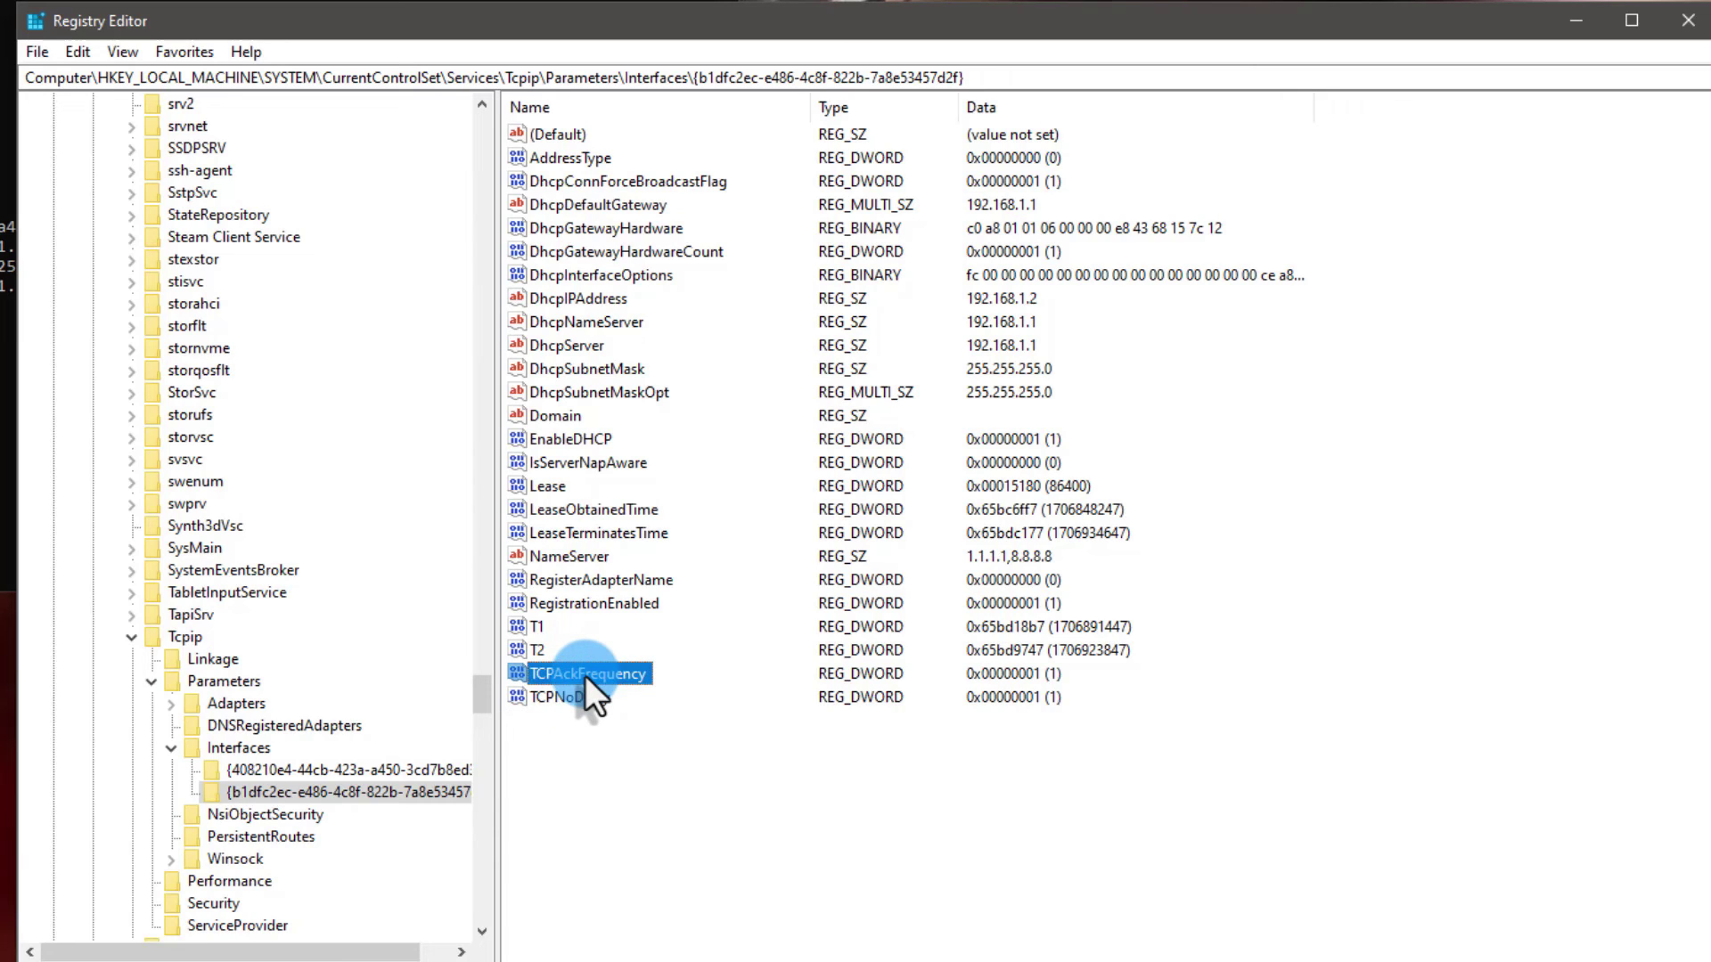
pyautogui.click(568, 698)
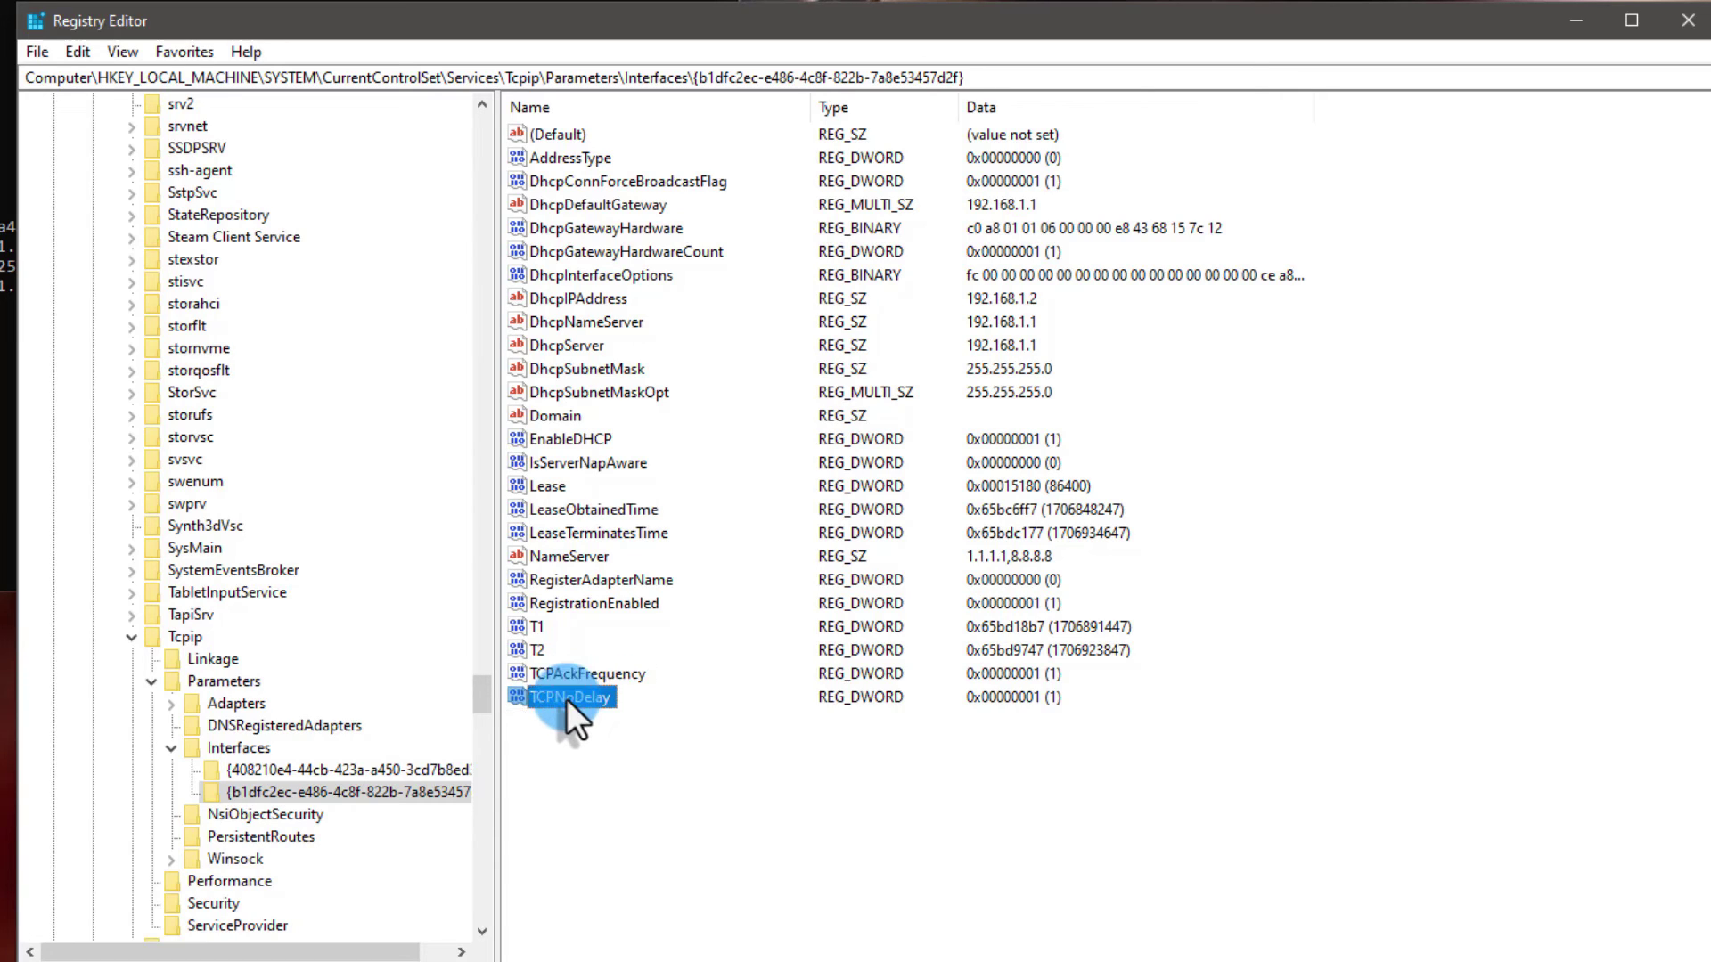
pyautogui.rightClick(563, 770)
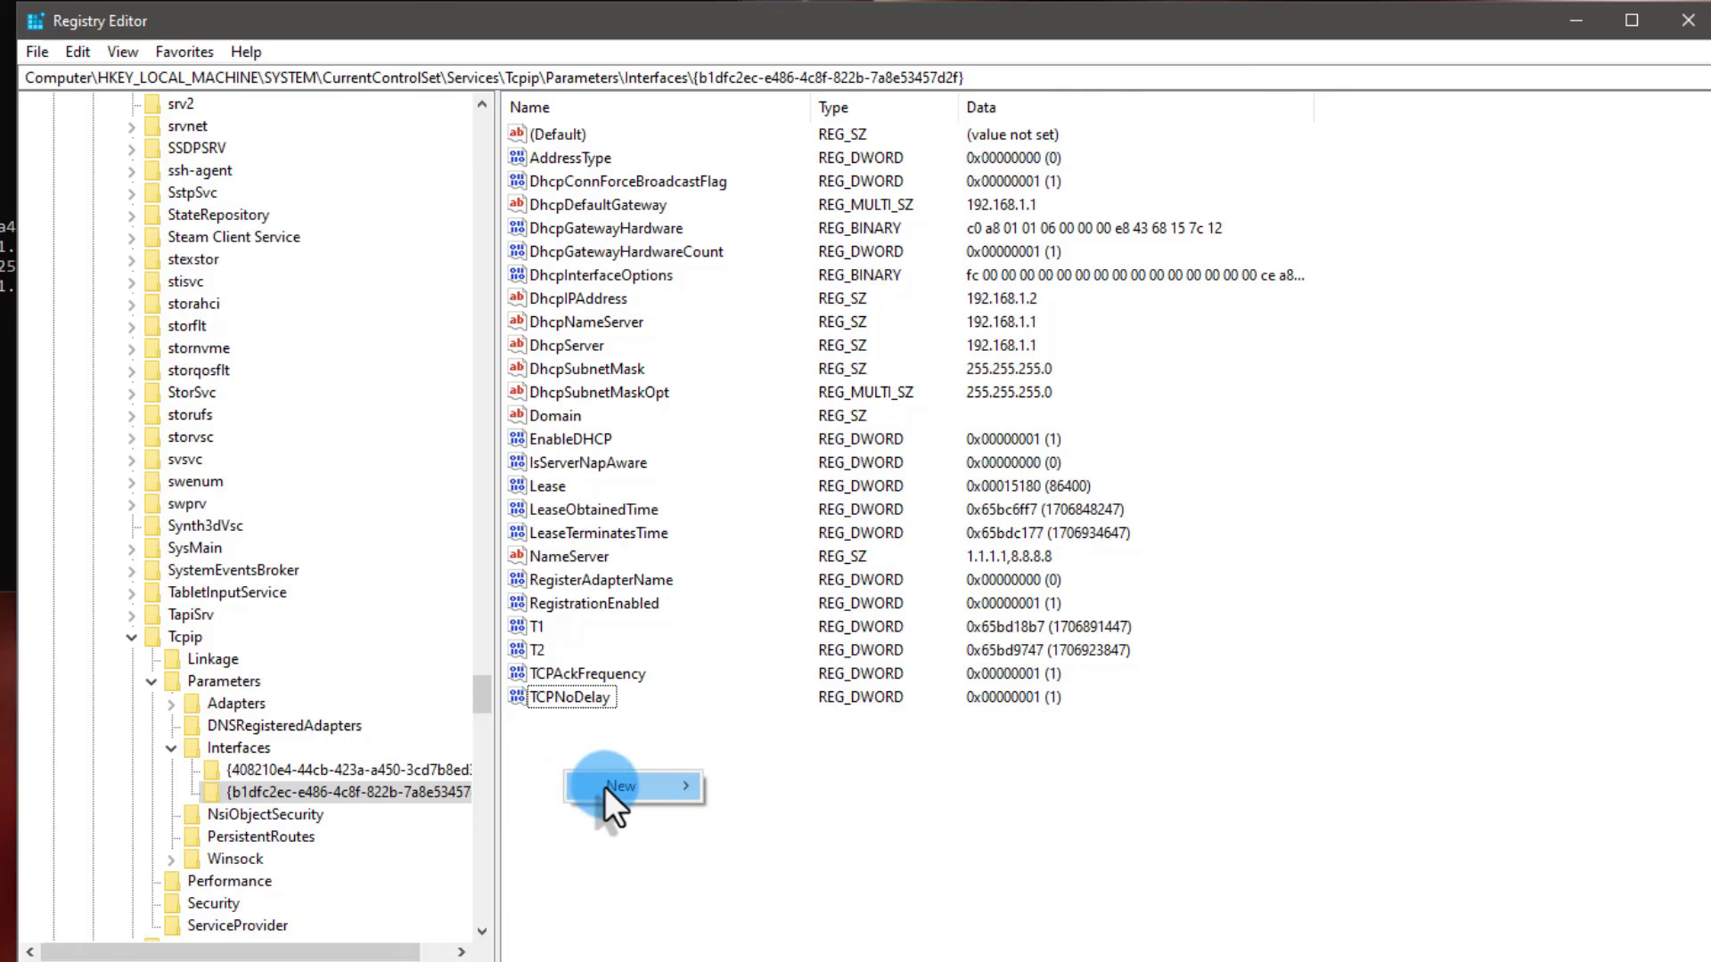
pyautogui.moveTo(604, 785)
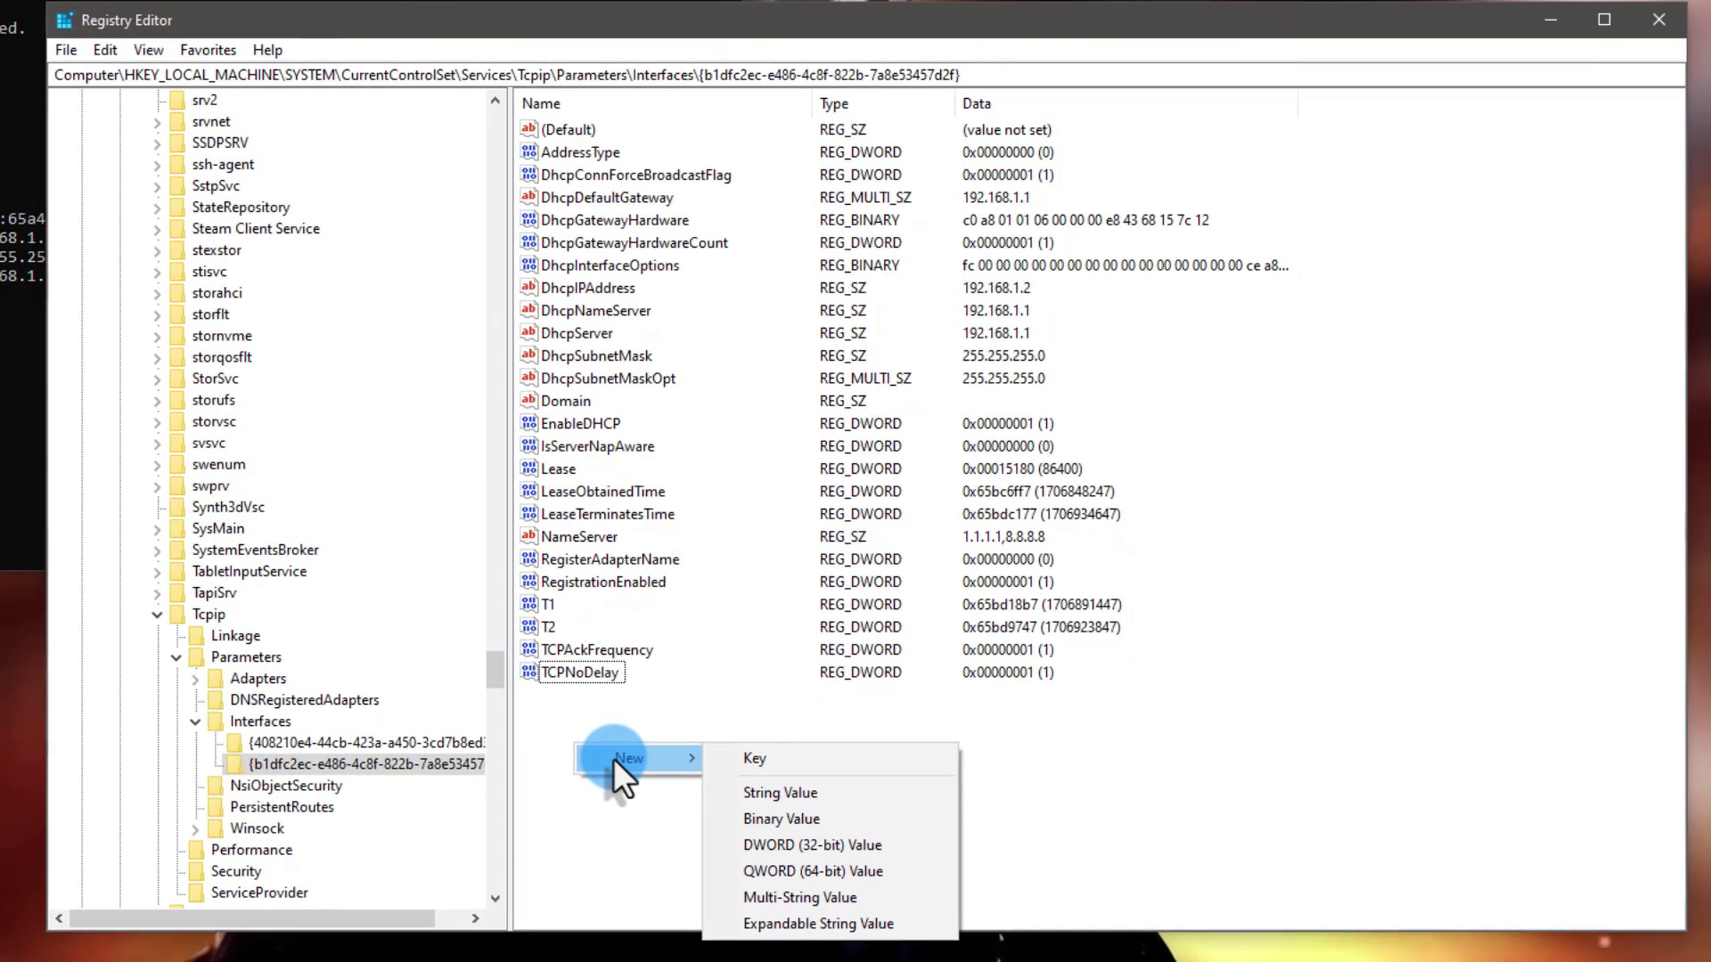
pyautogui.click(820, 845)
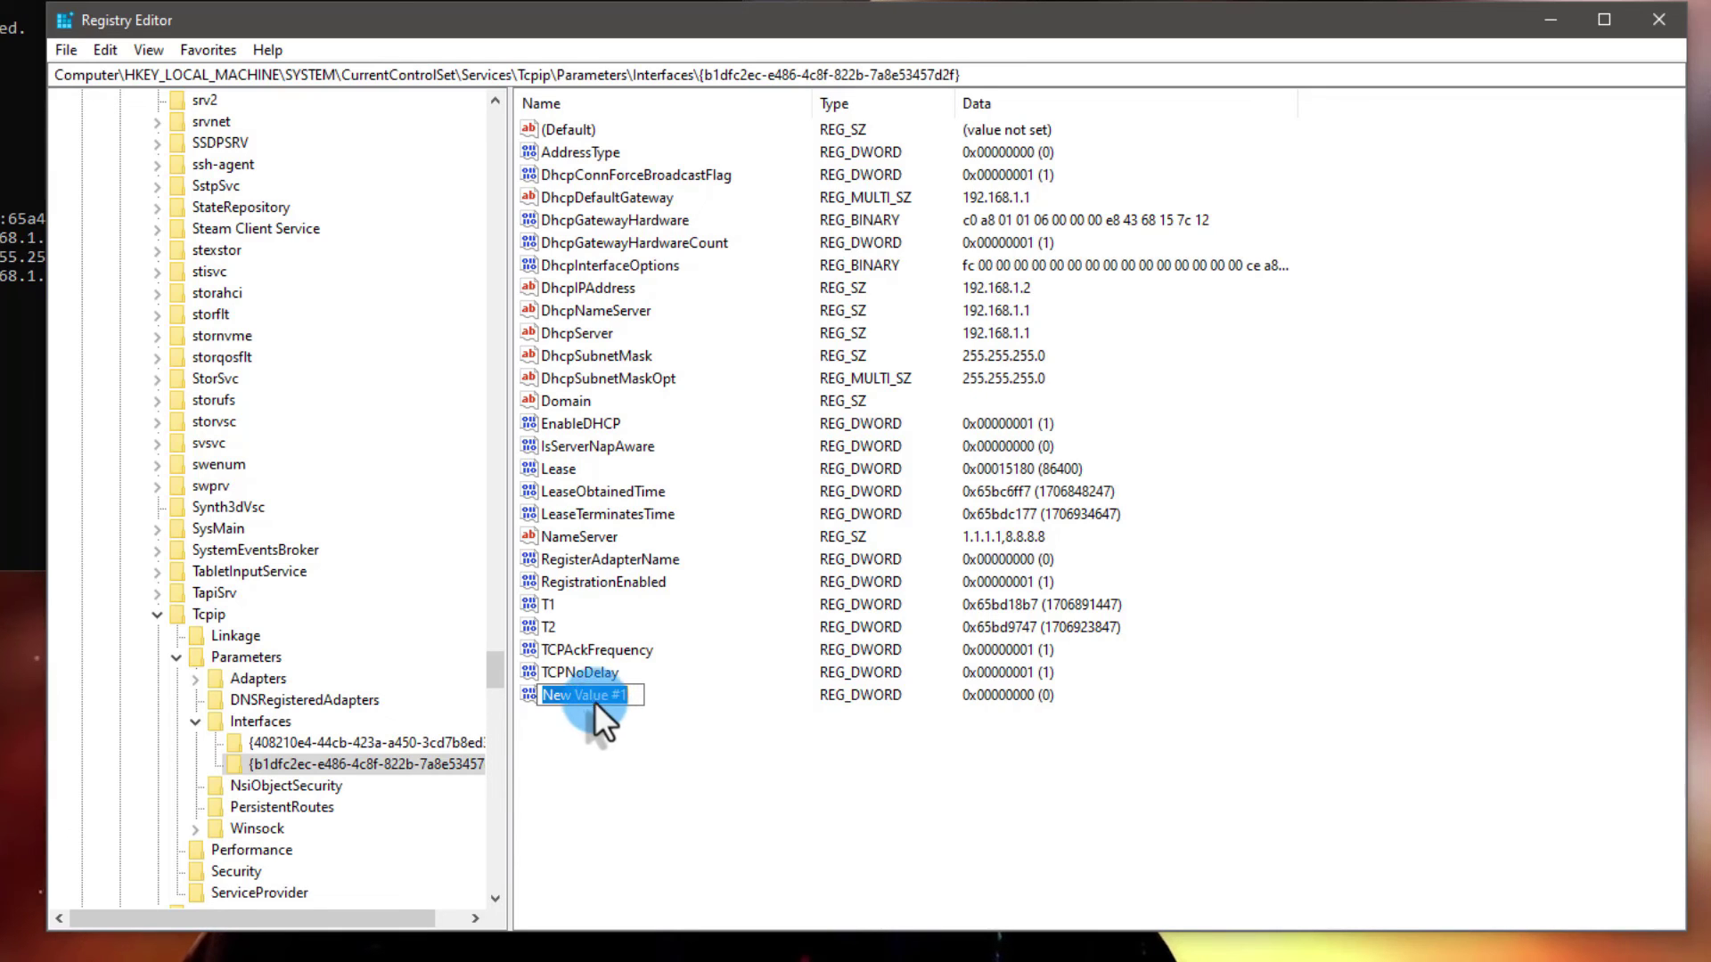
pyautogui.click(560, 654)
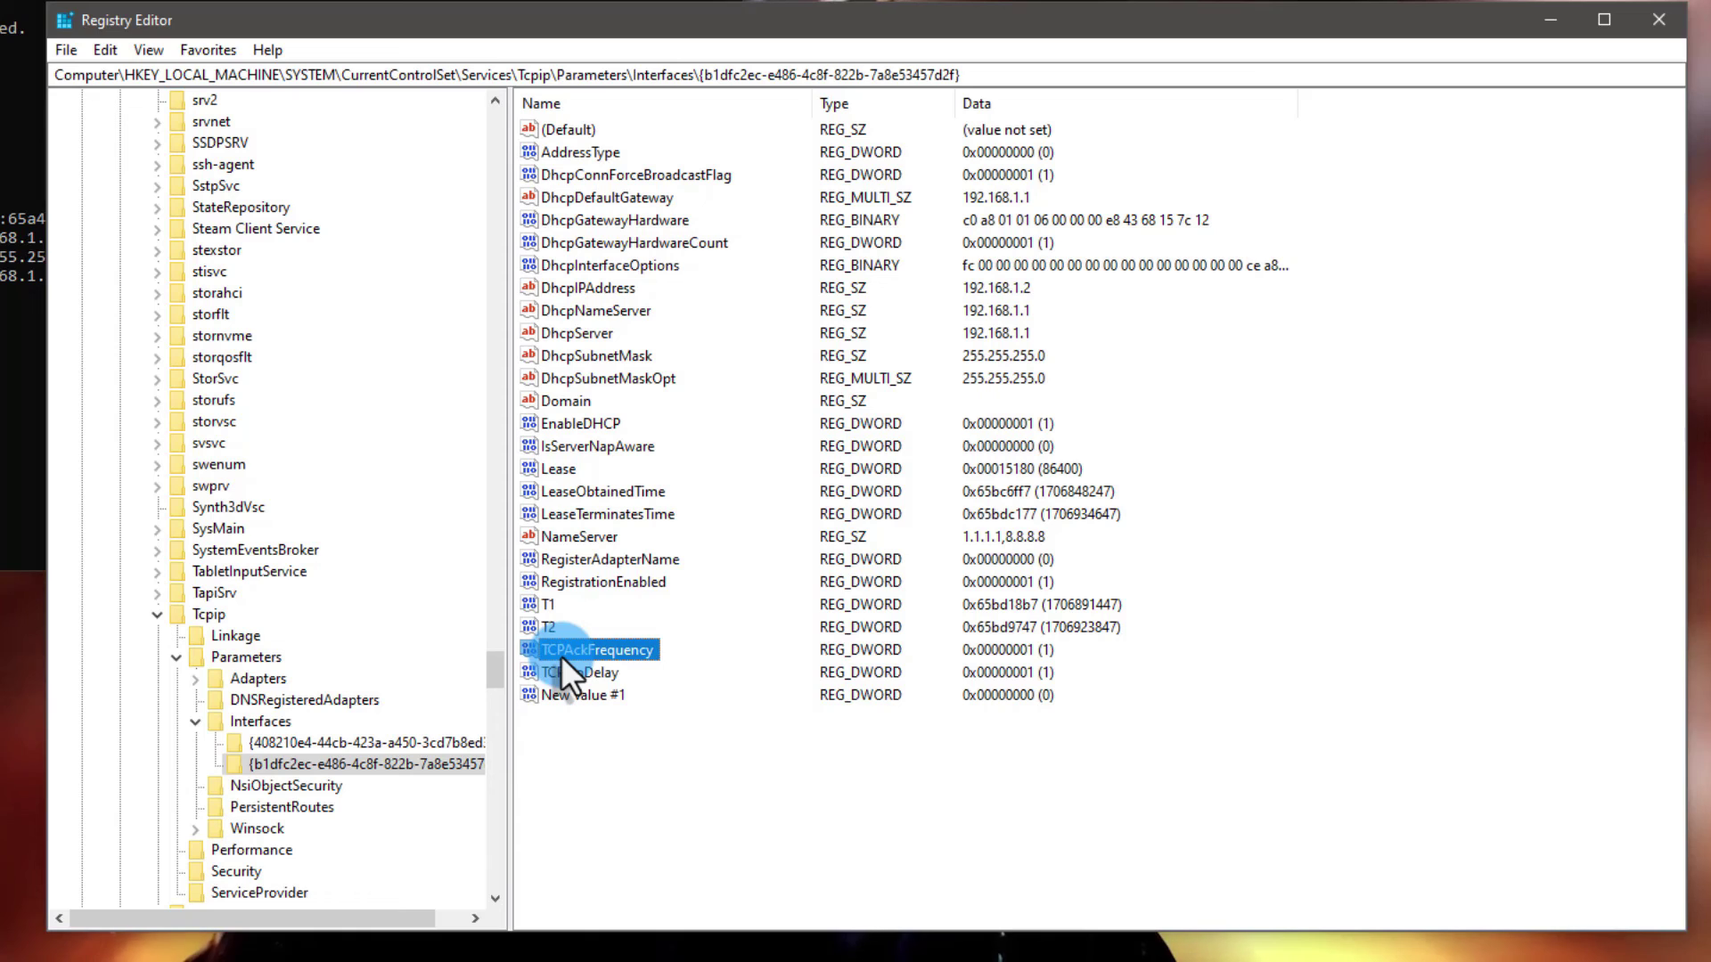
pyautogui.rightClick(599, 695)
pyautogui.click(660, 770)
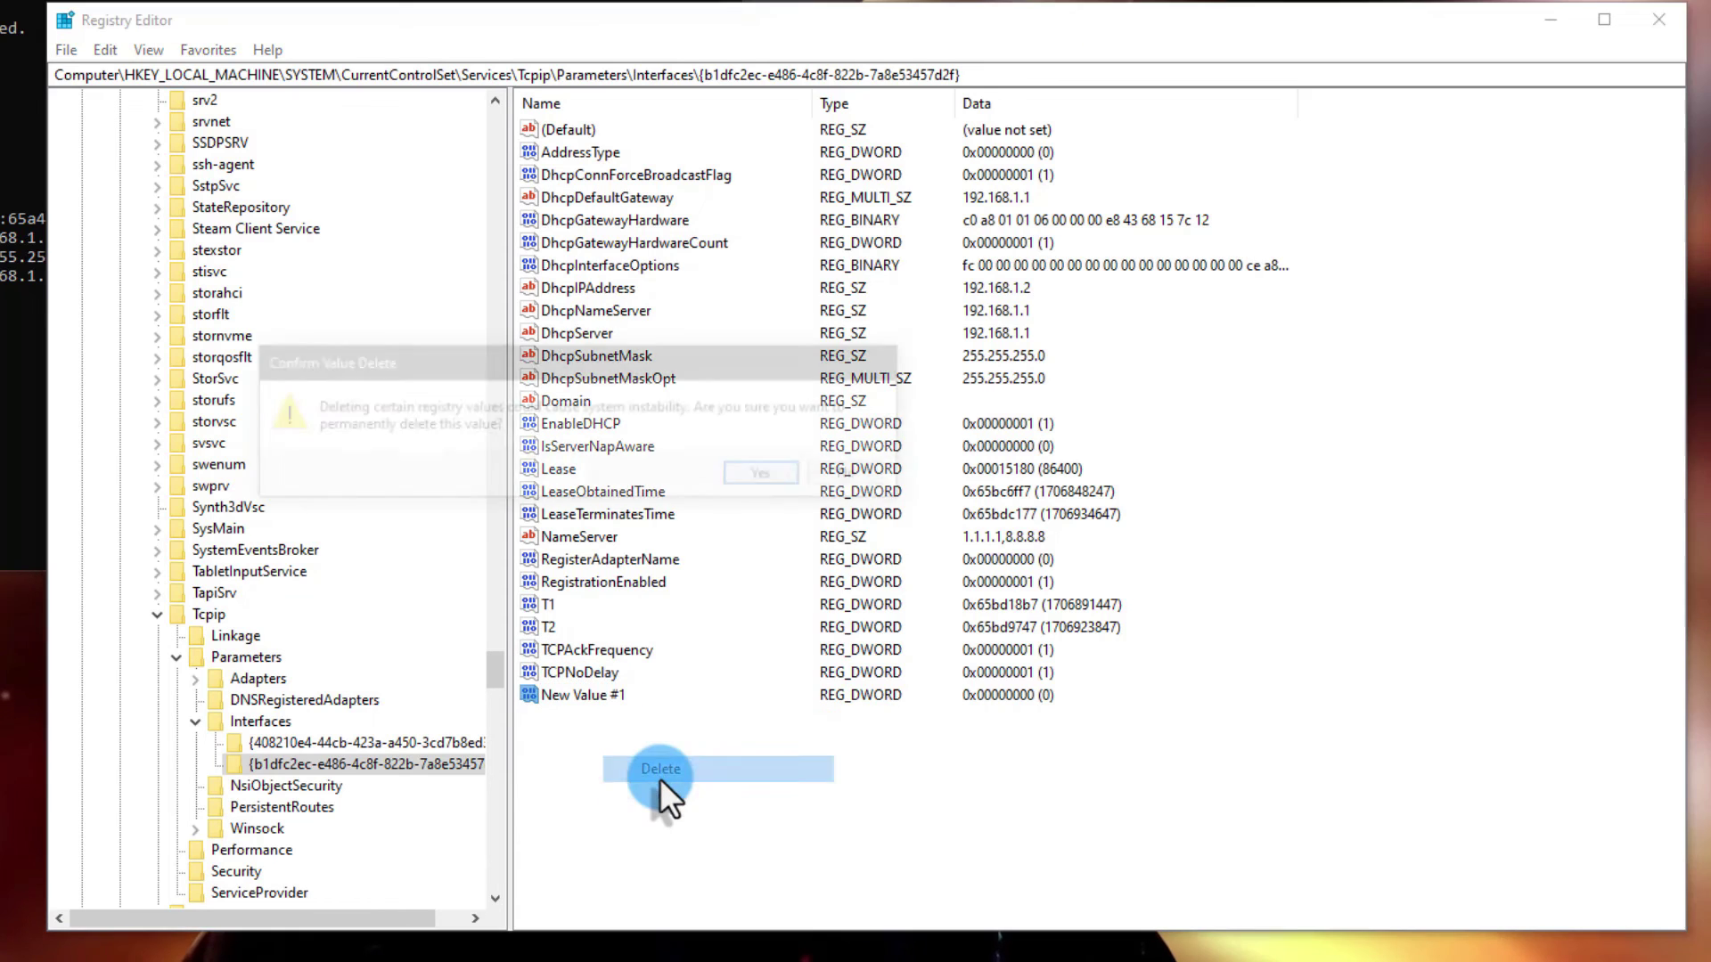
pyautogui.click(768, 476)
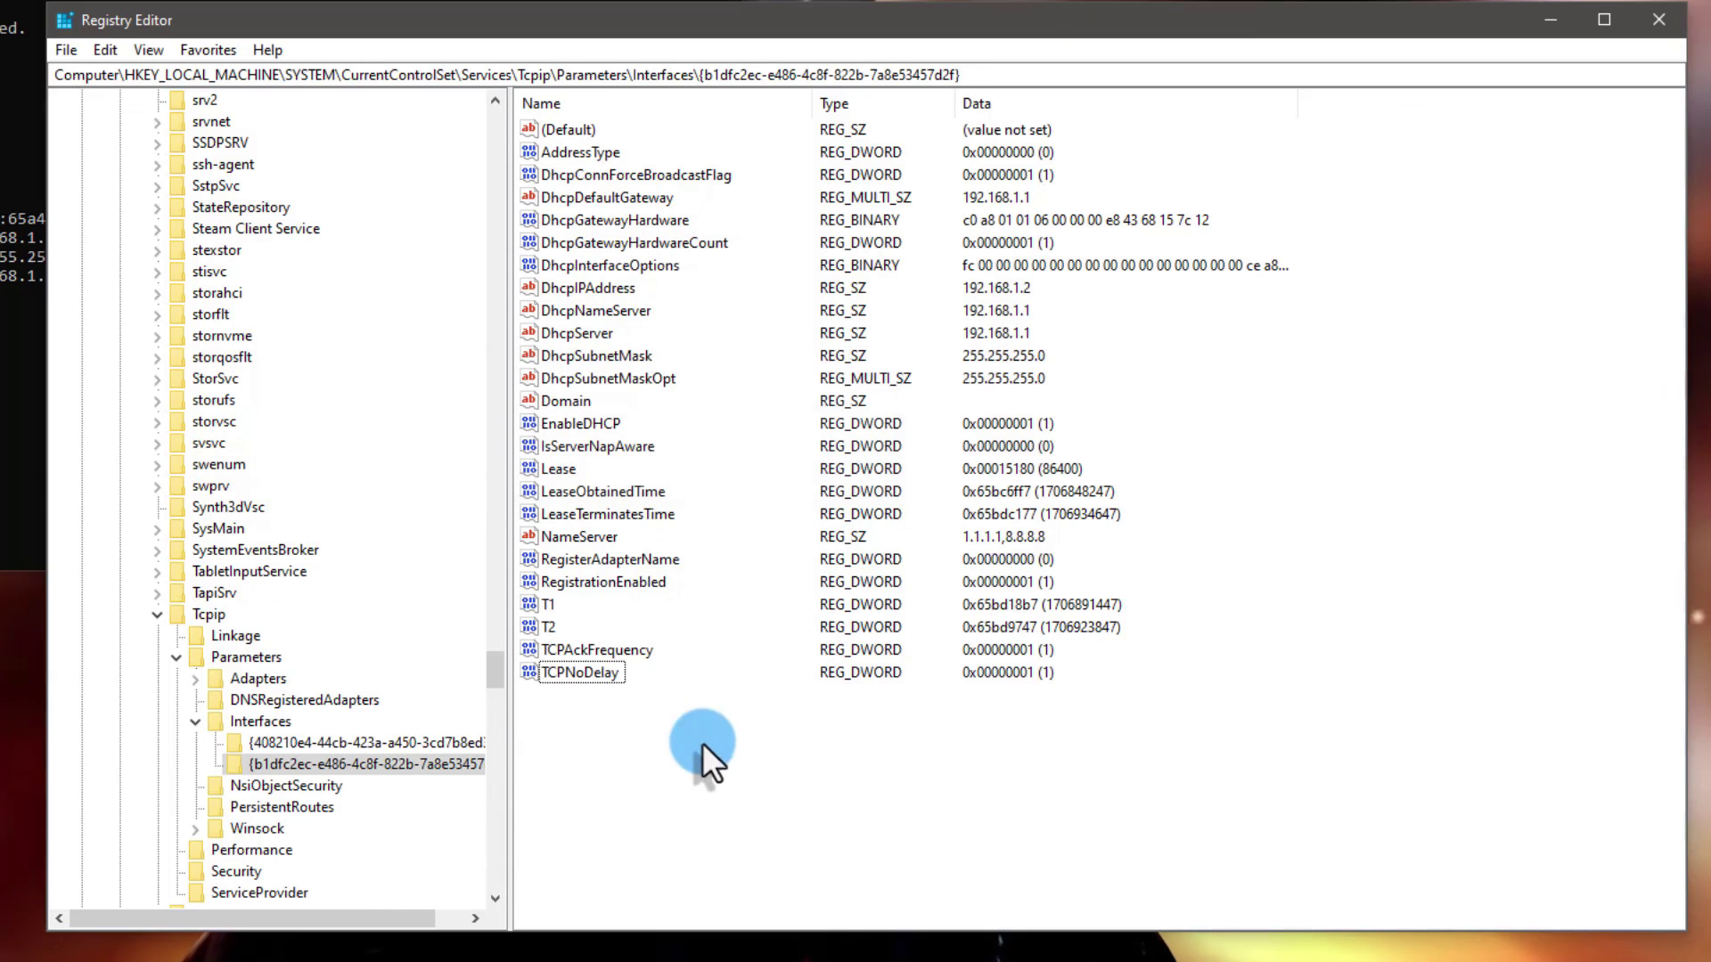
pyautogui.doubleClick(603, 645)
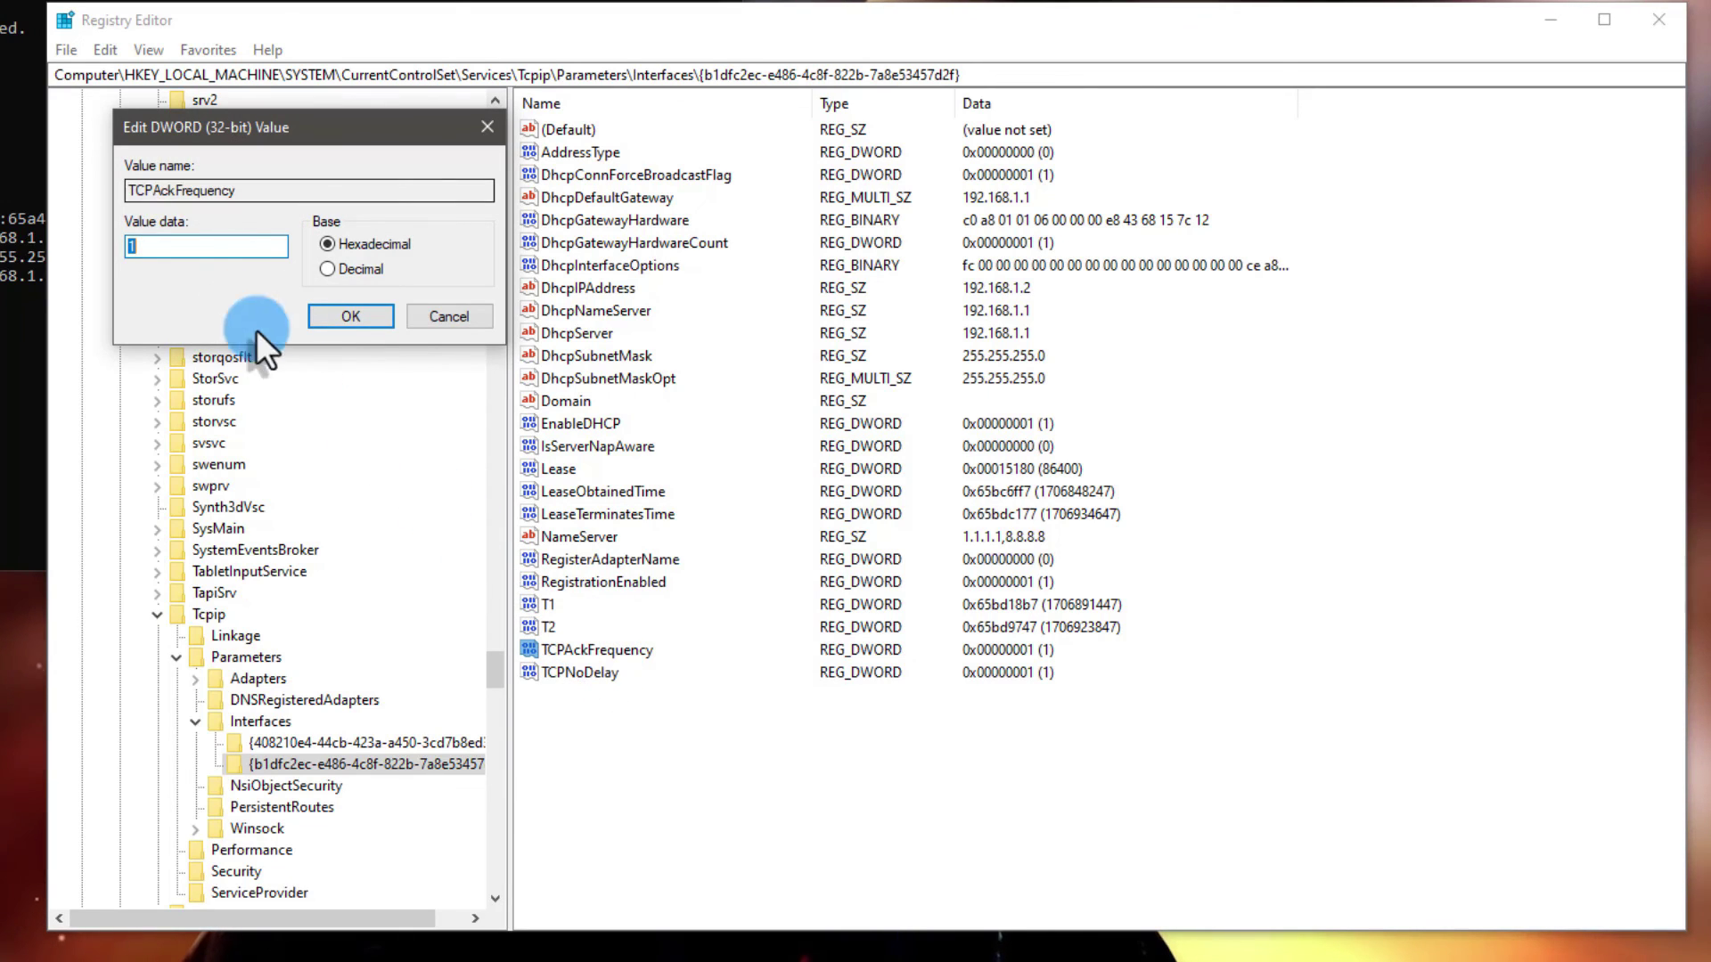
pyautogui.click(438, 323)
pyautogui.doubleClick(588, 672)
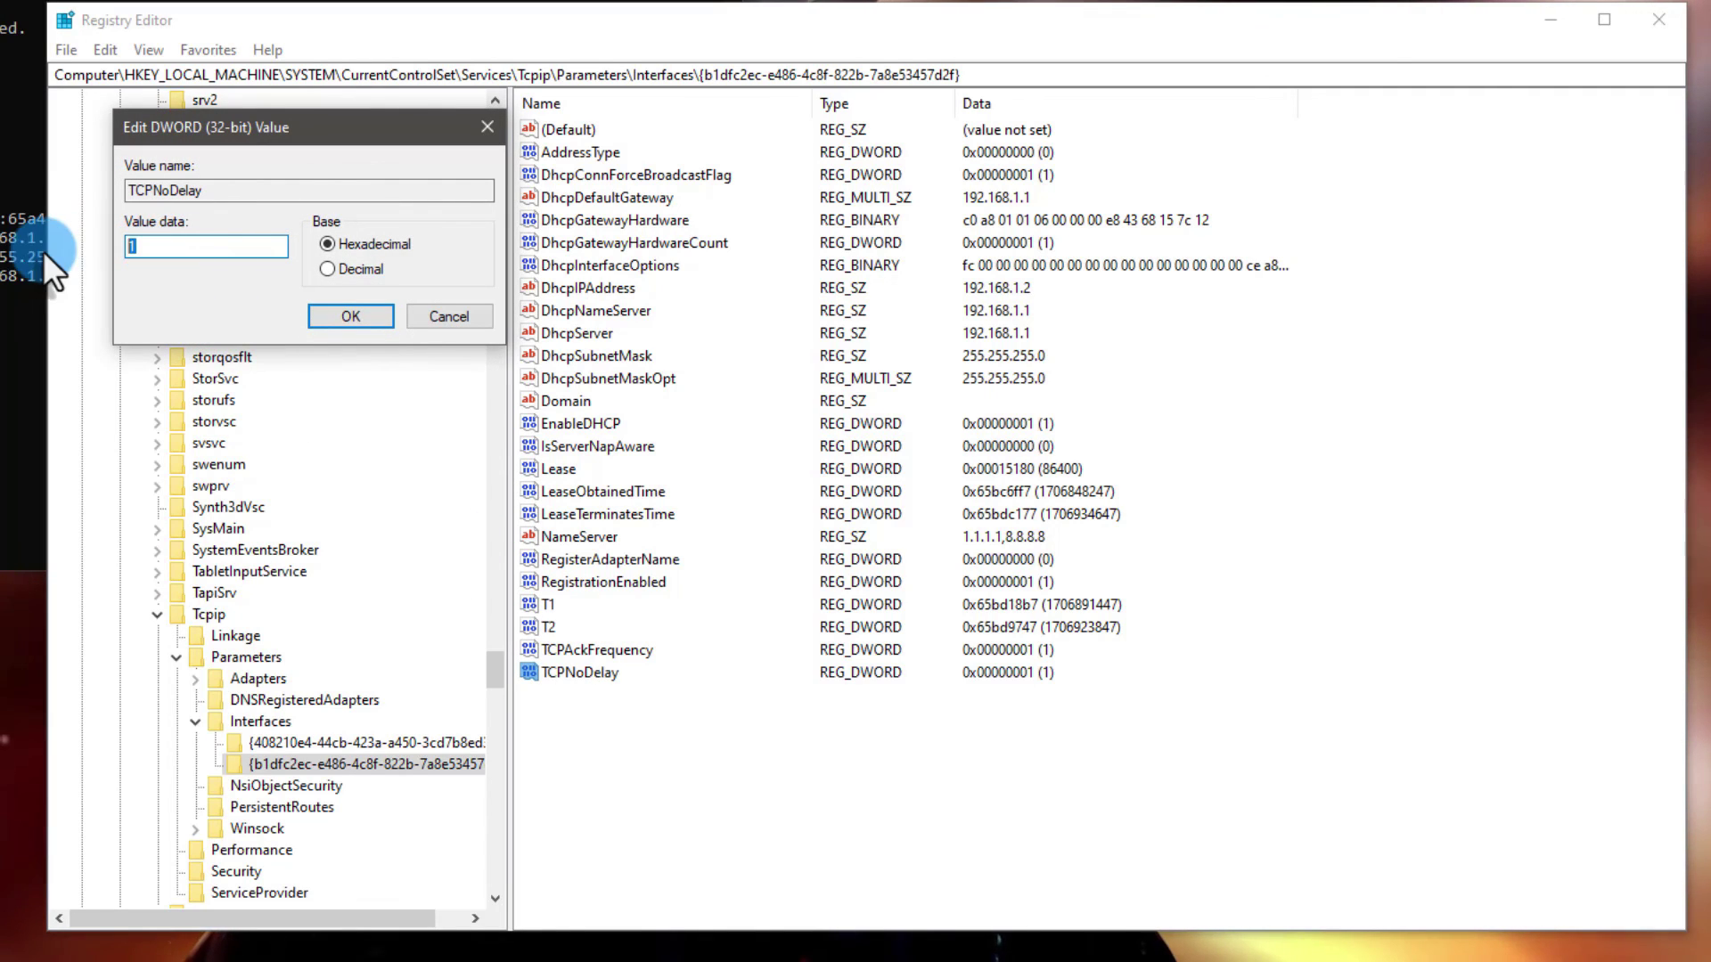
# Close the TCPNoDelay edit dialog, leaving its value at 1
pyautogui.click(350, 316)
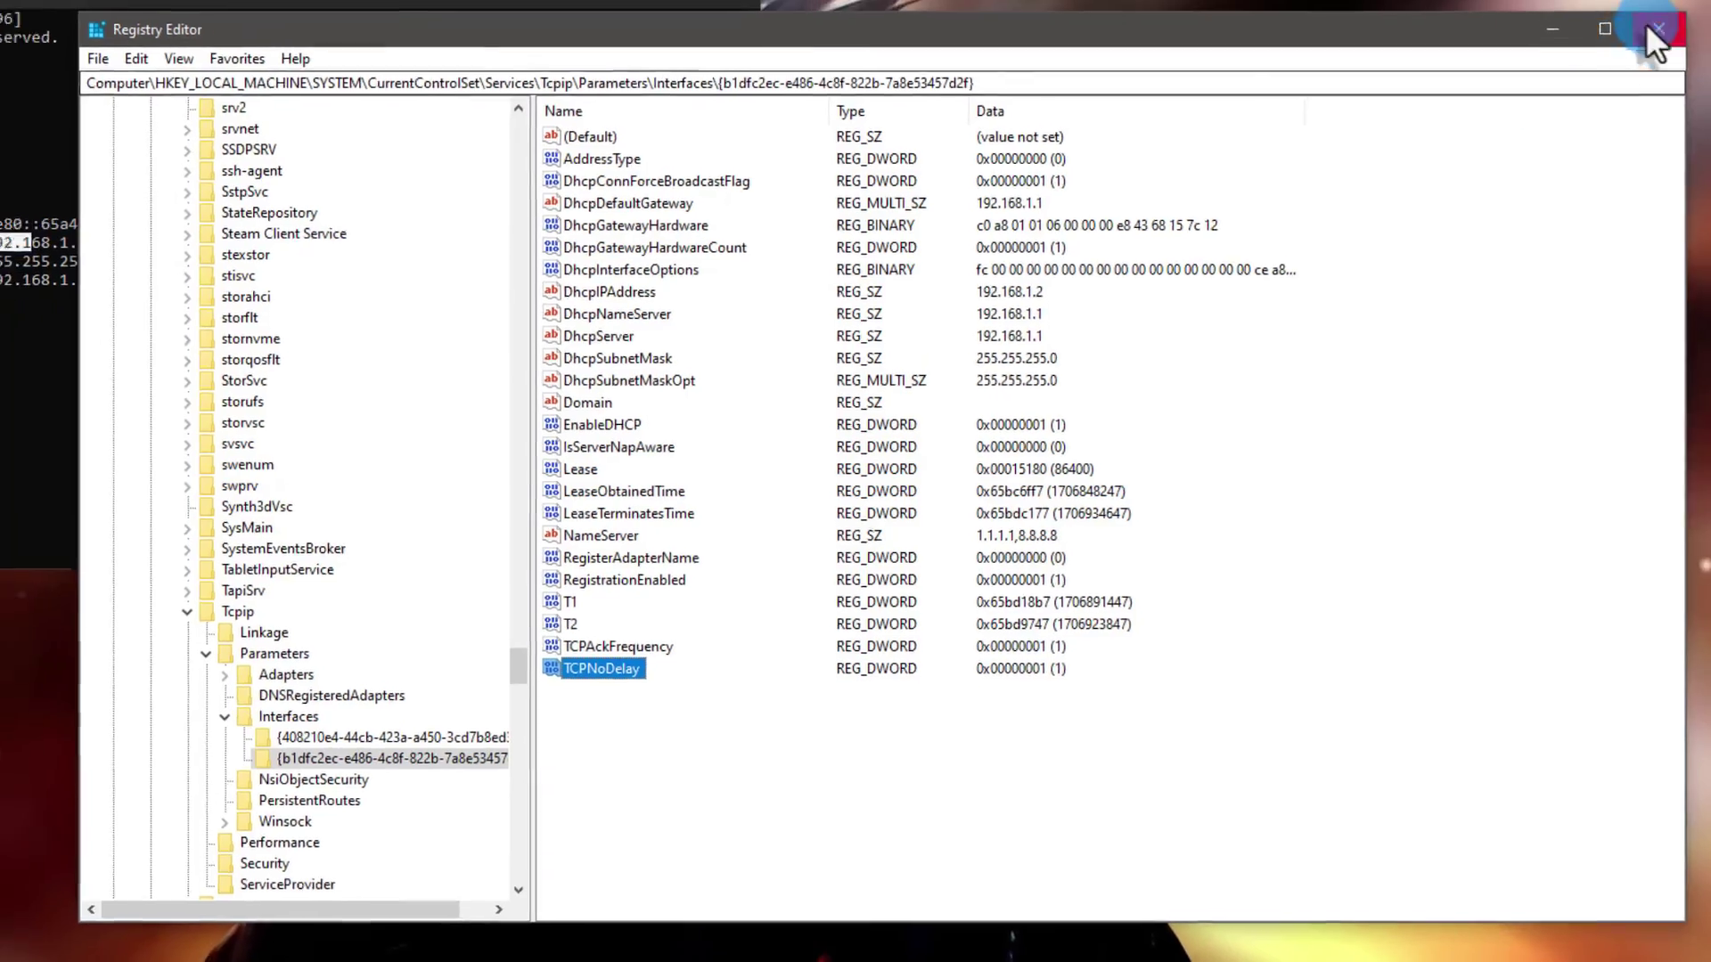